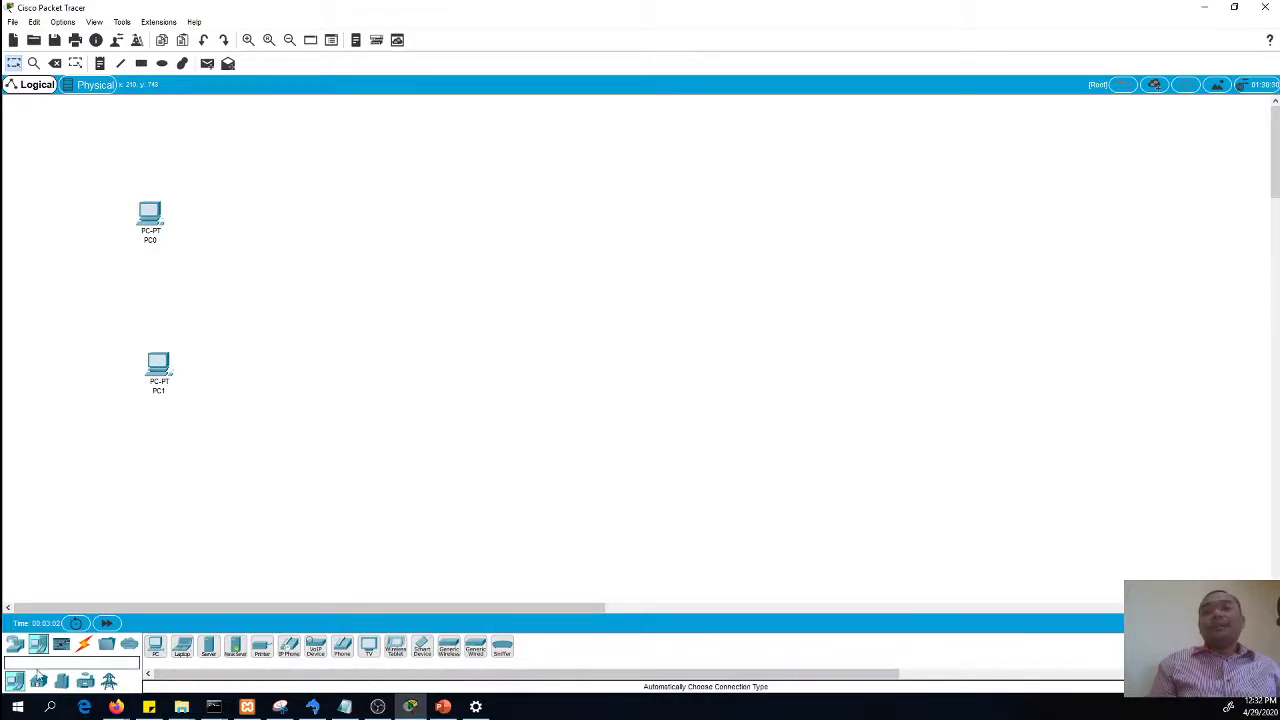
Place a 2960-24TT switch beside PC0 and PC1, and add two more PCs on the opposite side of the workspace
{"action": "left_click", "coordinate": [15, 643]}
{"action": "left_click_drag", "start_coordinate": [50, 683], "coordinate": [318, 305]}
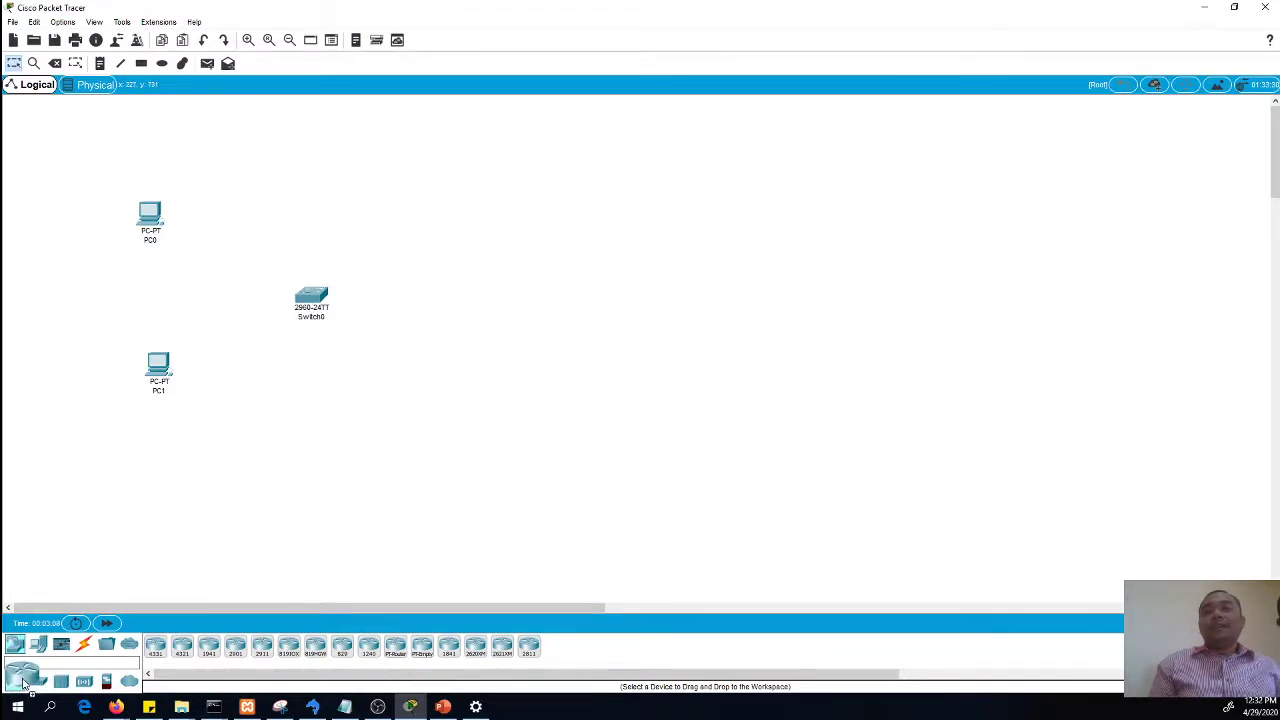
{"action": "left_click", "coordinate": [40, 648]}
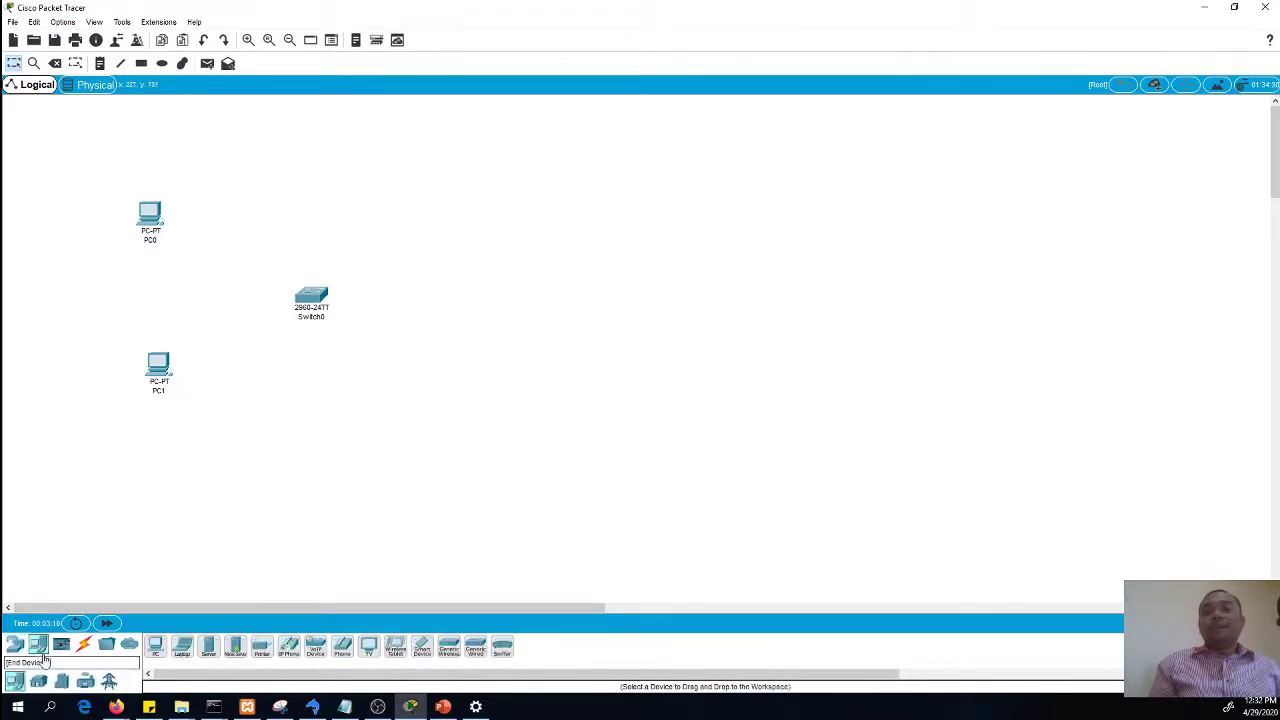
{"action": "left_click_drag", "start_coordinate": [155, 650], "coordinate": [724, 215]}
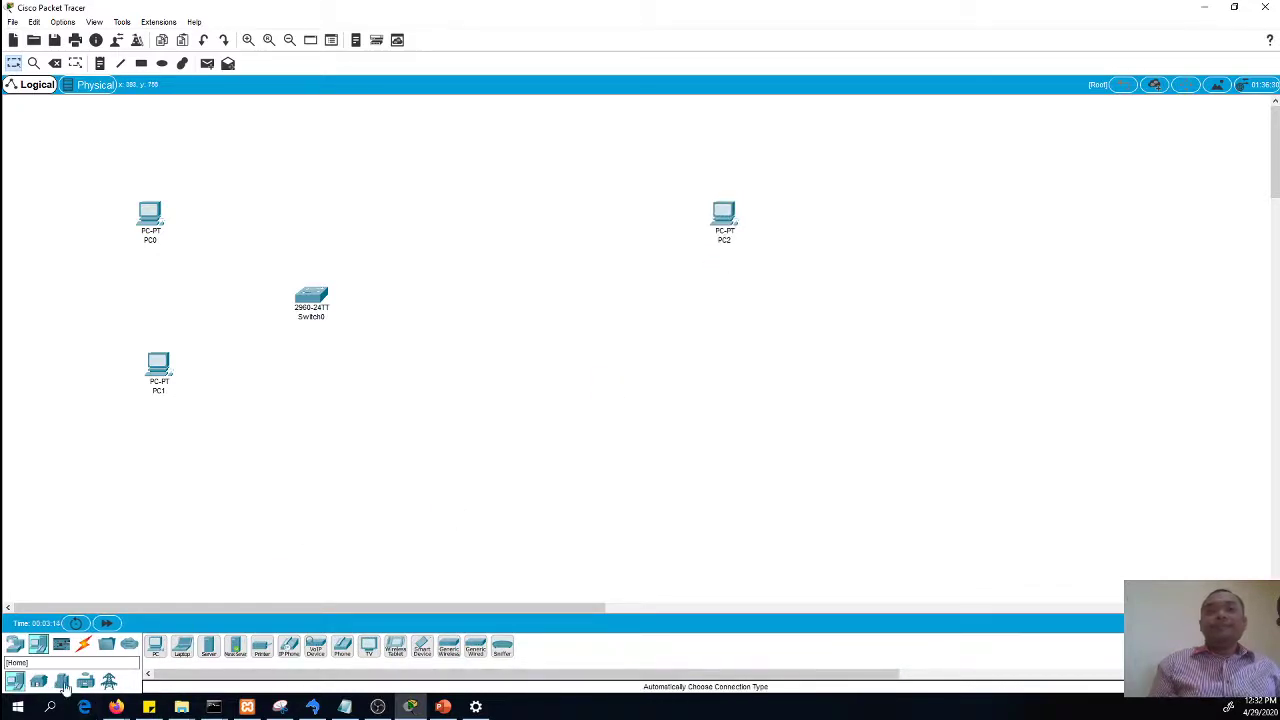
{"action": "left_click_drag", "start_coordinate": [155, 650], "coordinate": [735, 392]}
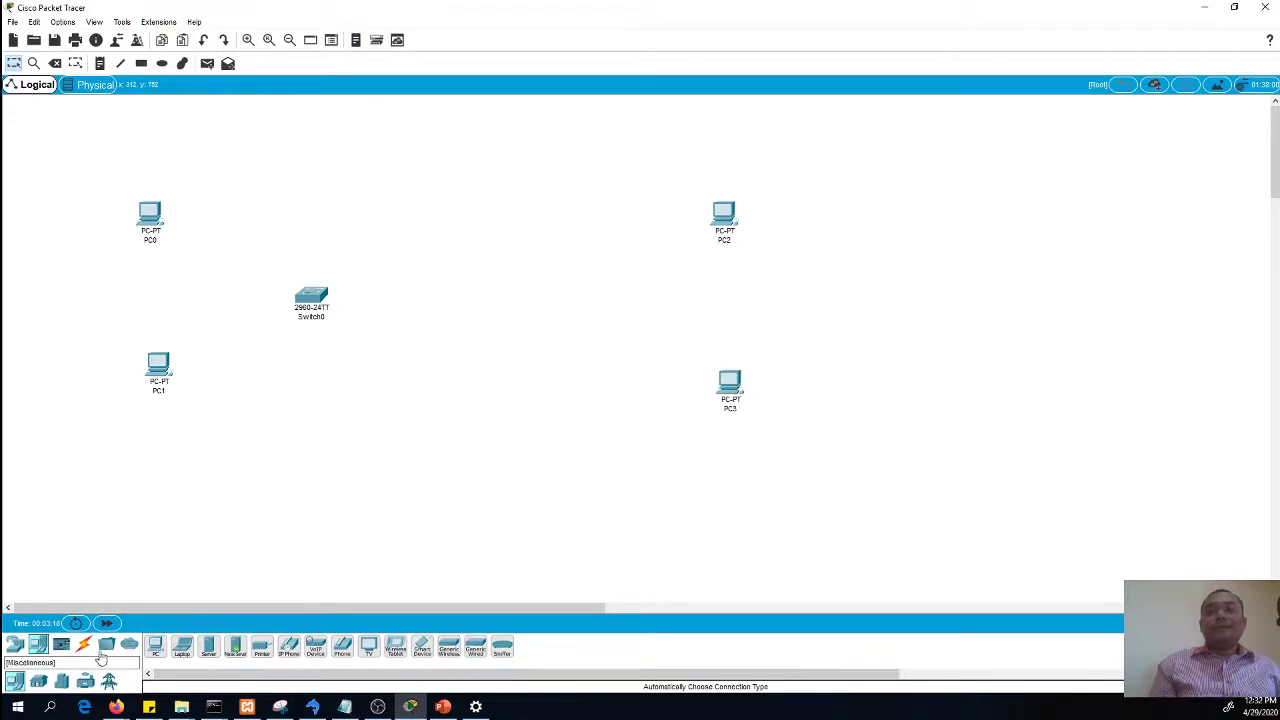
Add a second 2960-24TT switch and move PC2, PC3 and that switch farther away from Switch0, with the switch nearest the centre
{"action": "left_click", "coordinate": [15, 645]}
{"action": "left_click_drag", "start_coordinate": [61, 682], "coordinate": [604, 310]}
{"action": "left_click_drag", "start_coordinate": [726, 228], "coordinate": [953, 177]}
{"action": "left_click_drag", "start_coordinate": [730, 385], "coordinate": [961, 370]}
{"action": "left_click_drag", "start_coordinate": [600, 317], "coordinate": [826, 278]}
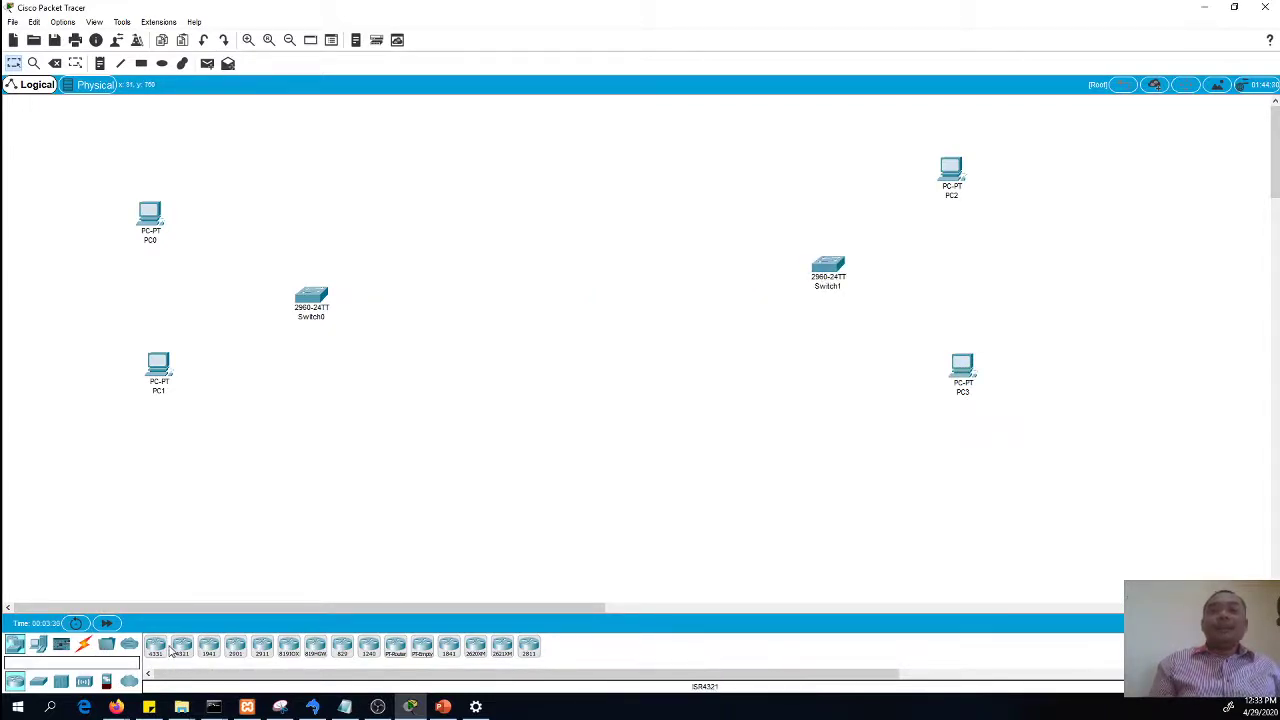
Place two 1841 routers between the two switches and display the available connection types
{"action": "left_click_drag", "start_coordinate": [449, 651], "coordinate": [487, 314]}
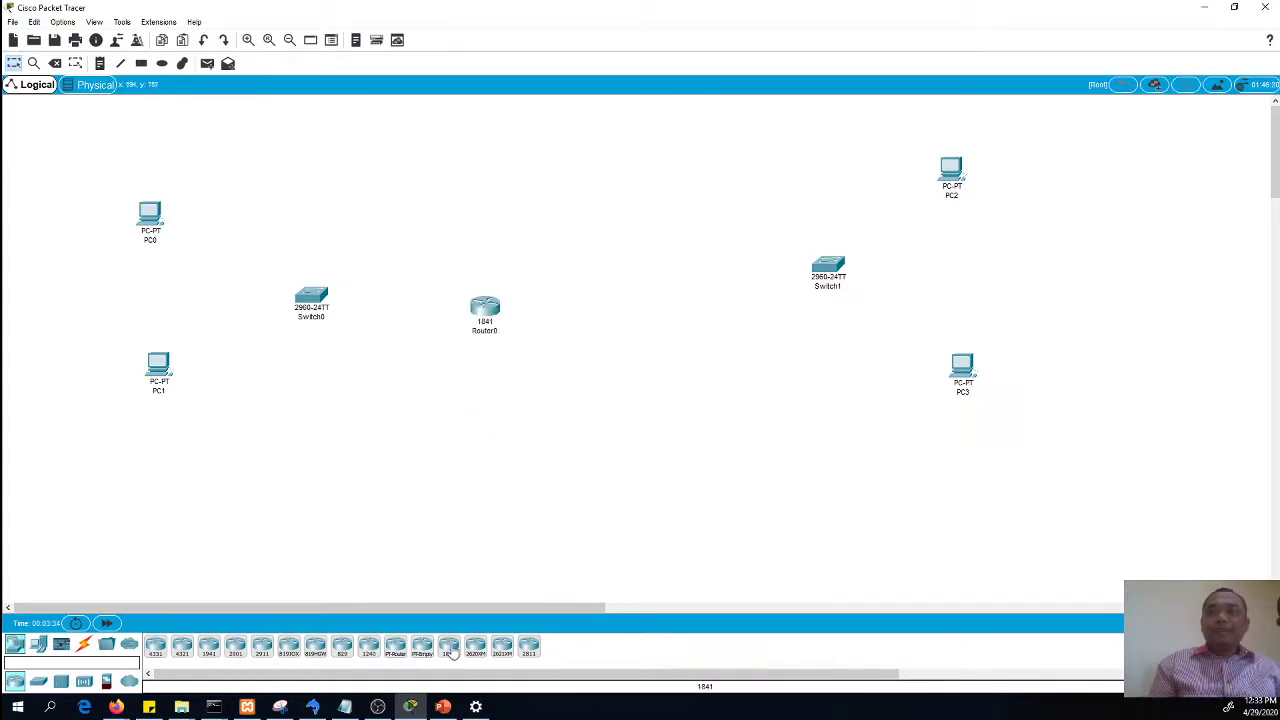
{"action": "left_click_drag", "start_coordinate": [446, 652], "coordinate": [670, 318]}
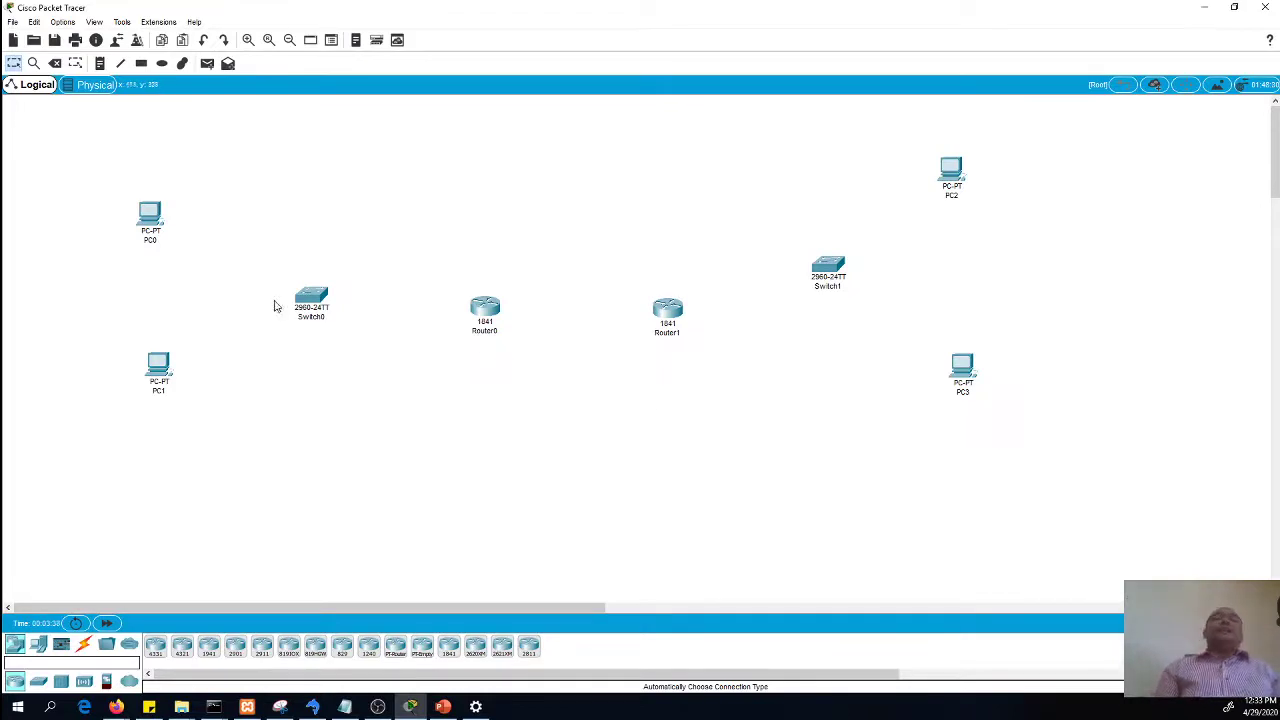
{"action": "left_click", "coordinate": [86, 645]}
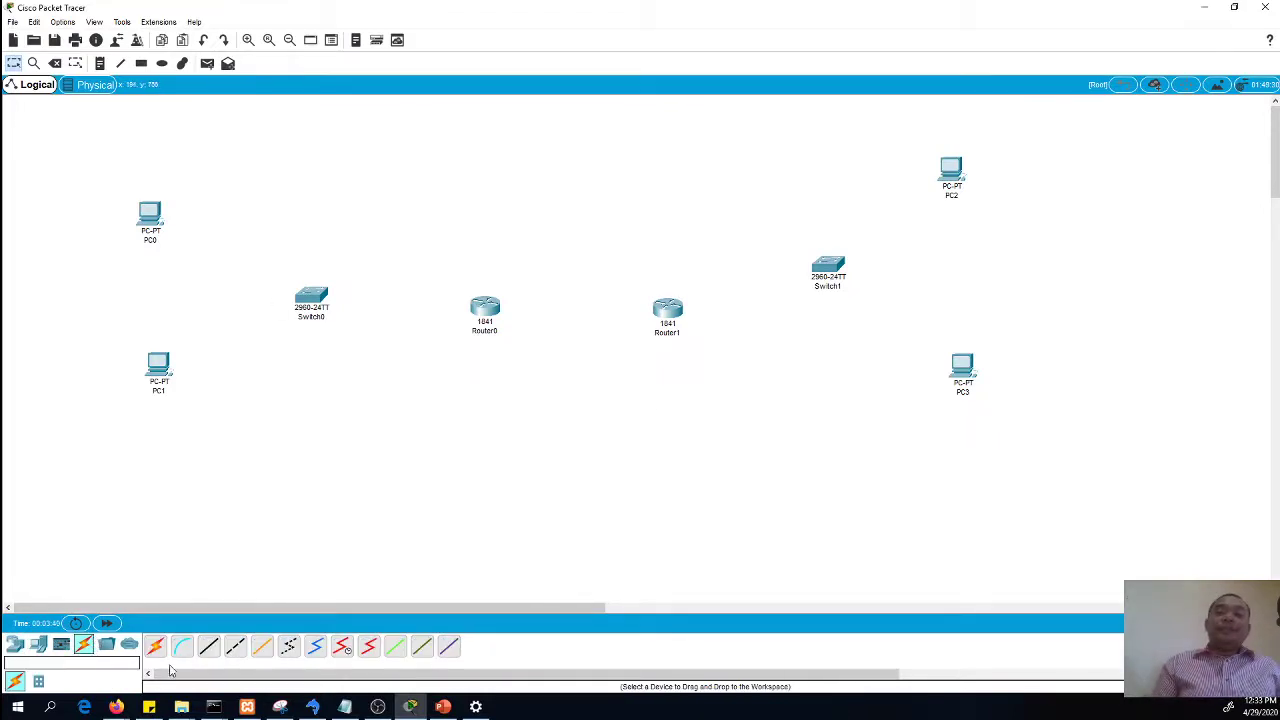
{"action": "left_click", "coordinate": [156, 647]}
{"action": "left_click", "coordinate": [152, 218]}
{"action": "left_click", "coordinate": [255, 359]}
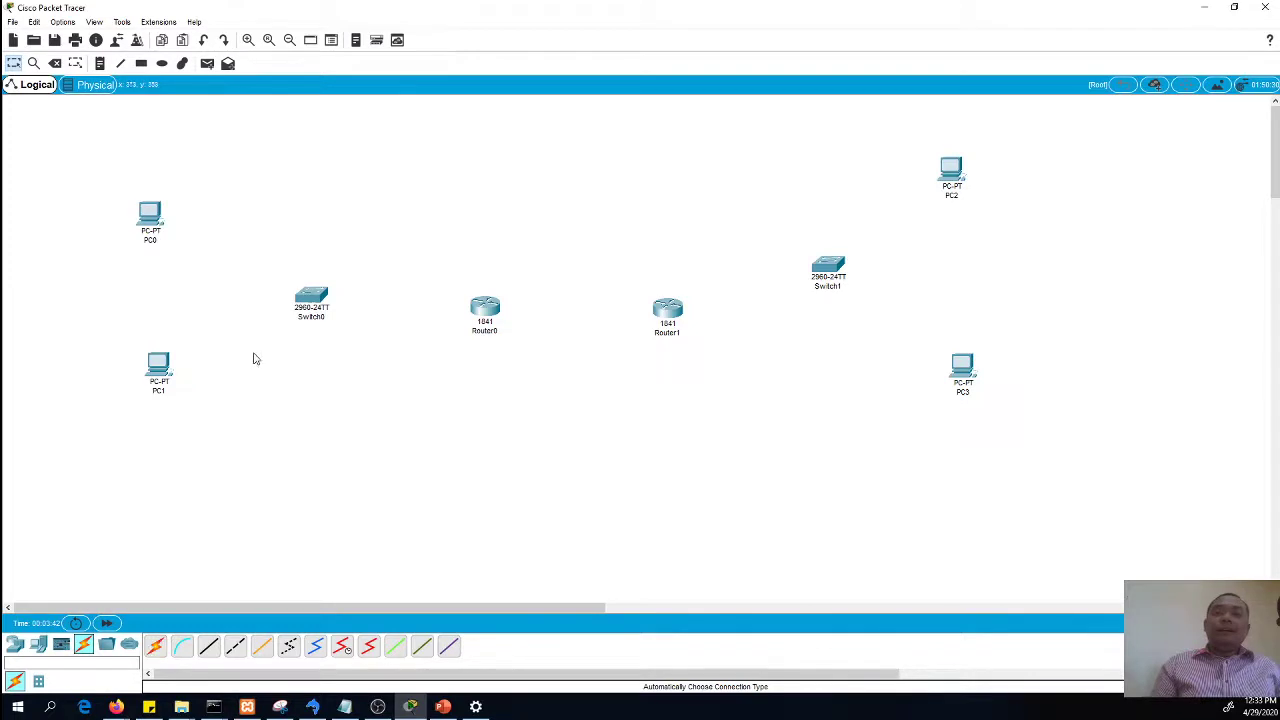
{"action": "left_click", "coordinate": [155, 646]}
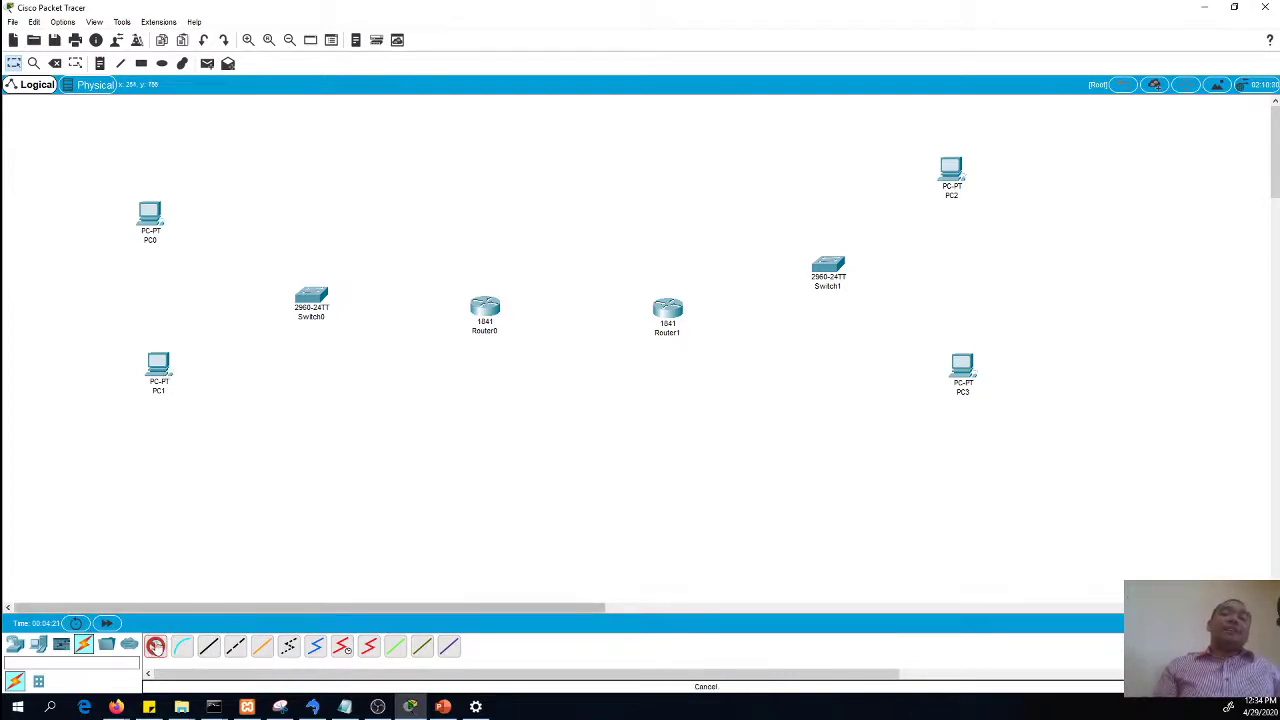
{"action": "left_click", "coordinate": [155, 647]}
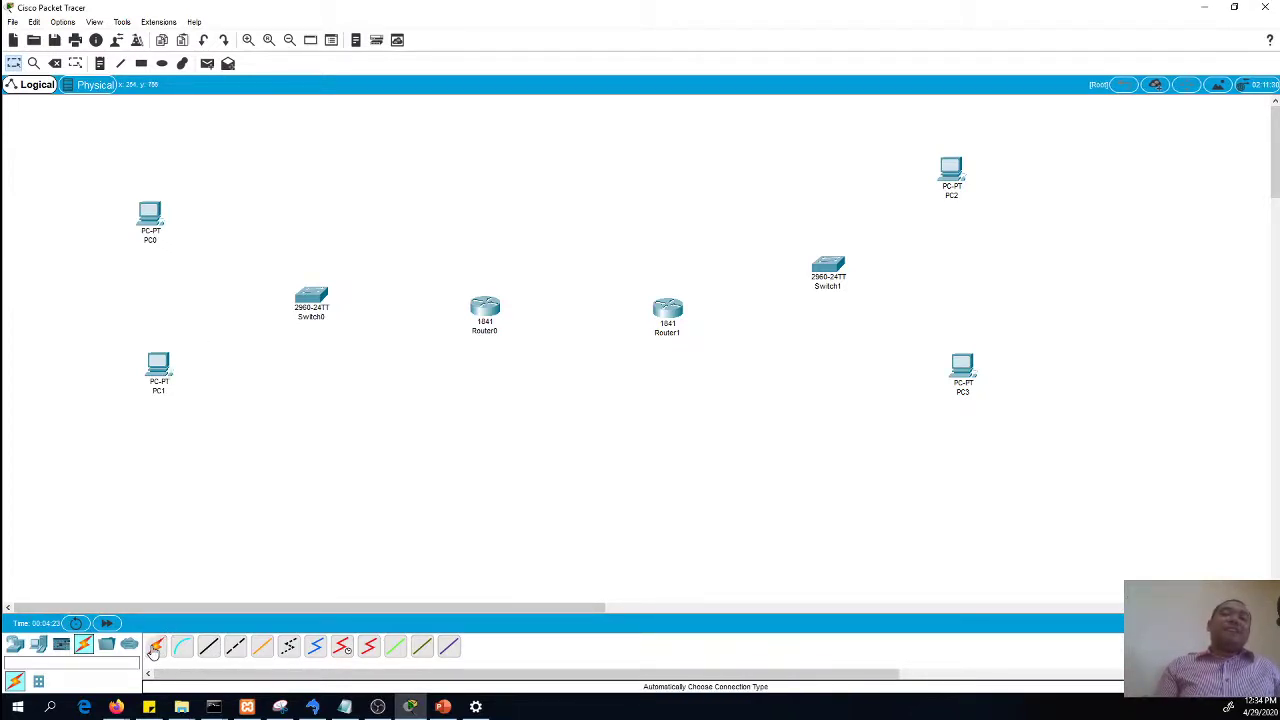
Connect PC1 and PC0 to Switch0 using the automatically chosen connection type
{"action": "left_click", "coordinate": [155, 647]}
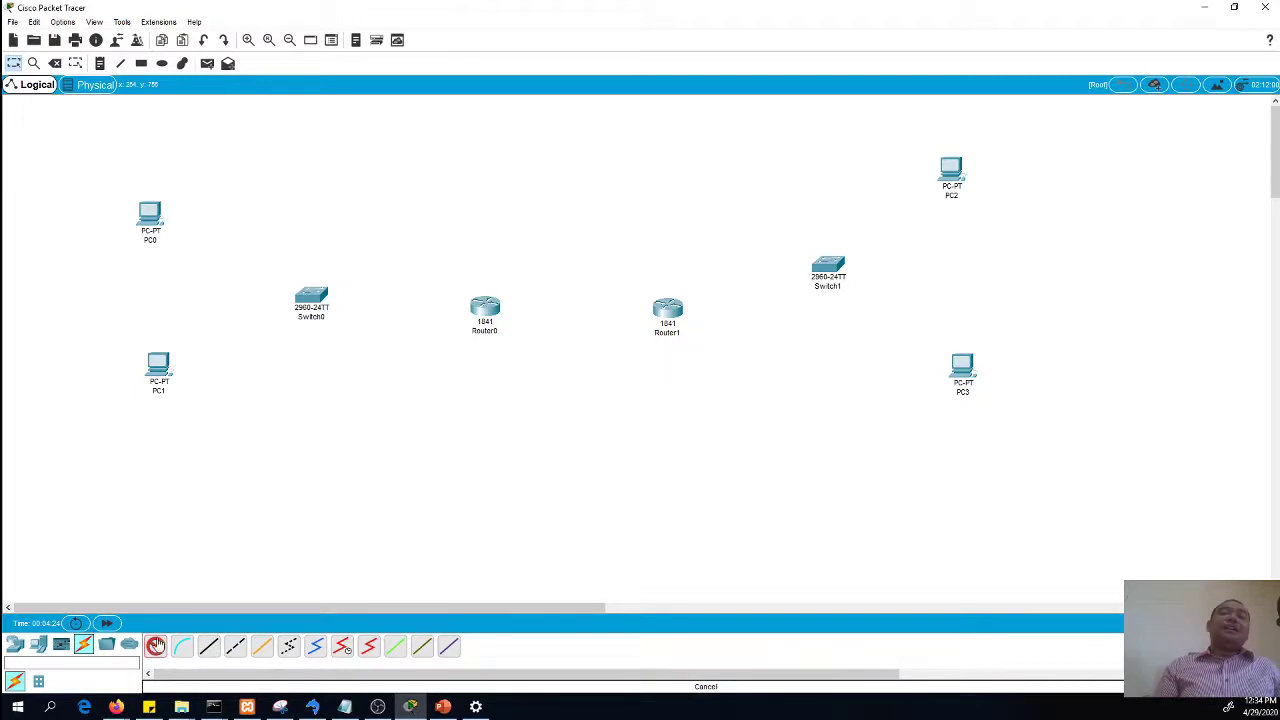
{"action": "left_click", "coordinate": [157, 380]}
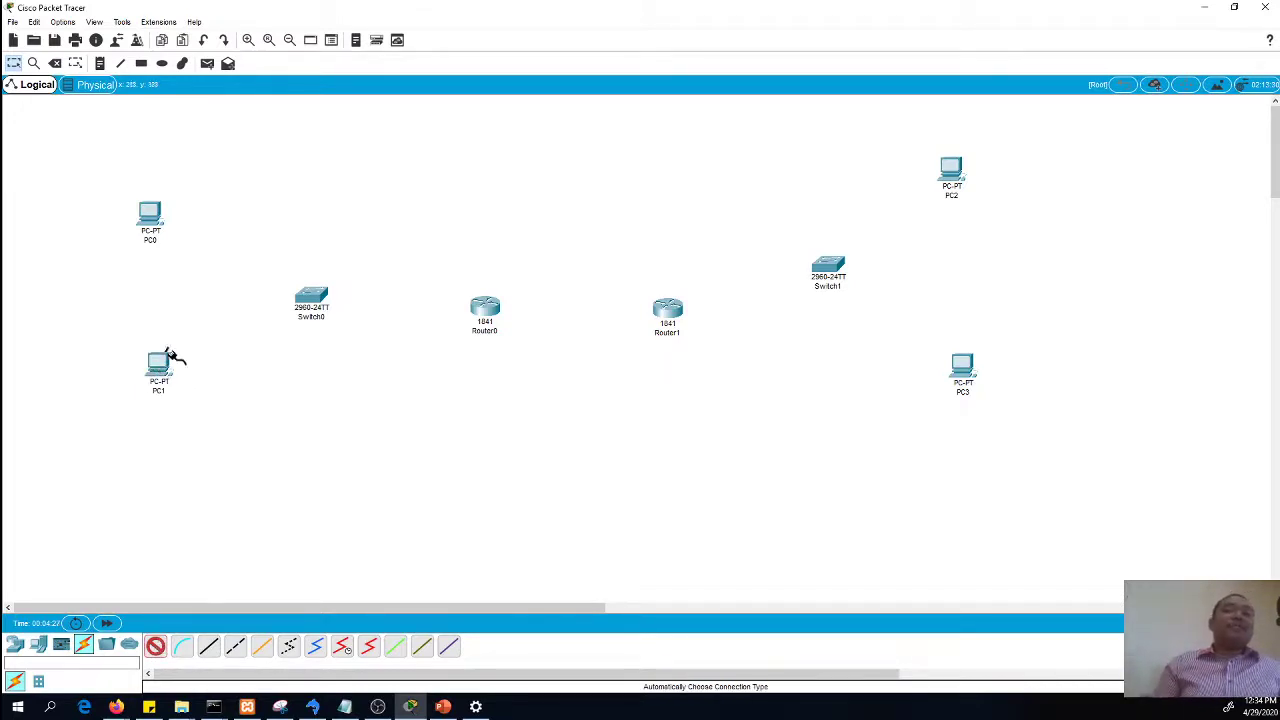
{"action": "left_click", "coordinate": [303, 306]}
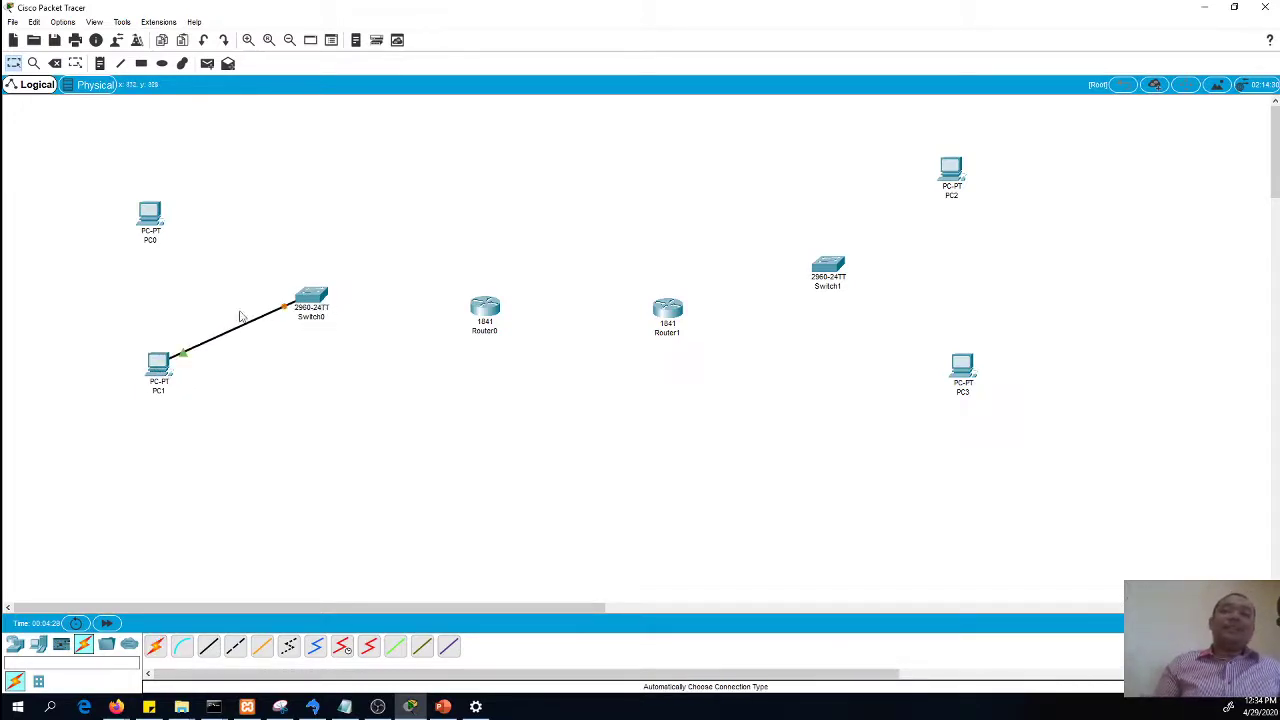
{"action": "left_click", "coordinate": [155, 647]}
{"action": "left_click", "coordinate": [150, 218]}
{"action": "left_click", "coordinate": [310, 295]}
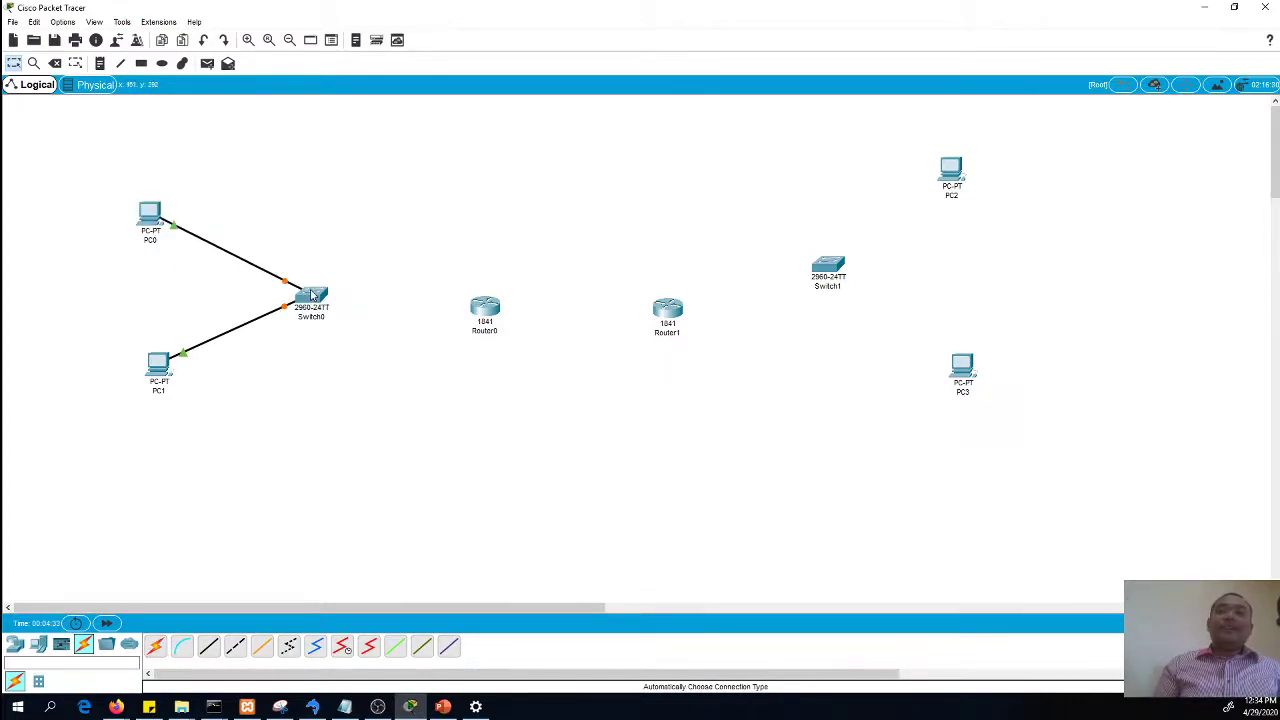
Connect Switch0 to Router0 and Router1 to Switch1 using automatically chosen connections
{"action": "left_click", "coordinate": [155, 647]}
{"action": "left_click", "coordinate": [312, 297]}
{"action": "left_click", "coordinate": [484, 307]}
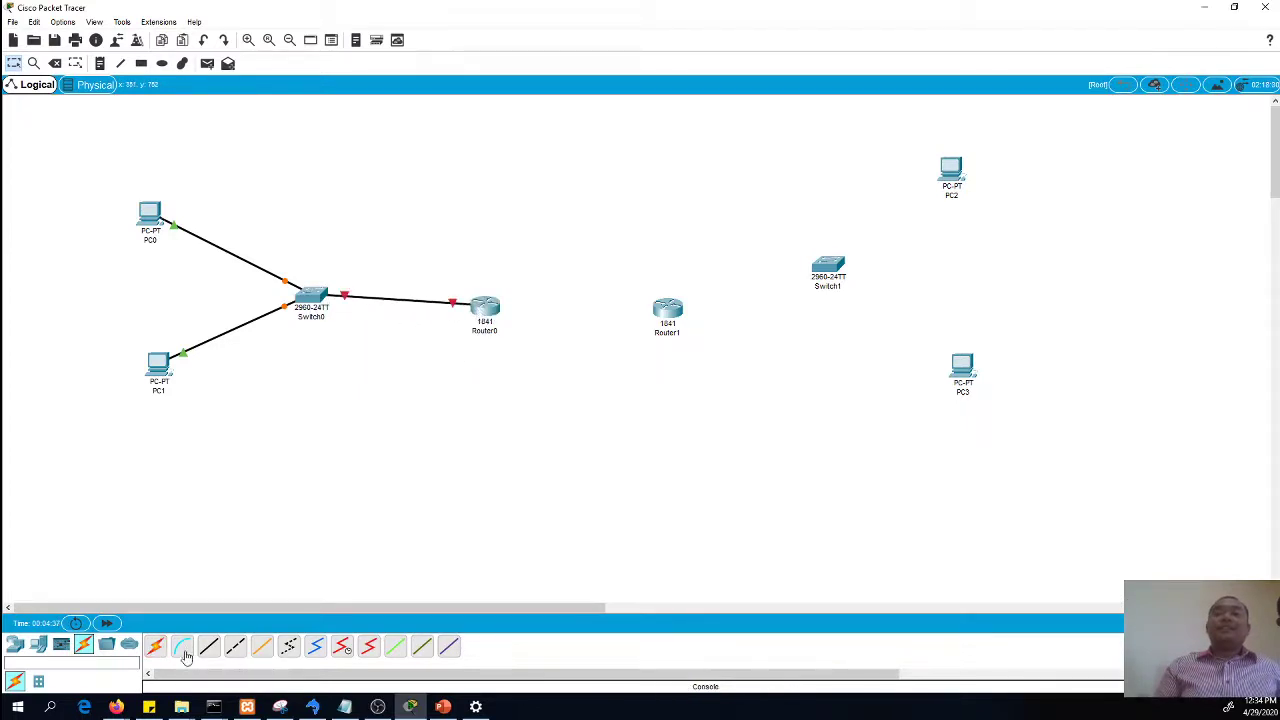
{"action": "left_click", "coordinate": [155, 647]}
{"action": "left_click", "coordinate": [668, 310]}
{"action": "left_click", "coordinate": [826, 268]}
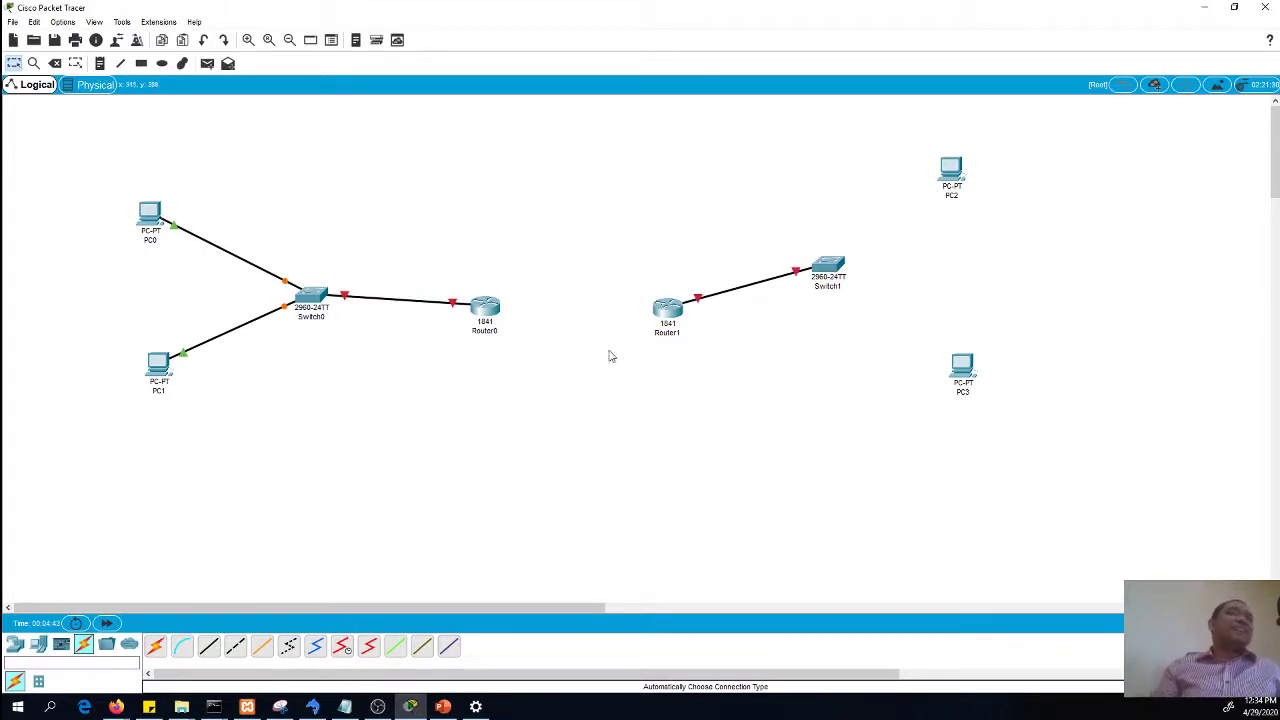
Connect Switch1 to PC2 and PC3 using automatically chosen connections
{"action": "left_click", "coordinate": [155, 647]}
{"action": "left_click", "coordinate": [814, 277]}
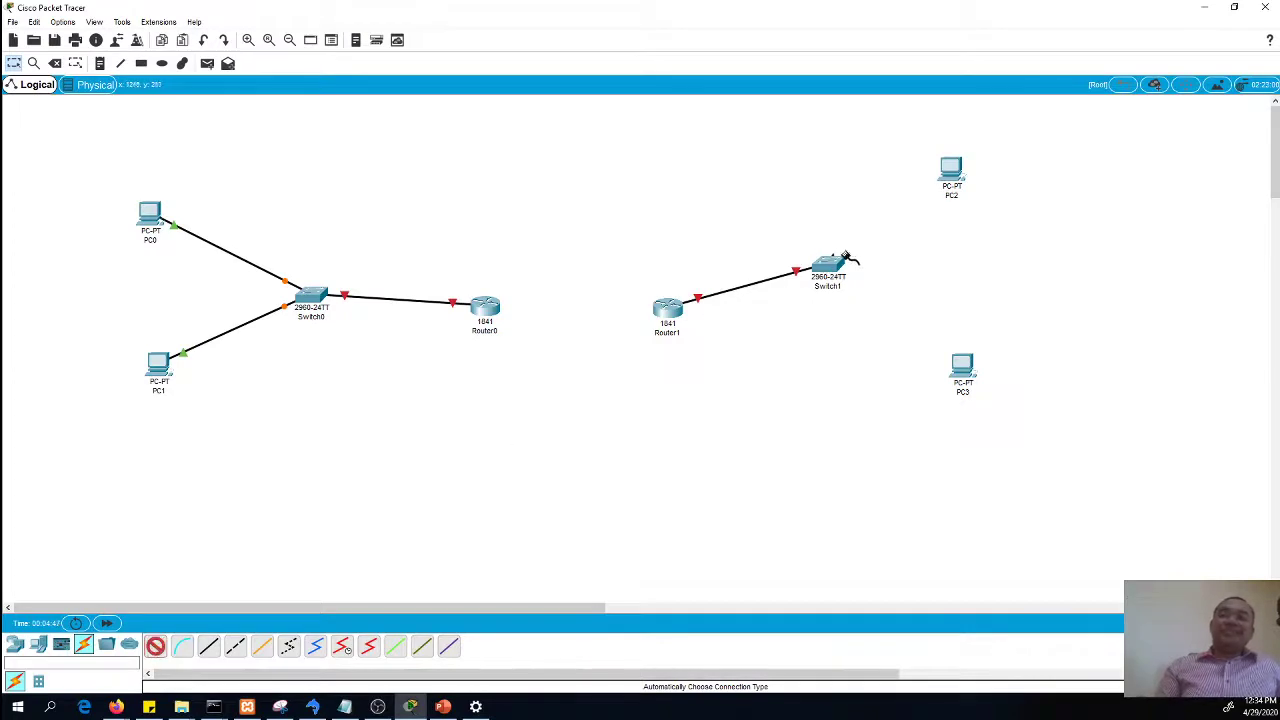
{"action": "left_click", "coordinate": [950, 172]}
{"action": "left_click", "coordinate": [155, 647]}
{"action": "left_click", "coordinate": [829, 265]}
{"action": "left_click", "coordinate": [962, 370]}
Link Router0 to Router1 using the automatically chosen connection type
{"action": "left_click", "coordinate": [155, 647]}
{"action": "left_click", "coordinate": [484, 318]}
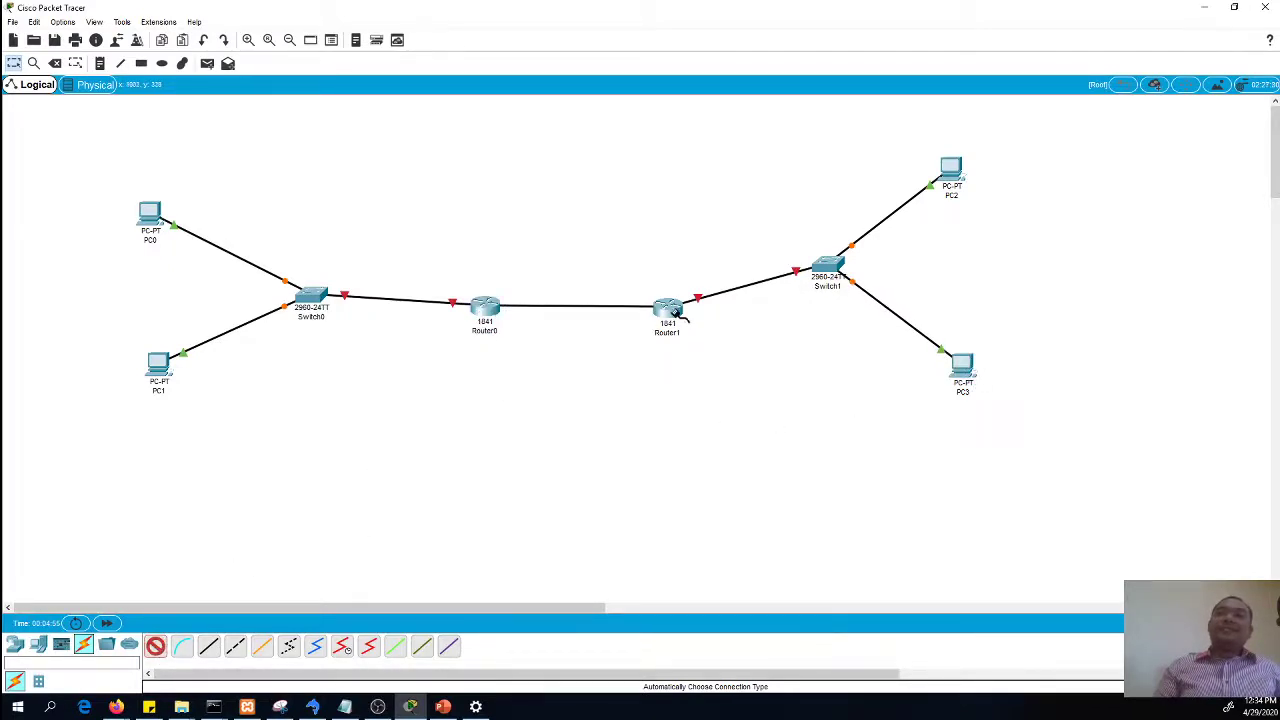
{"action": "left_click", "coordinate": [670, 310]}
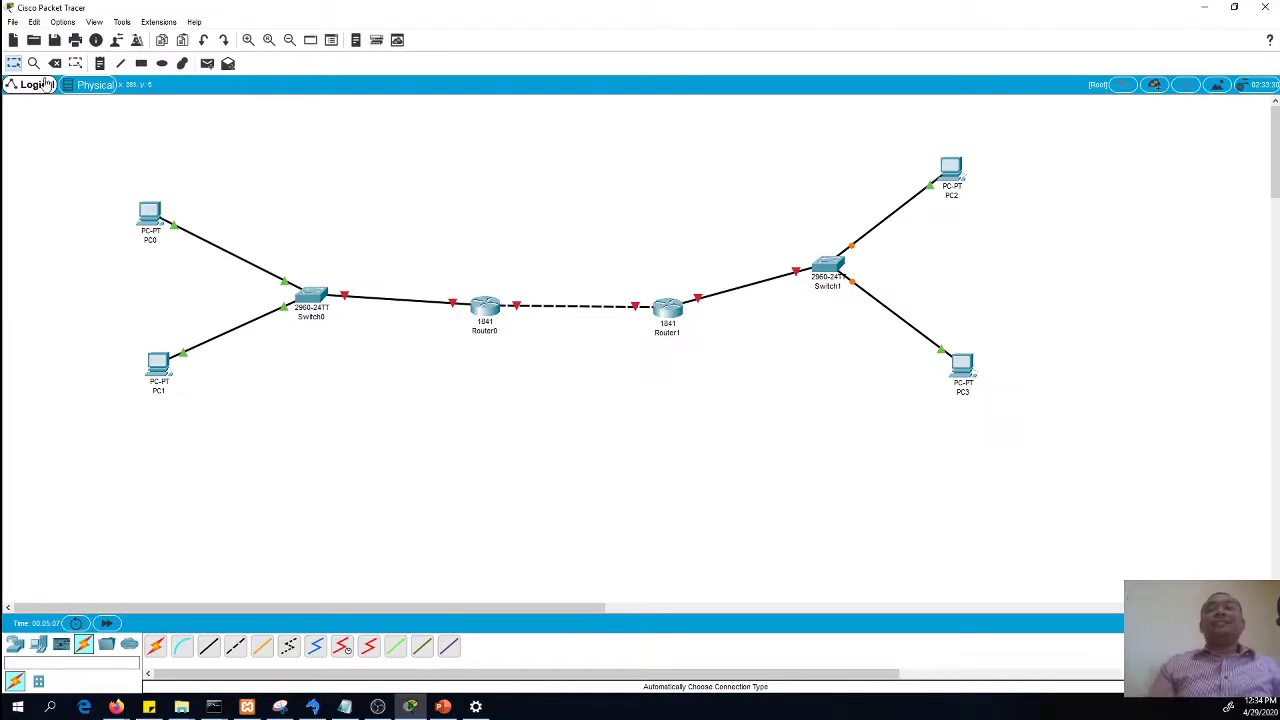
Draw an unfilled rectangle around PC0, PC1 and Switch0, and delete it
{"action": "left_click", "coordinate": [141, 63]}
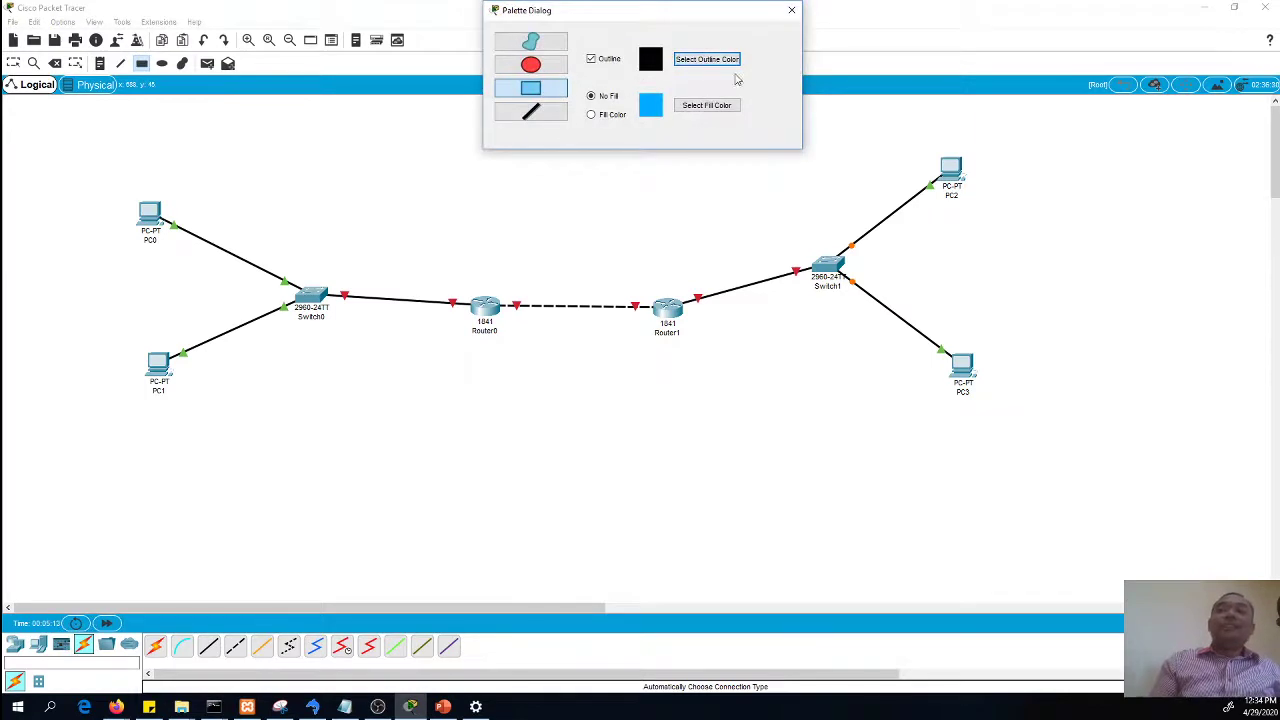
{"action": "left_click", "coordinate": [791, 11]}
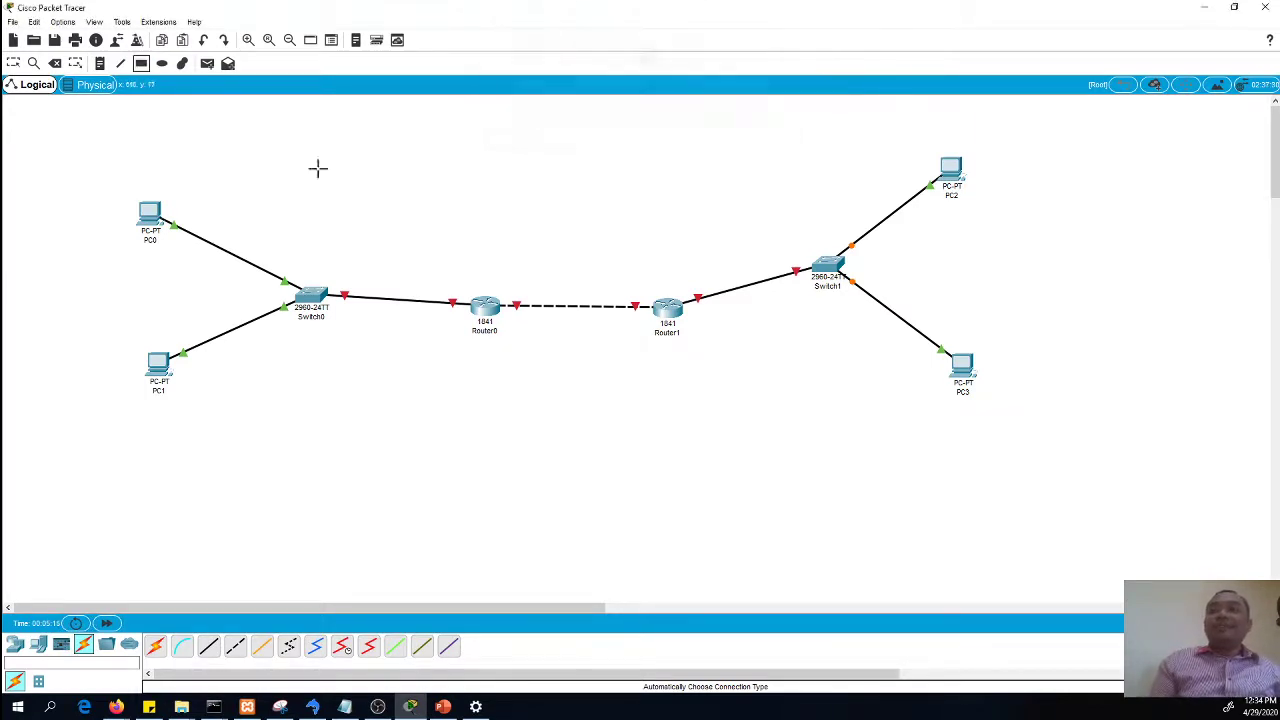
{"action": "mouse_move", "coordinate": [93, 171]}
{"action": "left_mouse_down"}
{"action": "mouse_move", "coordinate": [134, 237]}
{"action": "mouse_move", "coordinate": [403, 406]}
{"action": "mouse_move", "coordinate": [361, 412]}
{"action": "left_mouse_up"}
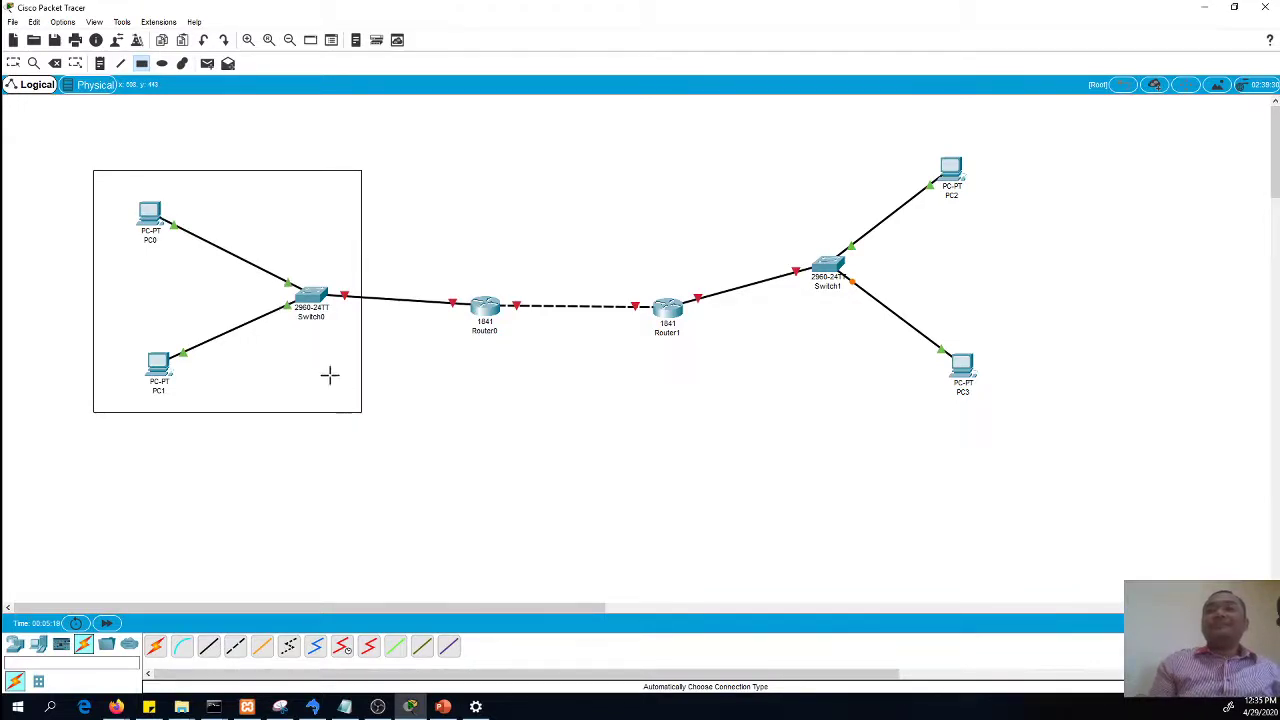
{"action": "left_click", "coordinate": [55, 63]}
{"action": "left_click", "coordinate": [134, 171]}
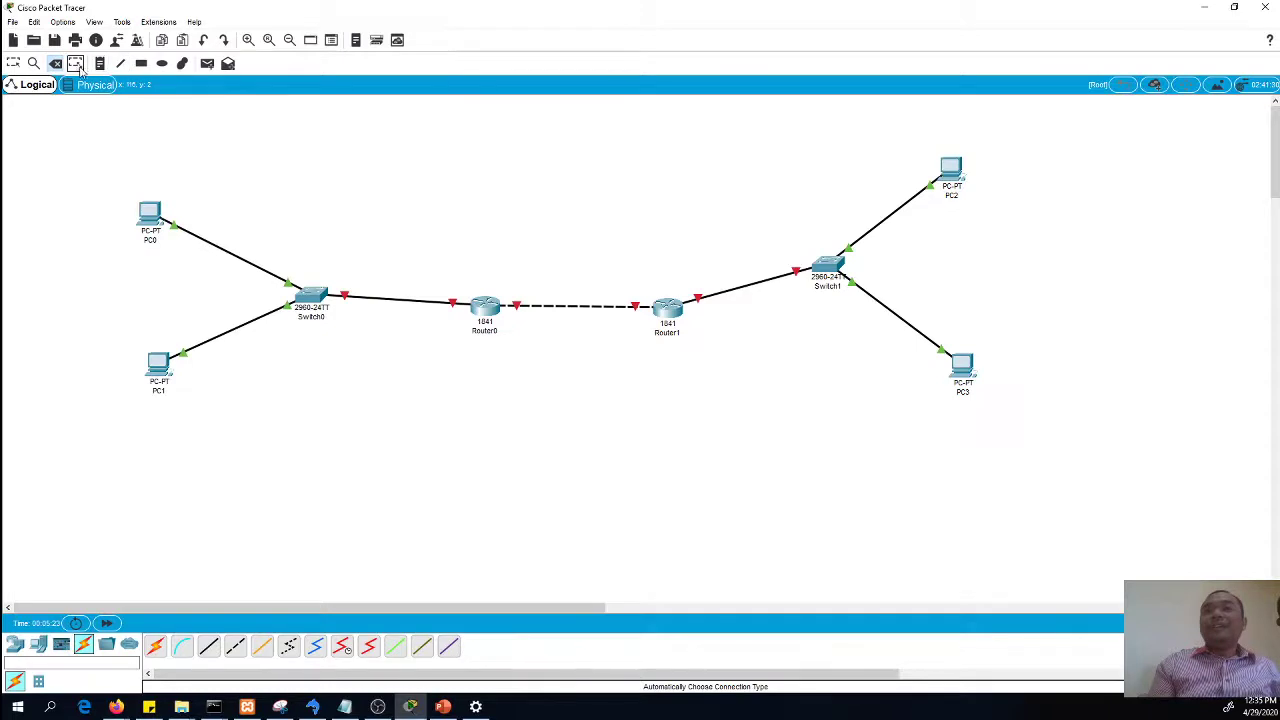
Draw a rectangle with light yellow fill (#ffff7f) around PC0, PC1 and Switch0
{"action": "left_click", "coordinate": [141, 63]}
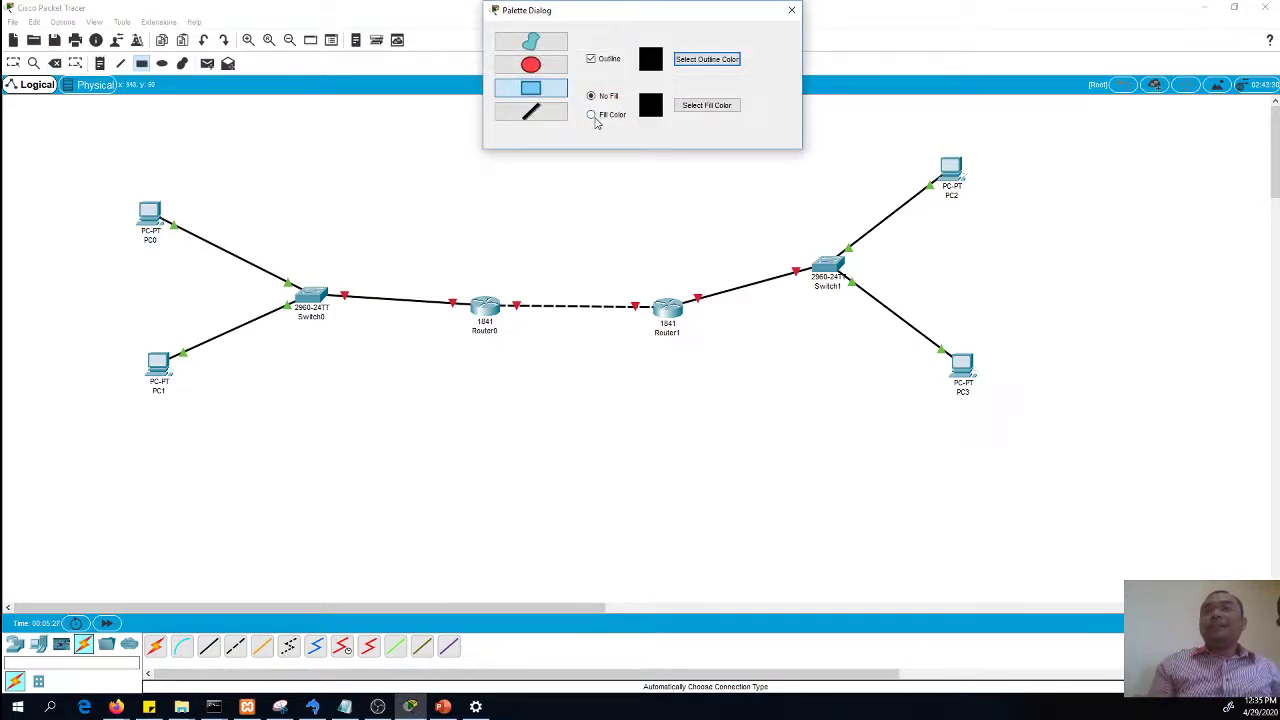
{"action": "left_click", "coordinate": [703, 106]}
{"action": "left_click", "coordinate": [615, 295]}
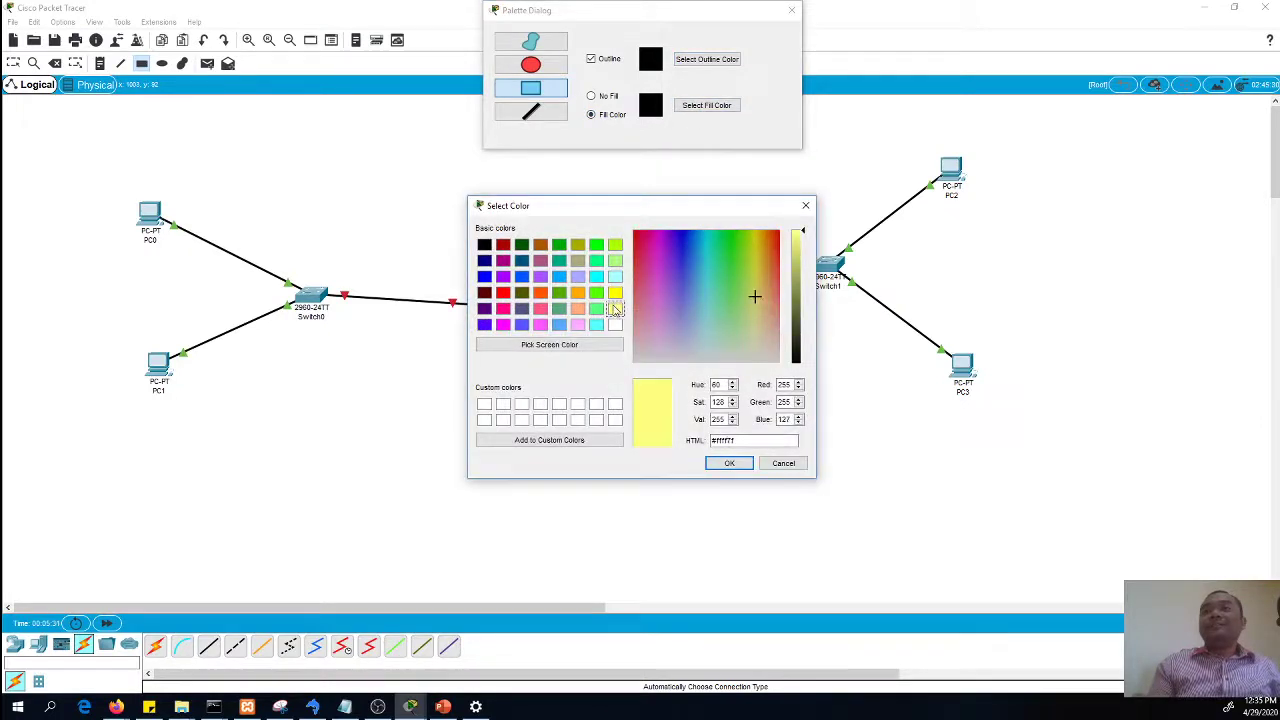
{"action": "left_click", "coordinate": [730, 463]}
{"action": "left_click_drag", "start_coordinate": [89, 170], "coordinate": [376, 408]}
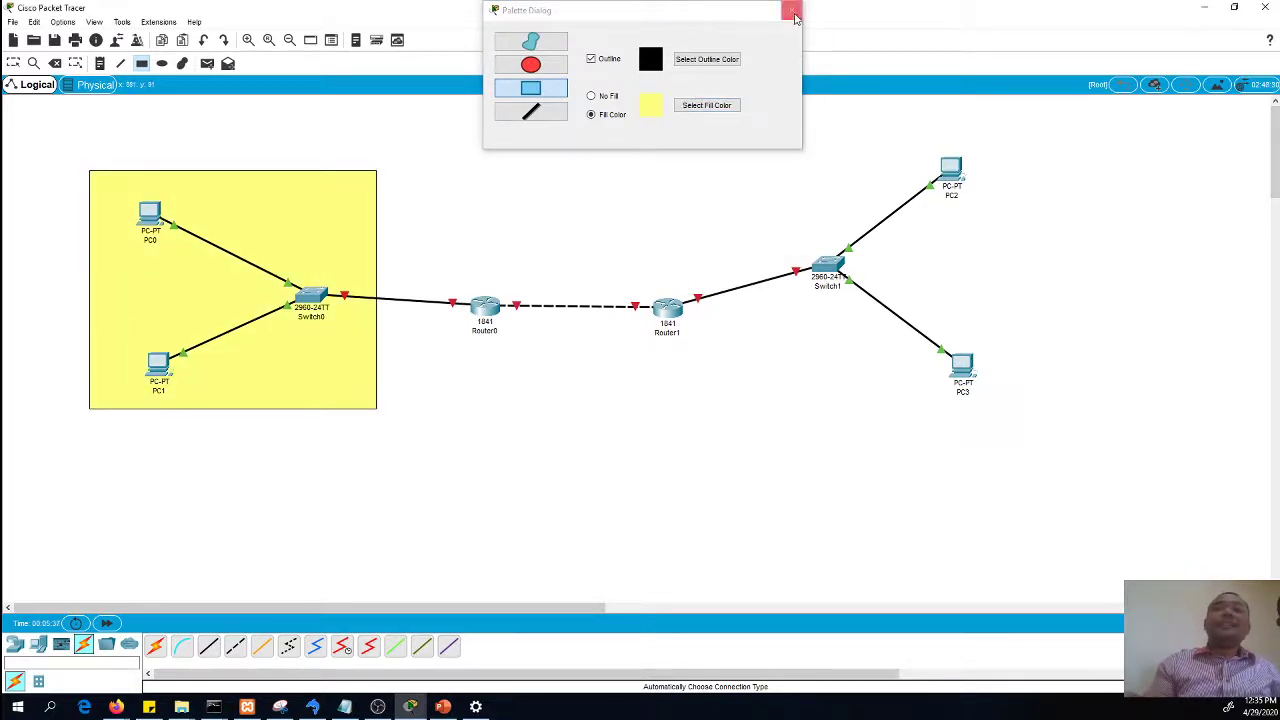
{"action": "left_click", "coordinate": [791, 10]}
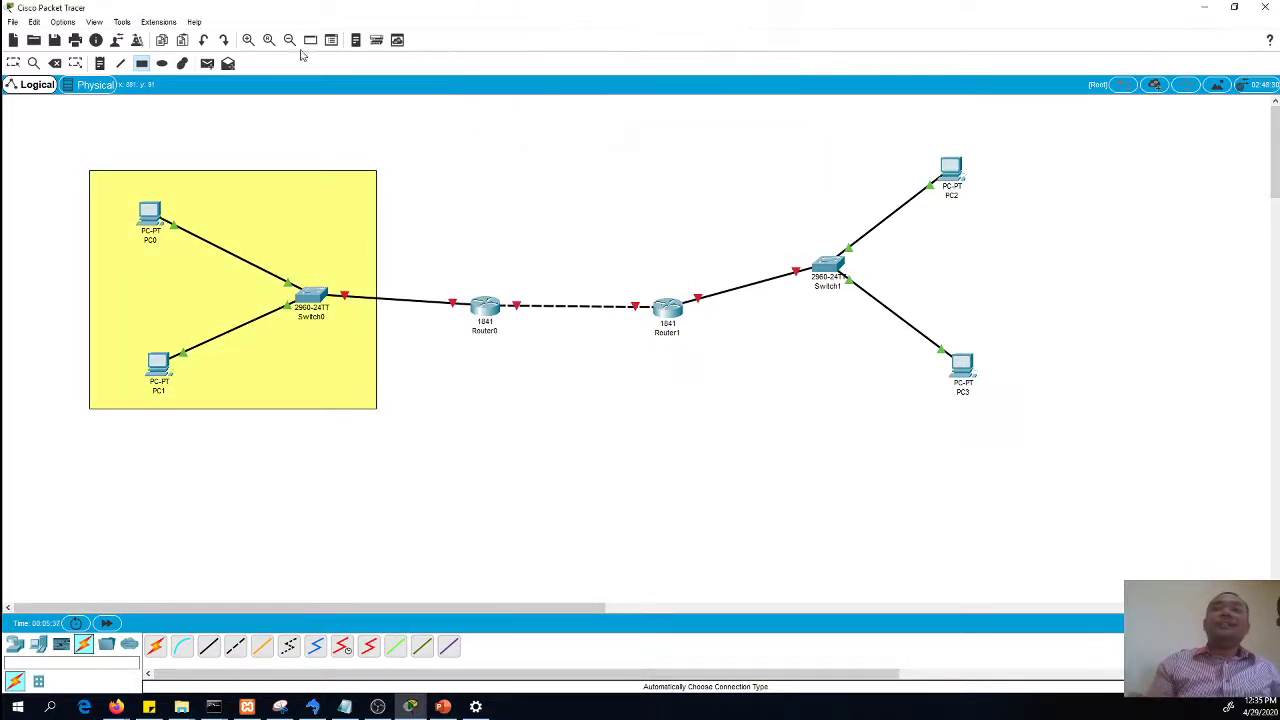
Draw a rectangle with light blue fill (#55aaff) around Switch1, PC2 and PC3
{"action": "left_click", "coordinate": [141, 63]}
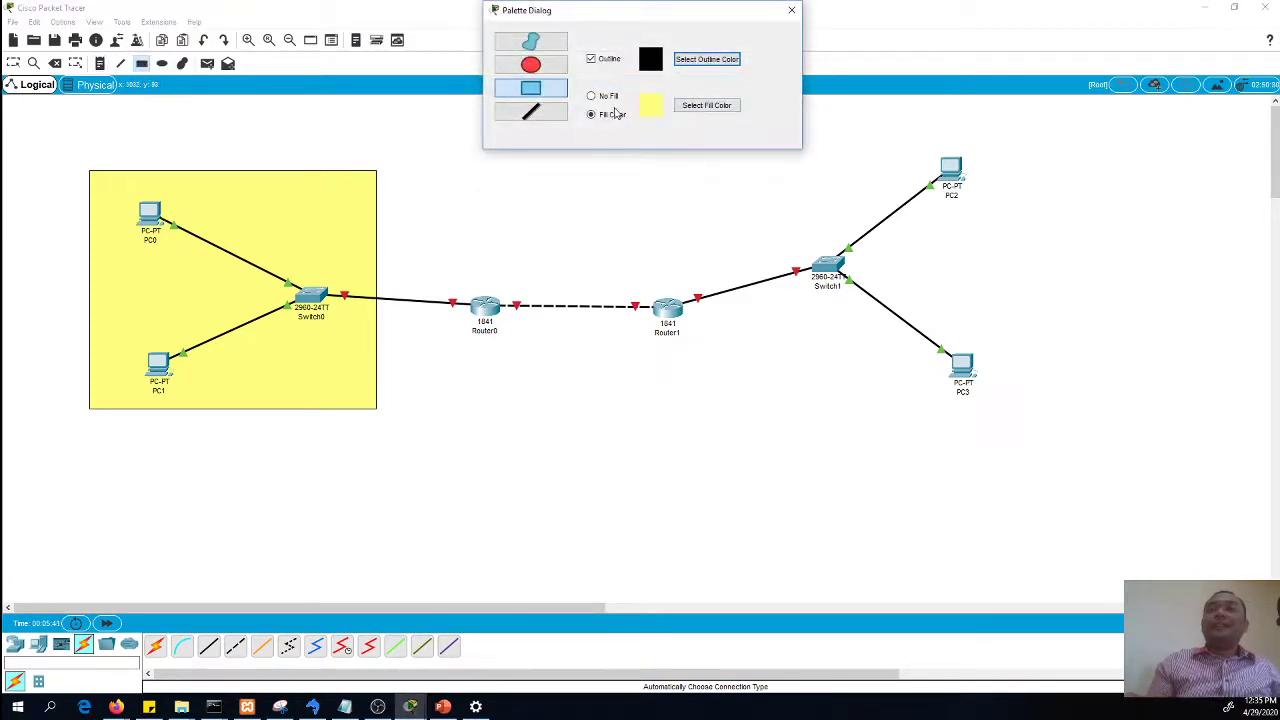
{"action": "left_click", "coordinate": [706, 106]}
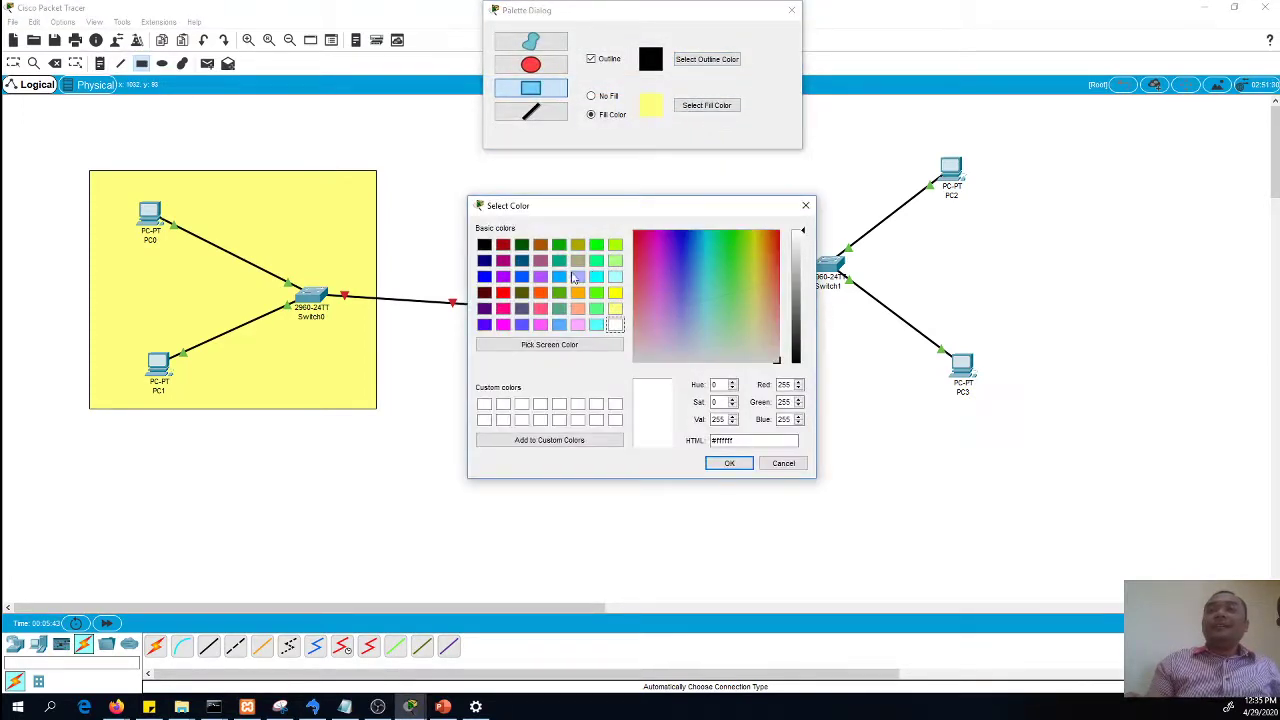
{"action": "left_click", "coordinate": [559, 325]}
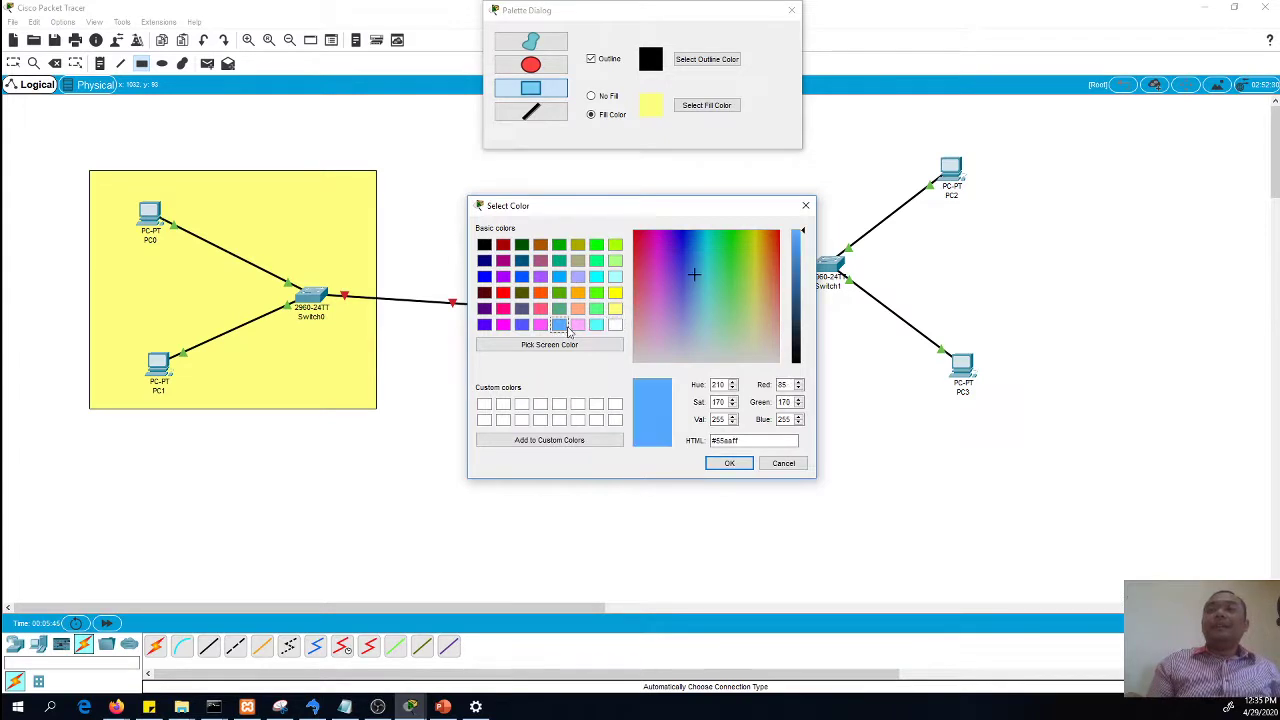
{"action": "left_click", "coordinate": [729, 463]}
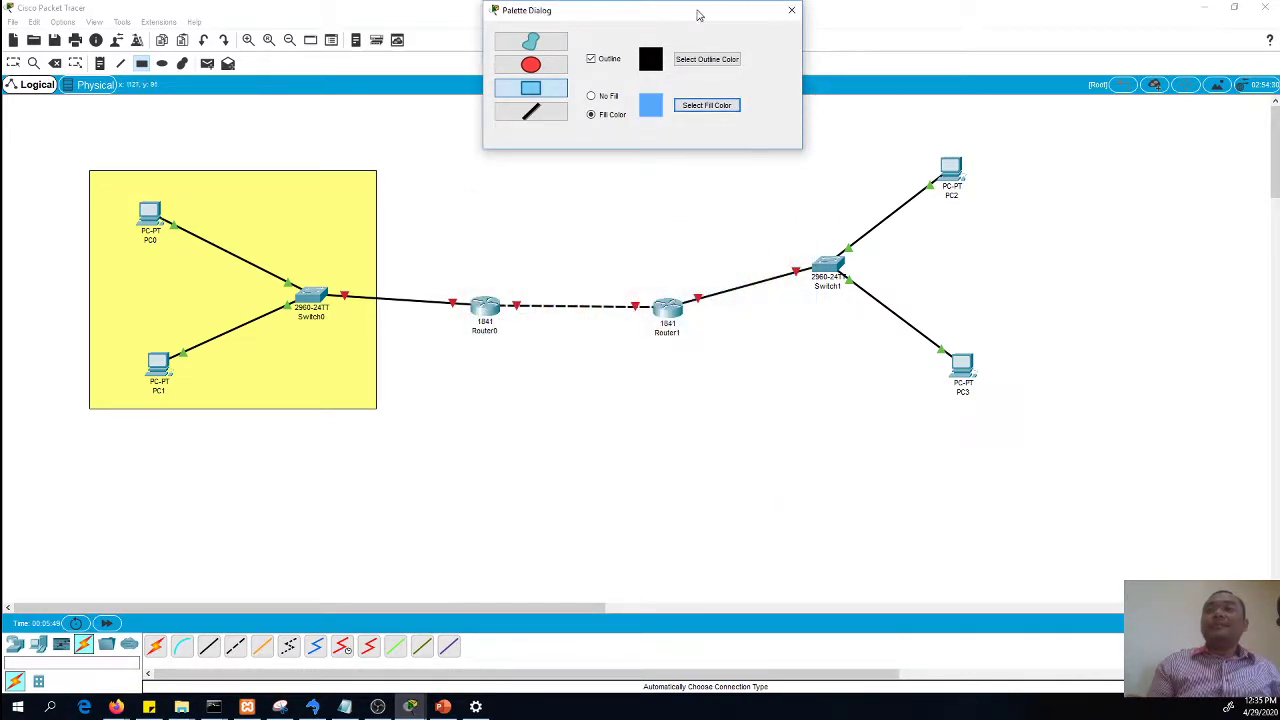
{"action": "left_click_drag", "start_coordinate": [700, 11], "coordinate": [446, 11]}
{"action": "left_click_drag", "start_coordinate": [755, 118], "coordinate": [821, 150]}
{"action": "left_click_drag", "start_coordinate": [884, 183], "coordinate": [1098, 419]}
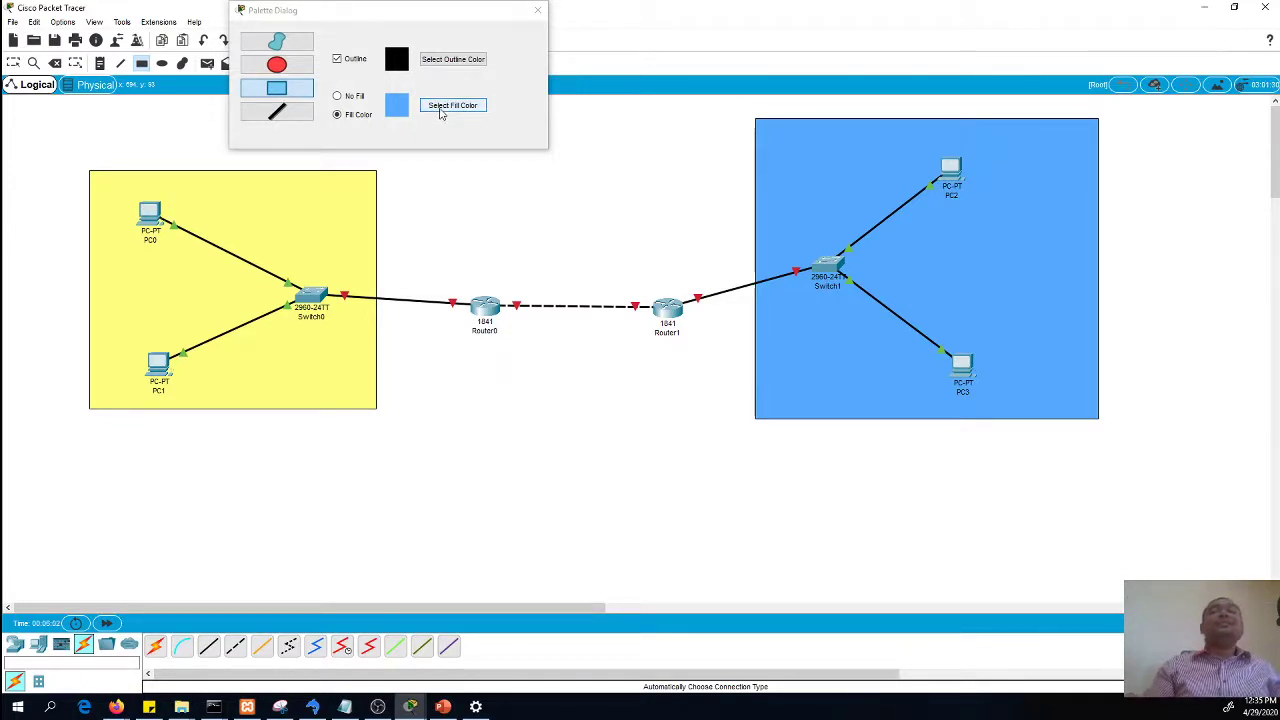
Draw a rectangle with green fill (#00aa7f) around Router0 and Router1
{"action": "left_click", "coordinate": [422, 110]}
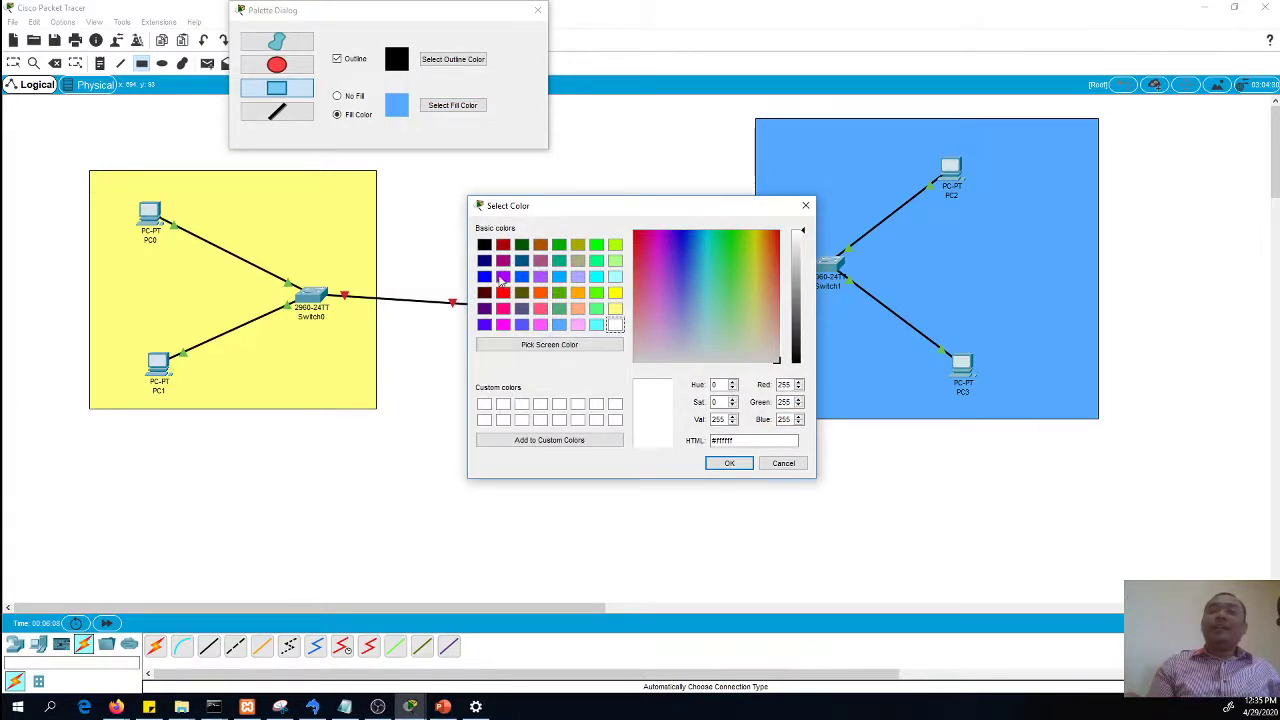
{"action": "left_click", "coordinate": [559, 261]}
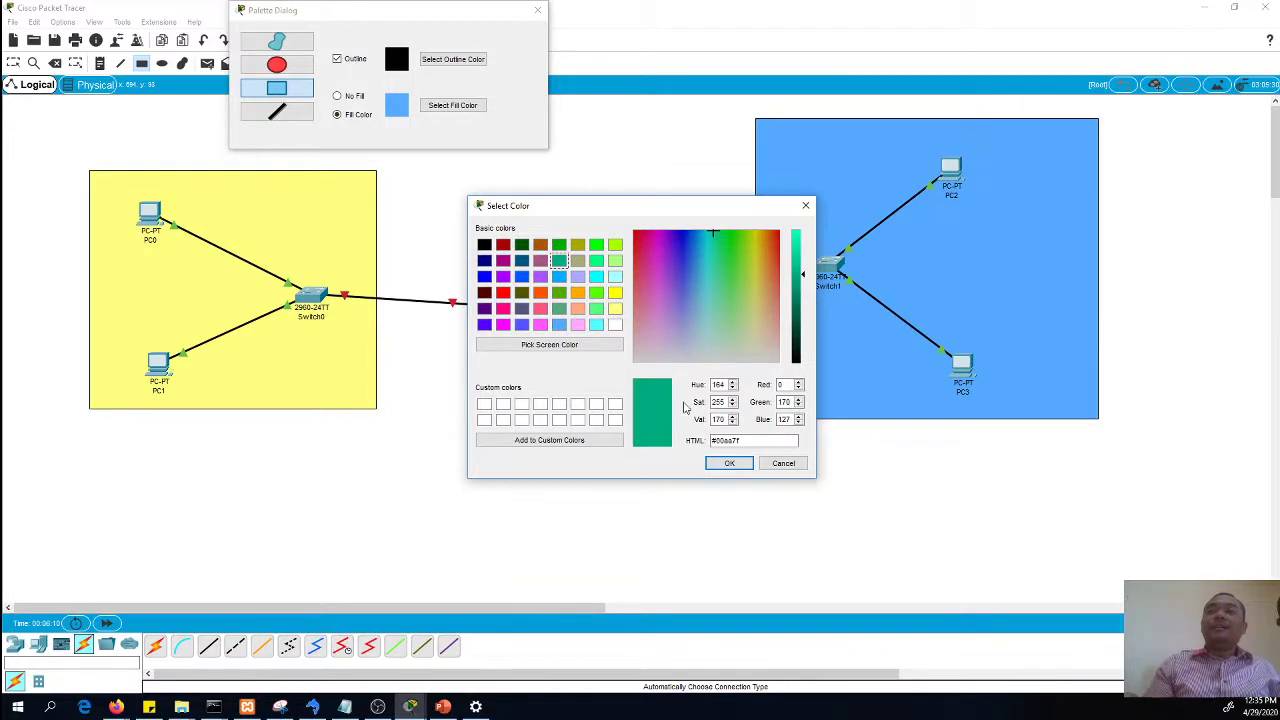
{"action": "left_click", "coordinate": [729, 463]}
{"action": "left_click_drag", "start_coordinate": [429, 195], "coordinate": [709, 384]}
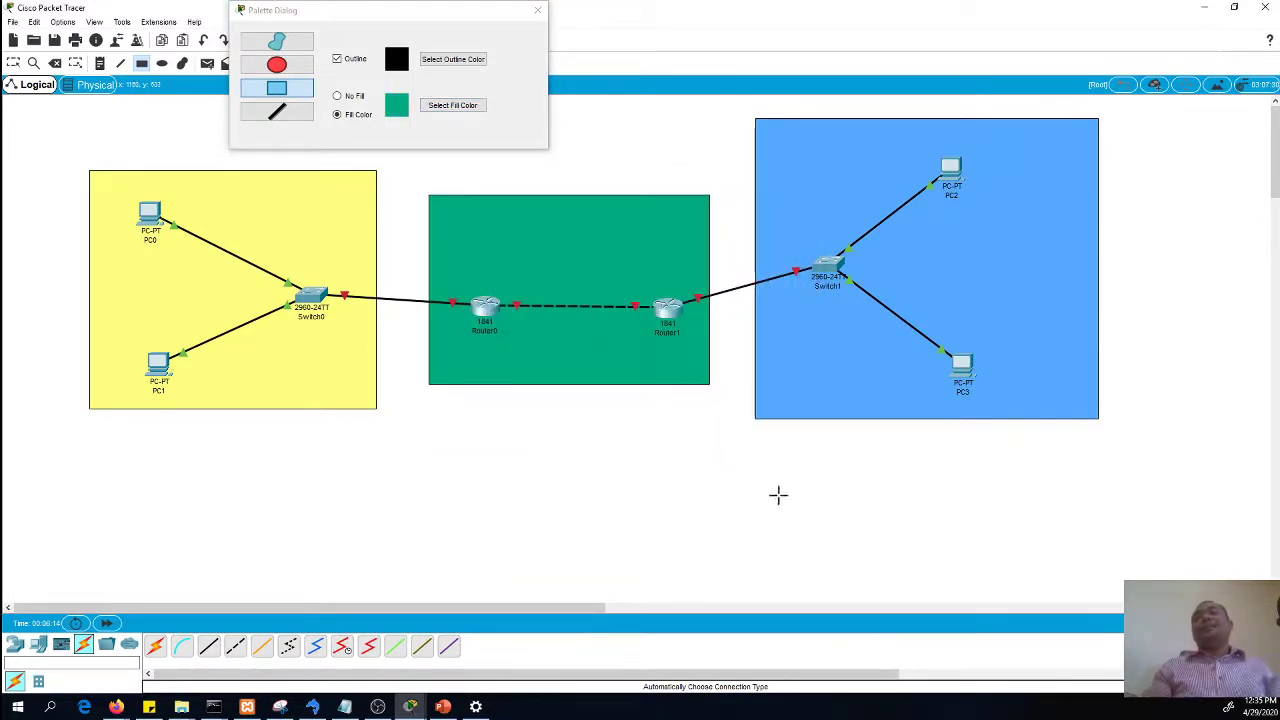
{"action": "left_click", "coordinate": [537, 10]}
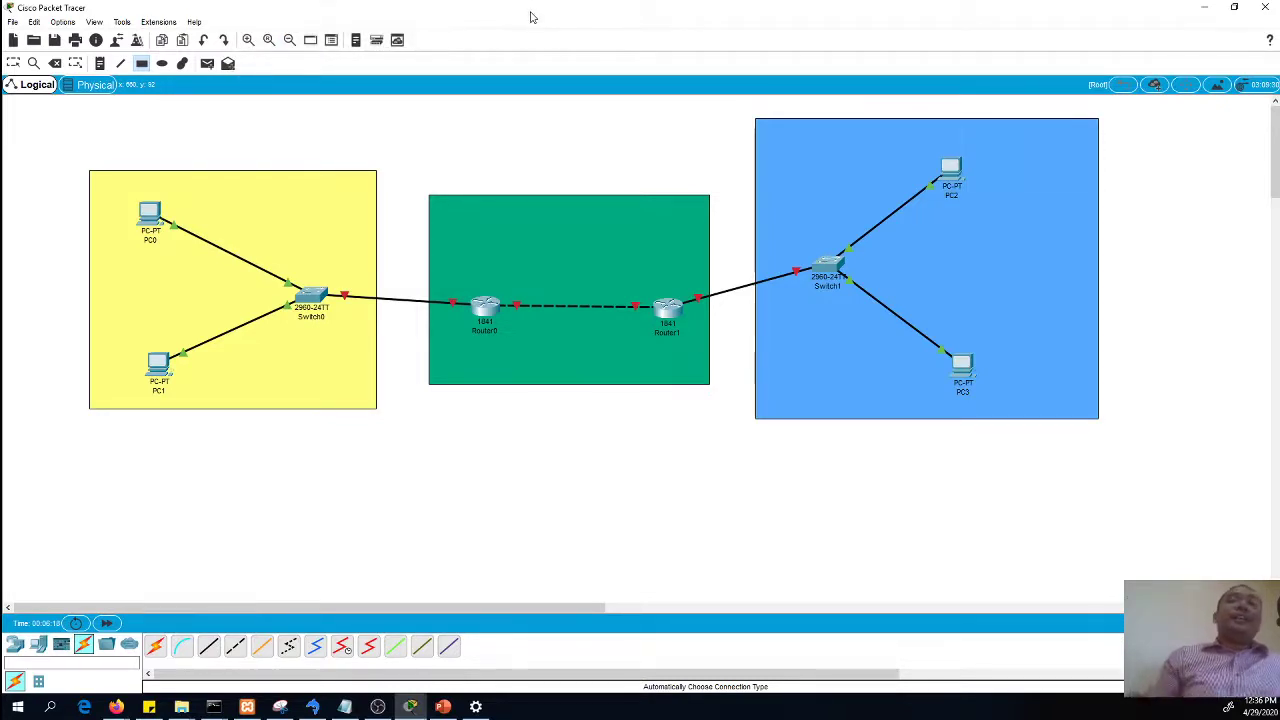
Draw a small green-filled label rectangle above Switch0 inside the yellow area
{"action": "left_click", "coordinate": [141, 63]}
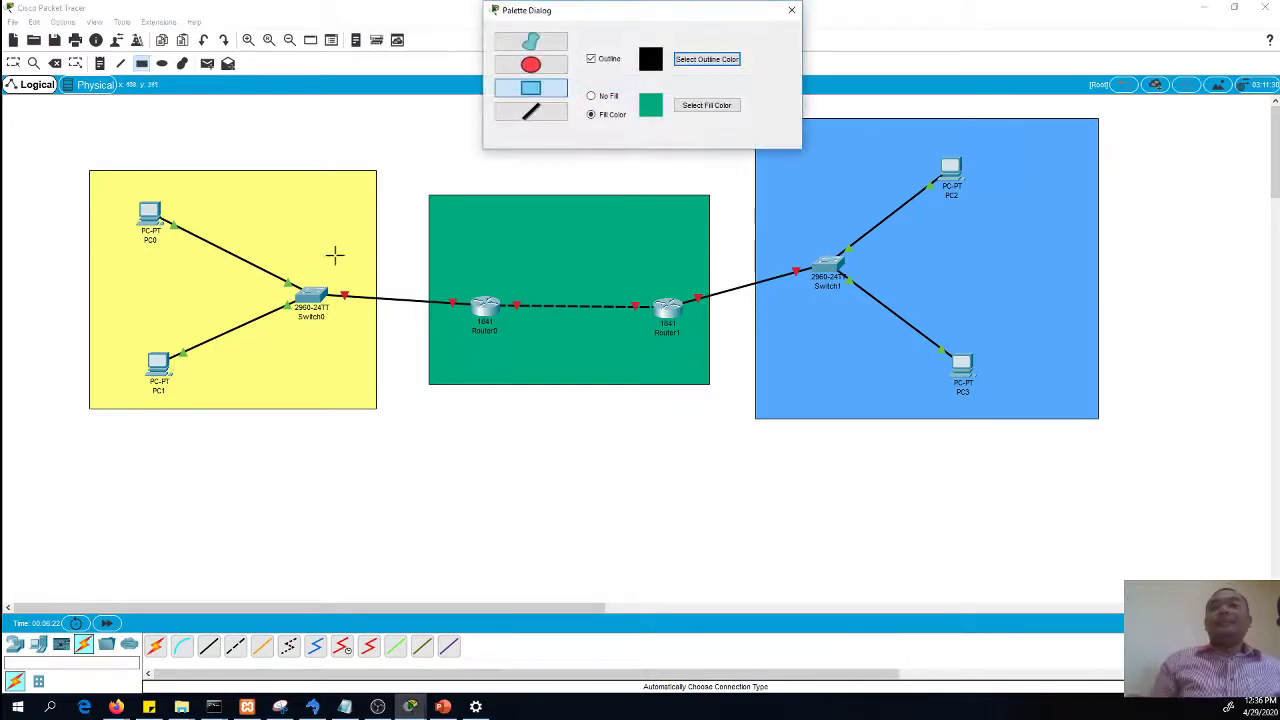
{"action": "left_click_drag", "start_coordinate": [292, 190], "coordinate": [366, 213]}
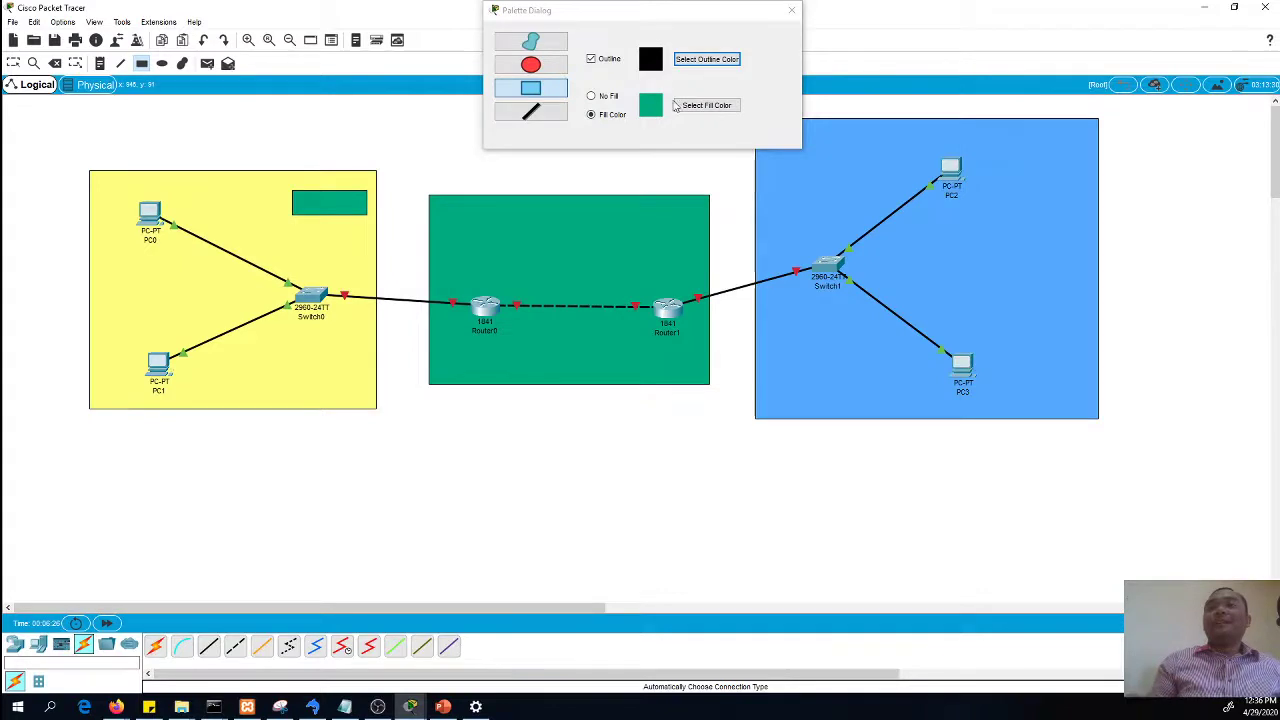
Set the shape fill color to purple (#5500ff) and delete the small green rectangle from the yellow area
{"action": "left_click", "coordinate": [678, 106]}
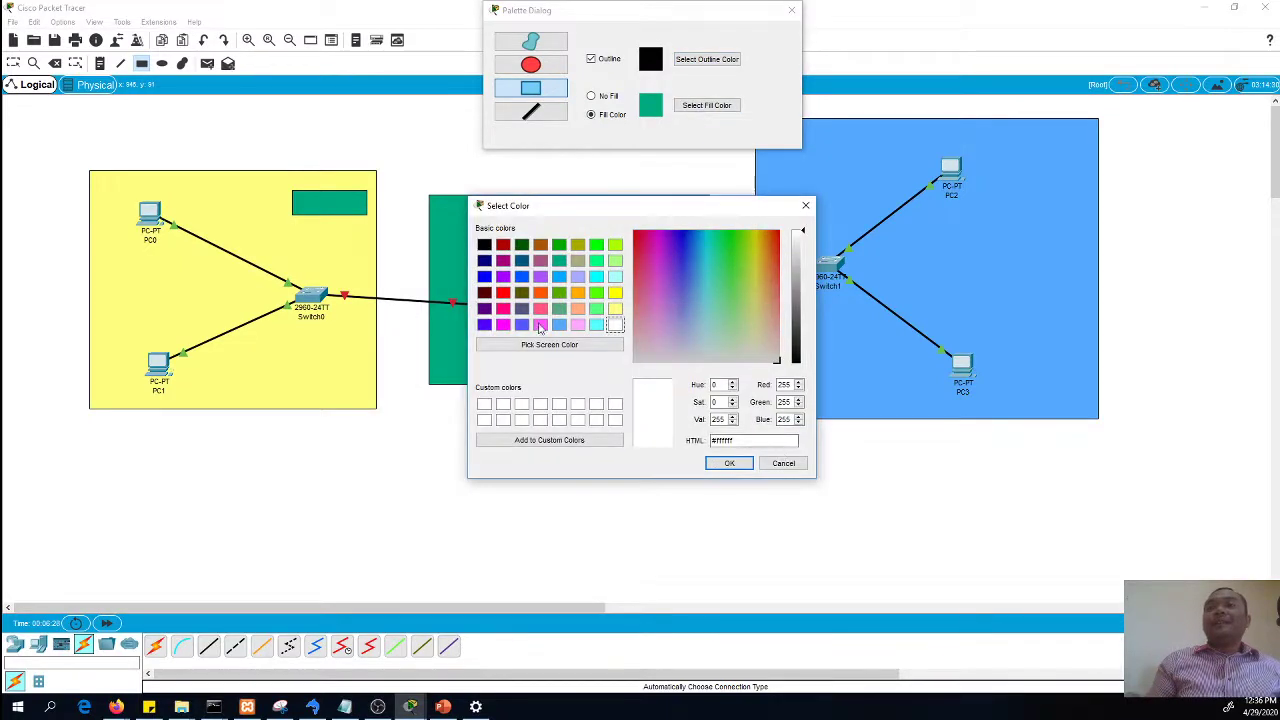
{"action": "left_click", "coordinate": [521, 245]}
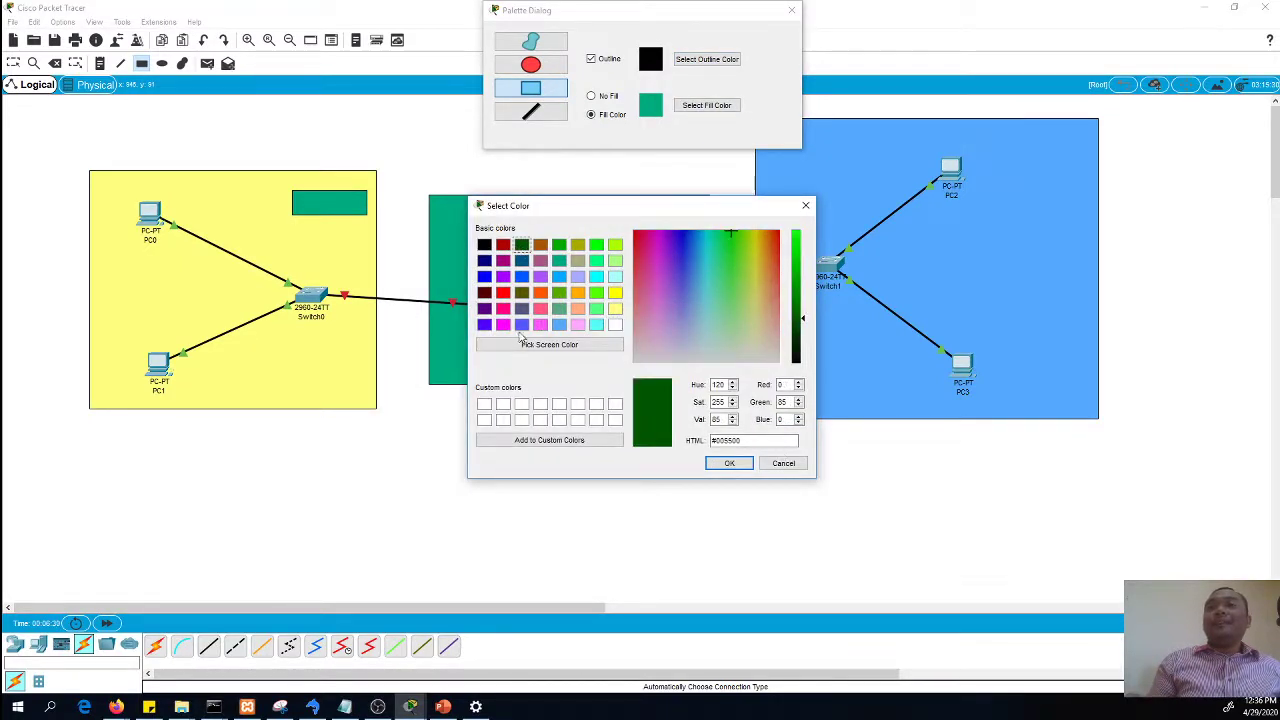
{"action": "left_click", "coordinate": [484, 325]}
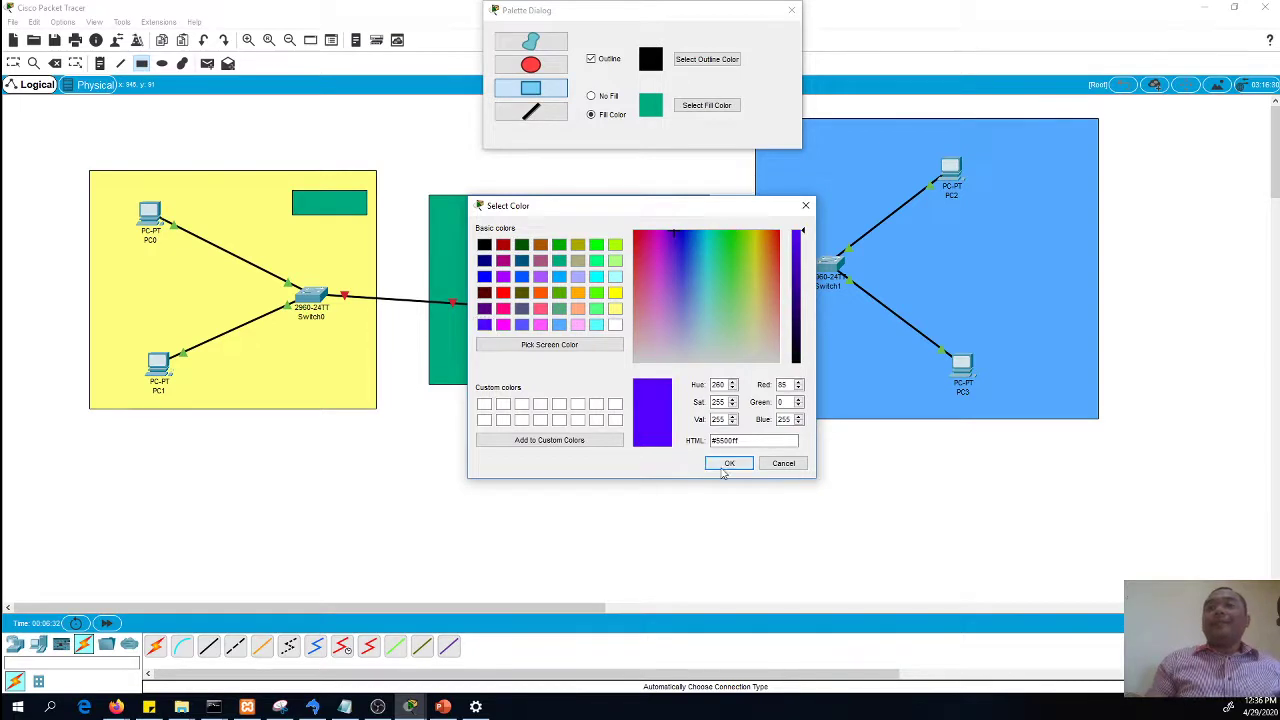
{"action": "left_click", "coordinate": [728, 463]}
{"action": "left_click", "coordinate": [582, 122]}
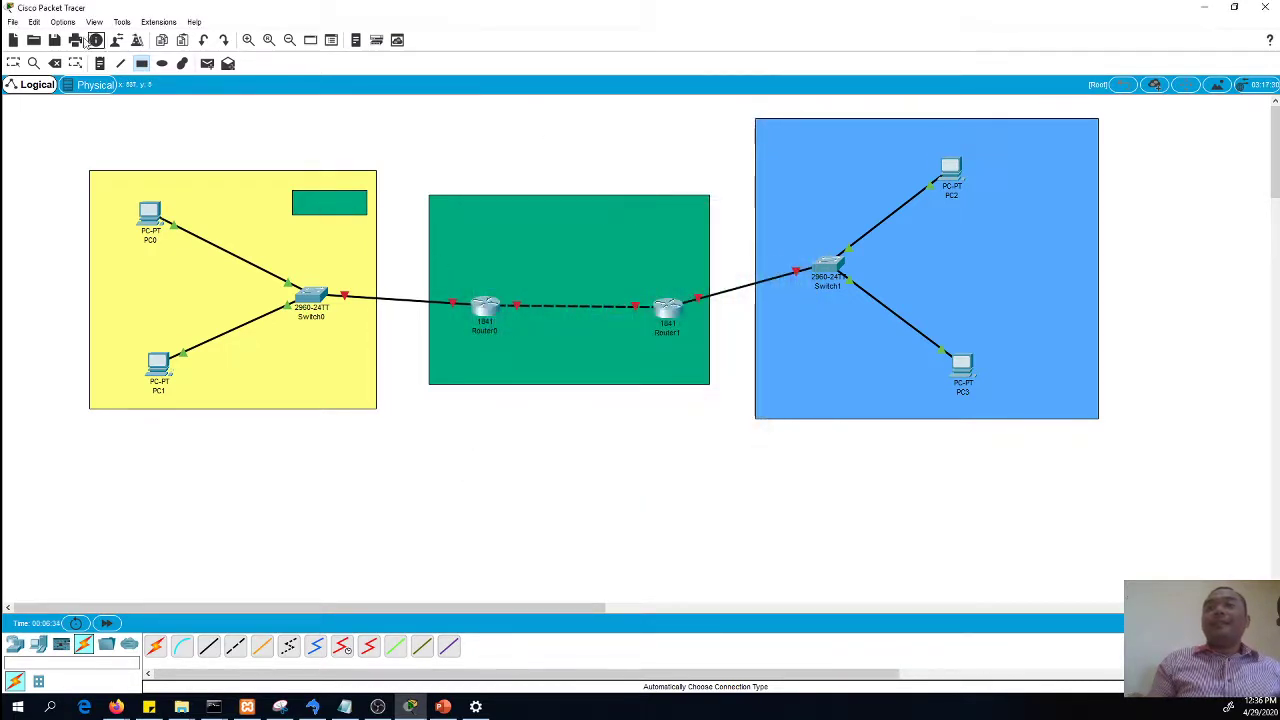
{"action": "left_click", "coordinate": [55, 63]}
{"action": "left_click", "coordinate": [320, 200]}
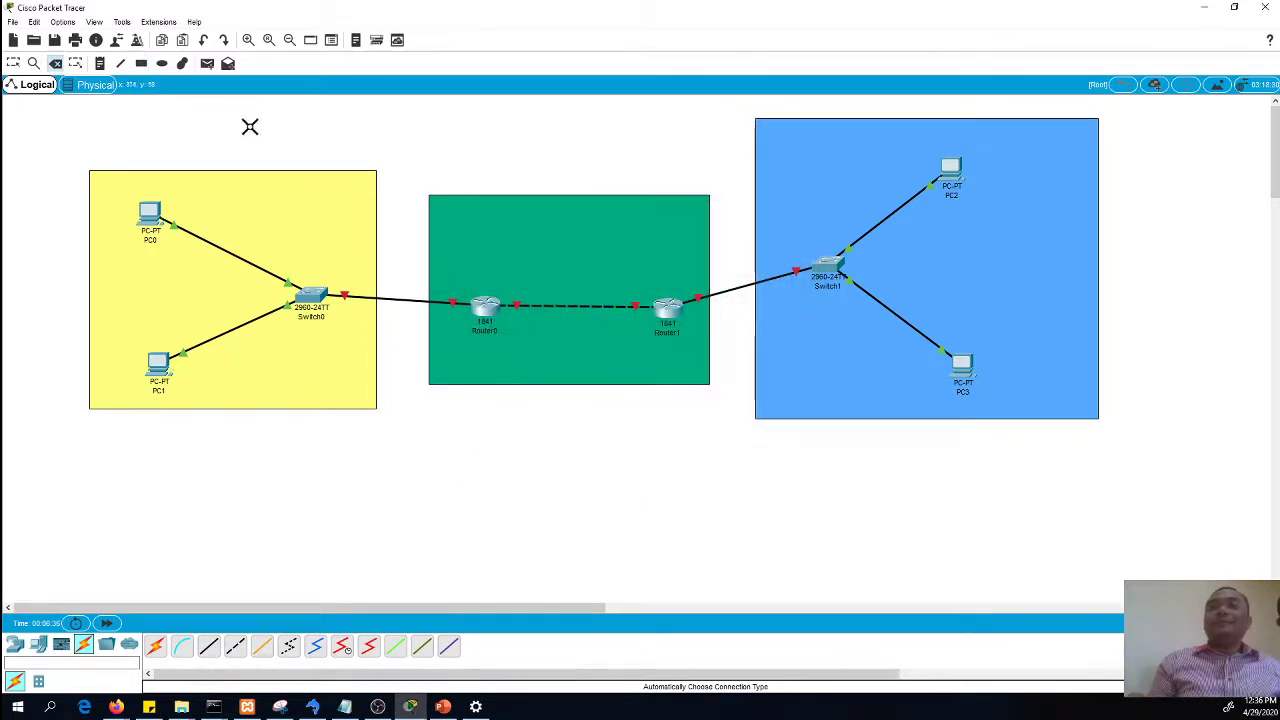
Draw a small purple label rectangle near the upper edge of each of the yellow, green and blue areas
{"action": "left_click", "coordinate": [141, 63]}
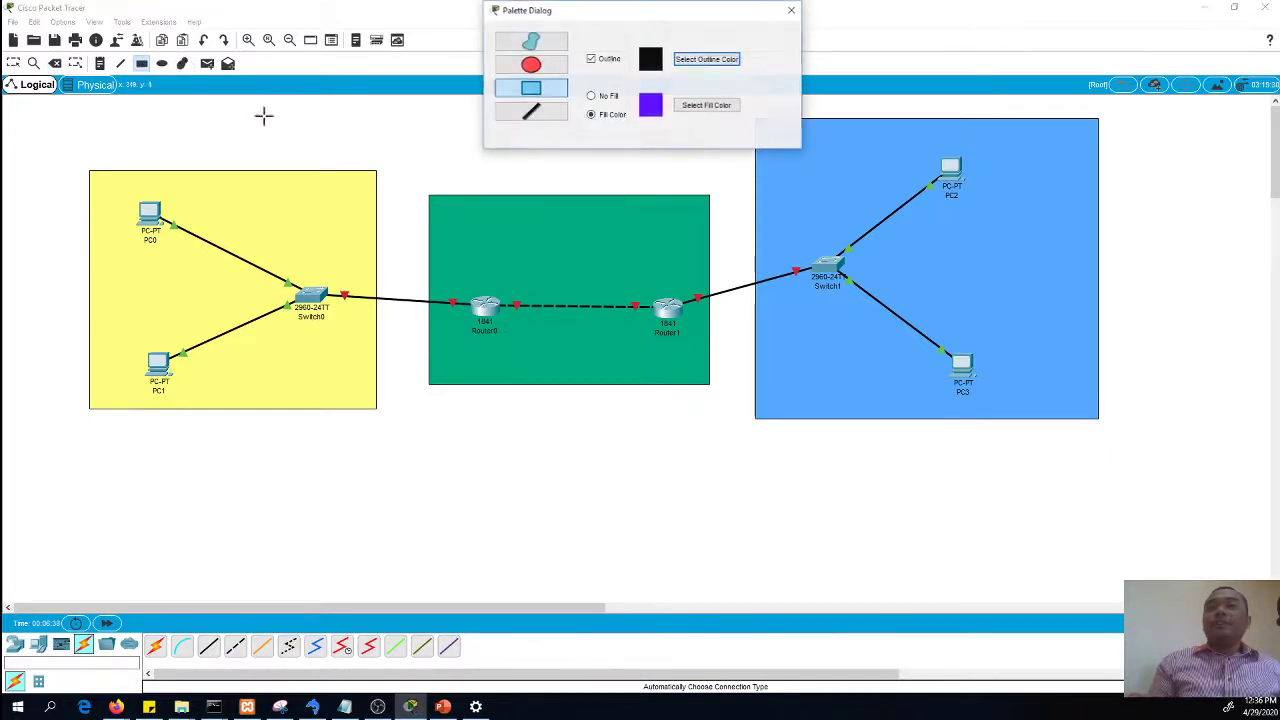
{"action": "left_click_drag", "start_coordinate": [279, 189], "coordinate": [366, 219]}
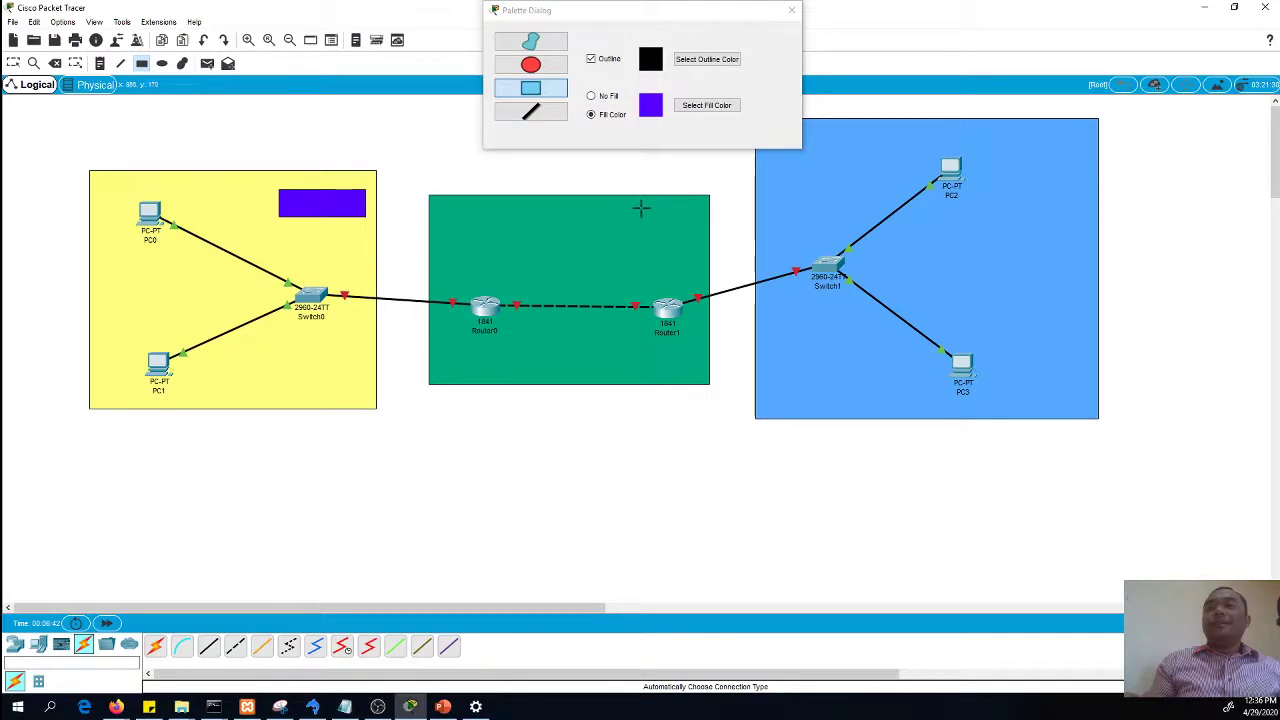
{"action": "left_click_drag", "start_coordinate": [522, 202], "coordinate": [609, 224]}
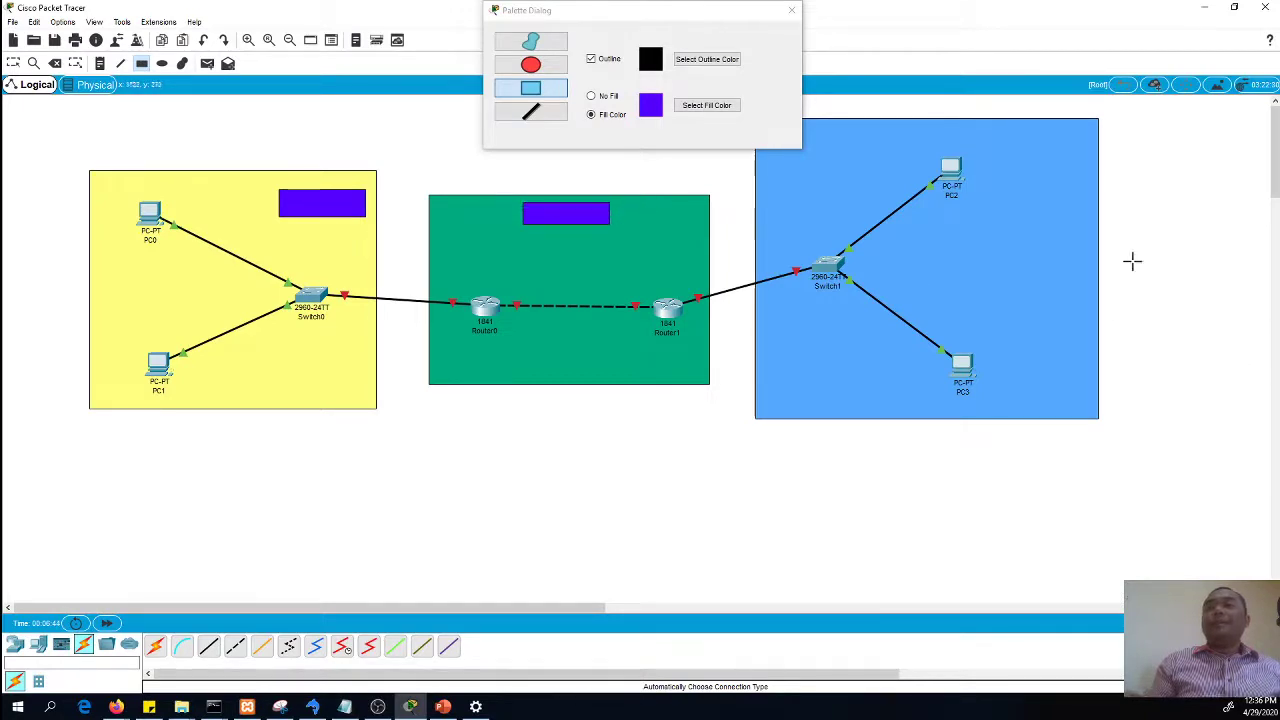
{"action": "left_click_drag", "start_coordinate": [1007, 125], "coordinate": [1091, 150]}
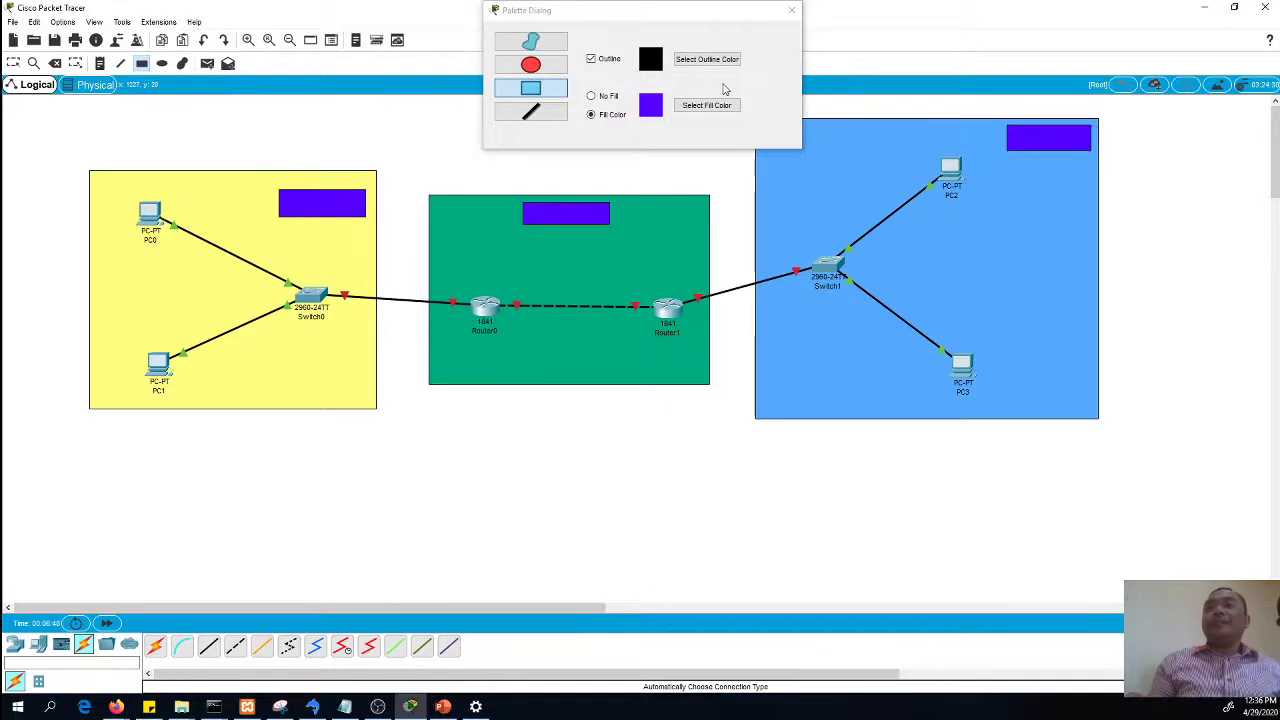
{"action": "left_click", "coordinate": [791, 11]}
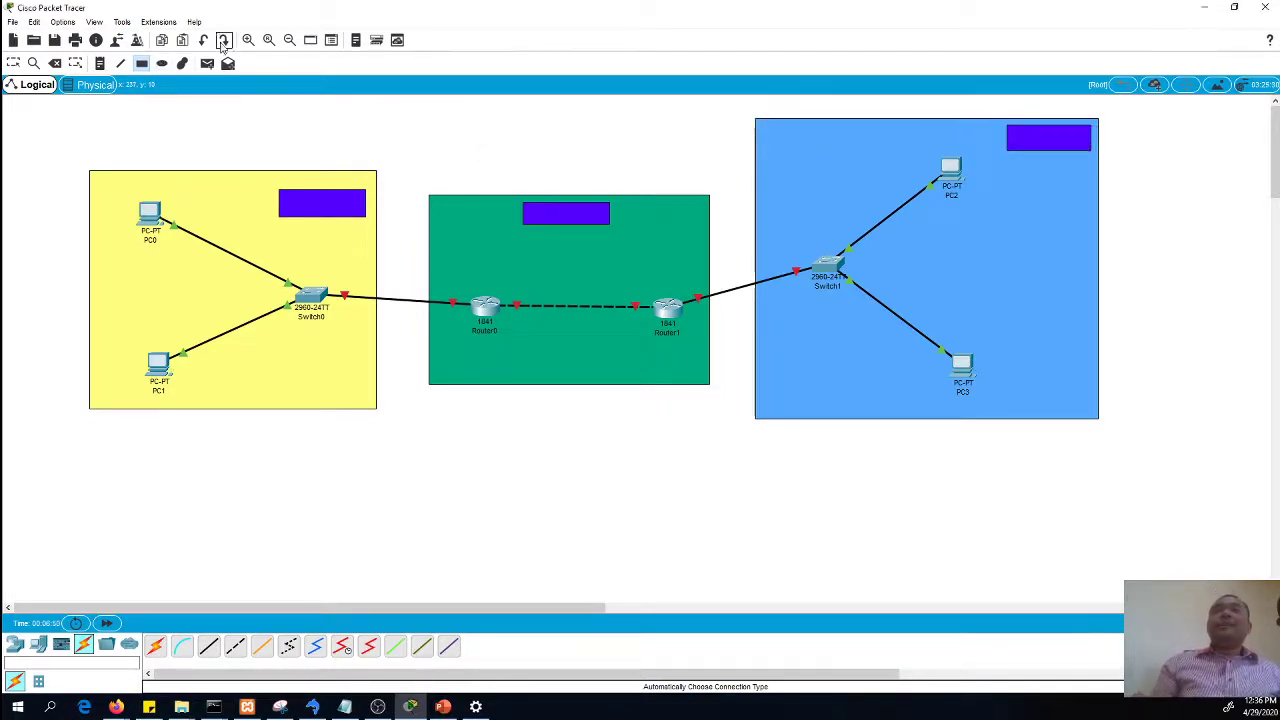
Label the purple rectangle in the yellow area with the network address 192.168.1.0/24
{"action": "left_click", "coordinate": [75, 64]}
{"action": "left_click", "coordinate": [15, 64]}
{"action": "double_click", "coordinate": [297, 201]}
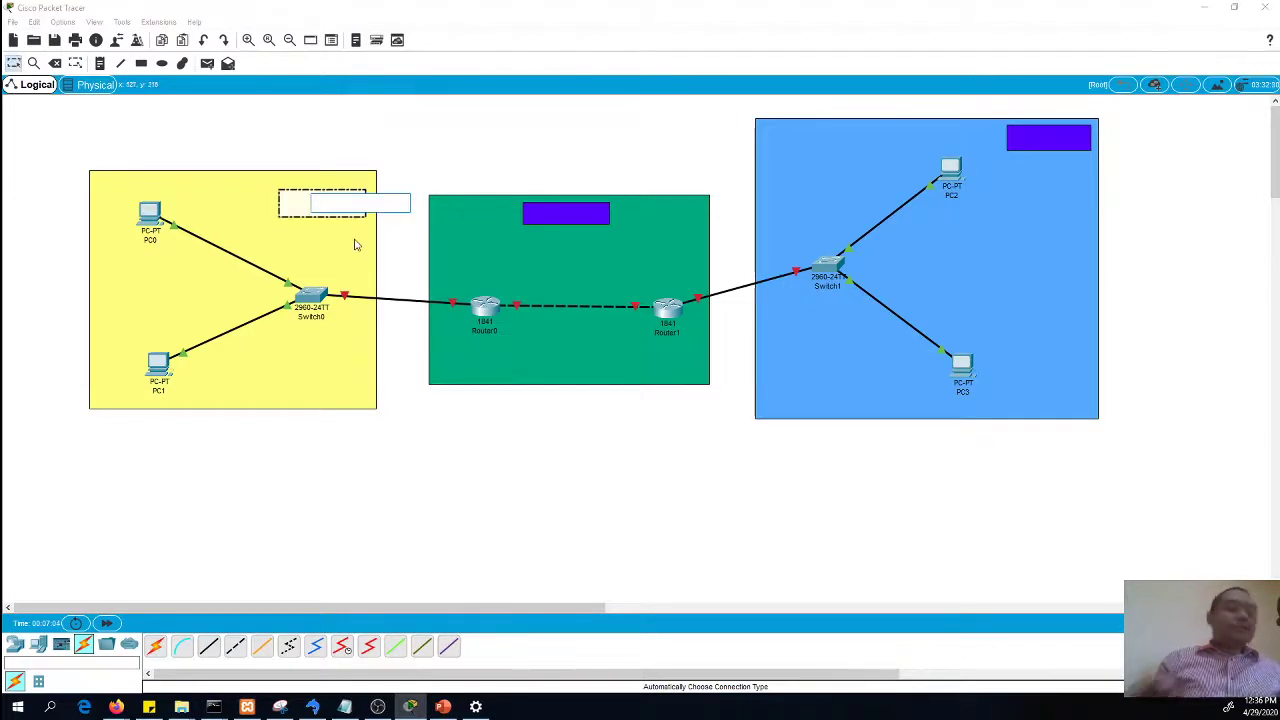
{"action": "type", "text": "192.168.1."}
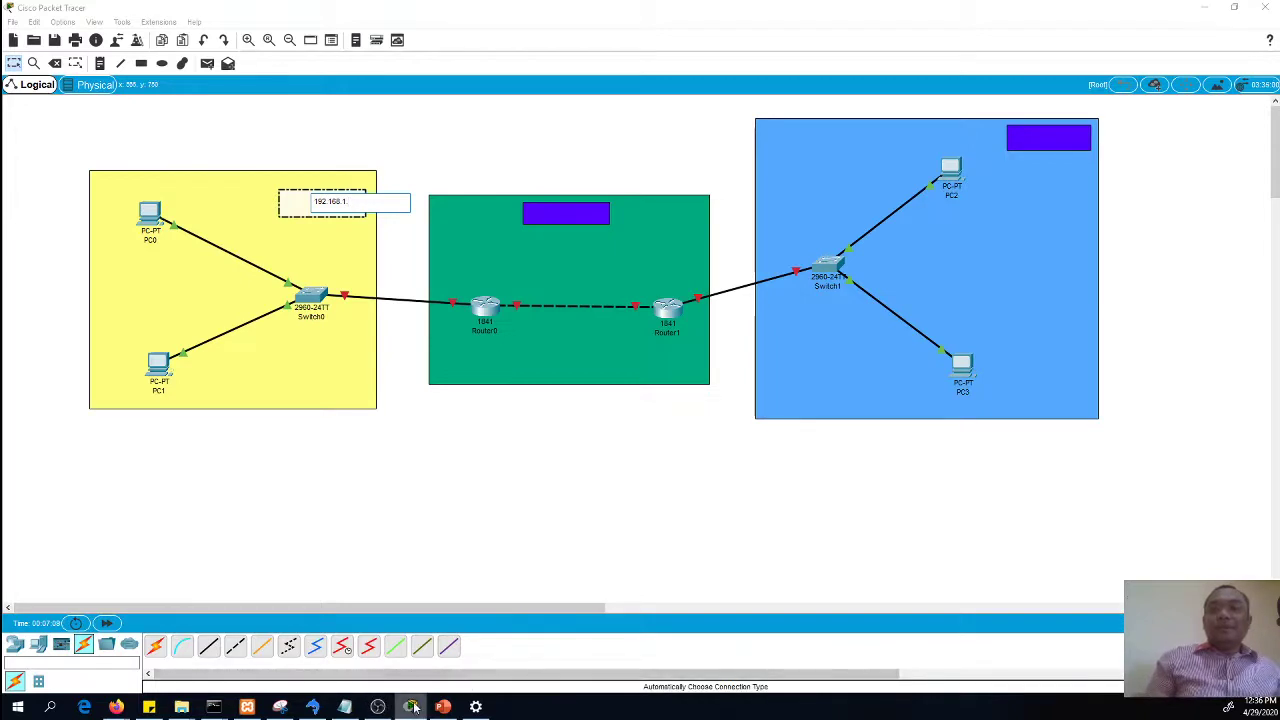
{"action": "left_click", "coordinate": [443, 707]}
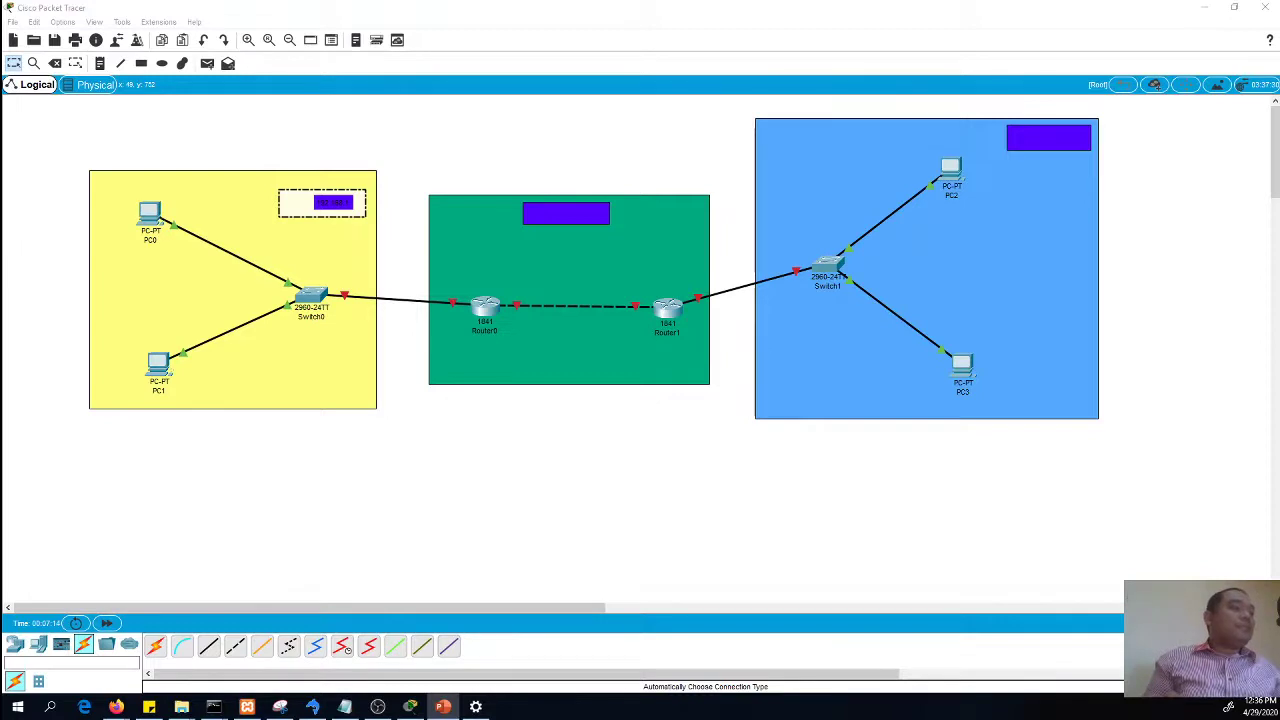
{"action": "key", "text": "alt+Tab"}
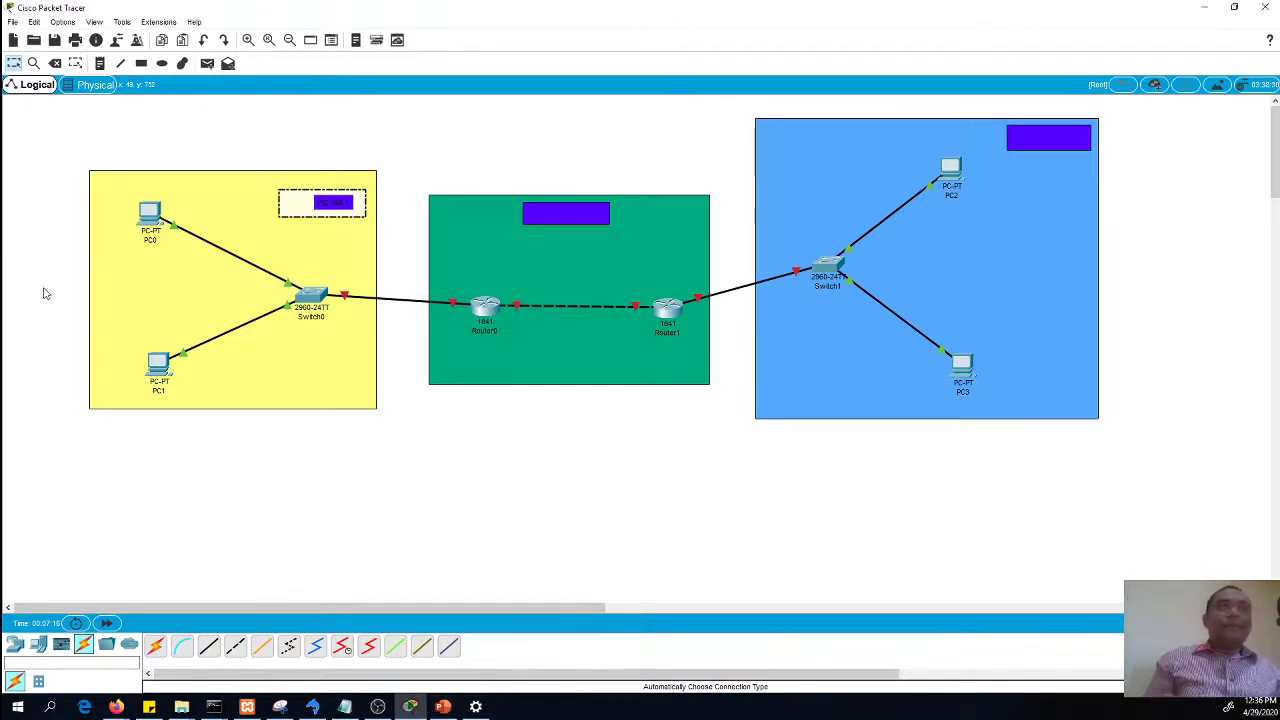
{"action": "double_click", "coordinate": [354, 207]}
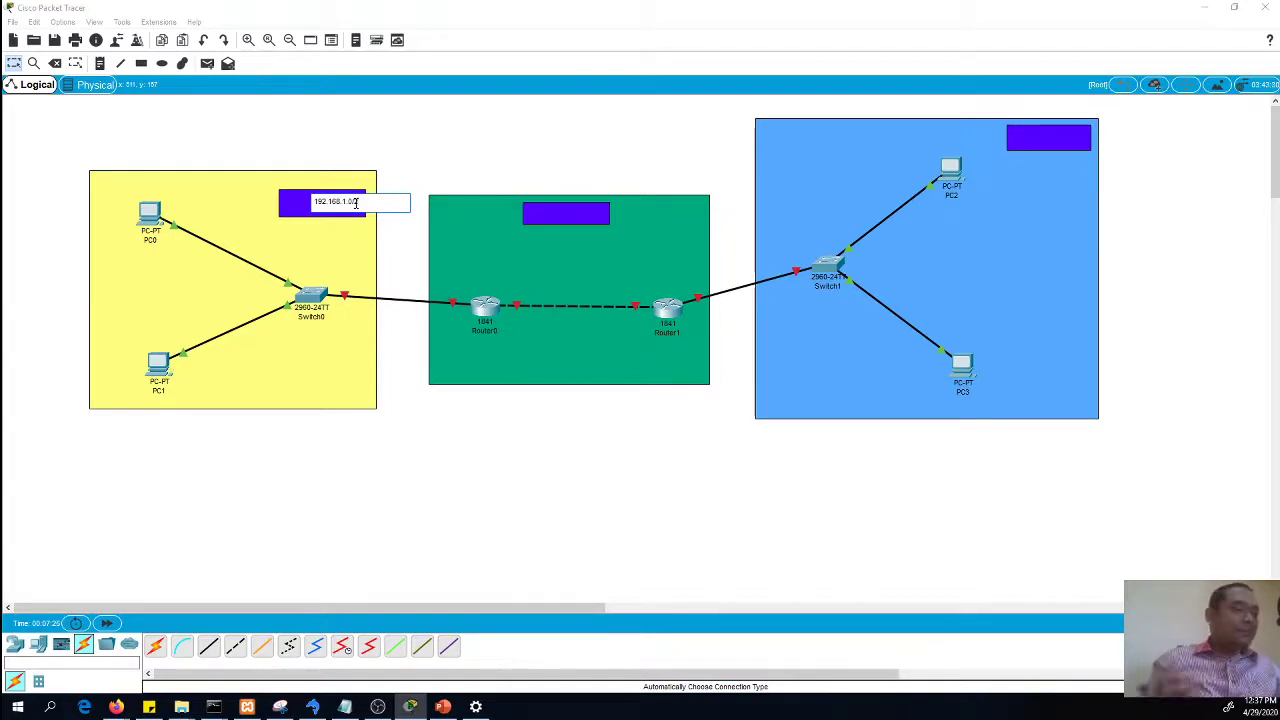
{"action": "left_click", "coordinate": [391, 151]}
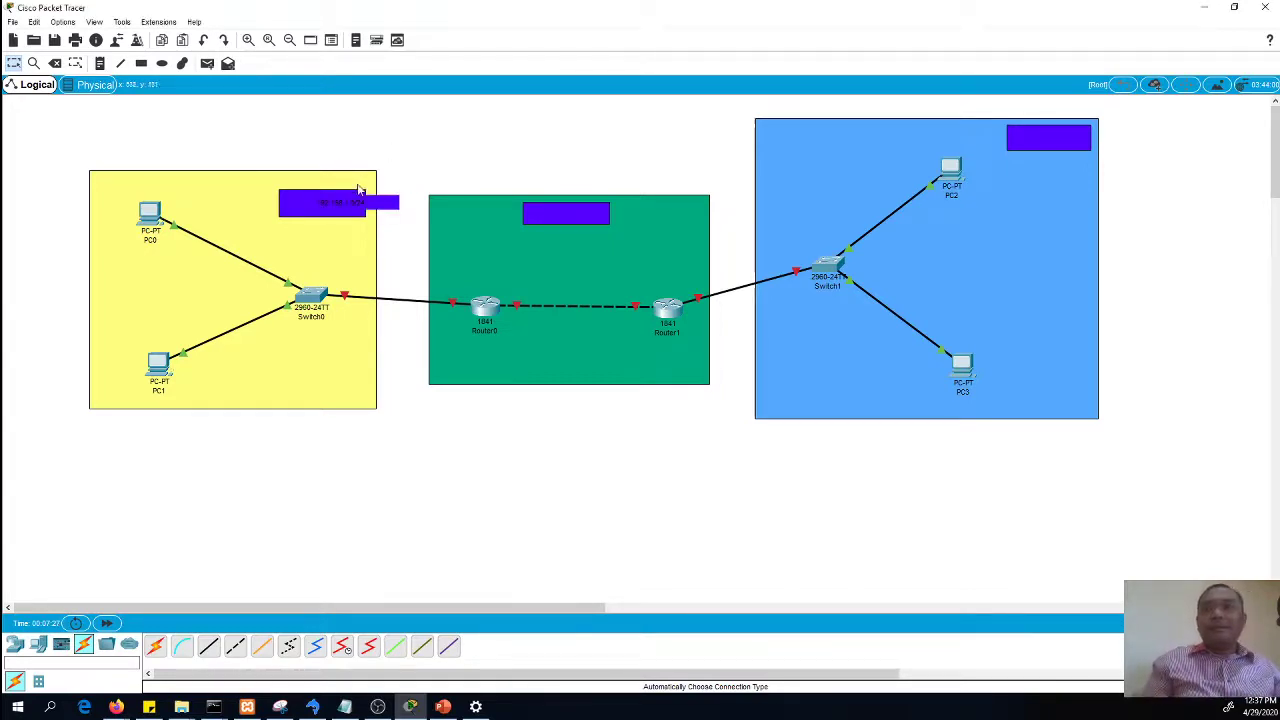
{"action": "double_click", "coordinate": [323, 222]}
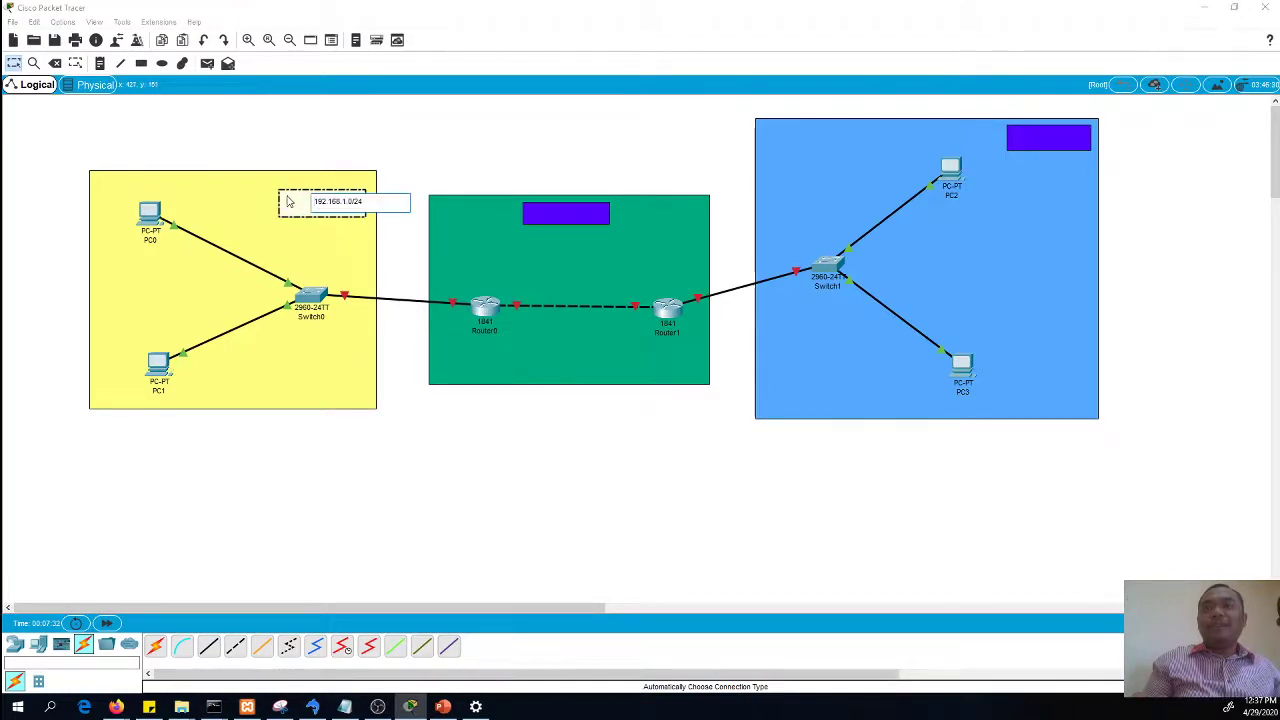
{"action": "left_click", "coordinate": [412, 166]}
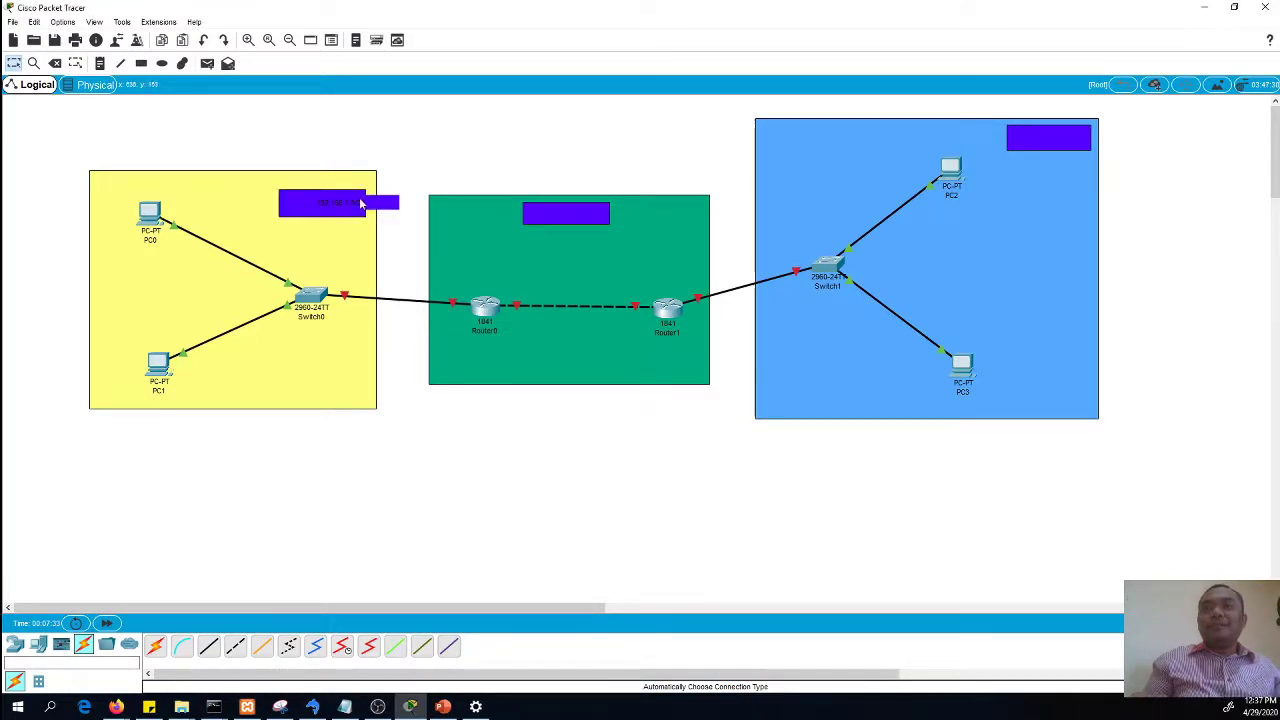
{"action": "double_click", "coordinate": [337, 219]}
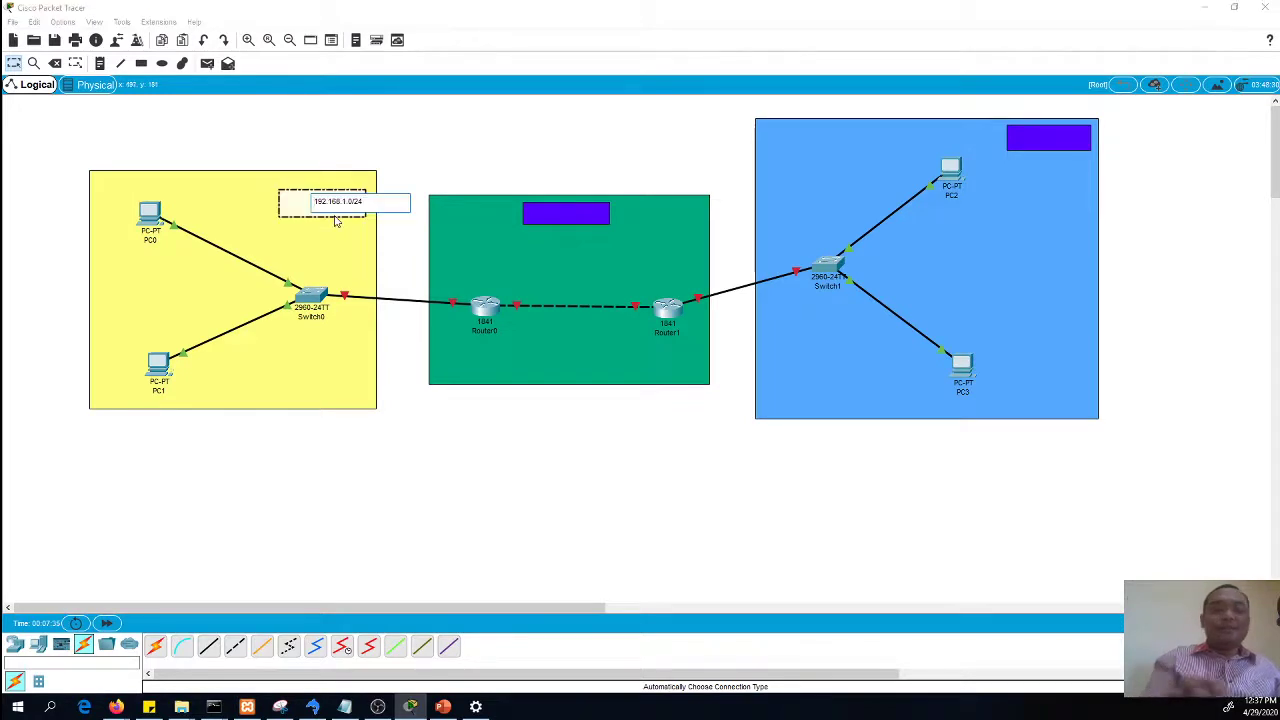
{"action": "left_click", "coordinate": [337, 219]}
{"action": "double_click", "coordinate": [316, 204]}
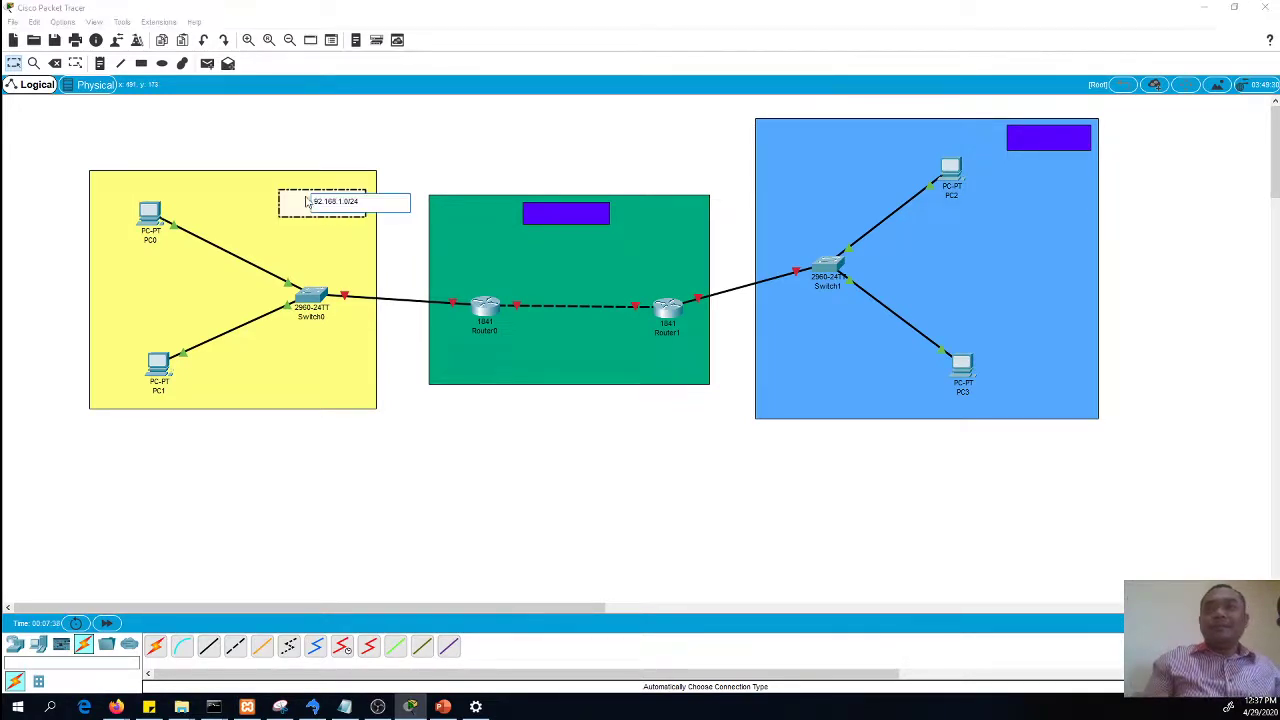
Delete the small purple label rectangles from the yellow, green and blue areas
{"action": "left_click", "coordinate": [55, 63]}
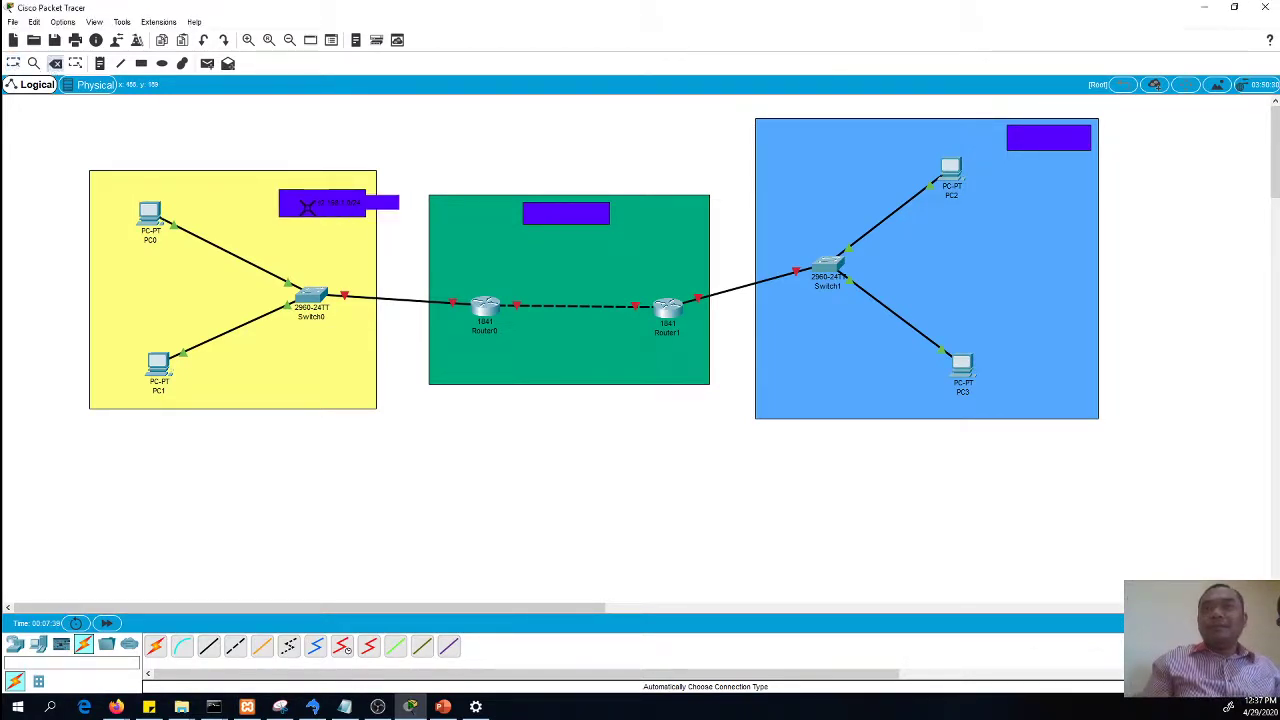
{"action": "left_click", "coordinate": [305, 205]}
{"action": "left_click", "coordinate": [566, 215]}
{"action": "left_click", "coordinate": [1021, 150]}
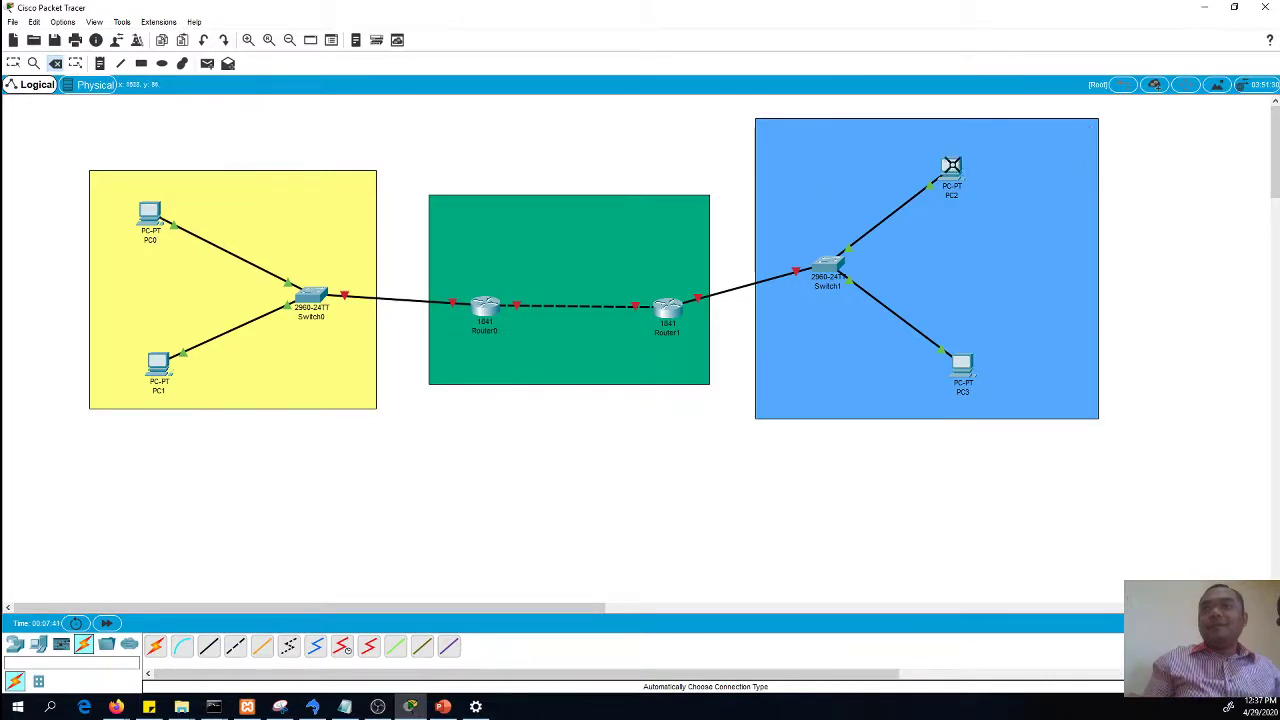
Draw a small label rectangle with lime green fill (#aaff00) above Switch0 inside the yellow area
{"action": "left_click", "coordinate": [141, 63]}
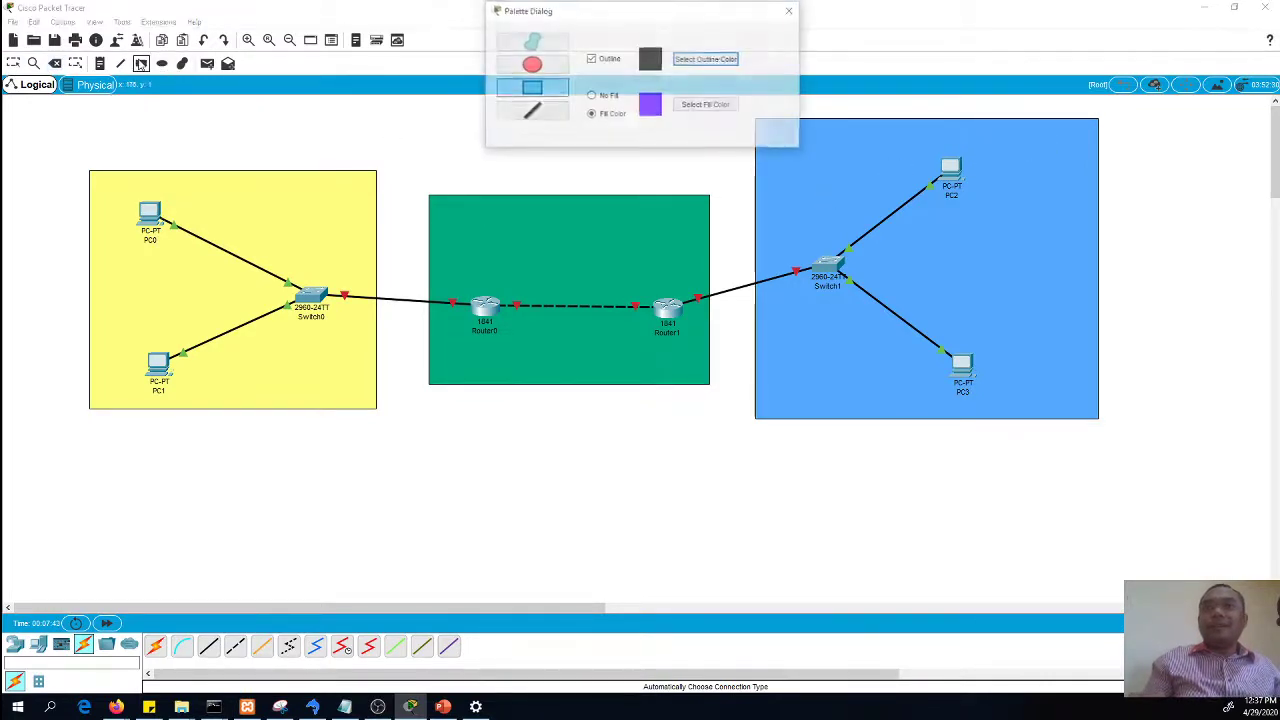
{"action": "left_click", "coordinate": [707, 107]}
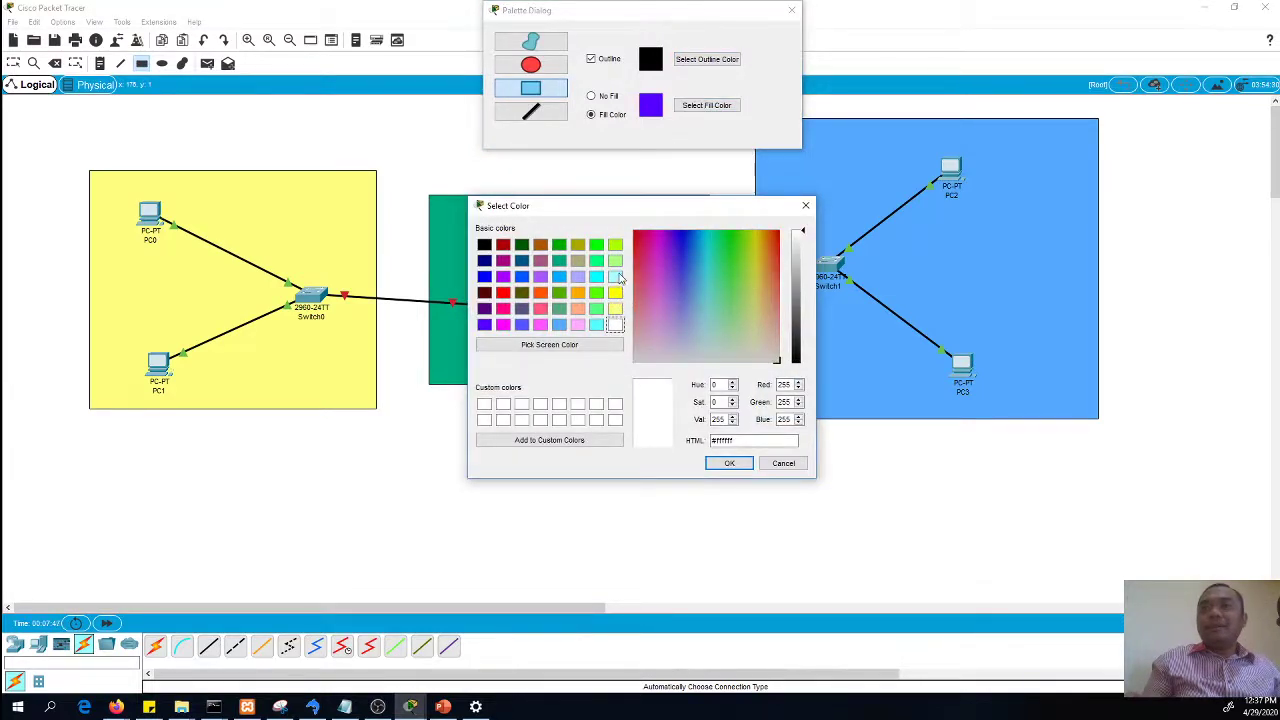
{"action": "left_click", "coordinate": [614, 245]}
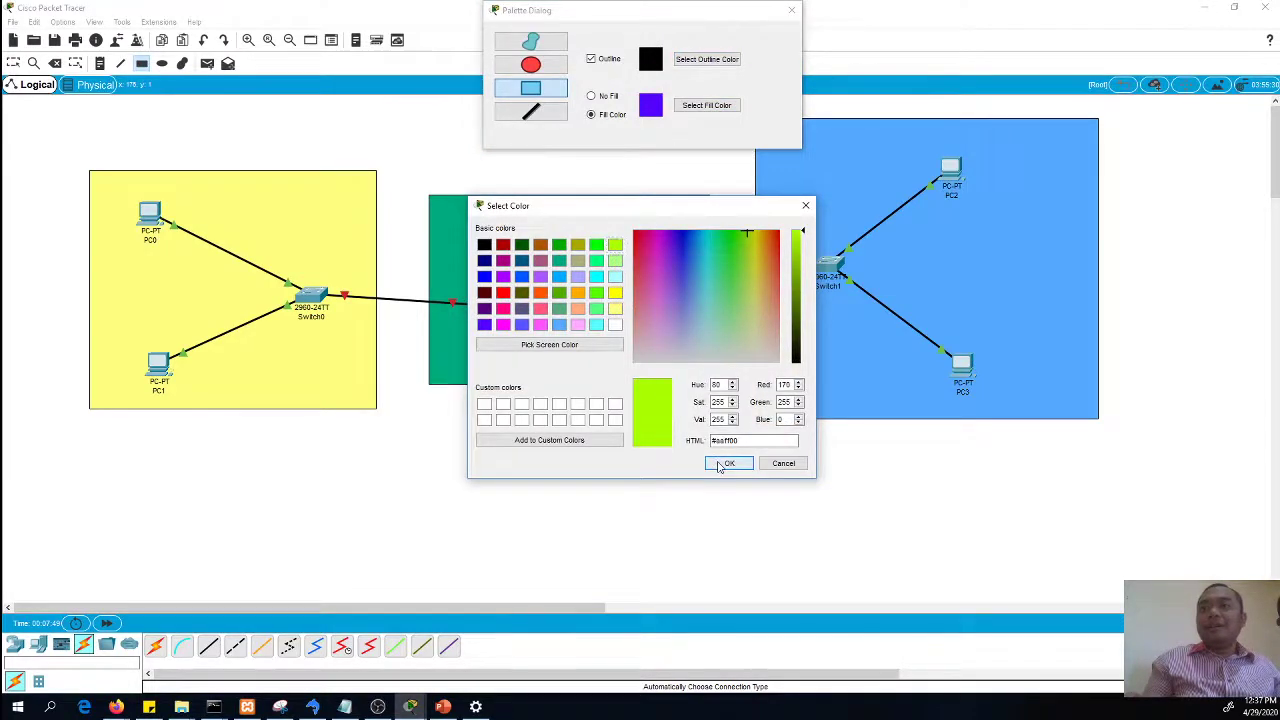
{"action": "left_click", "coordinate": [729, 463]}
{"action": "left_click_drag", "start_coordinate": [280, 180], "coordinate": [363, 203]}
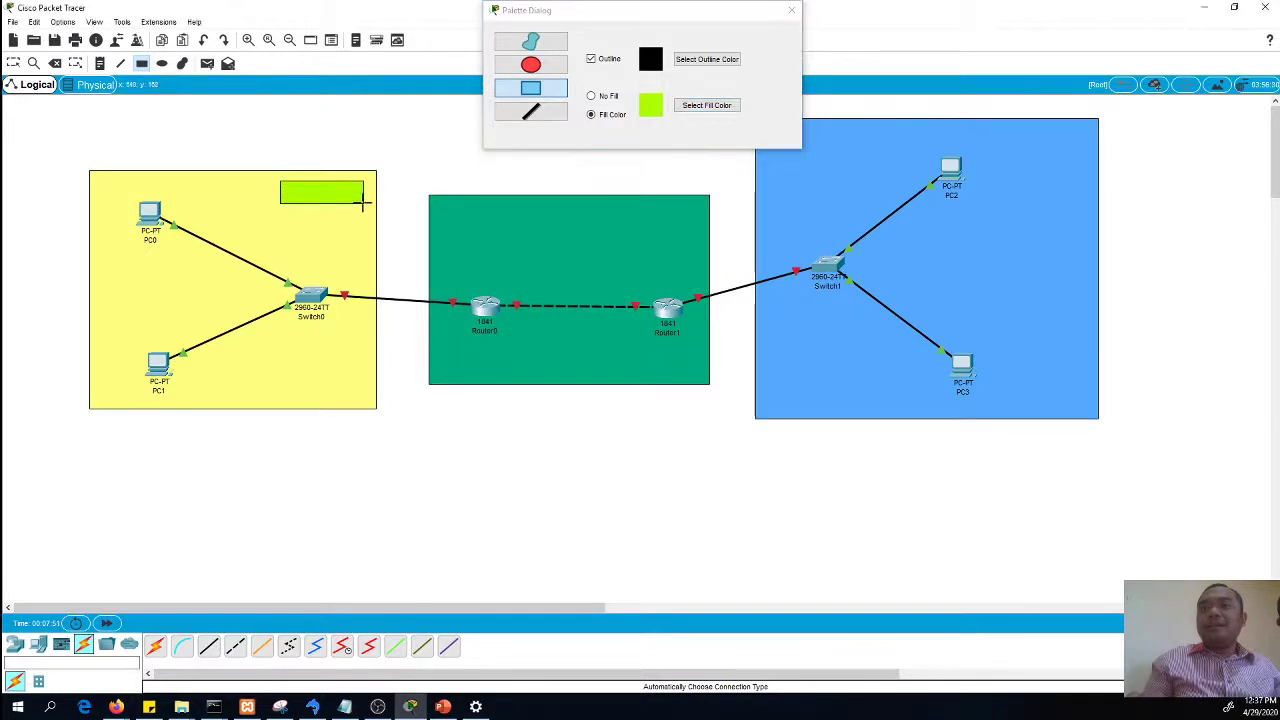
{"action": "left_click", "coordinate": [791, 10]}
Label the lime green rectangle in the yellow area with 192.168.1.0/24 and shift the text toward the rectangle's left edge
{"action": "left_click", "coordinate": [14, 63]}
{"action": "double_click", "coordinate": [295, 192]}
{"action": "type", "text": "192"}
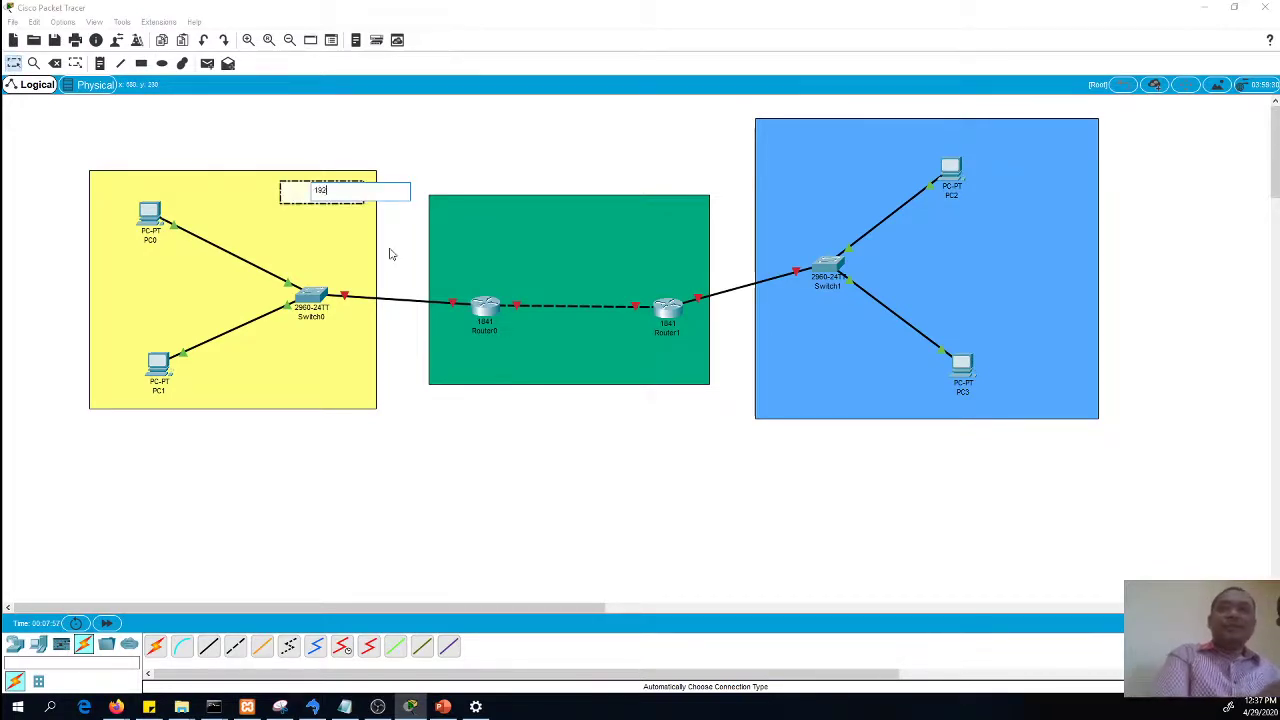
{"action": "type", "text": ".168.1"}
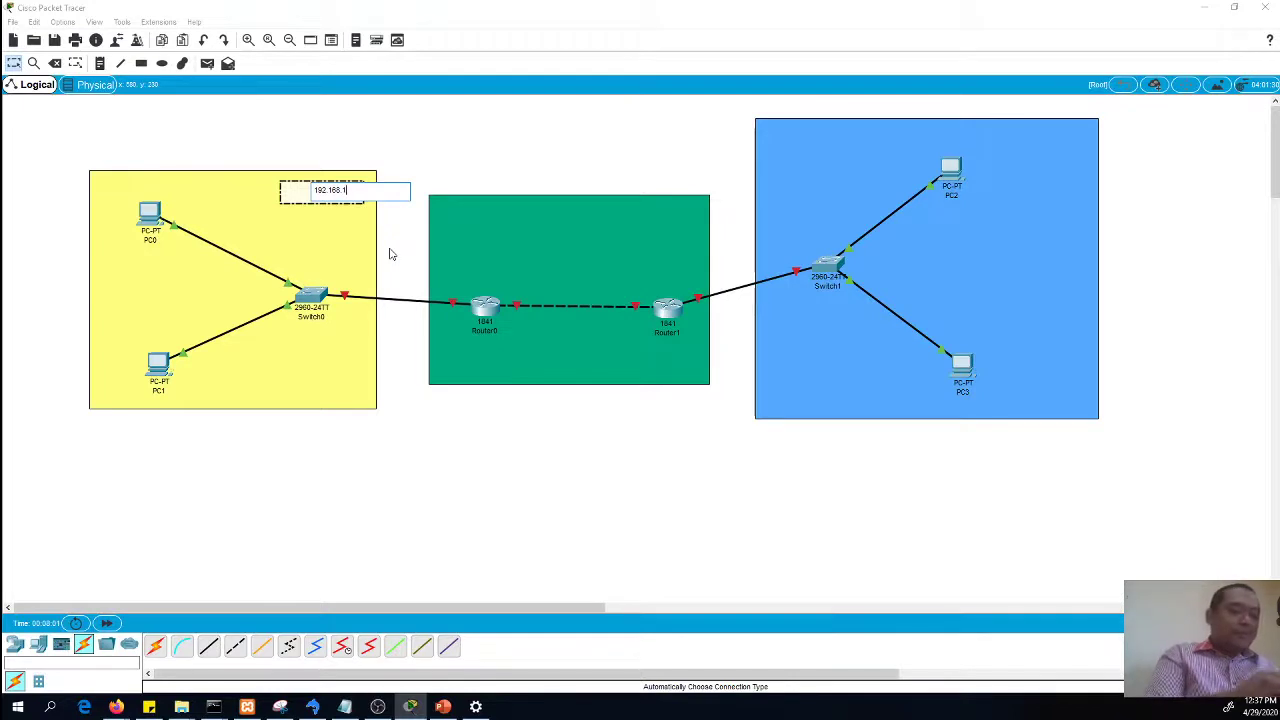
{"action": "key", "text": "BackSpace"}
{"action": "key", "text": "BackSpace"}
{"action": "key", "text": "BackSpace"}
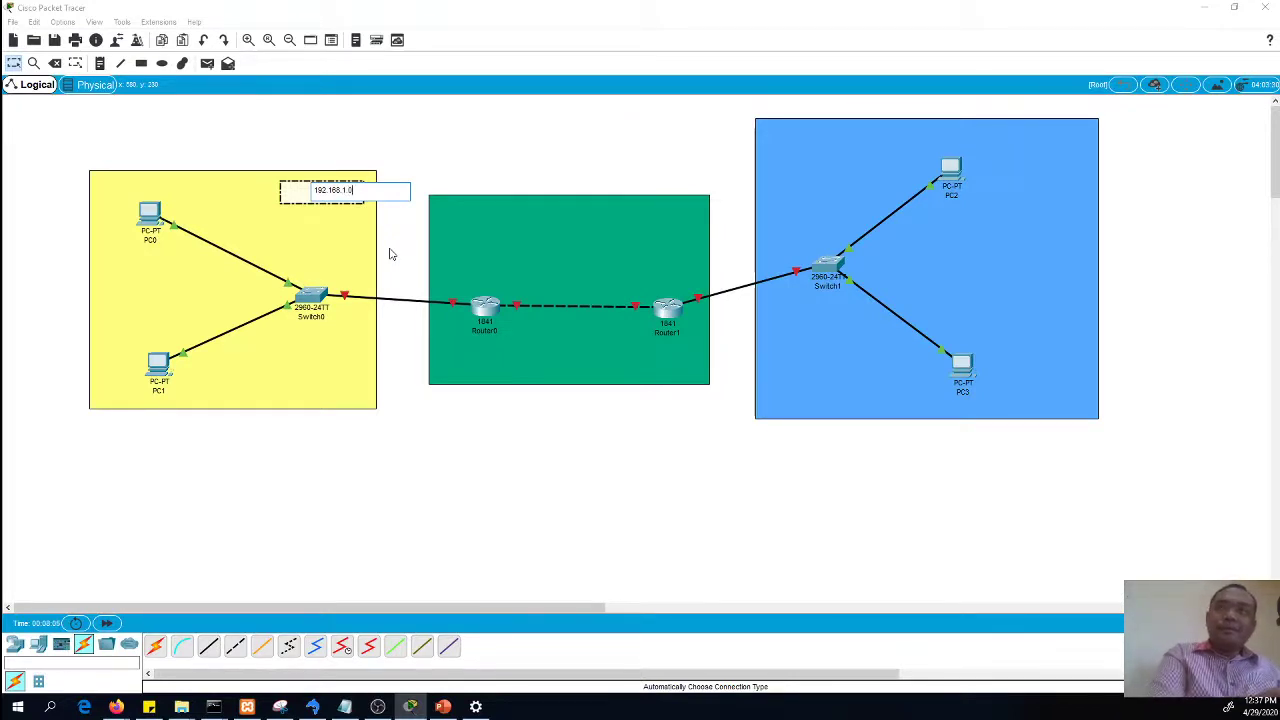
{"action": "left_click", "coordinate": [420, 192]}
{"action": "left_click", "coordinate": [329, 198]}
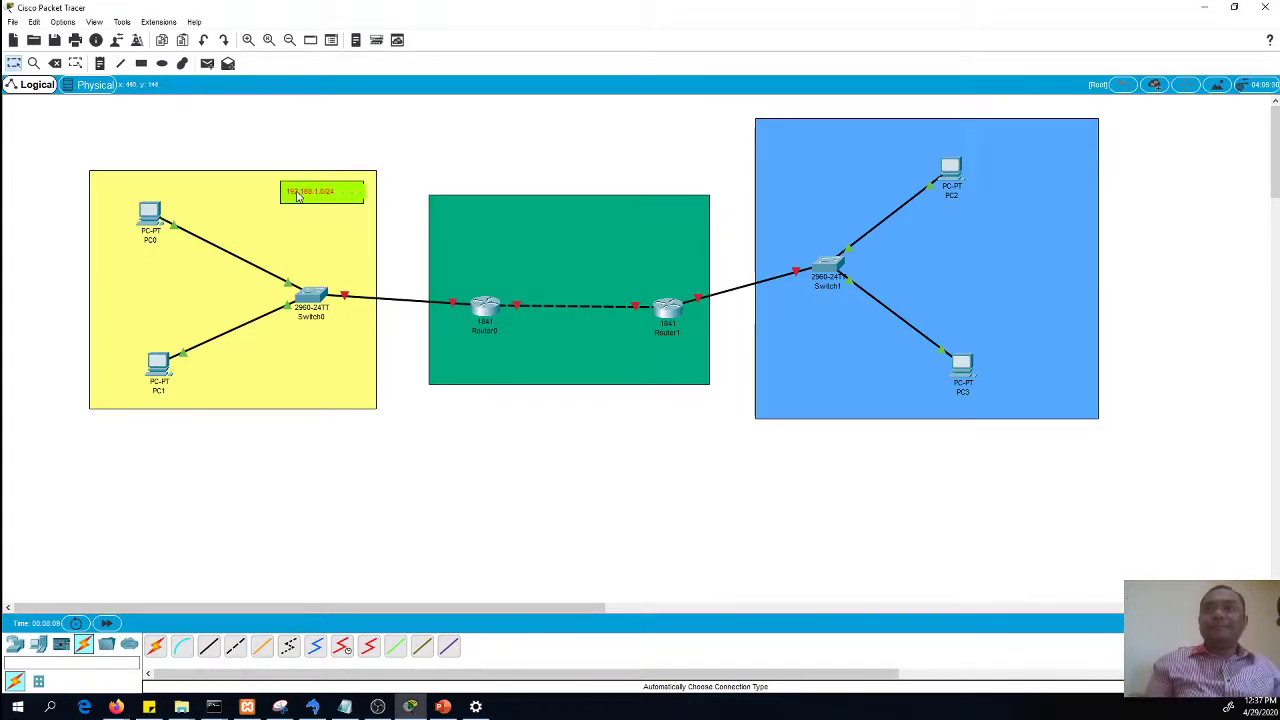
{"action": "double_click", "coordinate": [326, 196]}
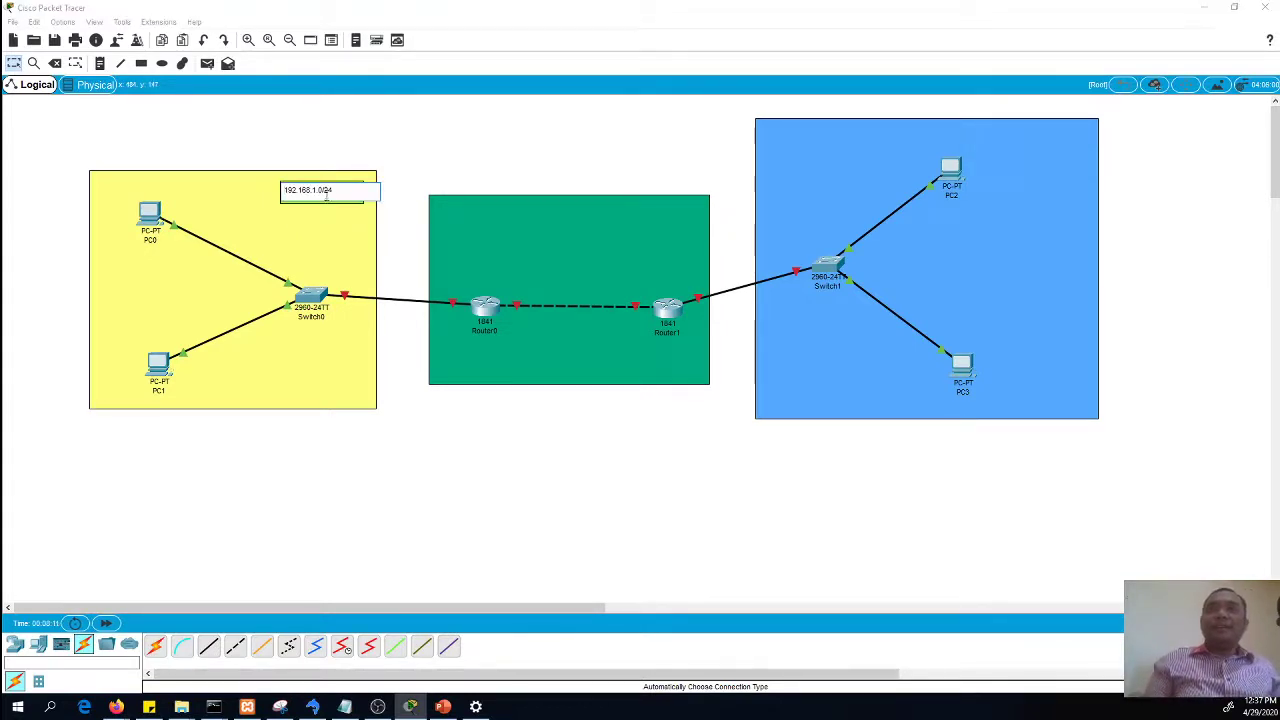
{"action": "left_click", "coordinate": [449, 169]}
{"action": "double_click", "coordinate": [316, 198]}
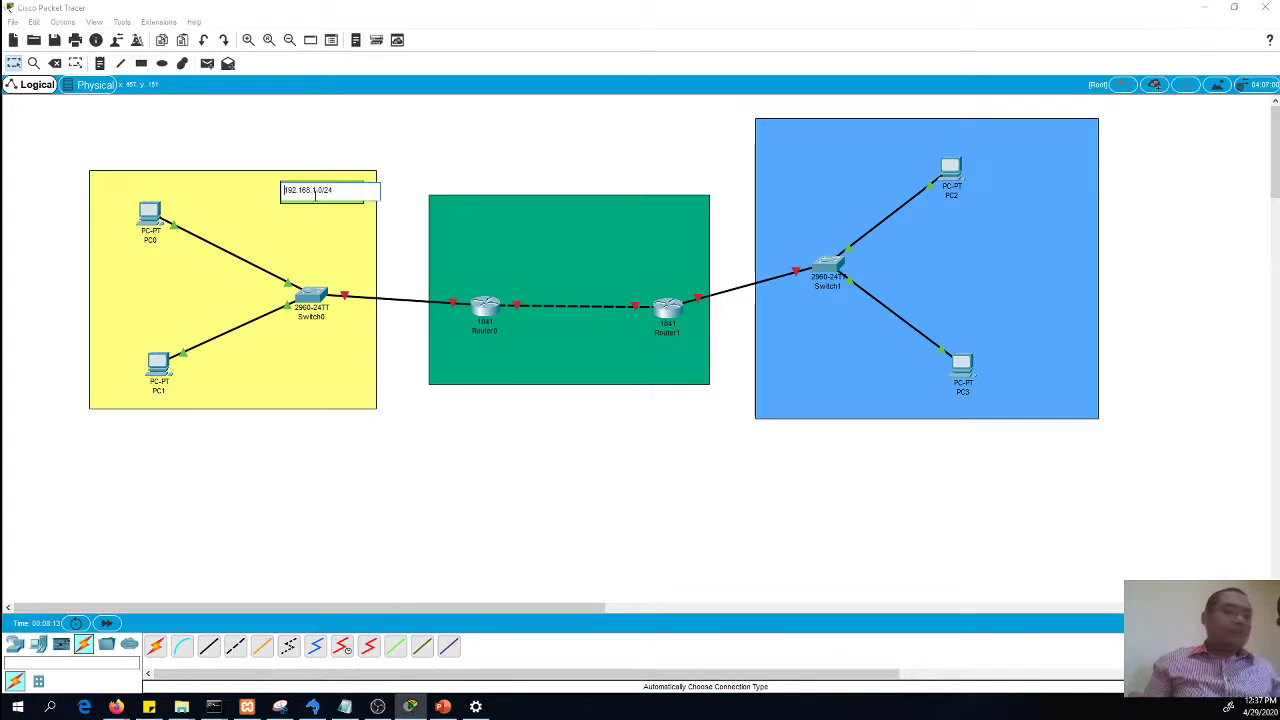
{"action": "left_click", "coordinate": [432, 163]}
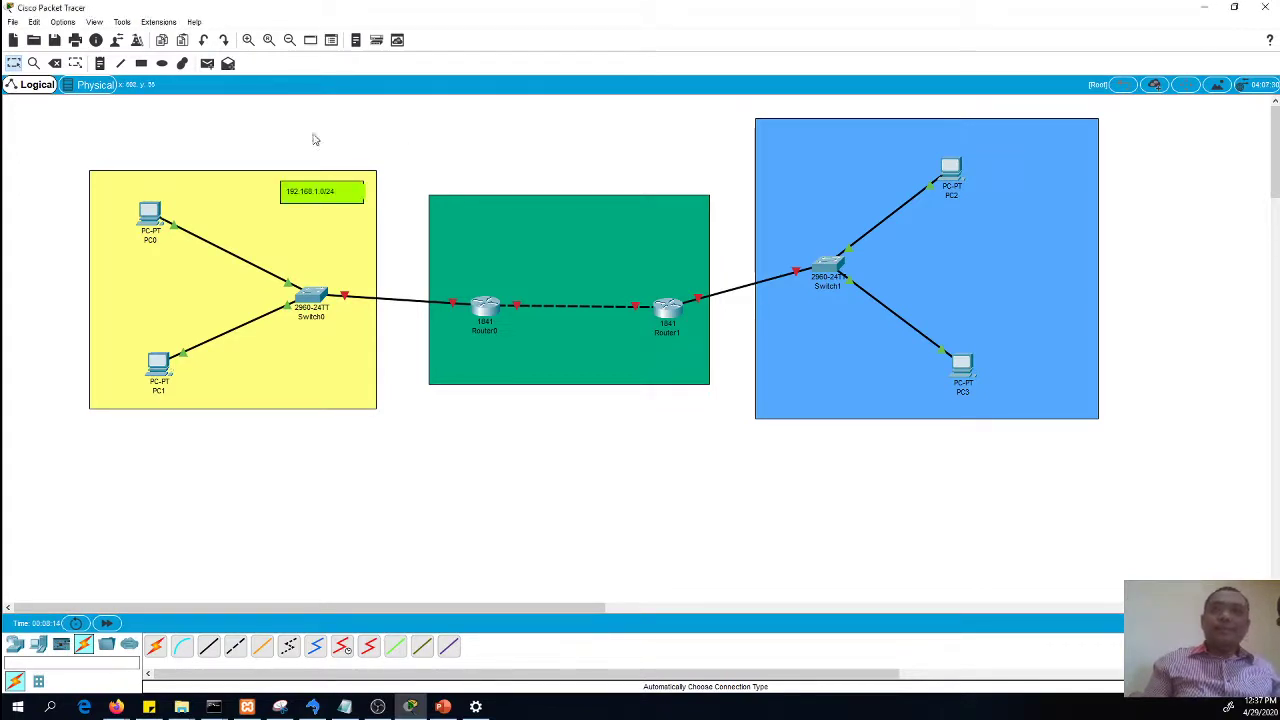
{"action": "double_click", "coordinate": [319, 194]}
{"action": "left_click", "coordinate": [415, 167]}
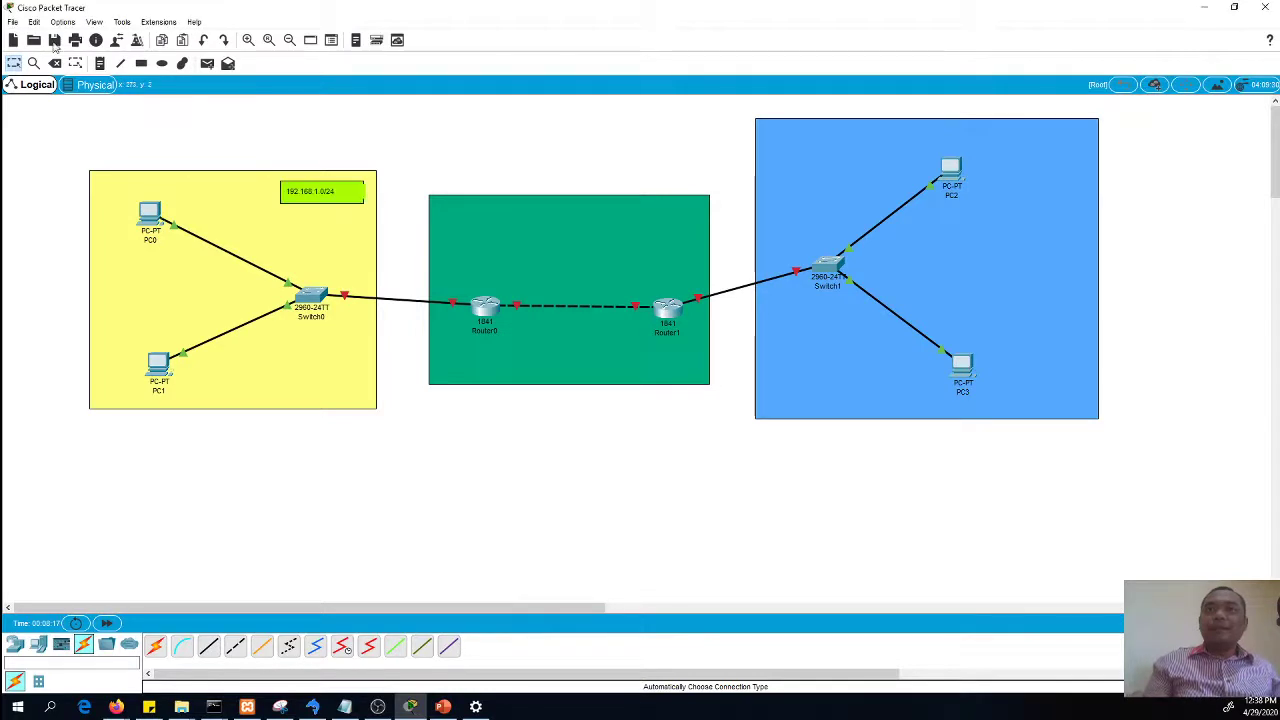
Draw a small lime green label rectangle in the upper-right corner of the green area
{"action": "left_click", "coordinate": [141, 64]}
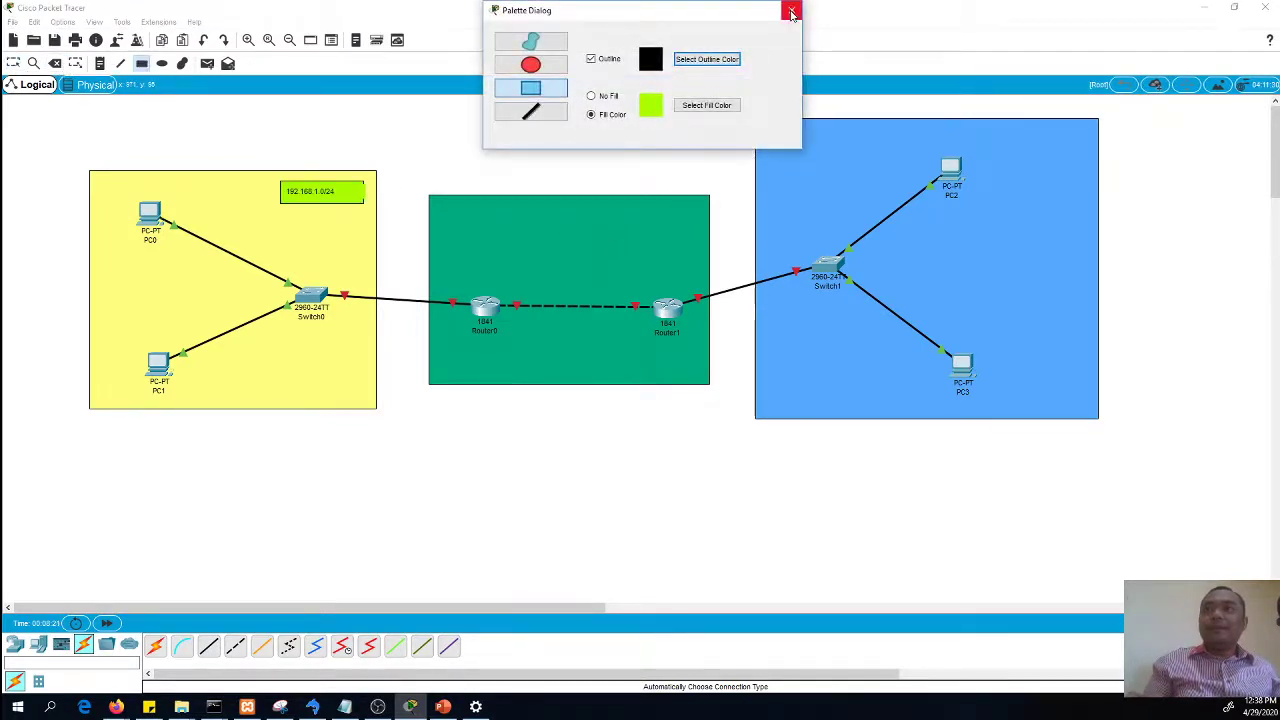
{"action": "left_click", "coordinate": [791, 10]}
{"action": "left_click_drag", "start_coordinate": [613, 202], "coordinate": [702, 220]}
Delete the stray tiny lime green square above the green area
{"action": "left_click_drag", "start_coordinate": [650, 142], "coordinate": [657, 149]}
{"action": "key", "text": "Escape"}
{"action": "left_click", "coordinate": [55, 62]}
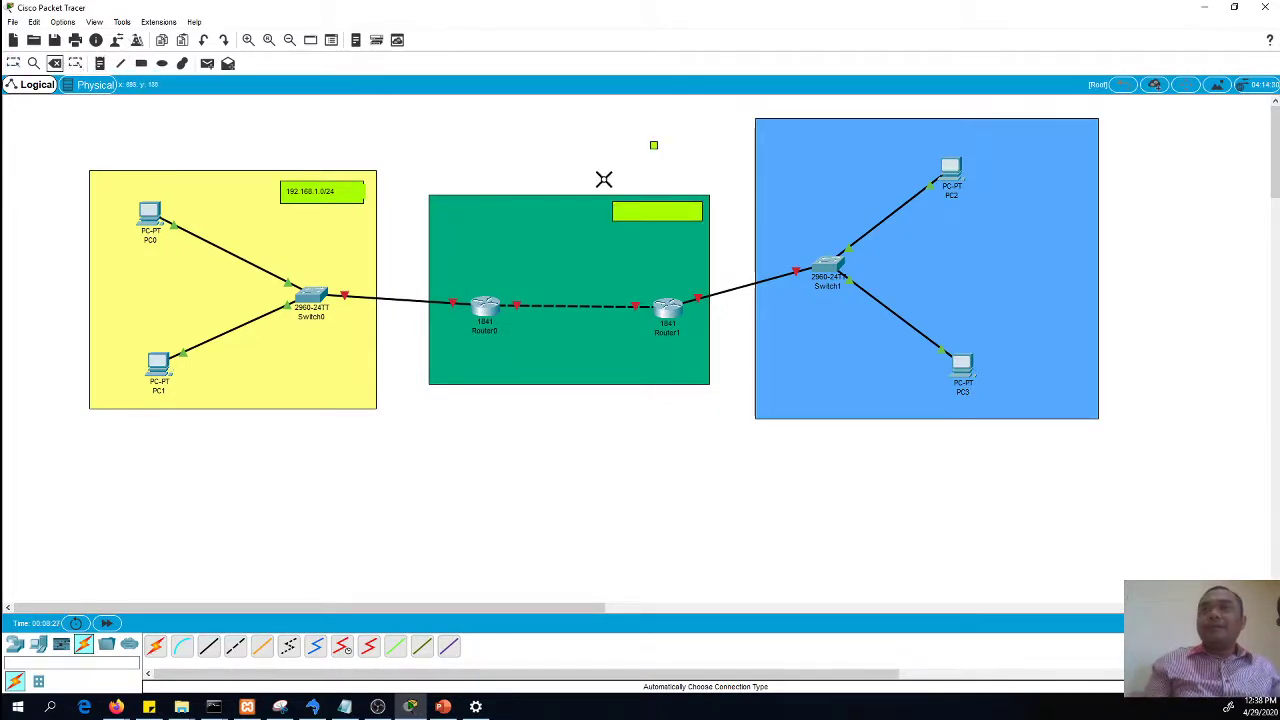
{"action": "left_click", "coordinate": [653, 145]}
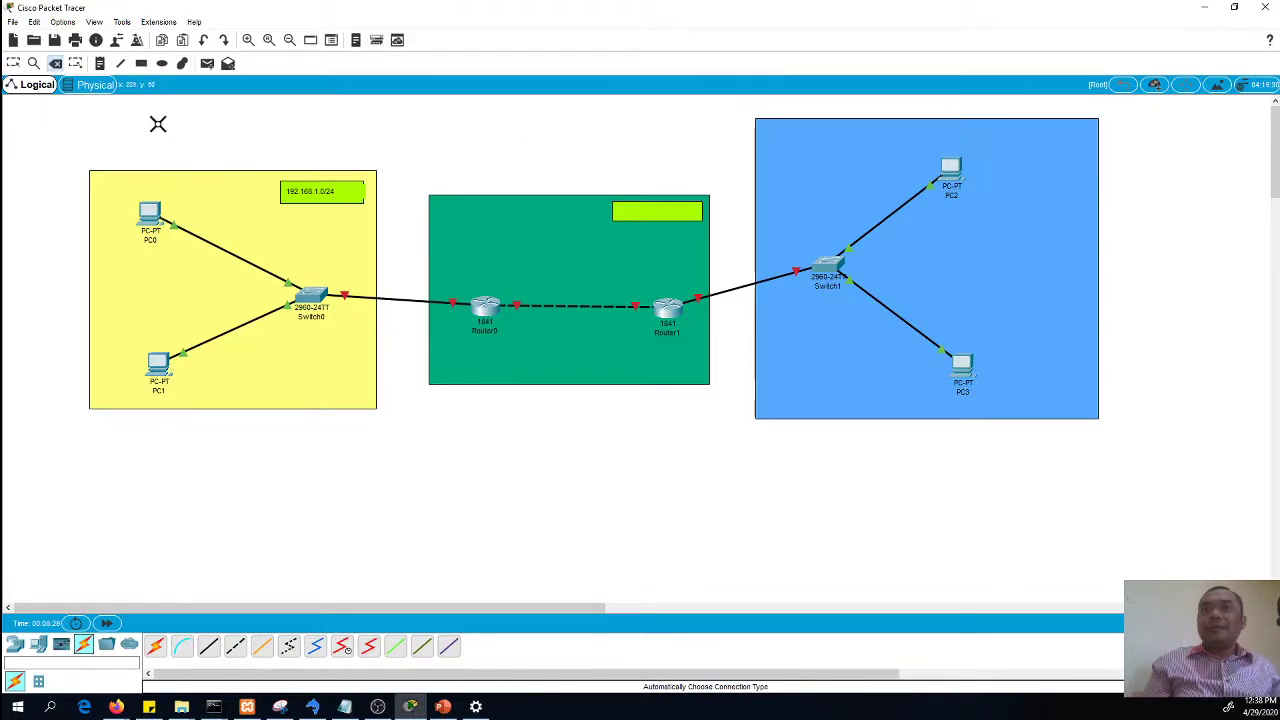
{"action": "key", "text": "Escape"}
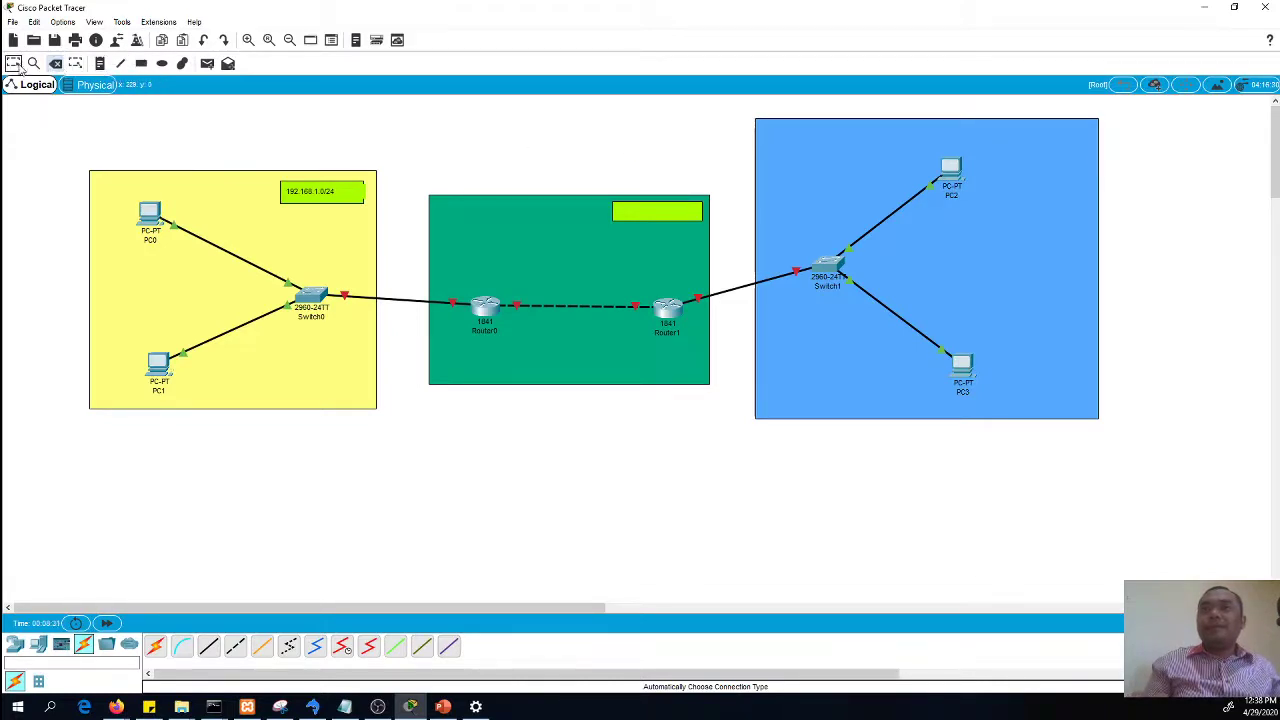
Label the lime green rectangle in the green area with the network address 192.168.2.0/24
{"action": "double_click", "coordinate": [620, 214]}
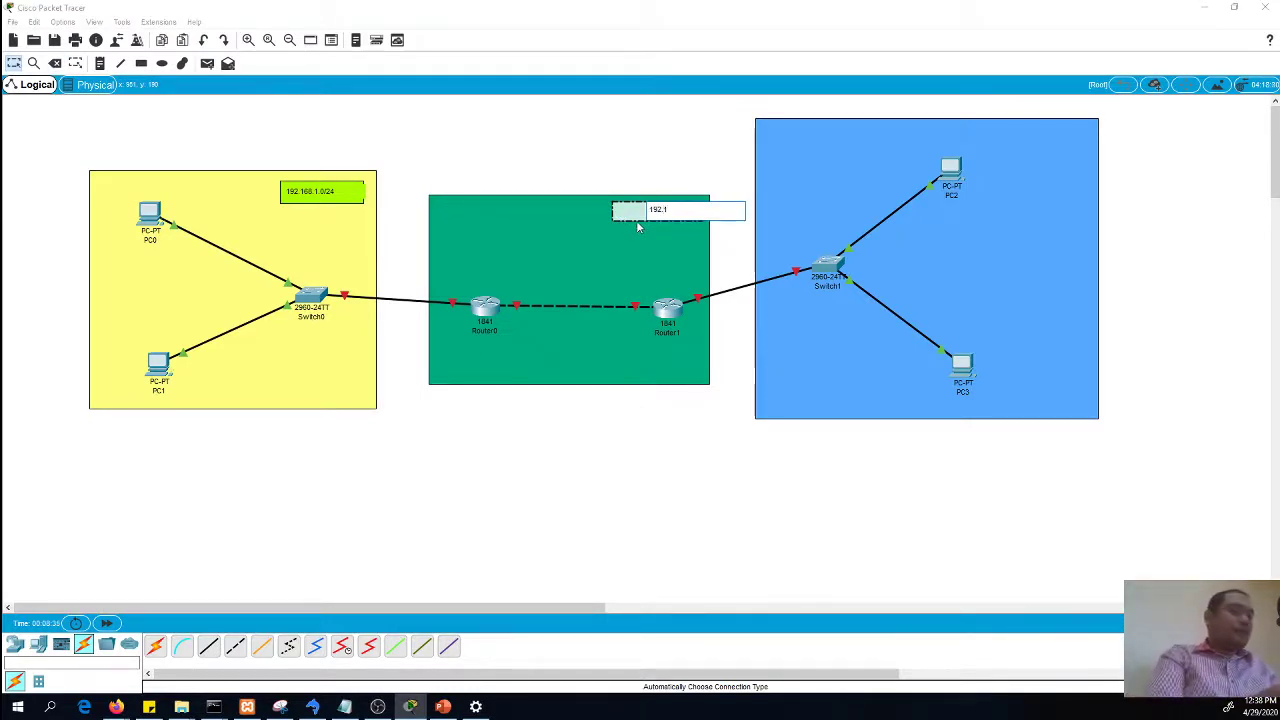
{"action": "type", "text": "192.168.2.0"}
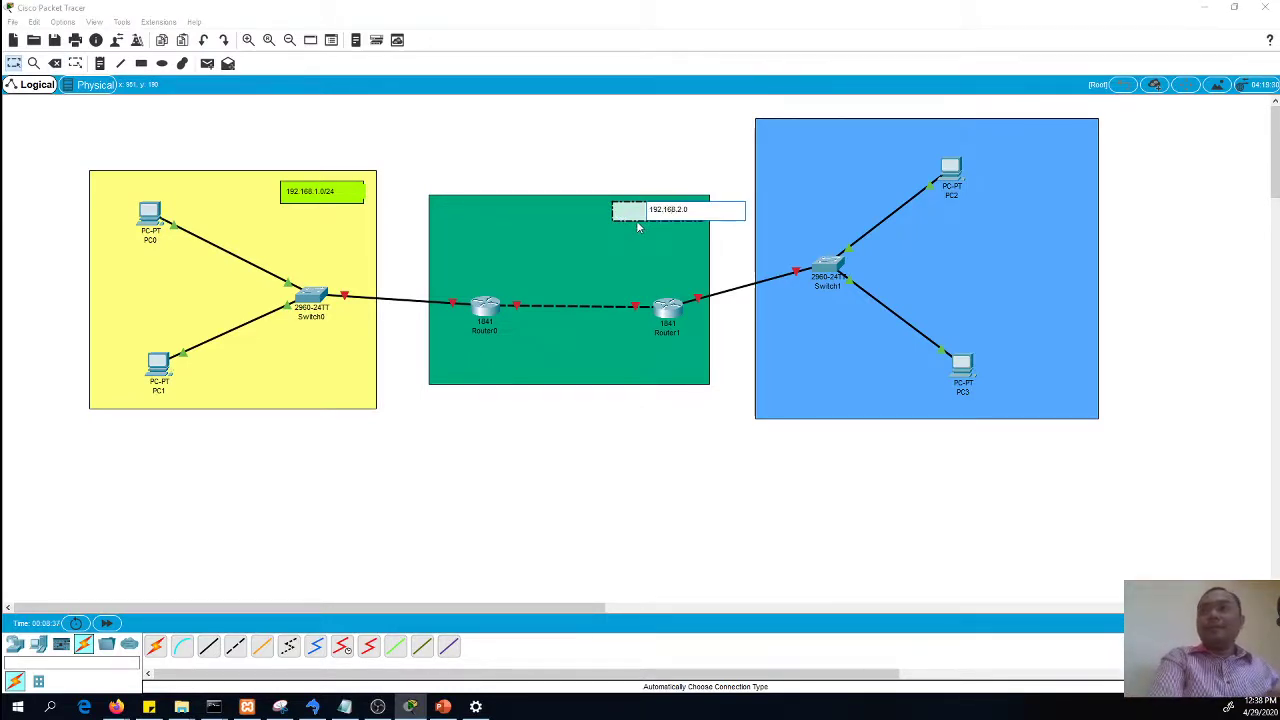
{"action": "type", "text": "/25"}
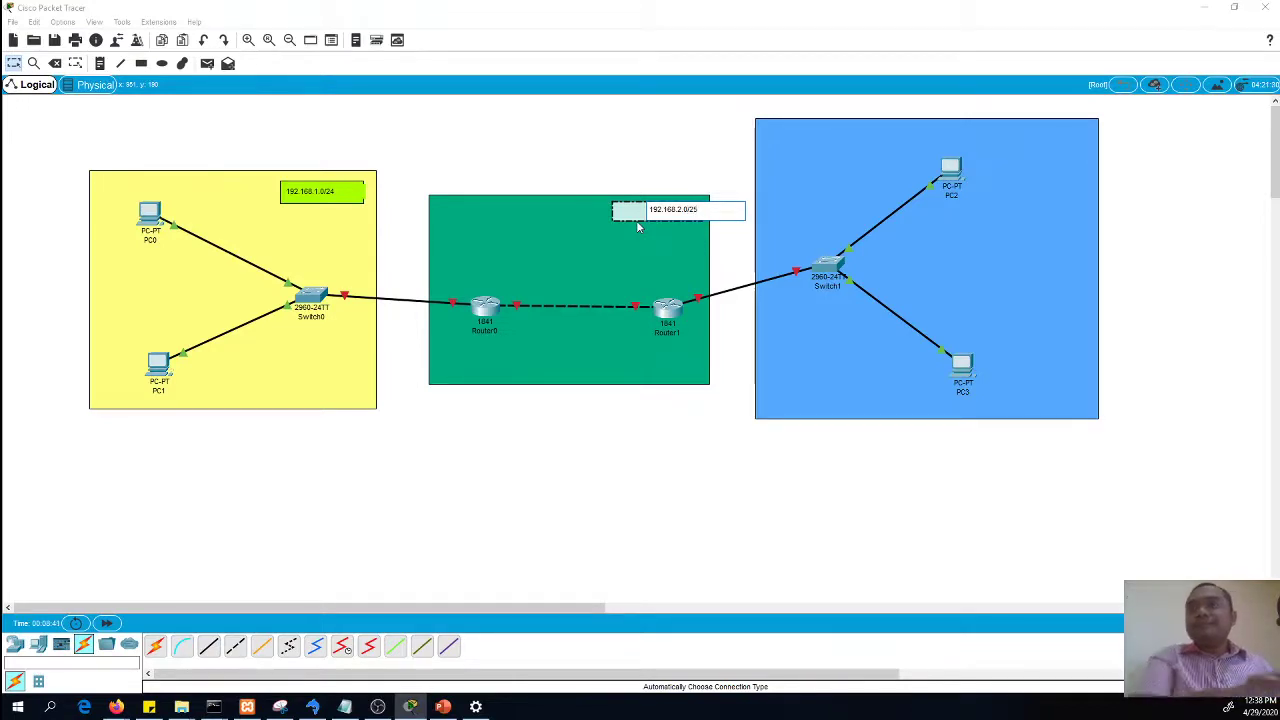
{"action": "key", "text": "BackSpace"}
{"action": "type", "text": "4"}
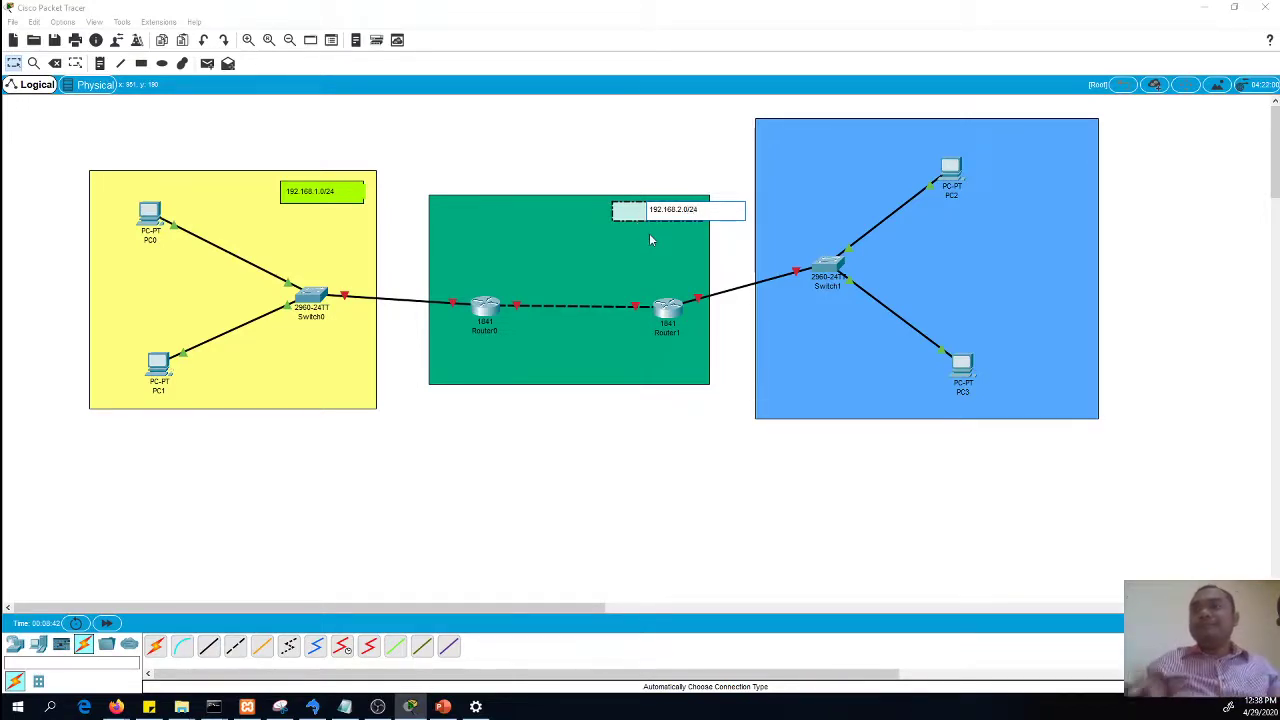
{"action": "left_click", "coordinate": [639, 165]}
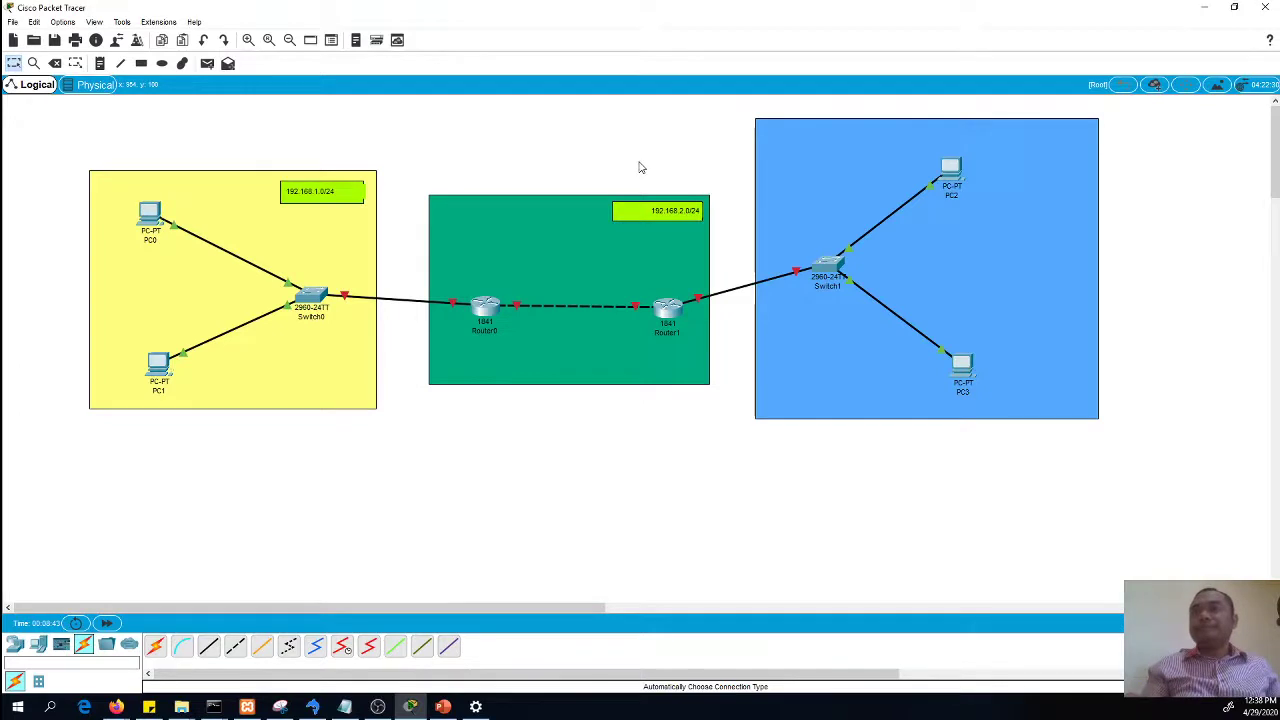
Draw a small lime green label rectangle in the upper-right corner of the blue area
{"action": "left_click", "coordinate": [141, 63]}
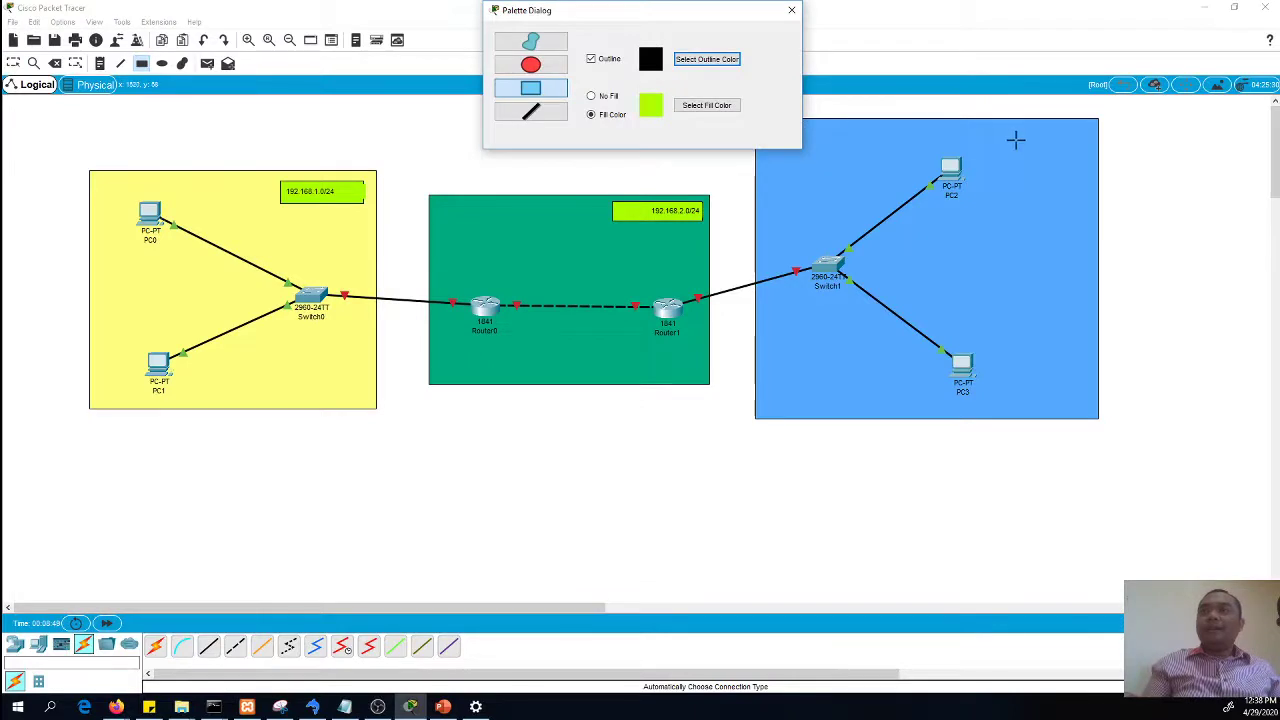
{"action": "left_click_drag", "start_coordinate": [1015, 131], "coordinate": [1097, 148]}
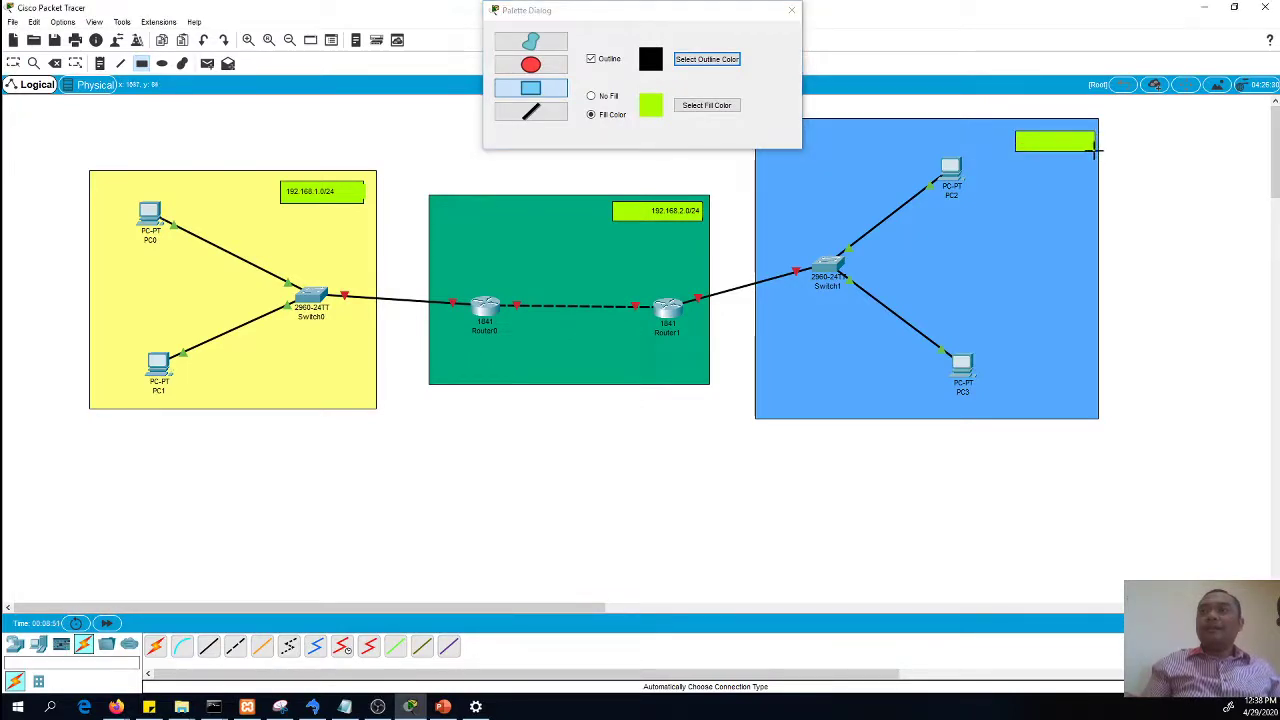
{"action": "key", "text": "alt+Tab"}
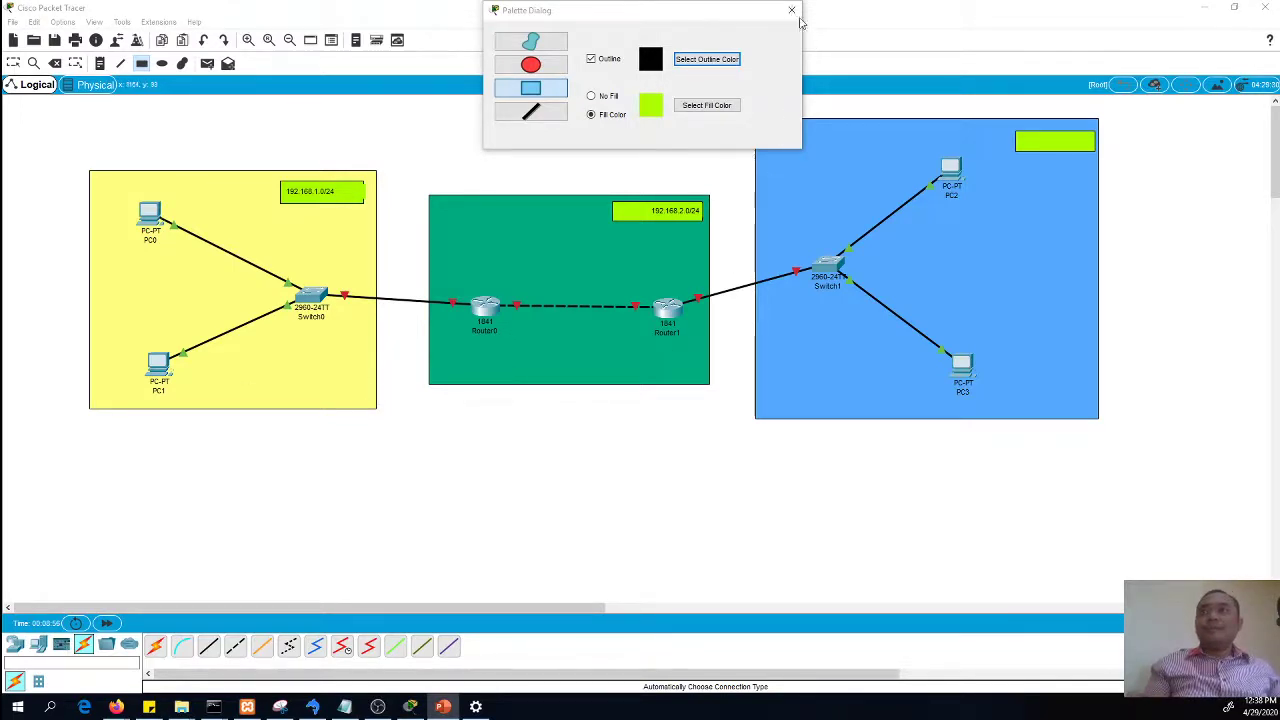
{"action": "left_click", "coordinate": [791, 10]}
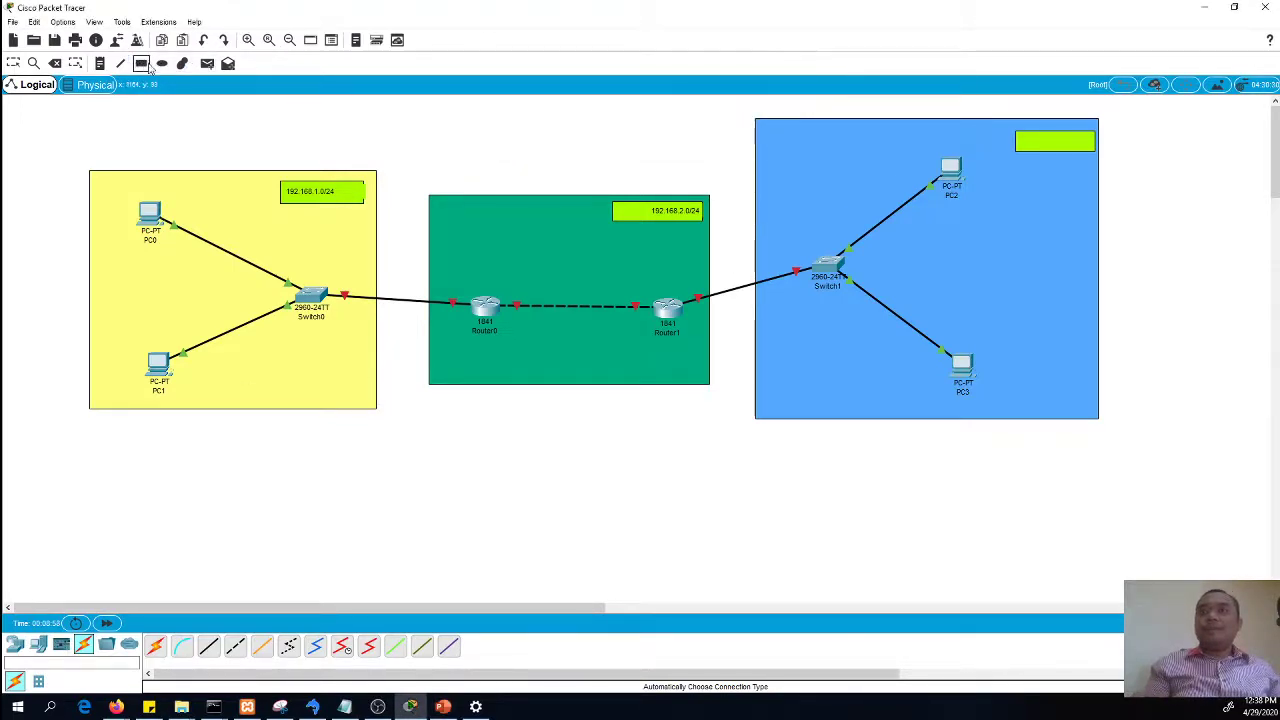
Label the lime green rectangle in the blue area with the network address 192.168.10.0/24
{"action": "left_click", "coordinate": [14, 64]}
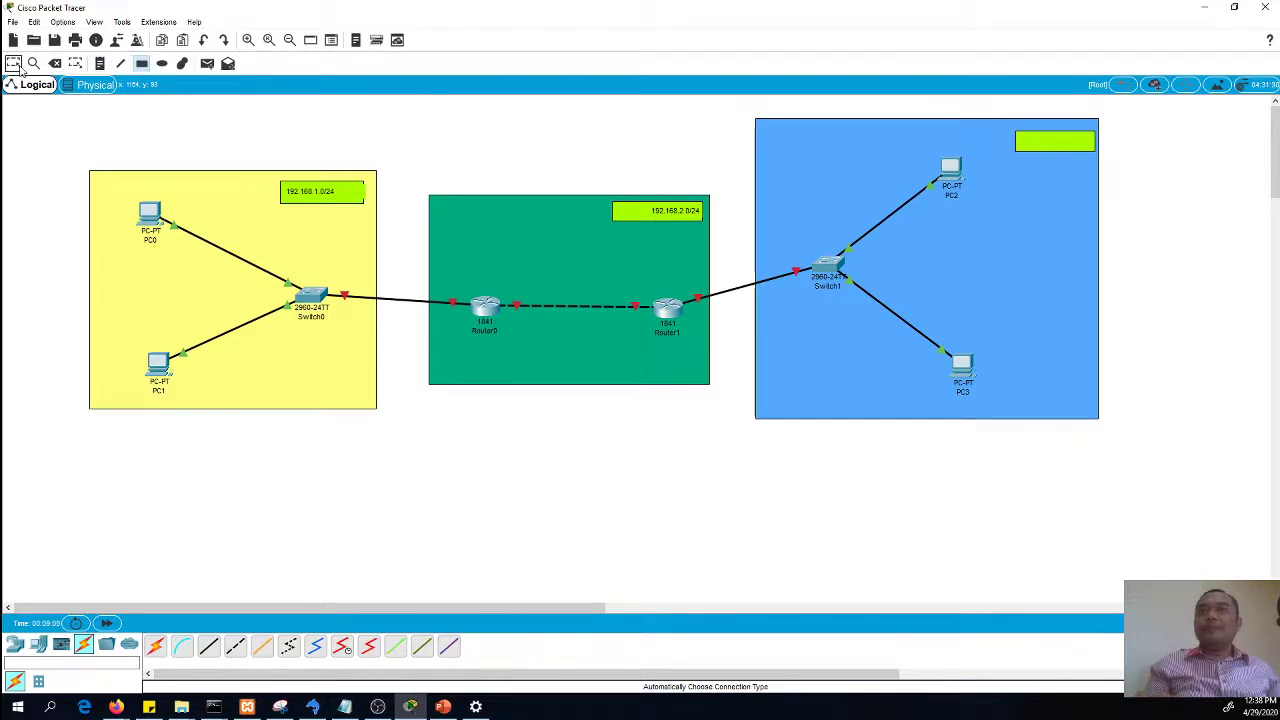
{"action": "double_click", "coordinate": [1022, 143]}
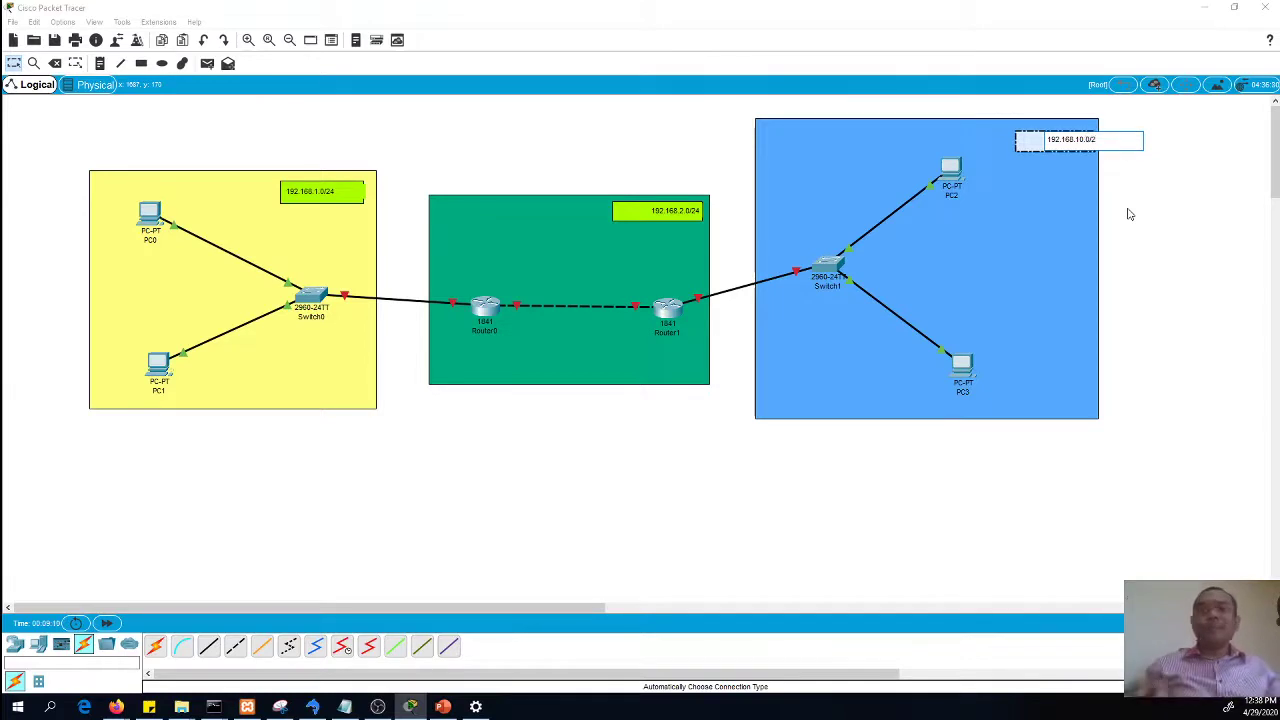
{"action": "left_click", "coordinate": [660, 140]}
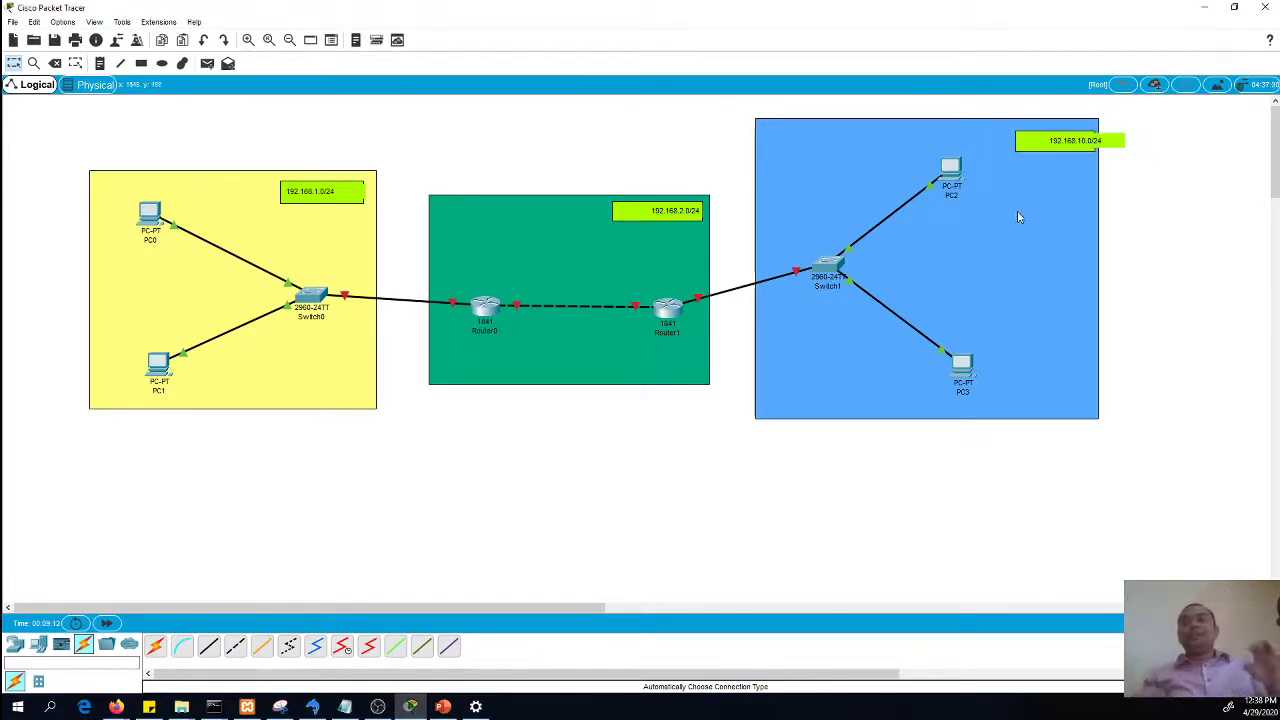
Move the blue area slightly down behind its devices and reposition its address label beside PC2 near the area's upper-right corner
{"action": "left_click_drag", "start_coordinate": [1044, 142], "coordinate": [1011, 137]}
{"action": "left_click", "coordinate": [1190, 177]}
{"action": "left_click", "coordinate": [1047, 203]}
{"action": "left_click", "coordinate": [1143, 166]}
{"action": "left_click_drag", "start_coordinate": [1040, 166], "coordinate": [1055, 210]}
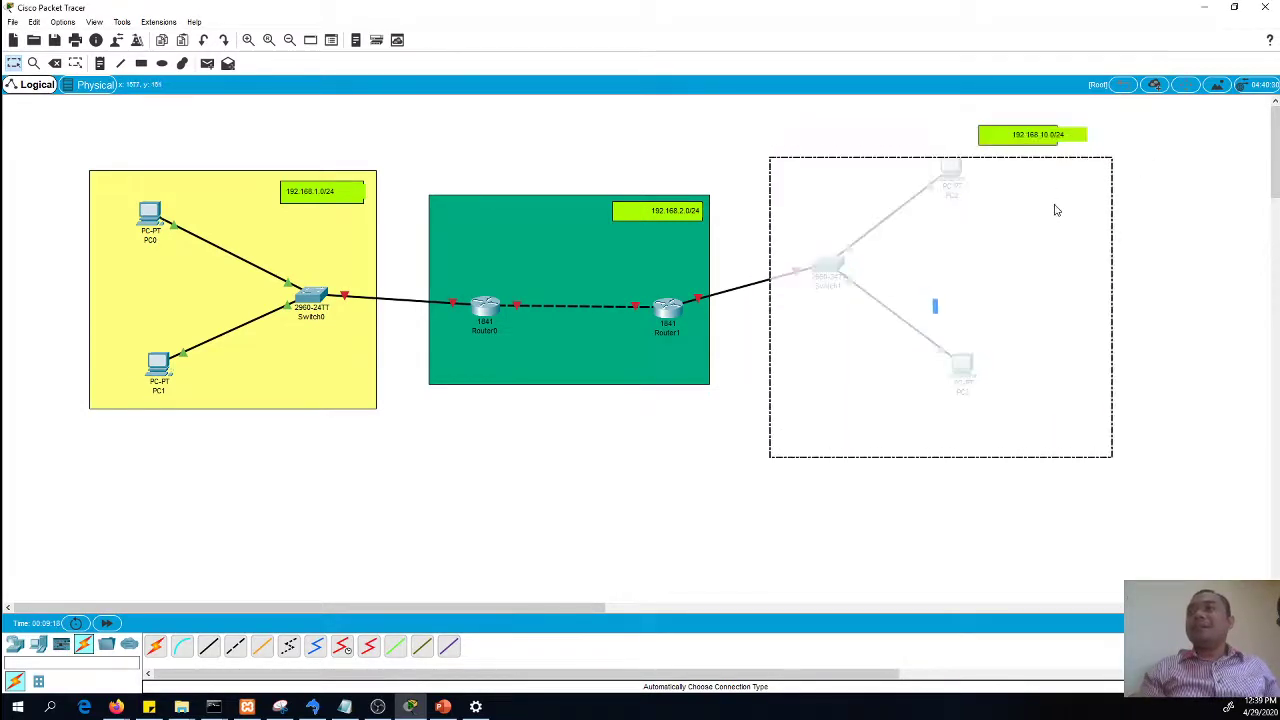
{"action": "left_click", "coordinate": [1004, 133]}
{"action": "left_click_drag", "start_coordinate": [992, 135], "coordinate": [1022, 178]}
{"action": "left_click", "coordinate": [1130, 264]}
{"action": "left_click_drag", "start_coordinate": [1043, 271], "coordinate": [1032, 254]}
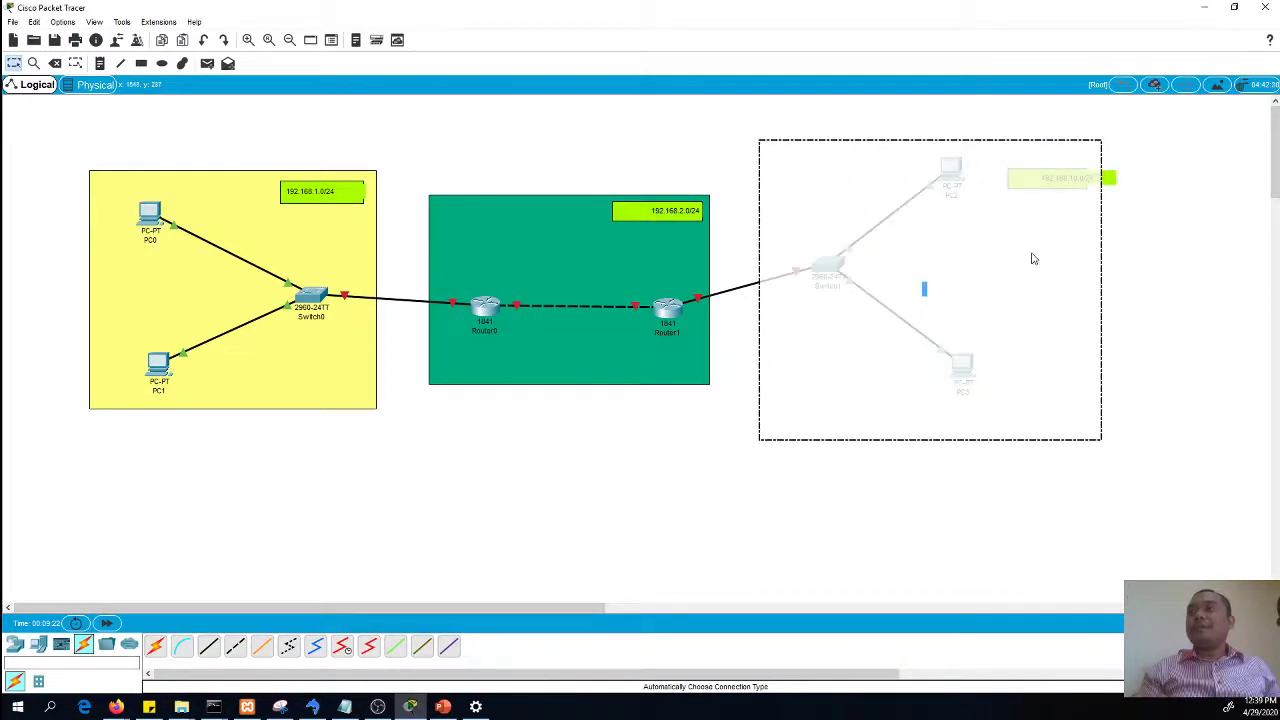
{"action": "left_click", "coordinate": [1163, 256]}
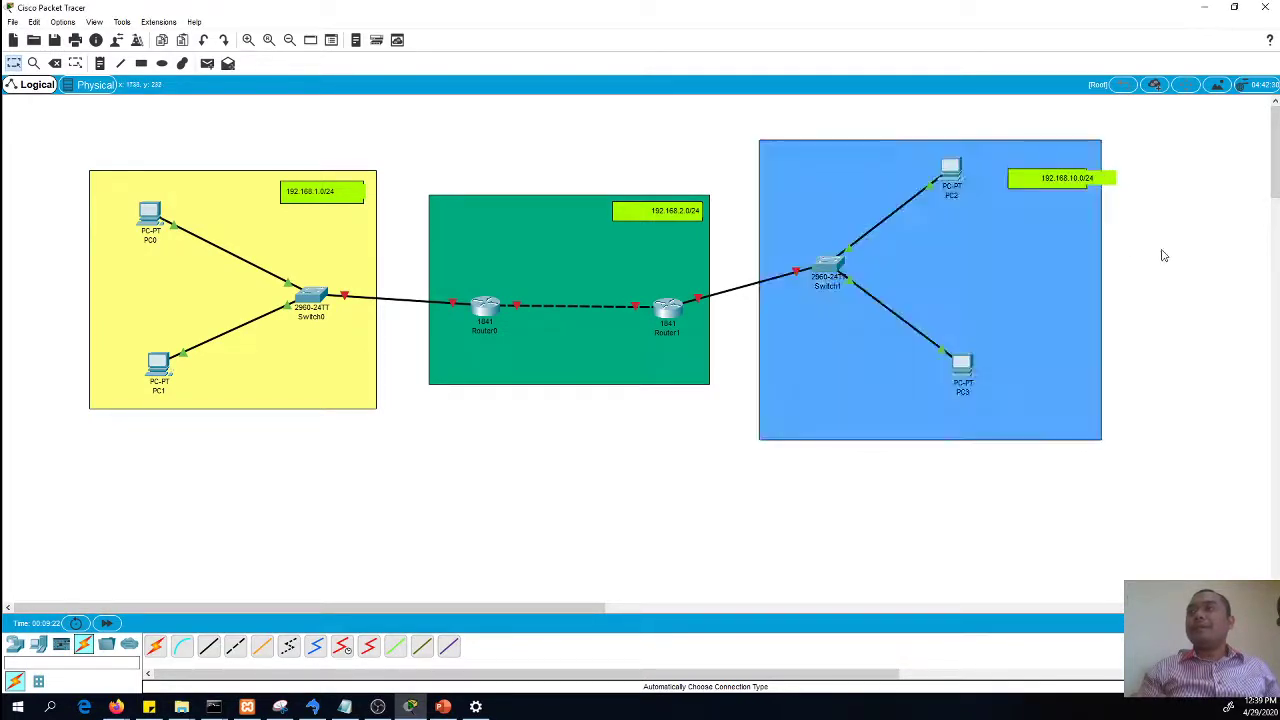
Configure PC0 with the static IP address 192.168.1.1 and subnet mask 255.255.255.0, and close its configuration window
{"action": "left_click", "coordinate": [150, 215]}
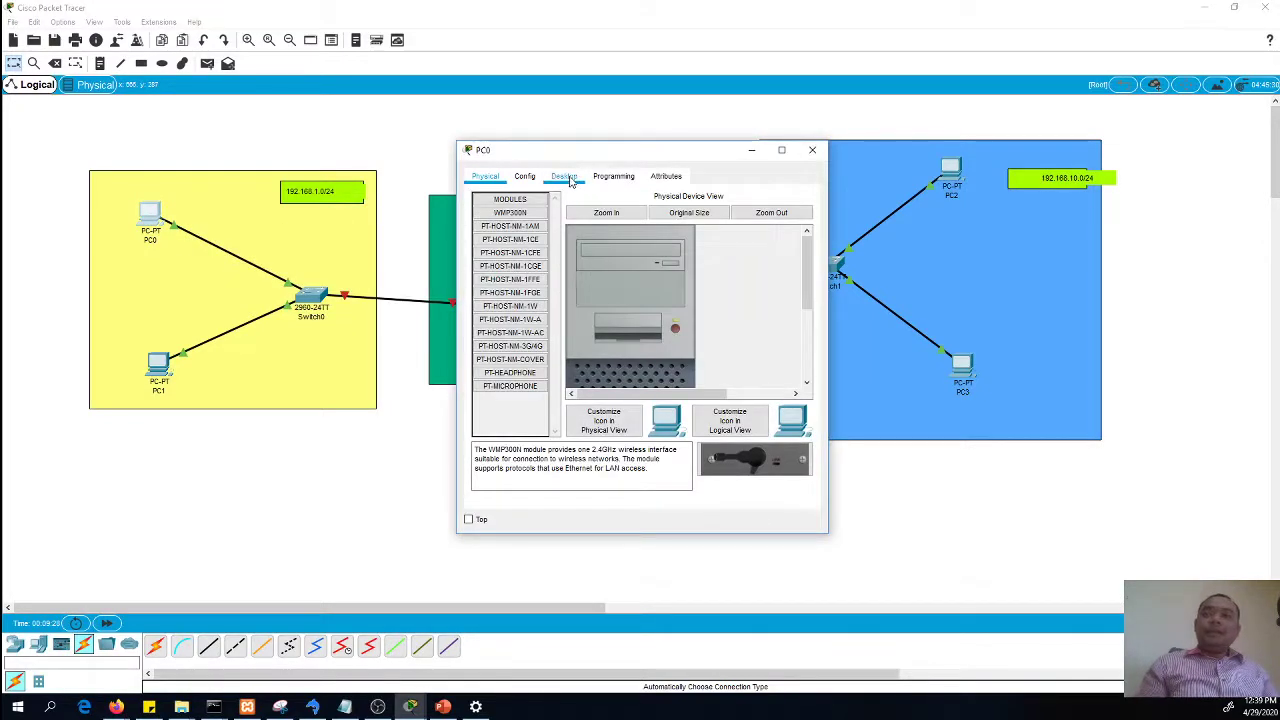
{"action": "left_click", "coordinate": [566, 178]}
{"action": "left_click", "coordinate": [495, 246]}
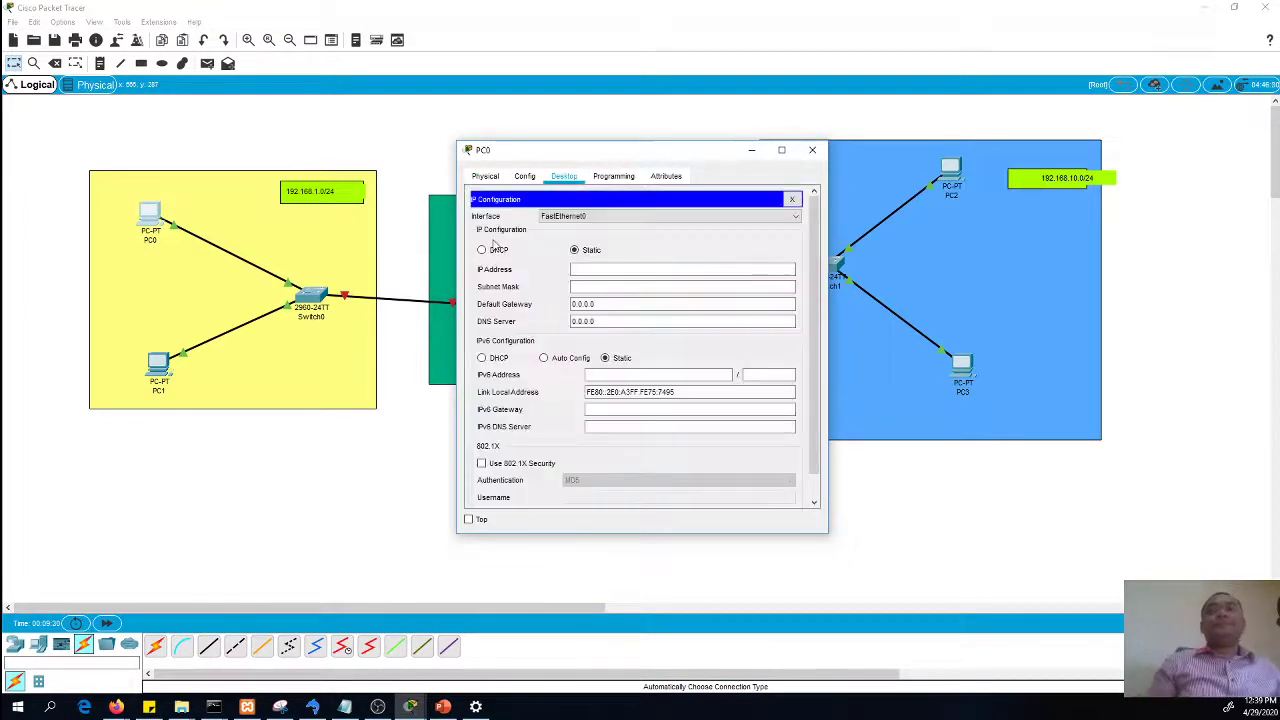
{"action": "left_click", "coordinate": [603, 272]}
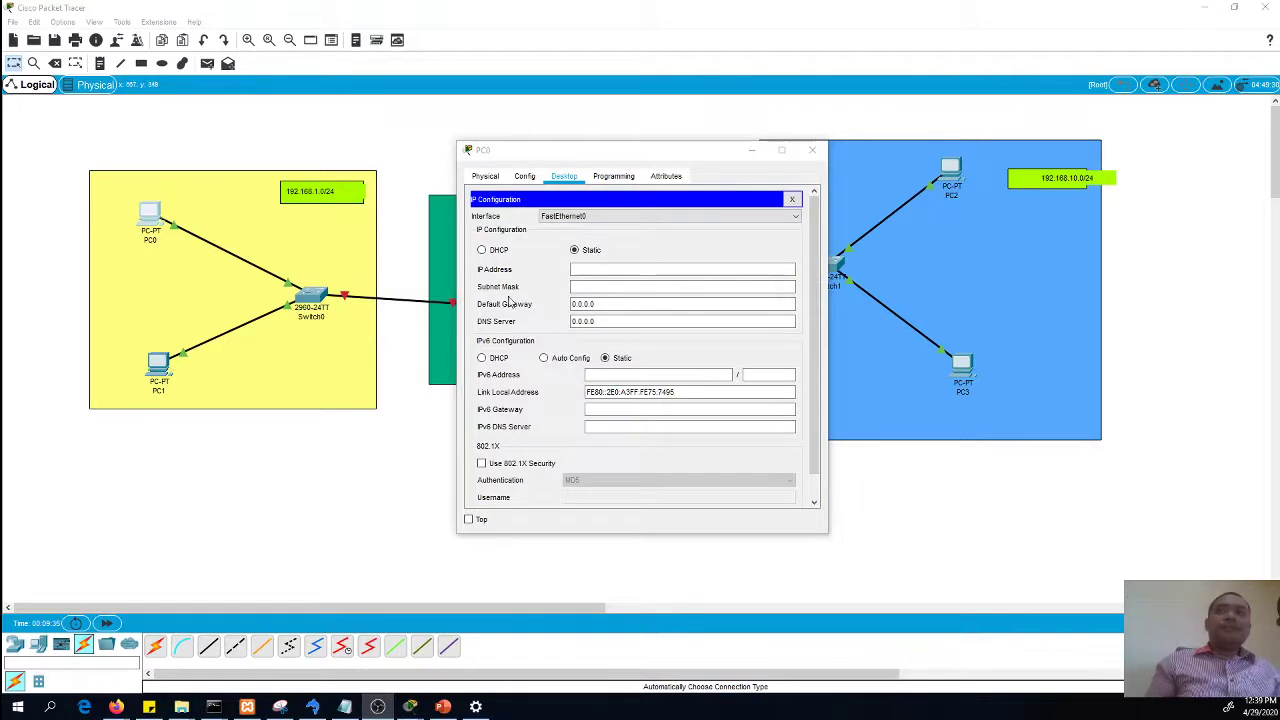
{"action": "left_click", "coordinate": [590, 270]}
{"action": "type", "text": "192.1"}
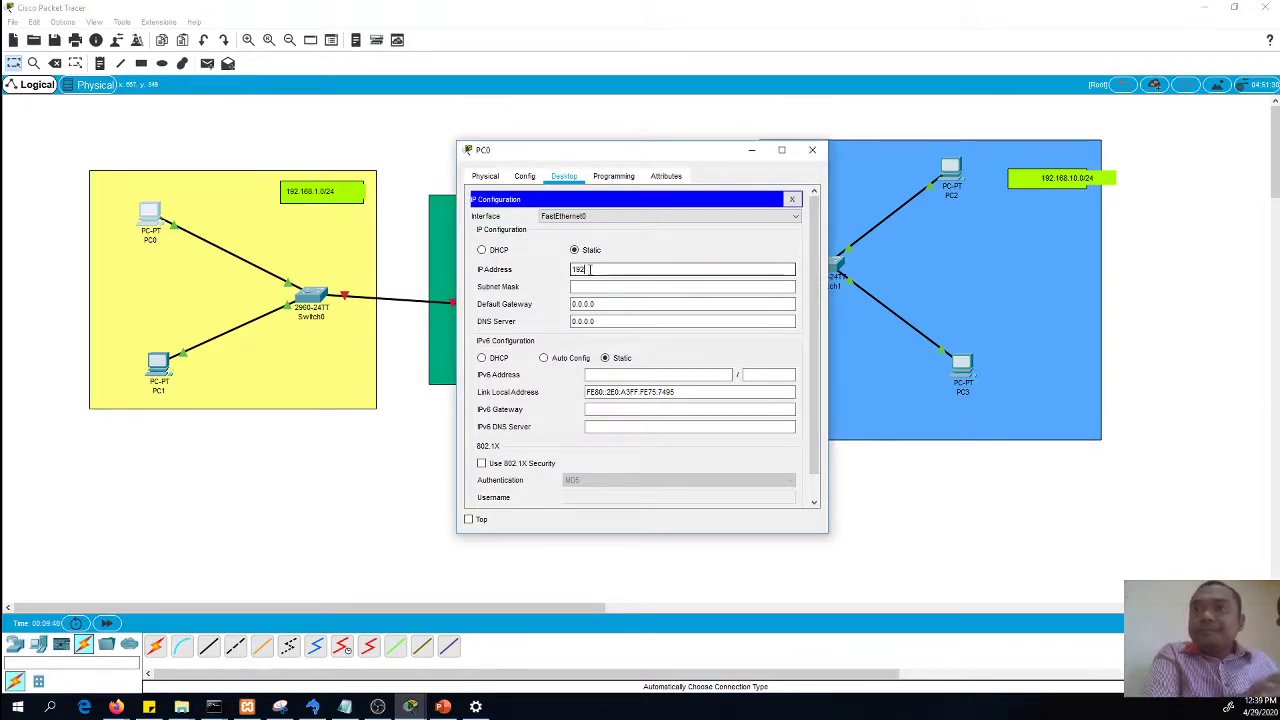
{"action": "type", "text": ".168"}
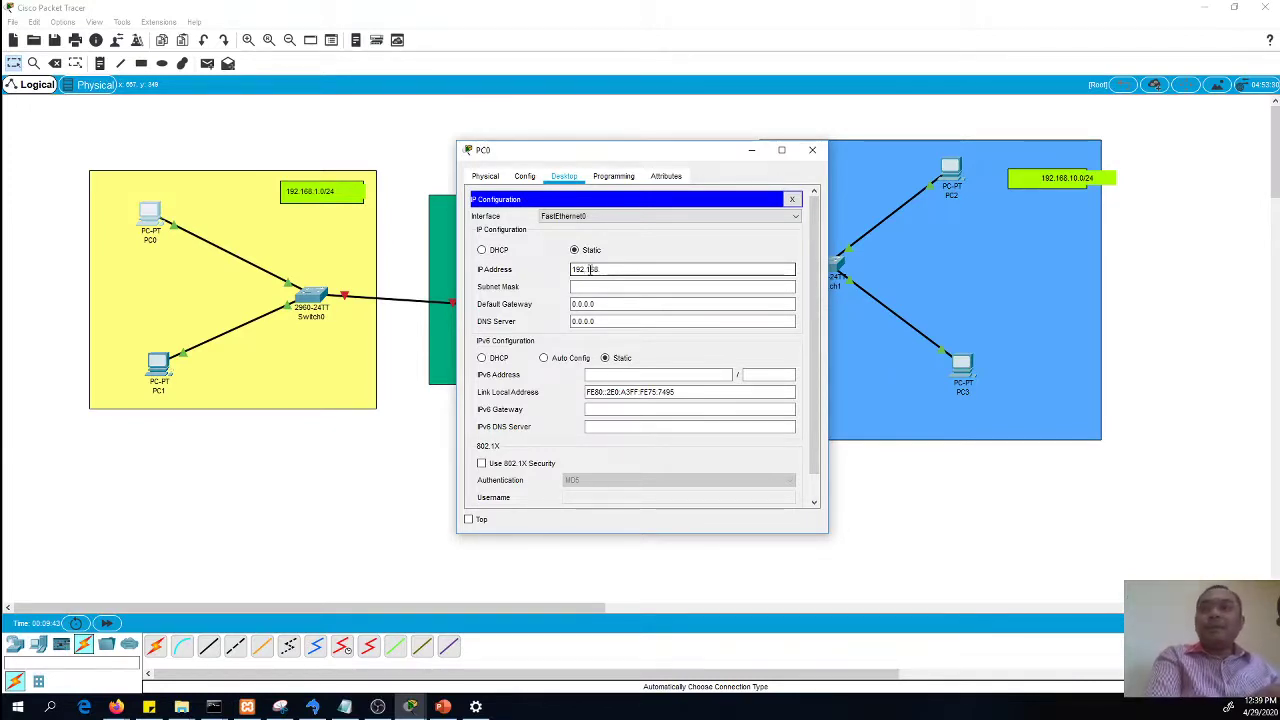
{"action": "type", "text": ".1.1"}
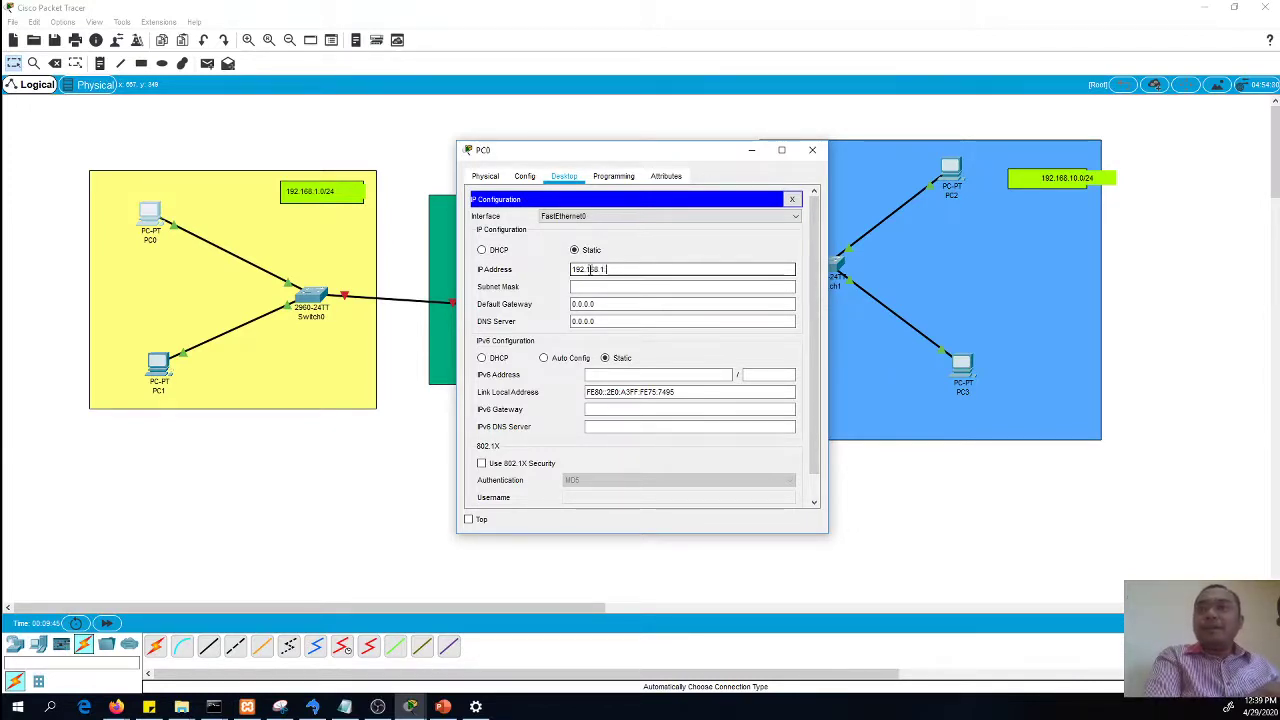
{"action": "left_click", "coordinate": [598, 287]}
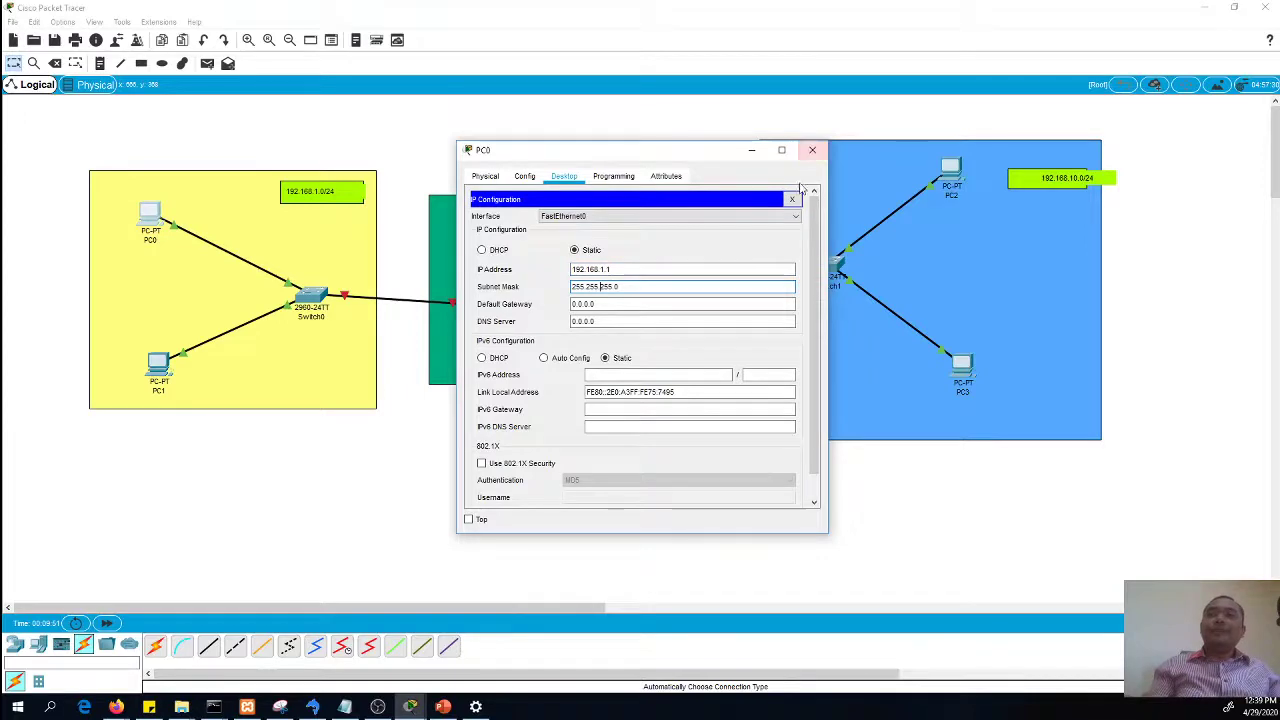
{"action": "left_click", "coordinate": [812, 151]}
{"action": "left_click", "coordinate": [814, 152]}
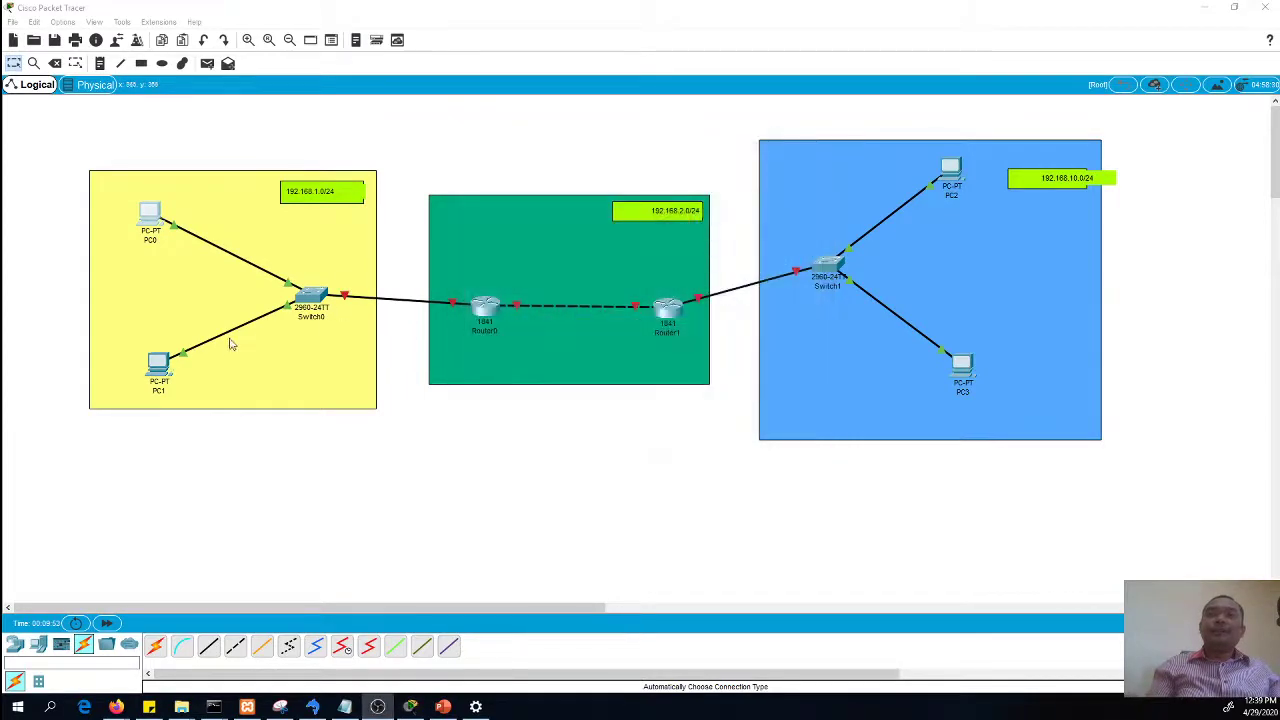
Configure PC1 with the static IP address 192.168.1.2 and subnet mask 255.255.255.0, and close its configuration window
{"action": "left_click", "coordinate": [158, 362]}
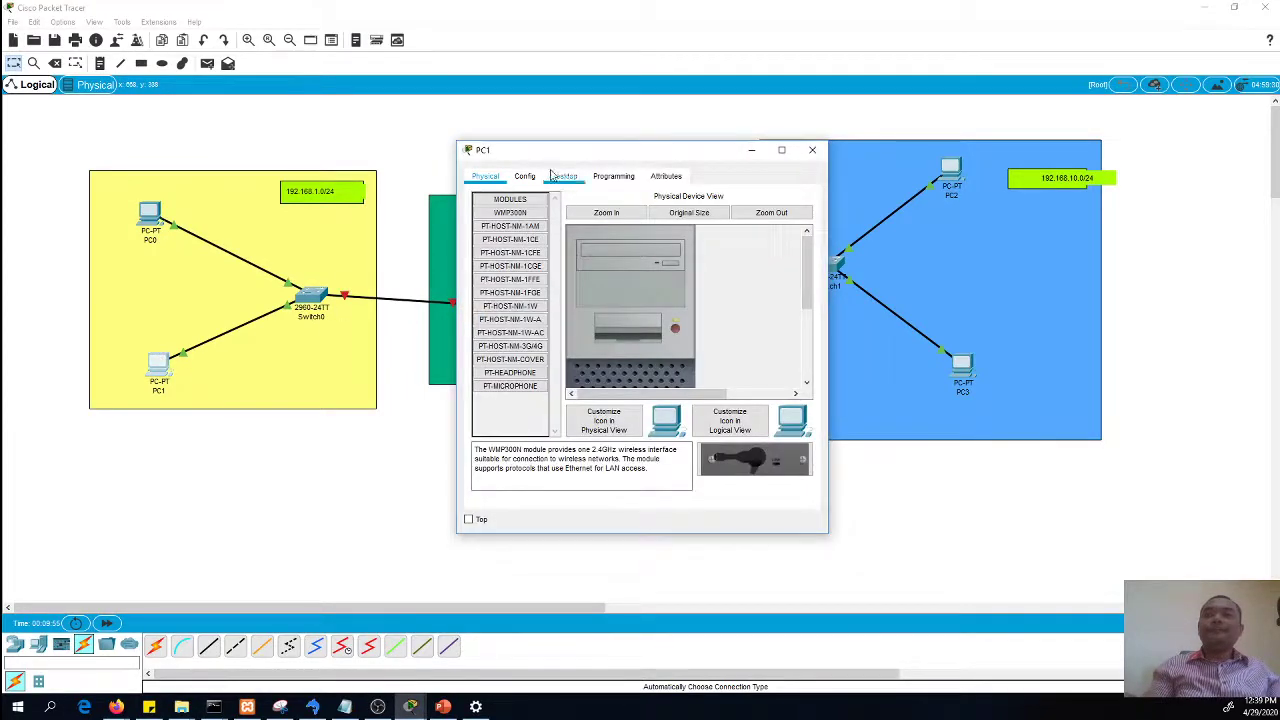
{"action": "left_click", "coordinate": [563, 177]}
{"action": "left_click", "coordinate": [540, 257]}
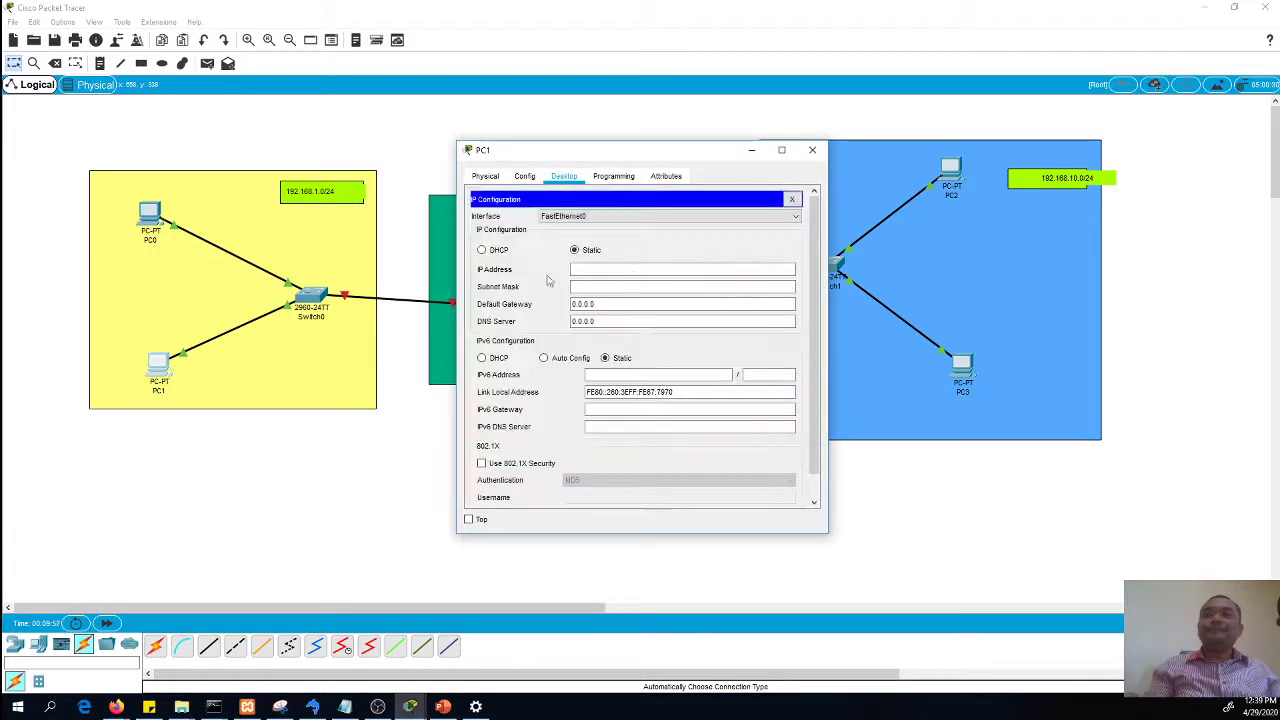
{"action": "left_click", "coordinate": [587, 268]}
{"action": "type", "text": "192."}
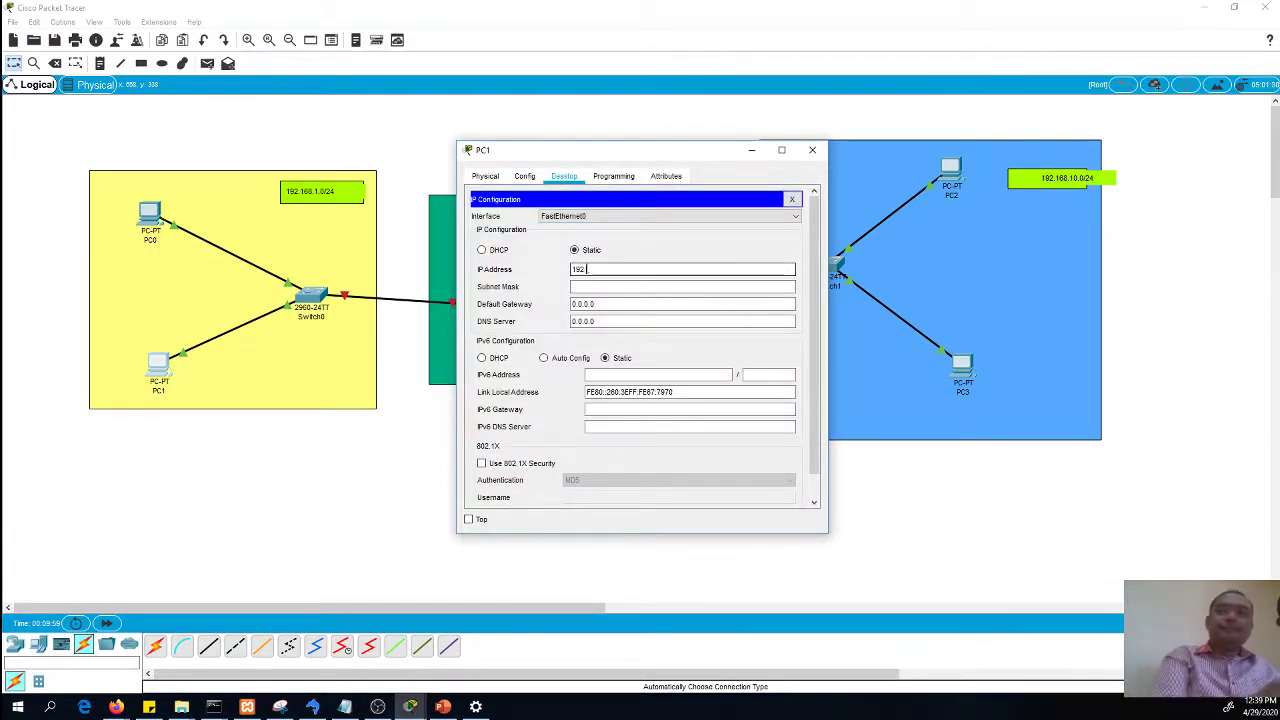
{"action": "type", "text": "1"}
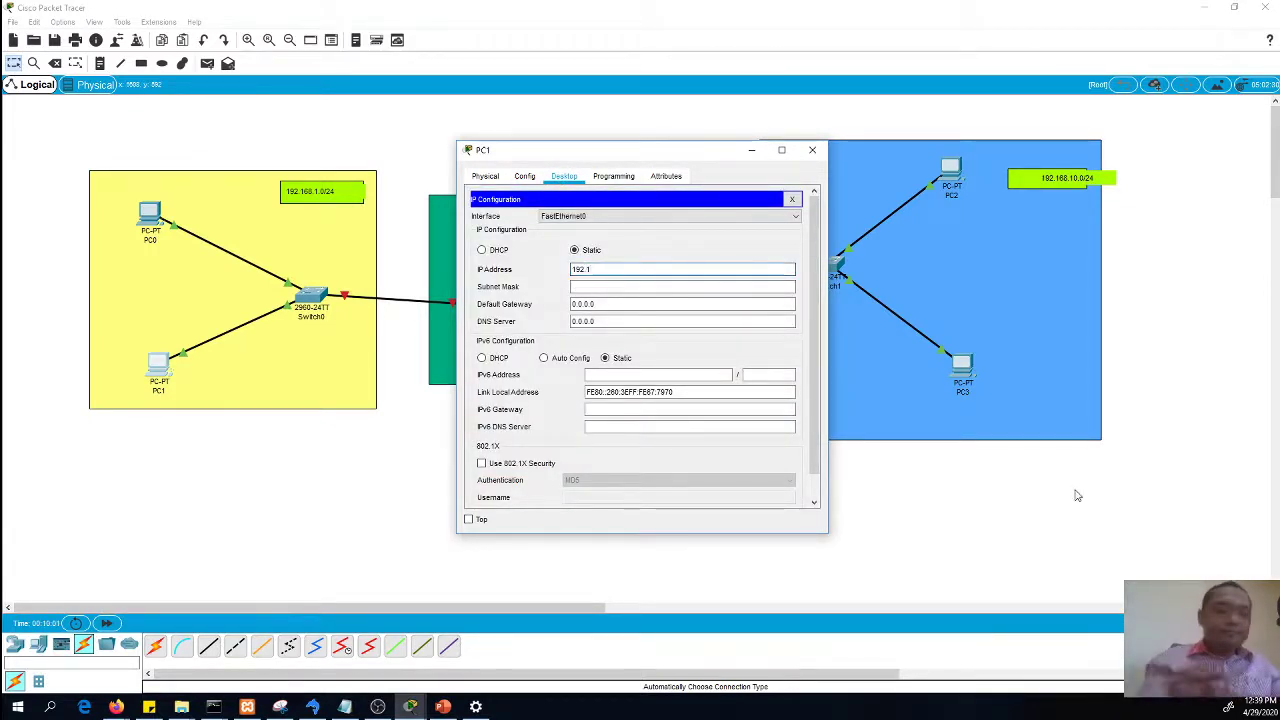
{"action": "type", "text": "68.1.2"}
{"action": "left_click", "coordinate": [704, 287]}
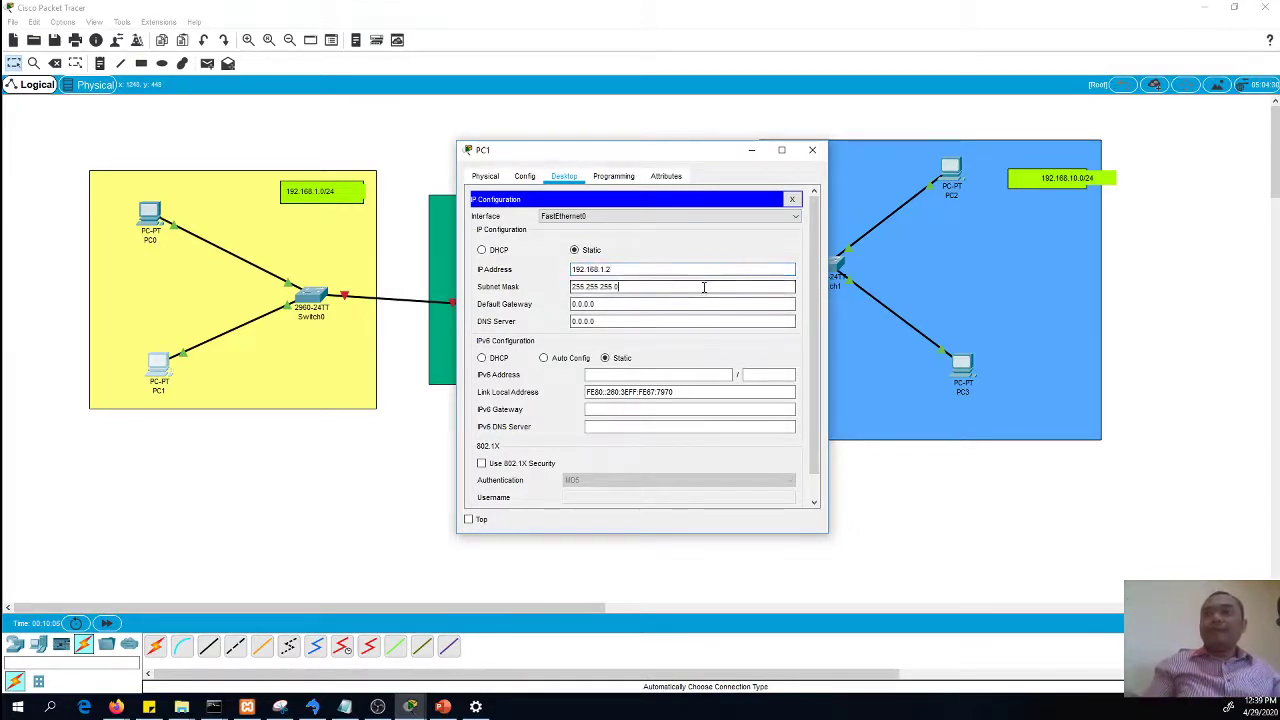
{"action": "left_click", "coordinate": [792, 200]}
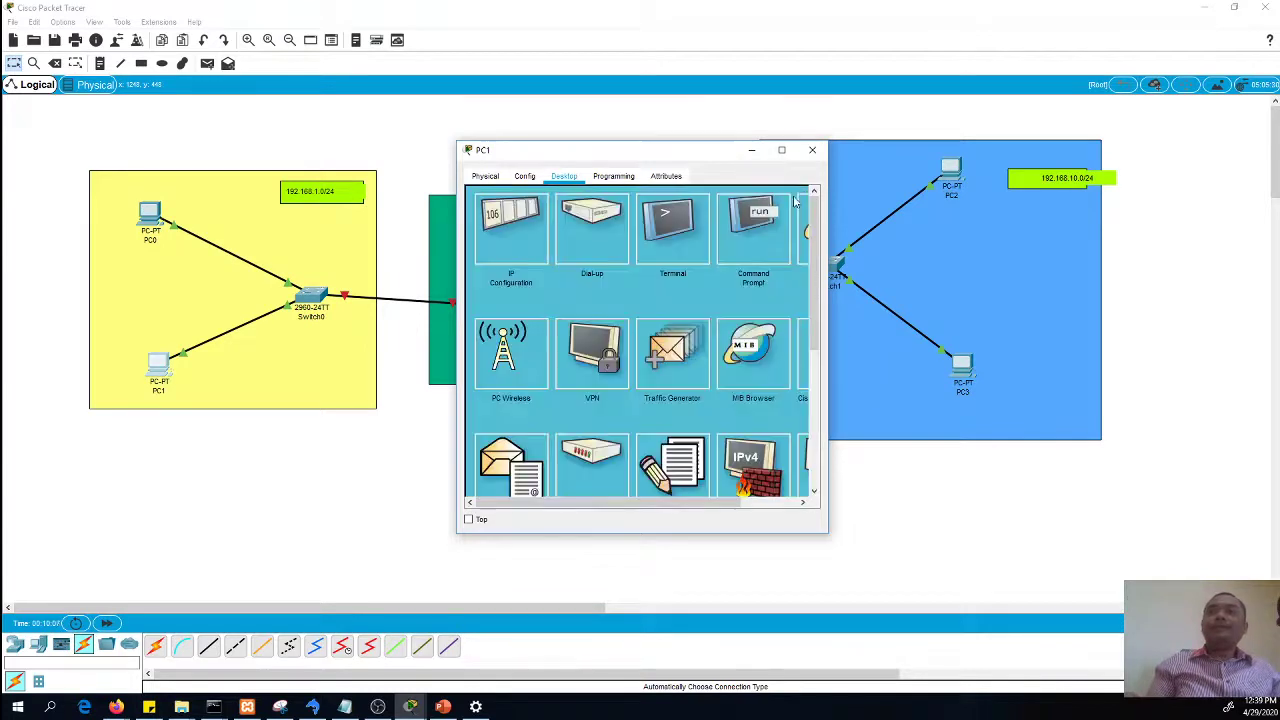
{"action": "left_click", "coordinate": [812, 152]}
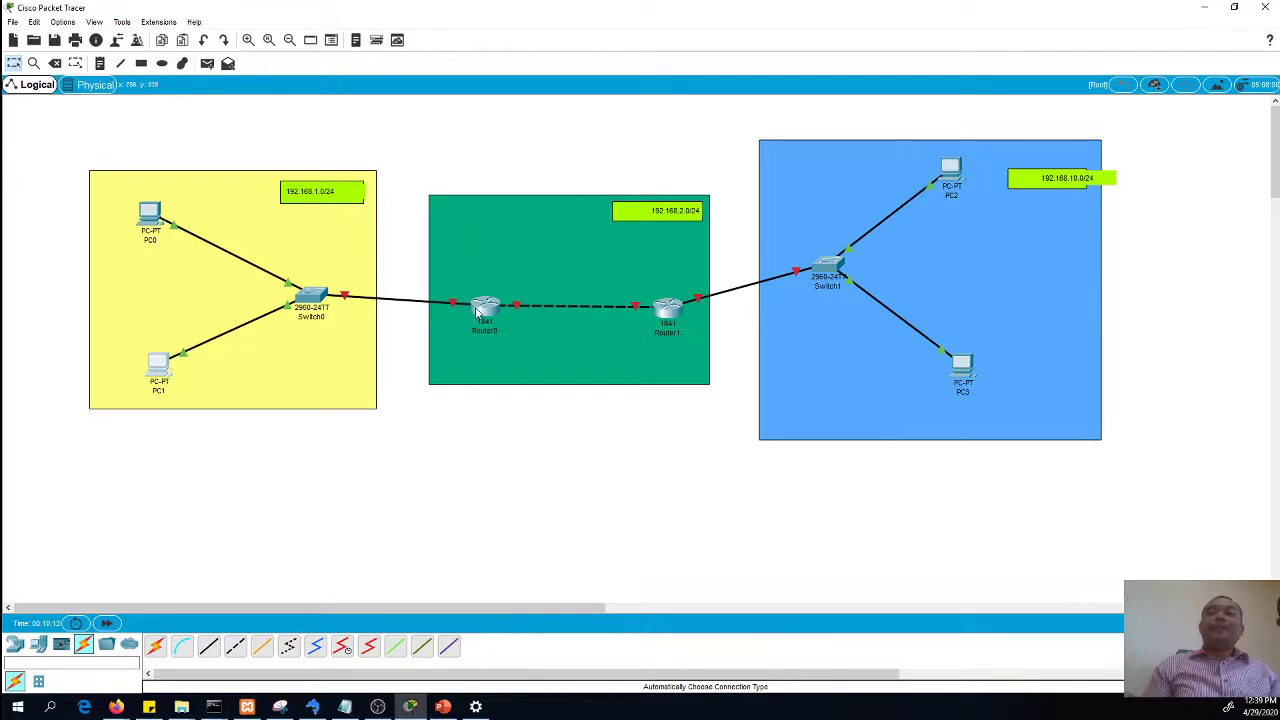
Set Router0's FastEthernet0/0 interface, facing Switch0, to IP address 192.168.1.254 with subnet mask 255.255.255.0
{"action": "mouse_move", "coordinate": [450, 302]}
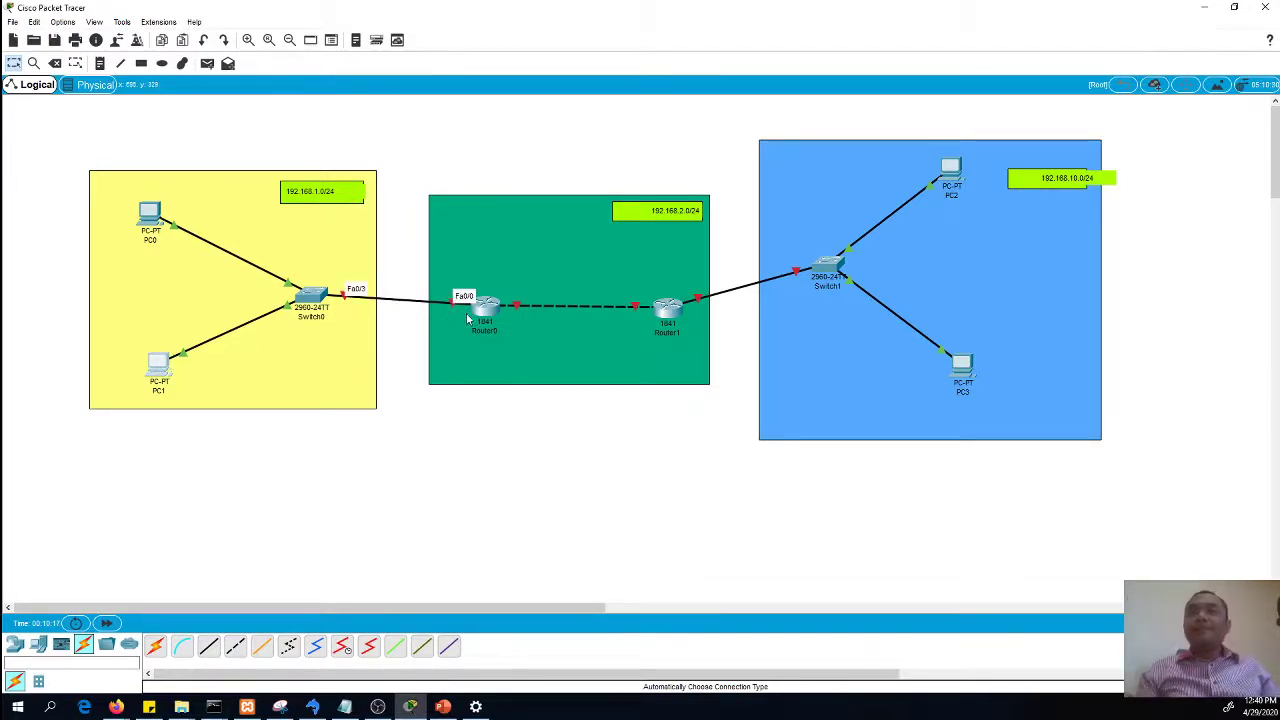
{"action": "left_click", "coordinate": [481, 312]}
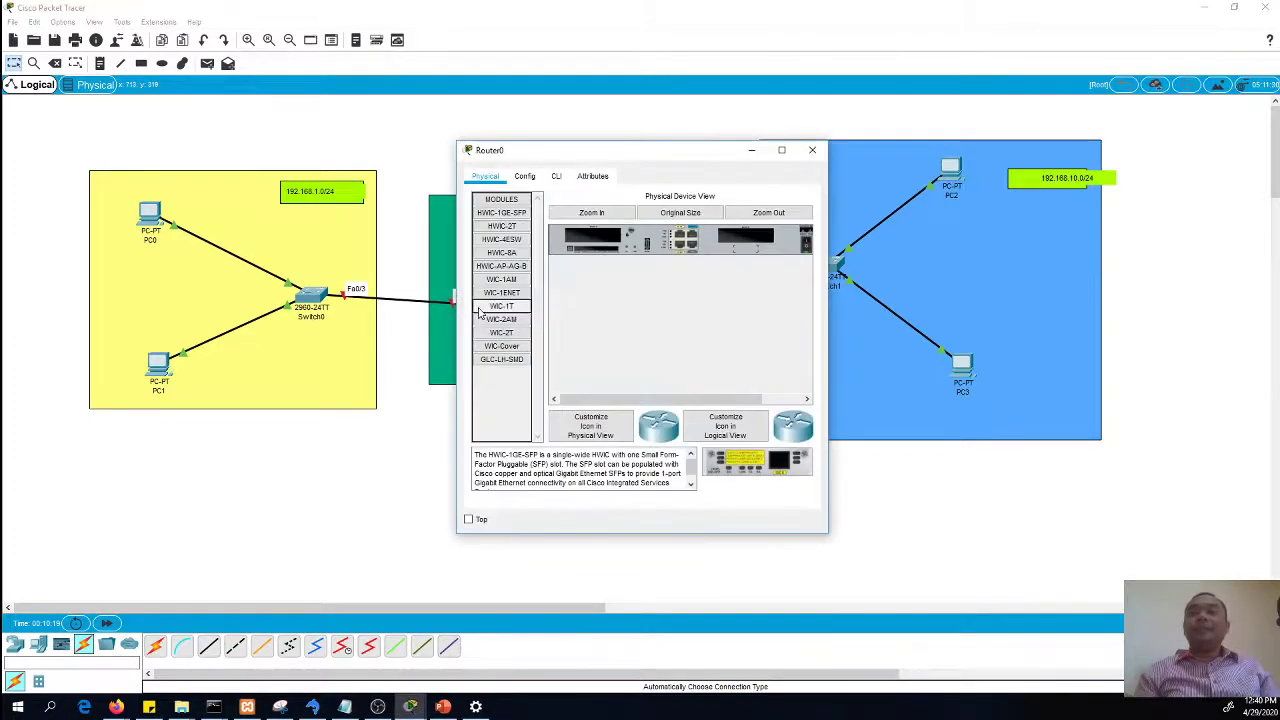
{"action": "left_click", "coordinate": [524, 177]}
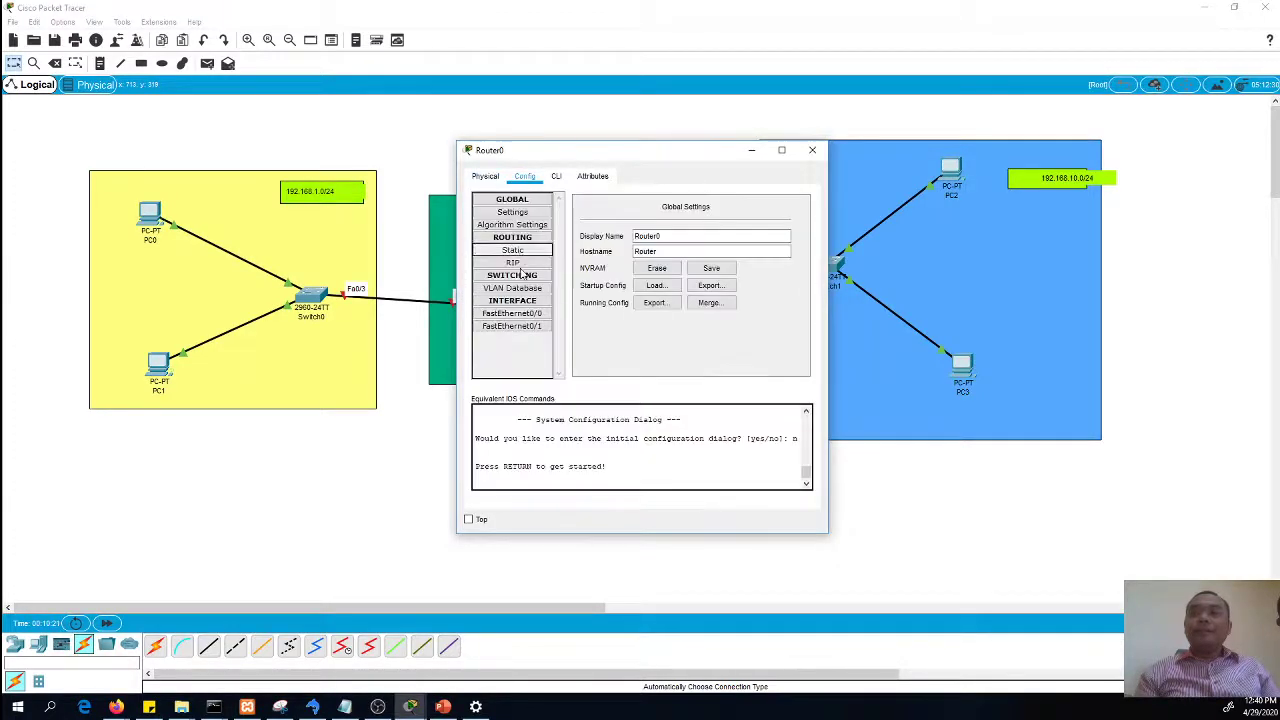
{"action": "left_click", "coordinate": [512, 313]}
{"action": "left_click", "coordinate": [704, 278]}
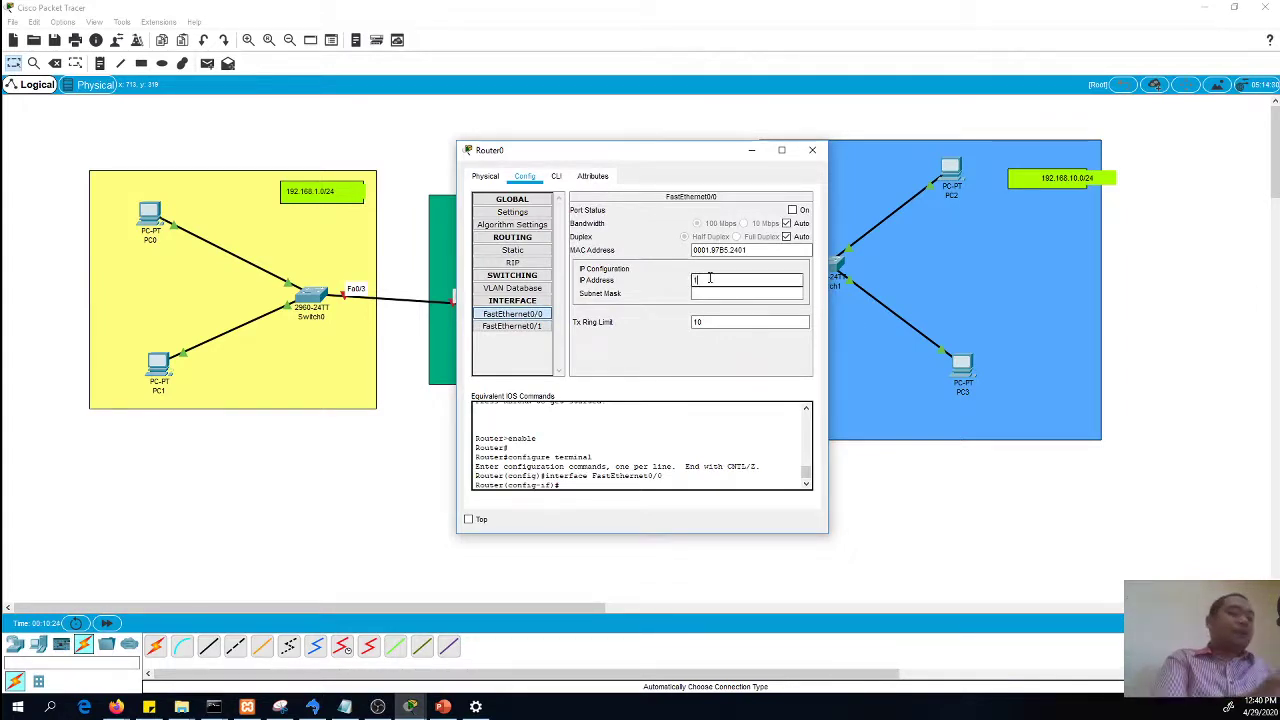
{"action": "type", "text": "192.168.1.2"}
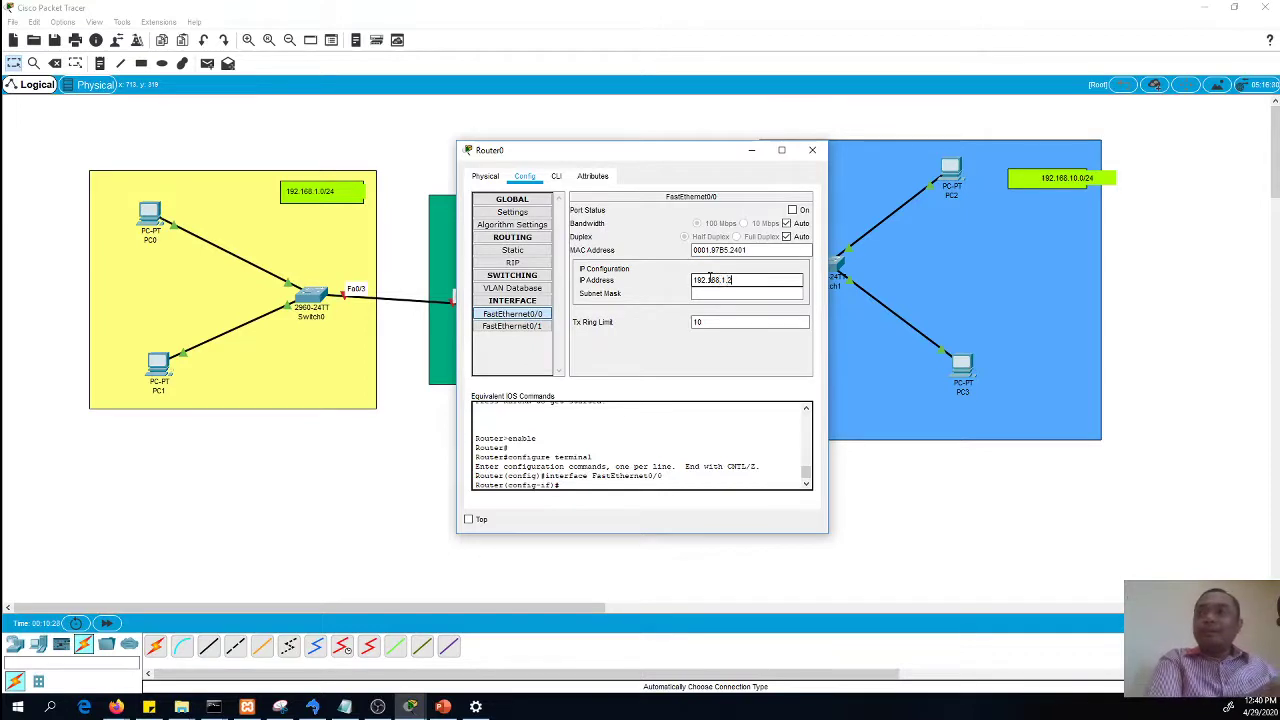
{"action": "type", "text": "54"}
{"action": "left_click", "coordinate": [716, 293]}
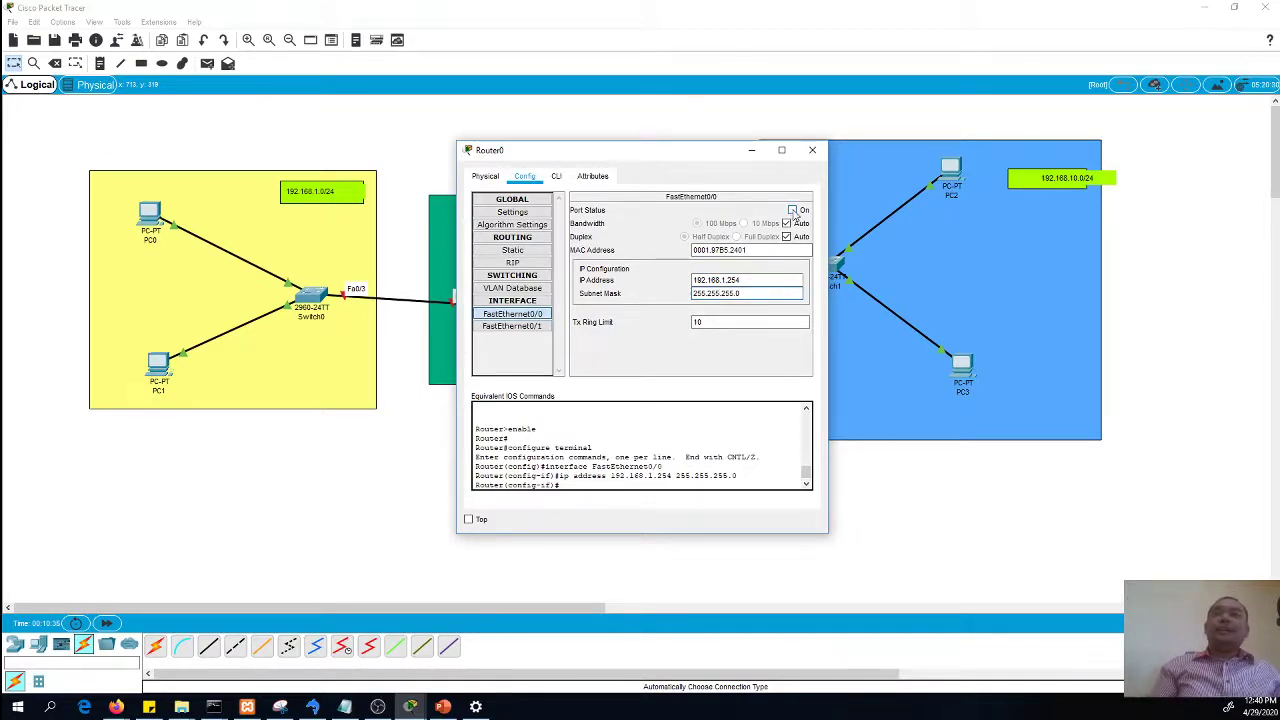
Turn on Router0's FastEthernet0/0 port, recheck the interface's IP settings, and close the router's window
{"action": "left_click", "coordinate": [792, 210]}
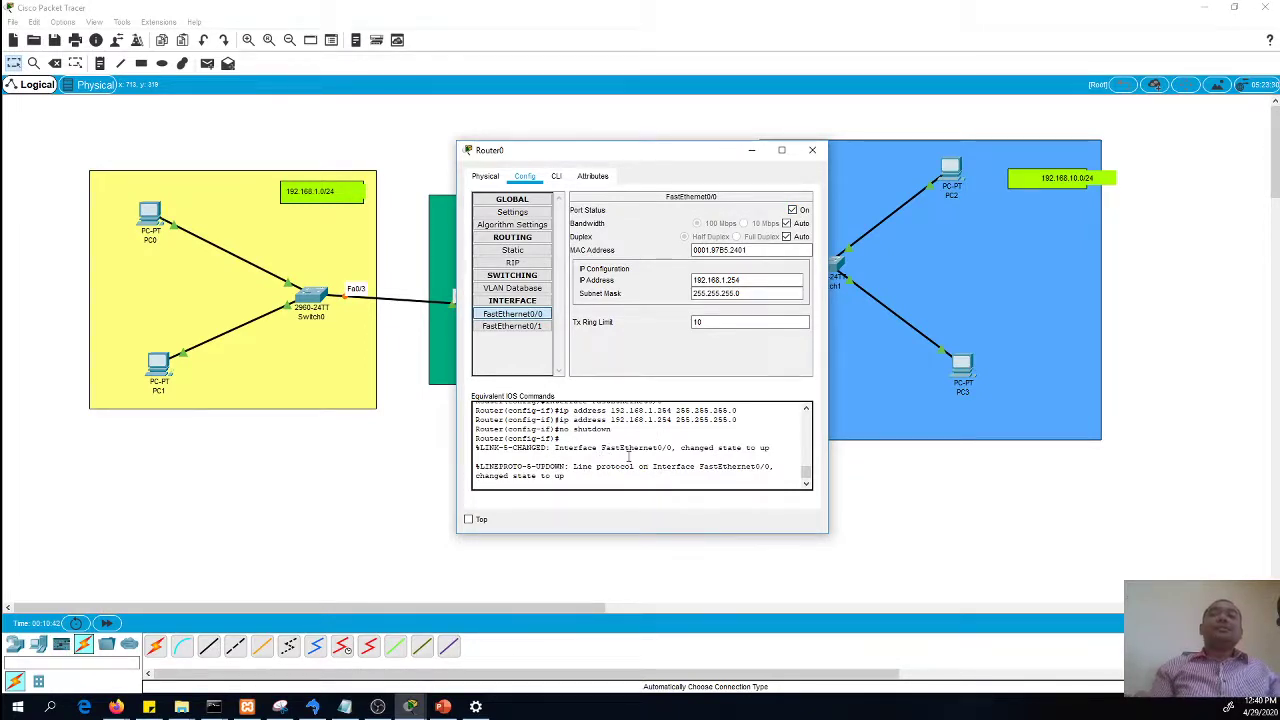
{"action": "left_click", "coordinate": [748, 281]}
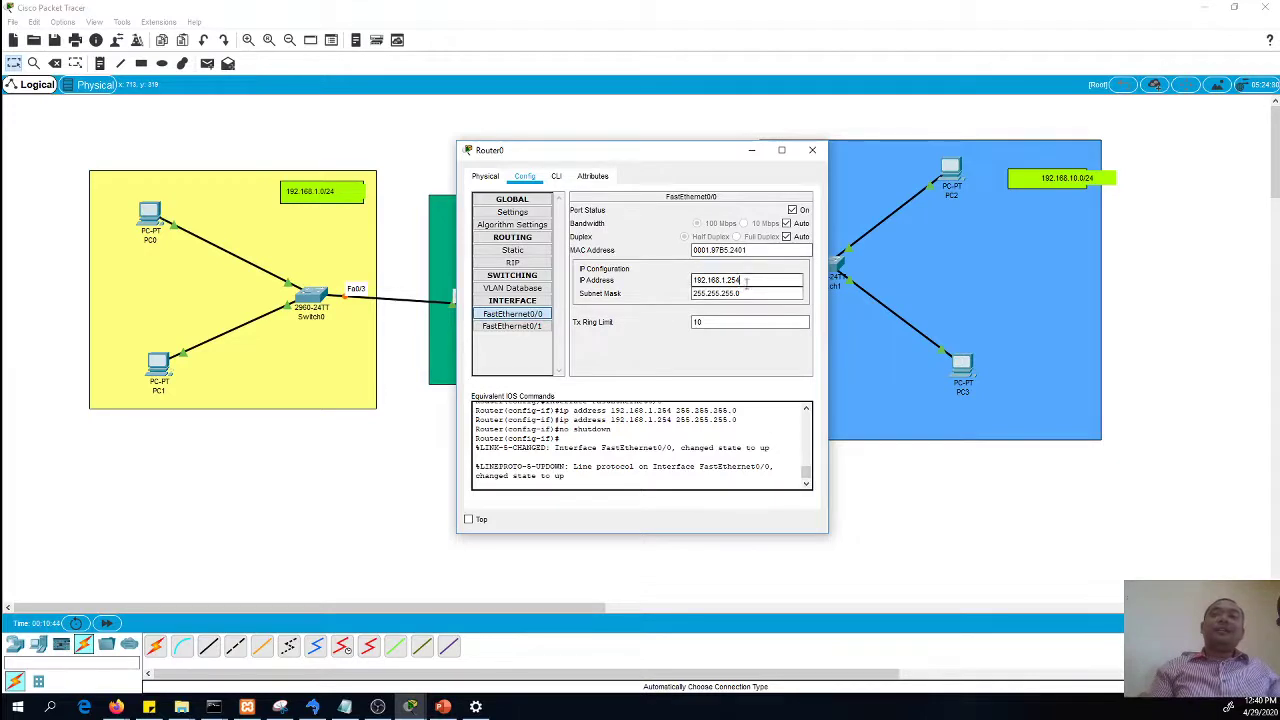
{"action": "left_click", "coordinate": [756, 297]}
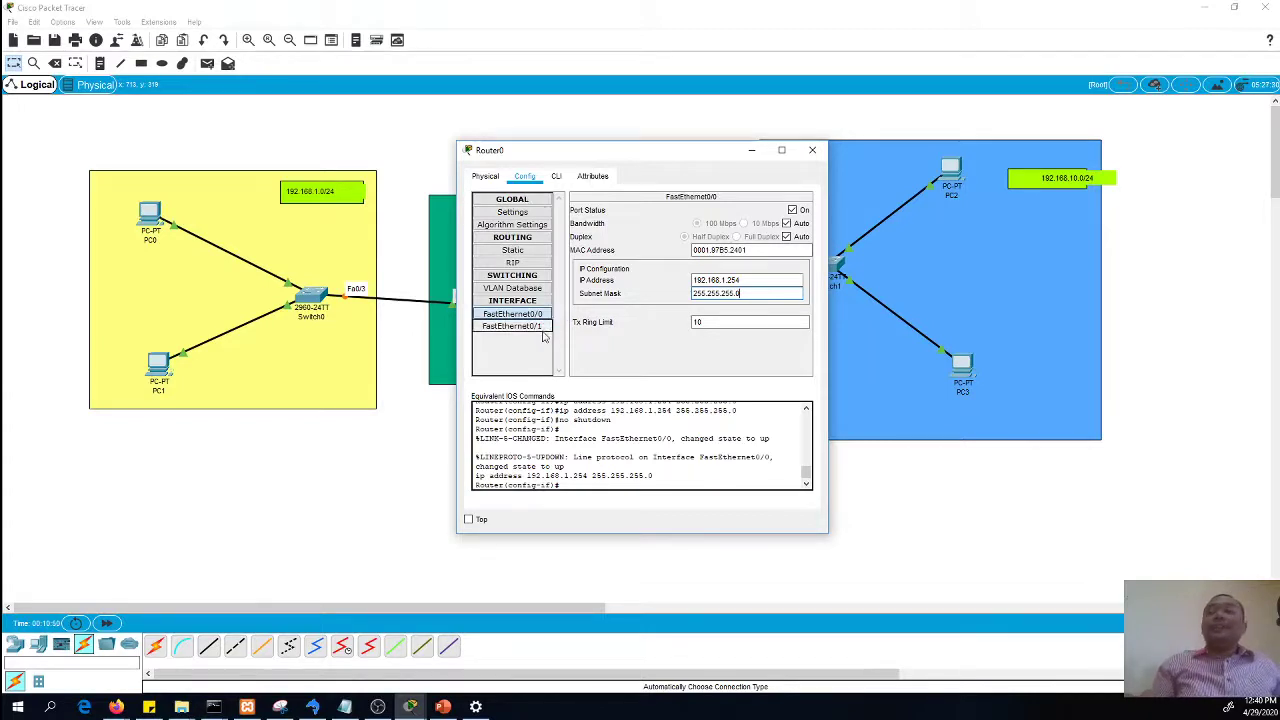
{"action": "left_click", "coordinate": [812, 150]}
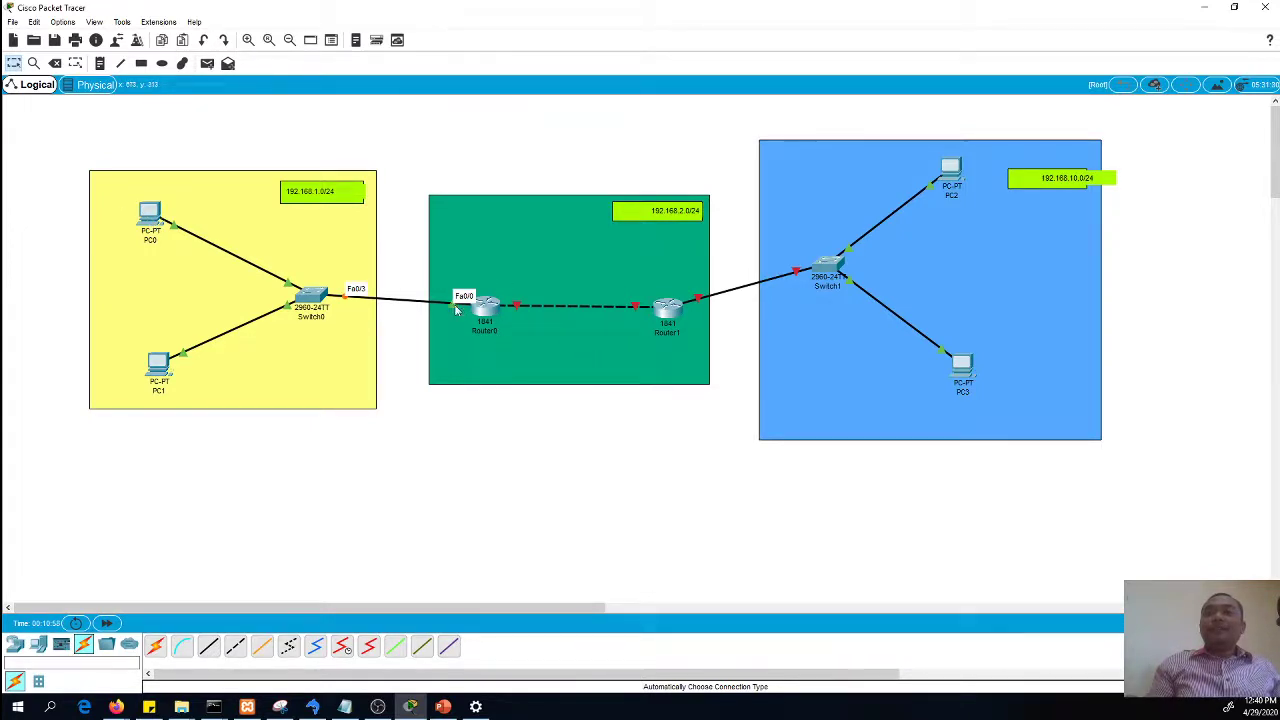
{"action": "left_click", "coordinate": [485, 314]}
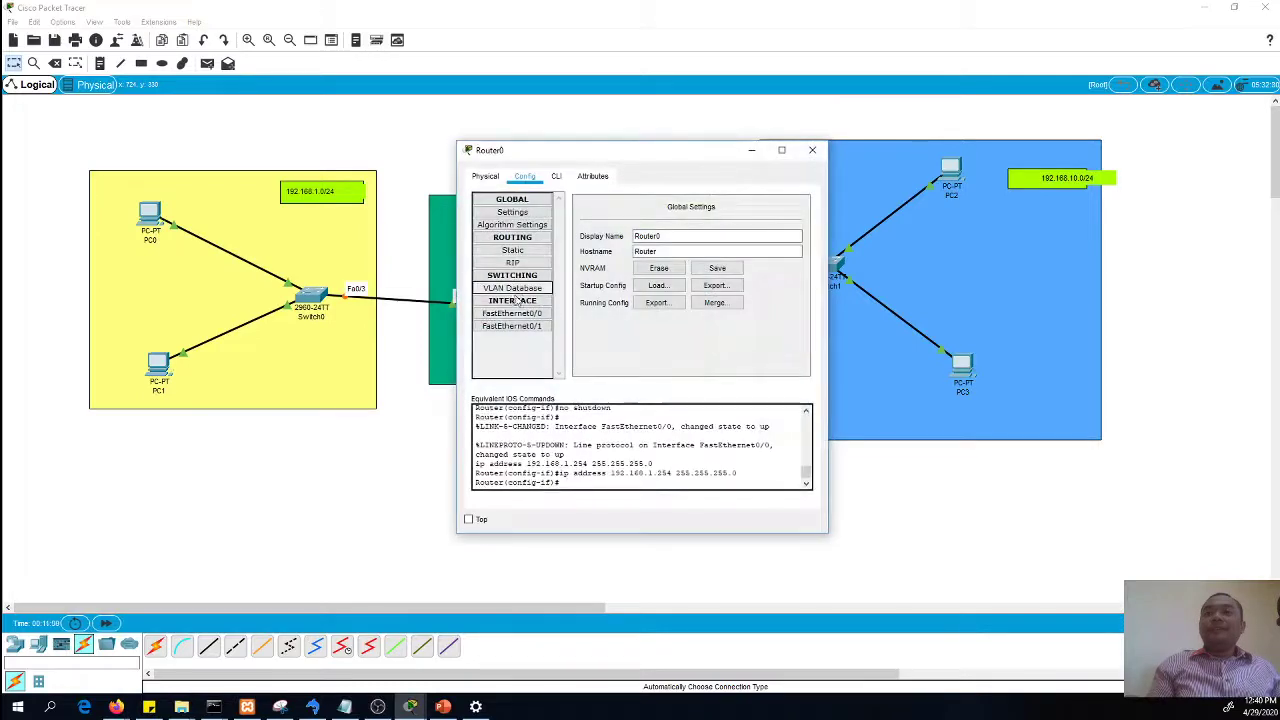
{"action": "left_click", "coordinate": [512, 314]}
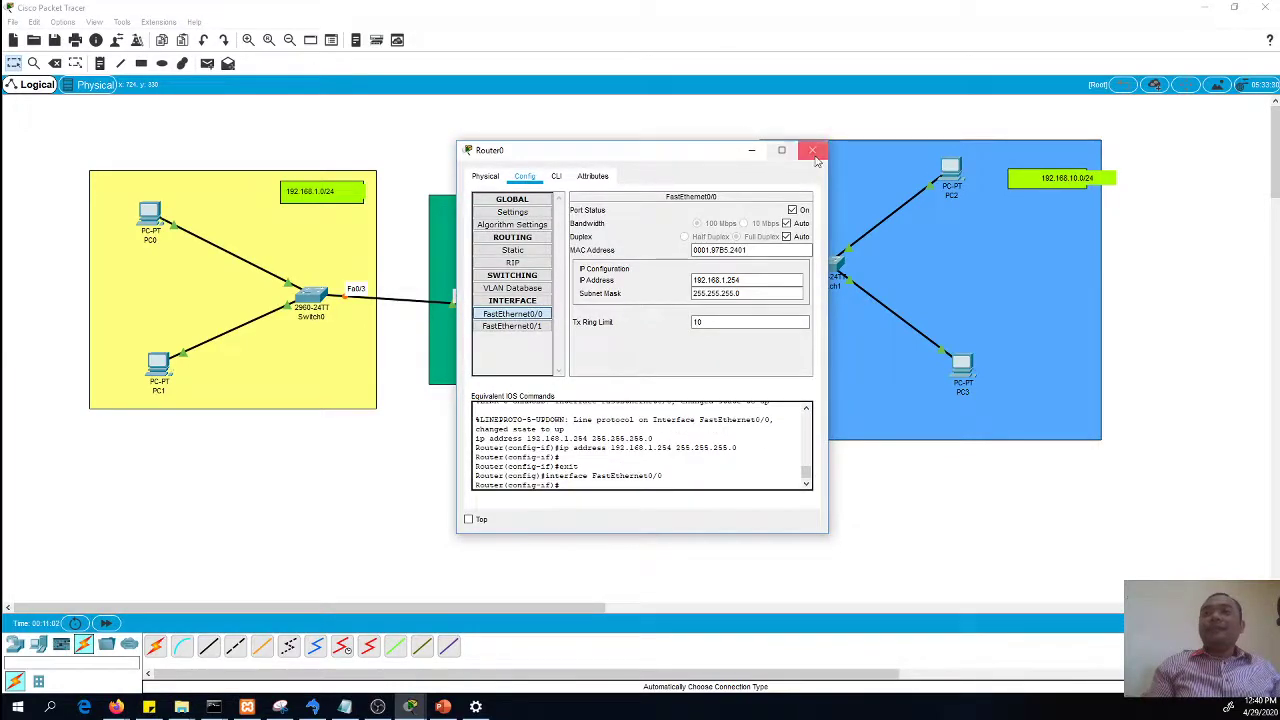
{"action": "left_click", "coordinate": [812, 151]}
From PC0's Command Prompt, ping its own address 192.168.1.1 and stop the ping early
{"action": "left_click", "coordinate": [150, 215]}
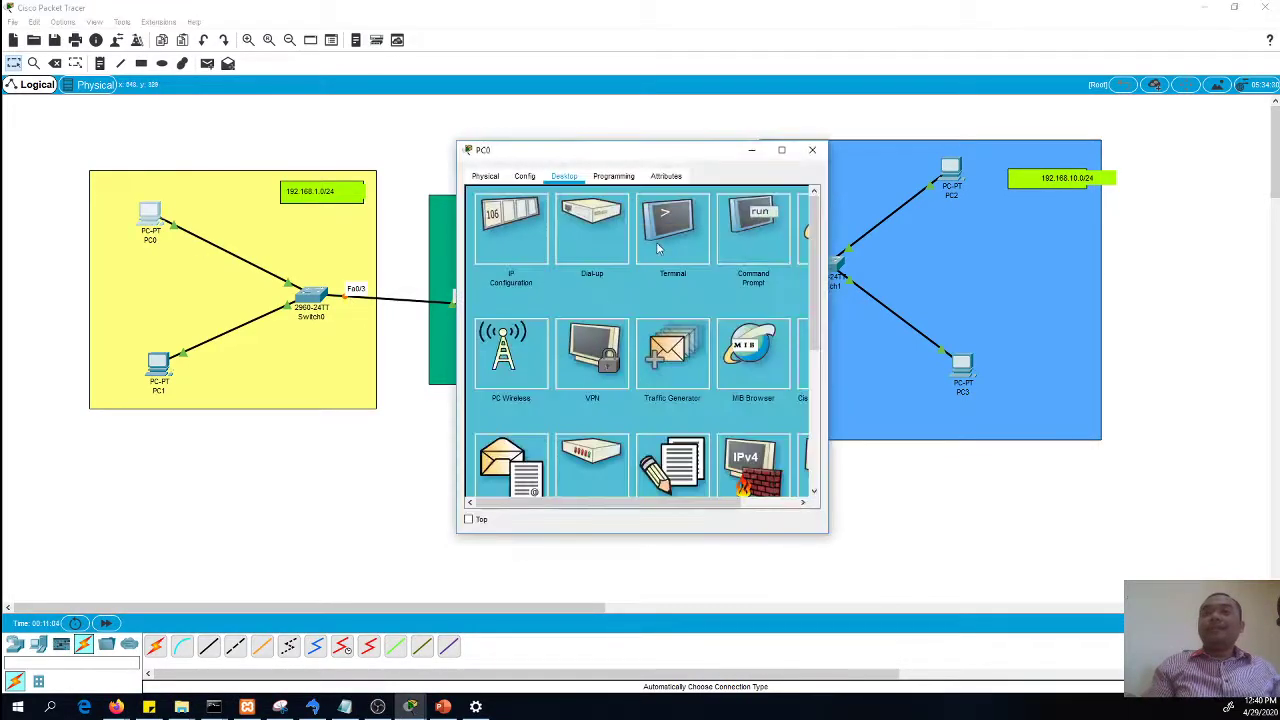
{"action": "left_click", "coordinate": [760, 245]}
{"action": "type", "text": "ping 192."}
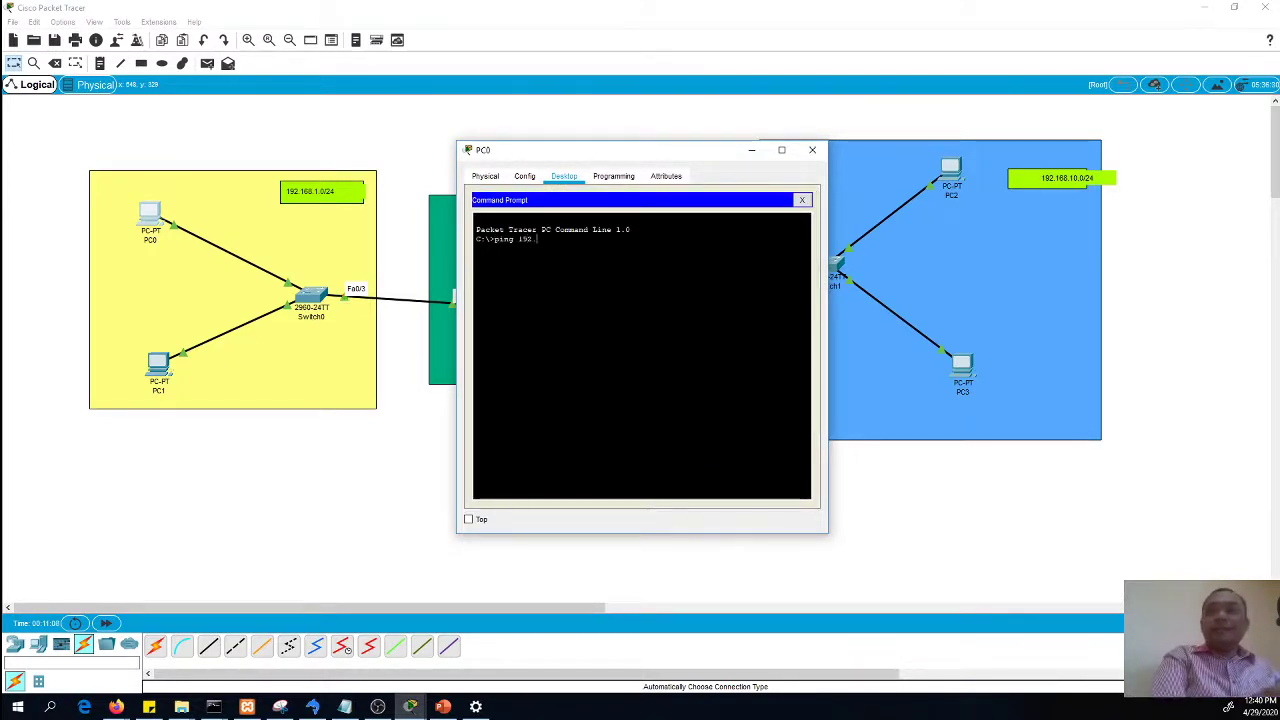
{"action": "type", "text": "168.1.1."}
{"action": "key", "text": "Return"}
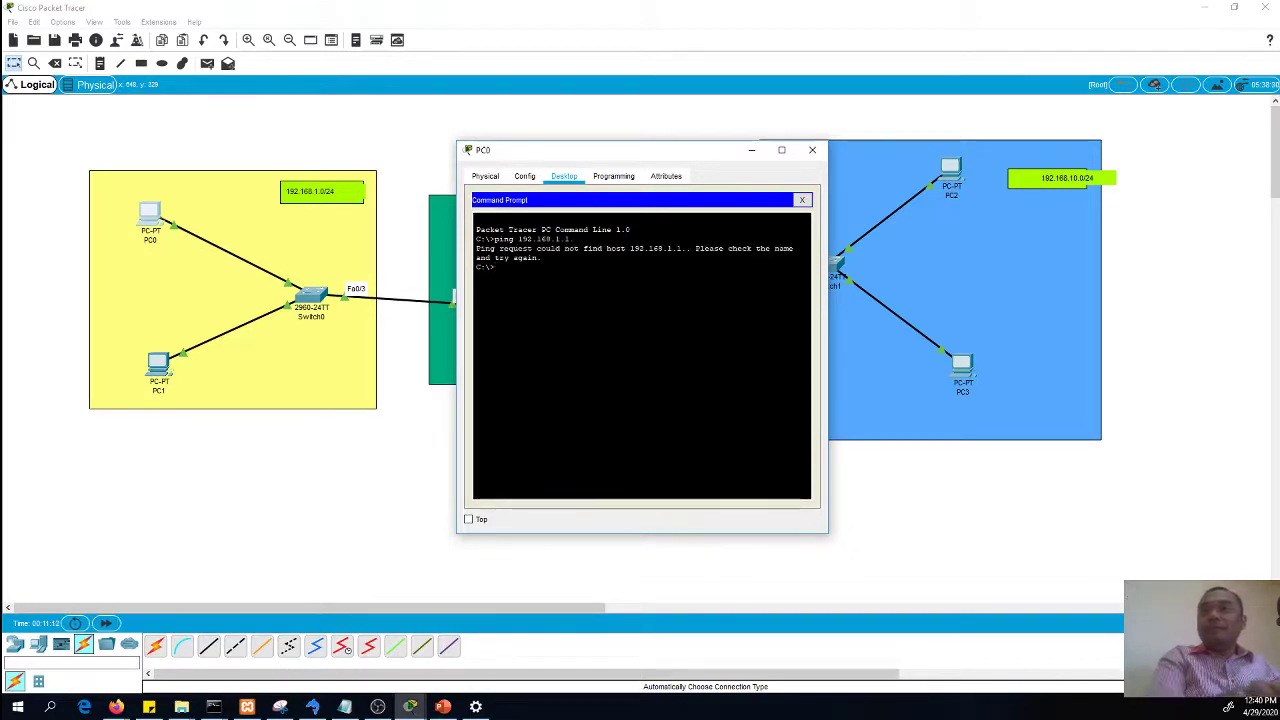
{"action": "key", "text": "Up"}
{"action": "key", "text": "Return"}
{"action": "key", "text": "ctrl+c"}
Ping PC1 at 192.168.1.2 from PC0's Command Prompt and stop the ping early
{"action": "key", "text": "Up"}
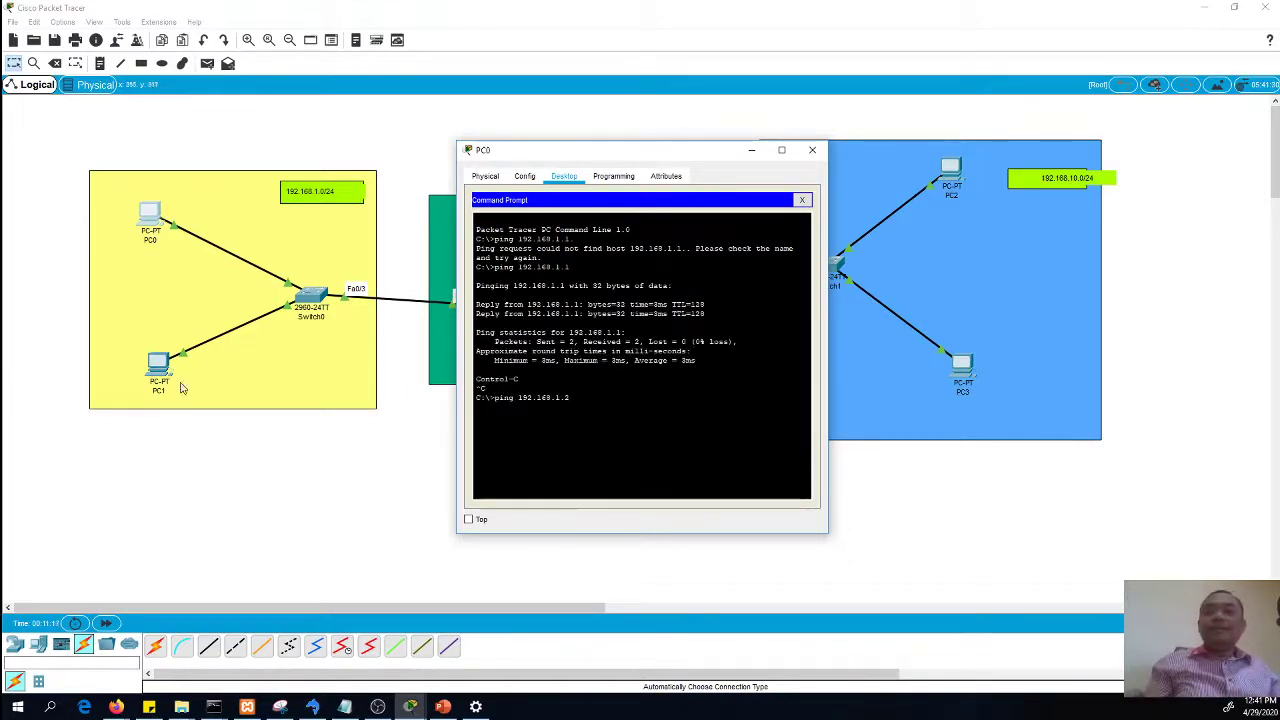
{"action": "key", "text": "Return"}
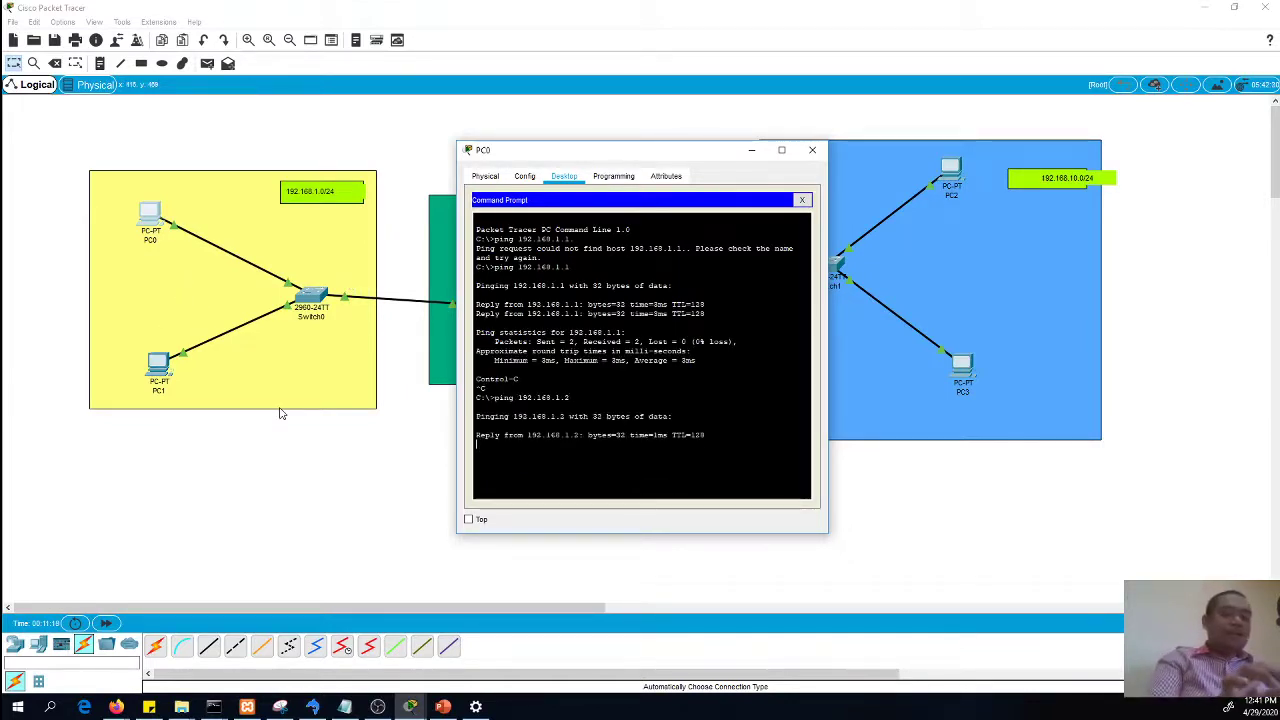
{"action": "key", "text": "ctrl+c"}
Ping Router0's interface at 192.168.1.254 from PC0's Command Prompt, and close PC0's window
{"action": "key", "text": "Up"}
{"action": "key", "text": "BackSpace"}
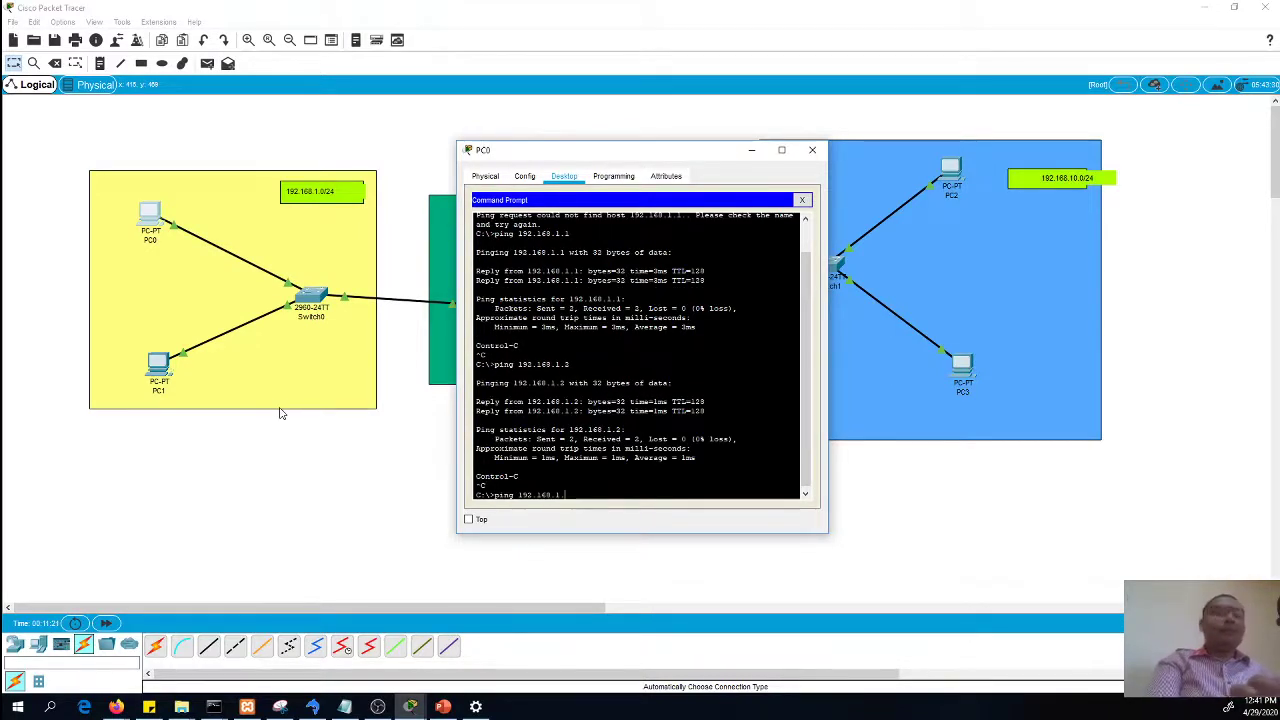
{"action": "type", "text": "254"}
{"action": "key", "text": "Return"}
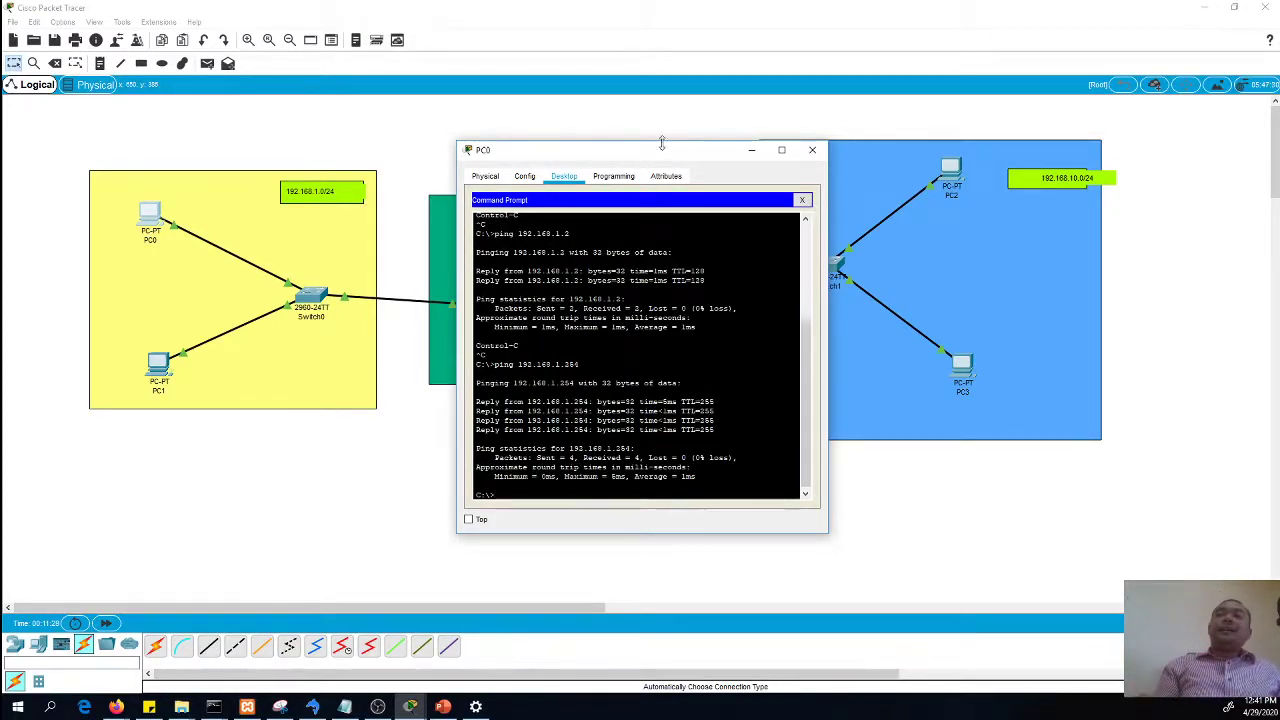
{"action": "left_click_drag", "start_coordinate": [663, 141], "coordinate": [859, 163]}
{"action": "left_click_drag", "start_coordinate": [713, 170], "coordinate": [929, 143]}
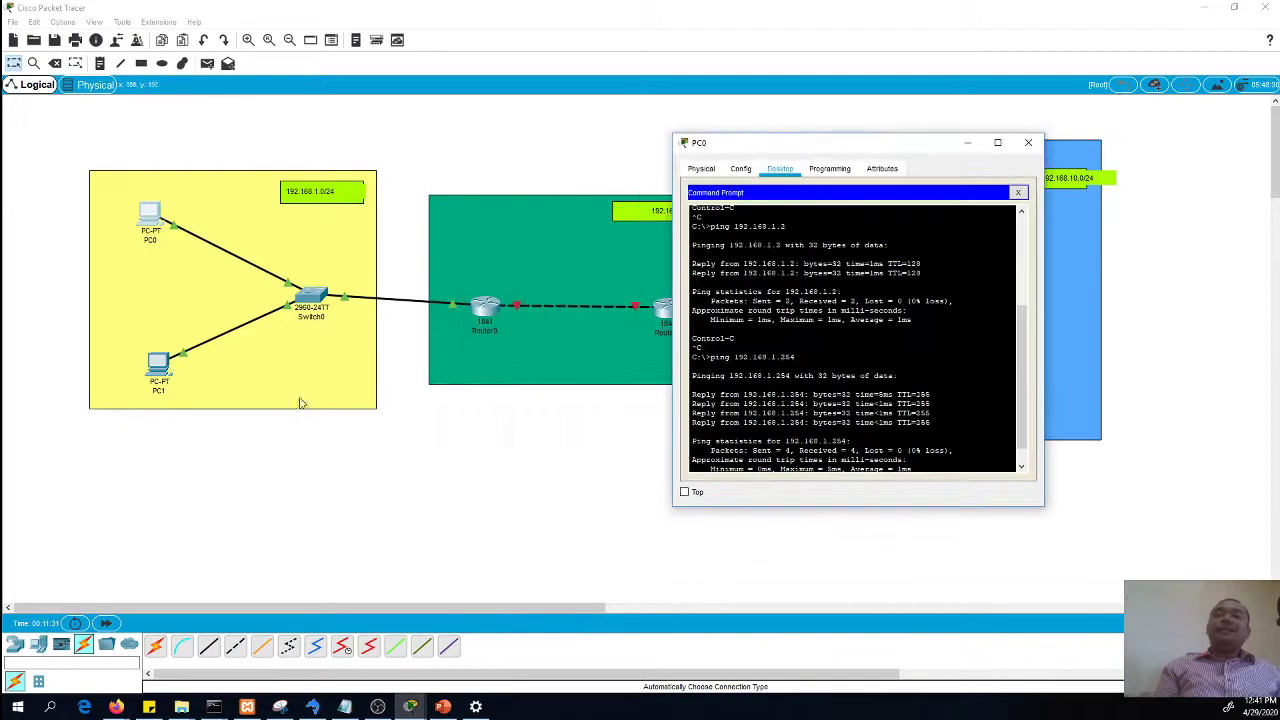
{"action": "left_click", "coordinate": [1028, 142]}
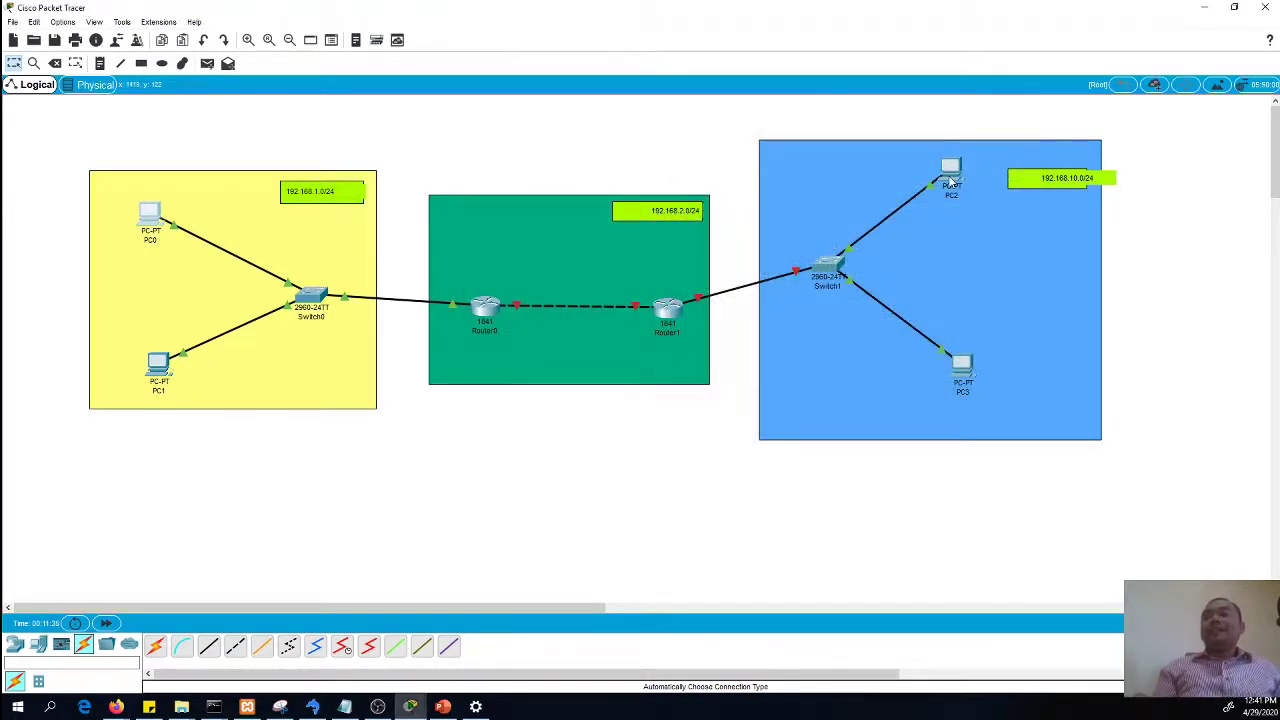
Configure PC2 with the static IP address 192.168.10.1 and subnet mask 255.255.255.0, and close its IP configuration
{"action": "left_click", "coordinate": [951, 172]}
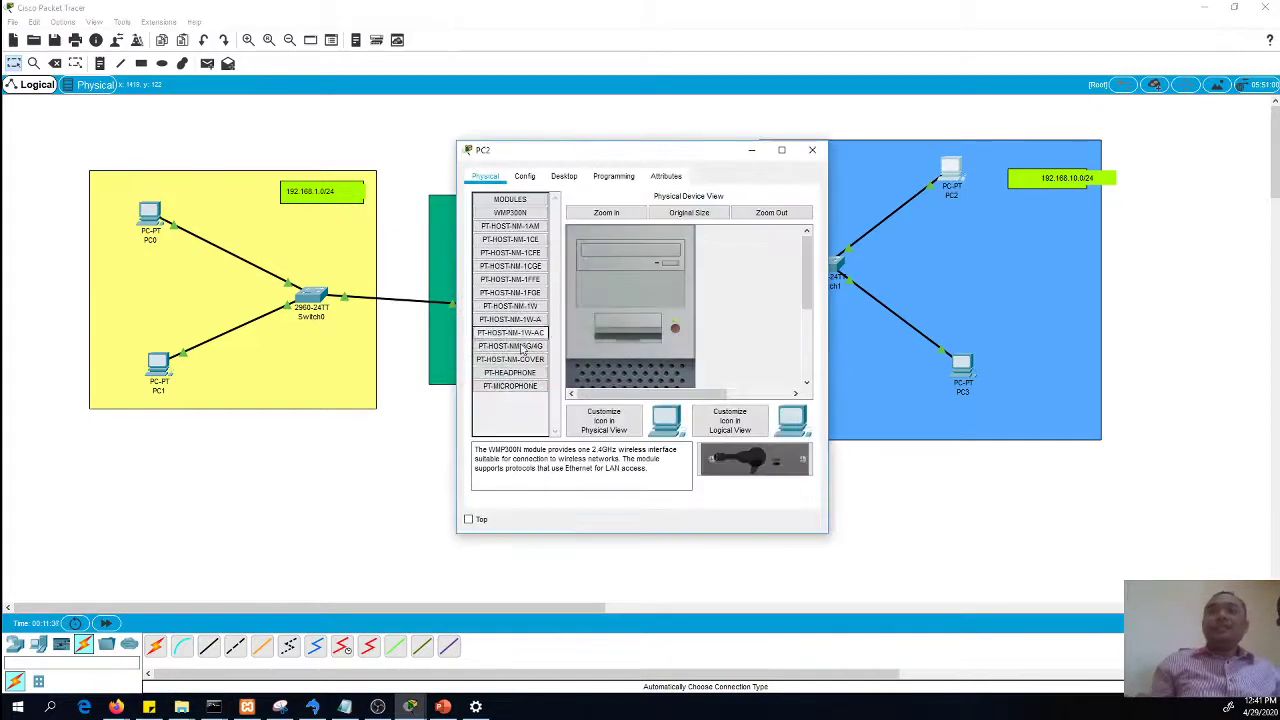
{"action": "left_click", "coordinate": [564, 176]}
{"action": "left_click", "coordinate": [515, 215]}
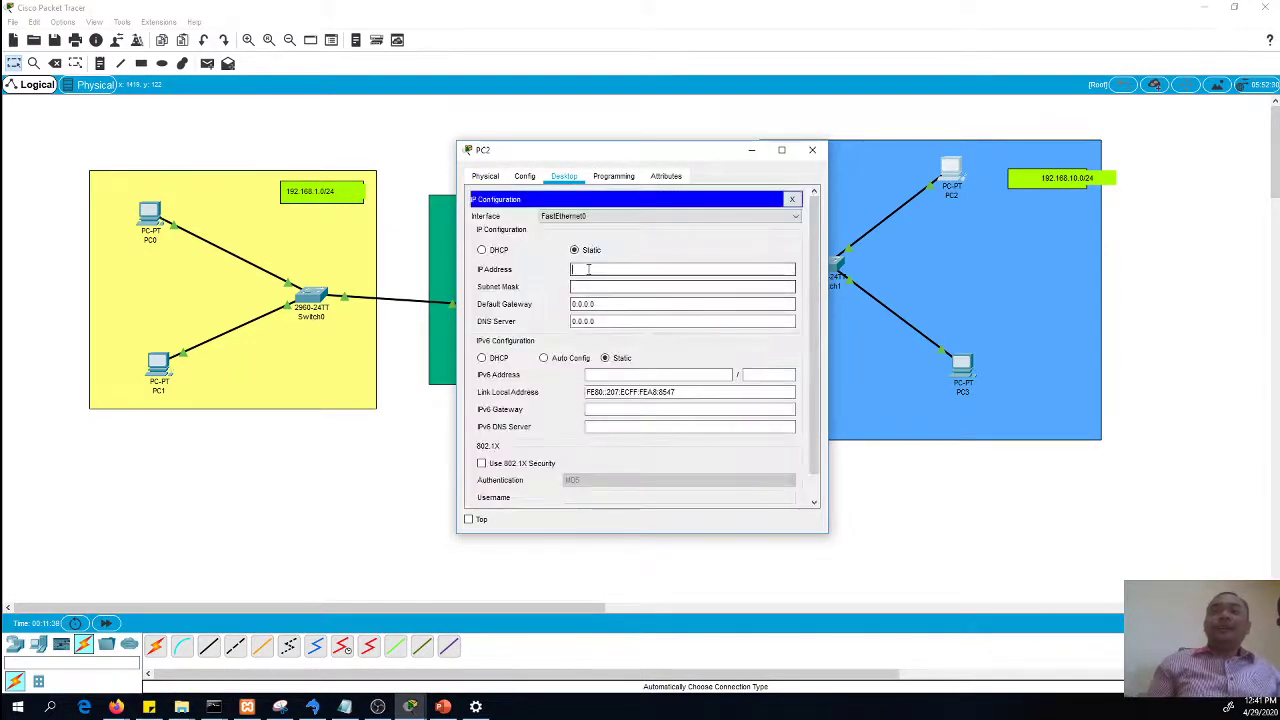
{"action": "left_click", "coordinate": [589, 269]}
{"action": "type", "text": "192.16"}
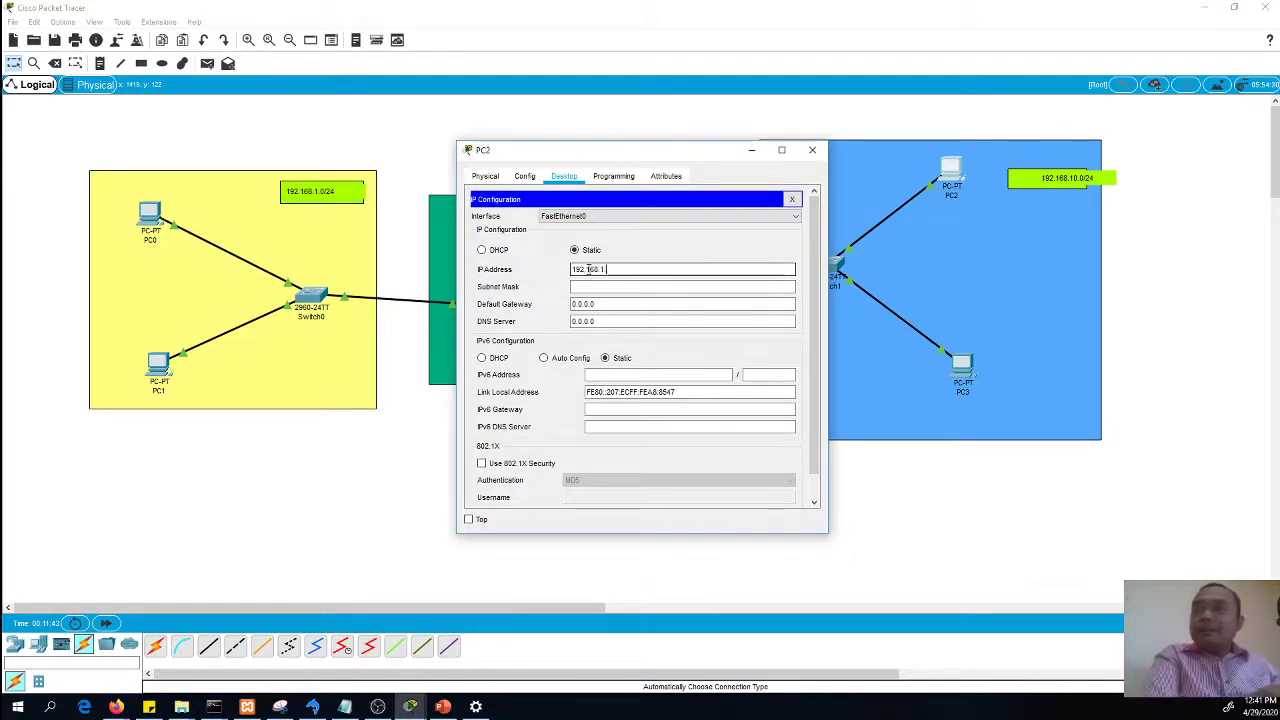
{"action": "type", "text": "8.10.1"}
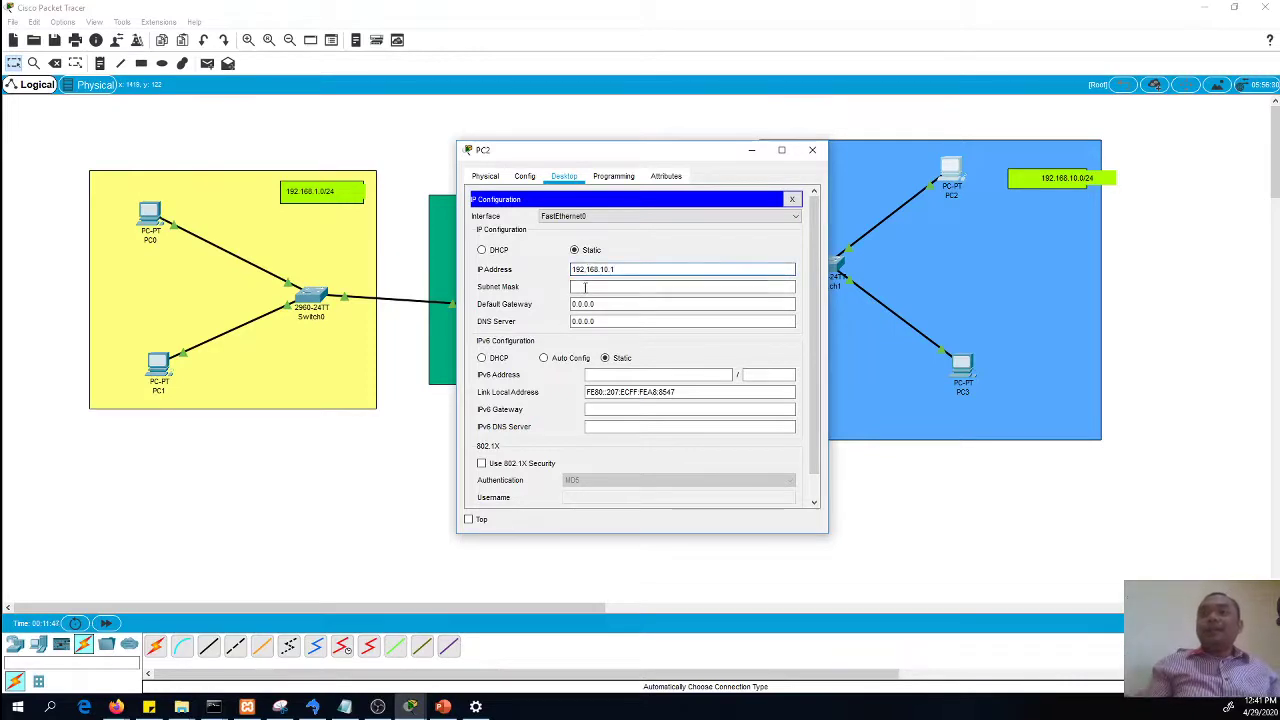
{"action": "left_click", "coordinate": [585, 287]}
{"action": "left_click", "coordinate": [679, 363]}
{"action": "left_click", "coordinate": [604, 270]}
{"action": "type", "text": "192"}
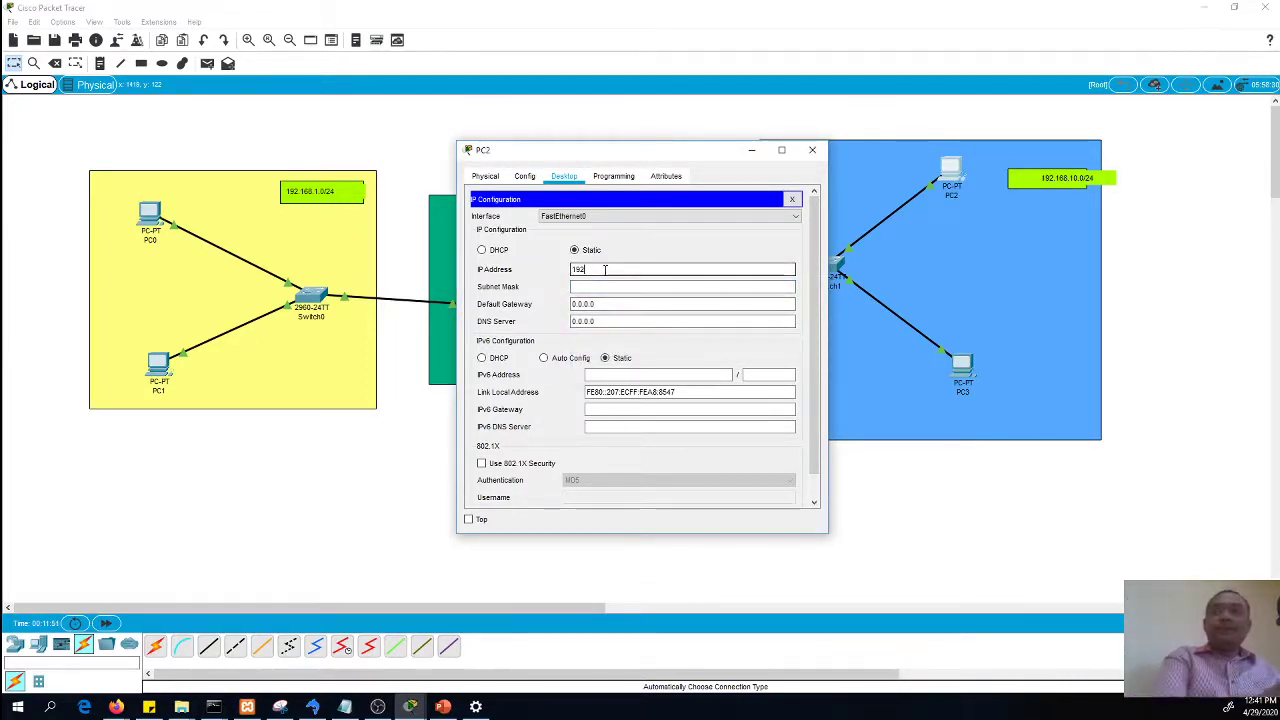
{"action": "type", "text": ".168.10.1"}
{"action": "key", "text": "Tab"}
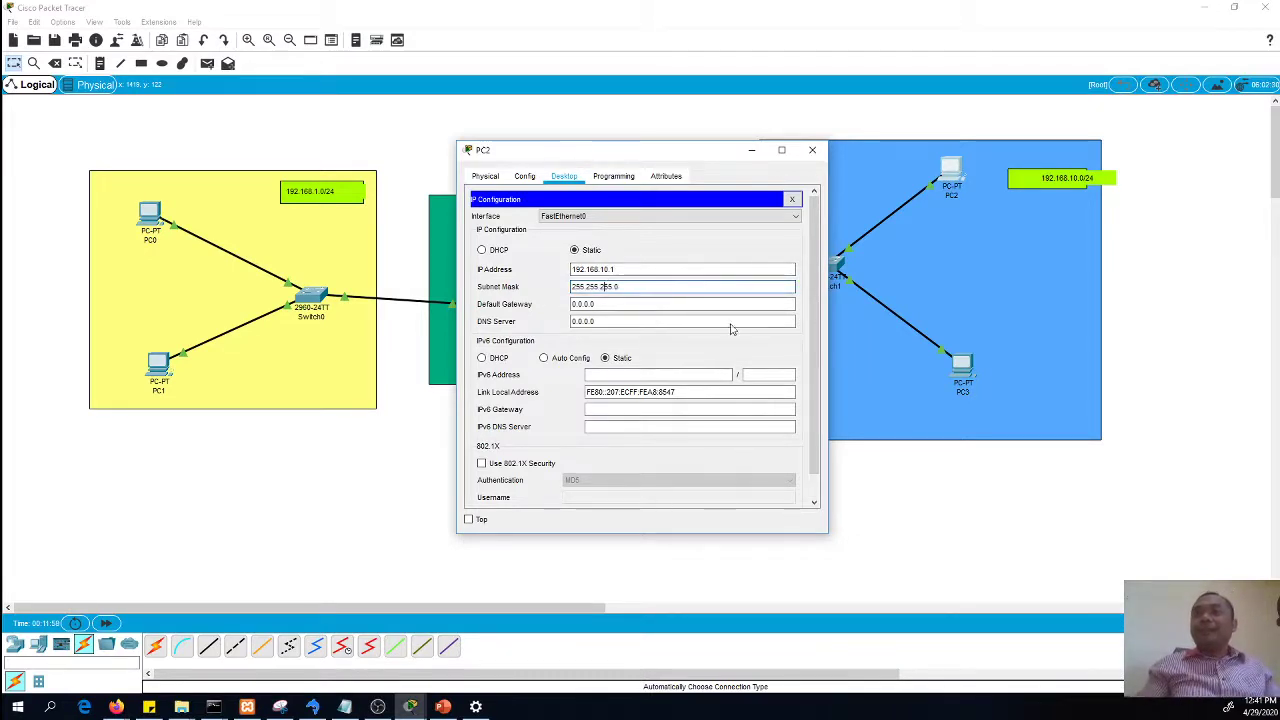
{"action": "left_click", "coordinate": [791, 199]}
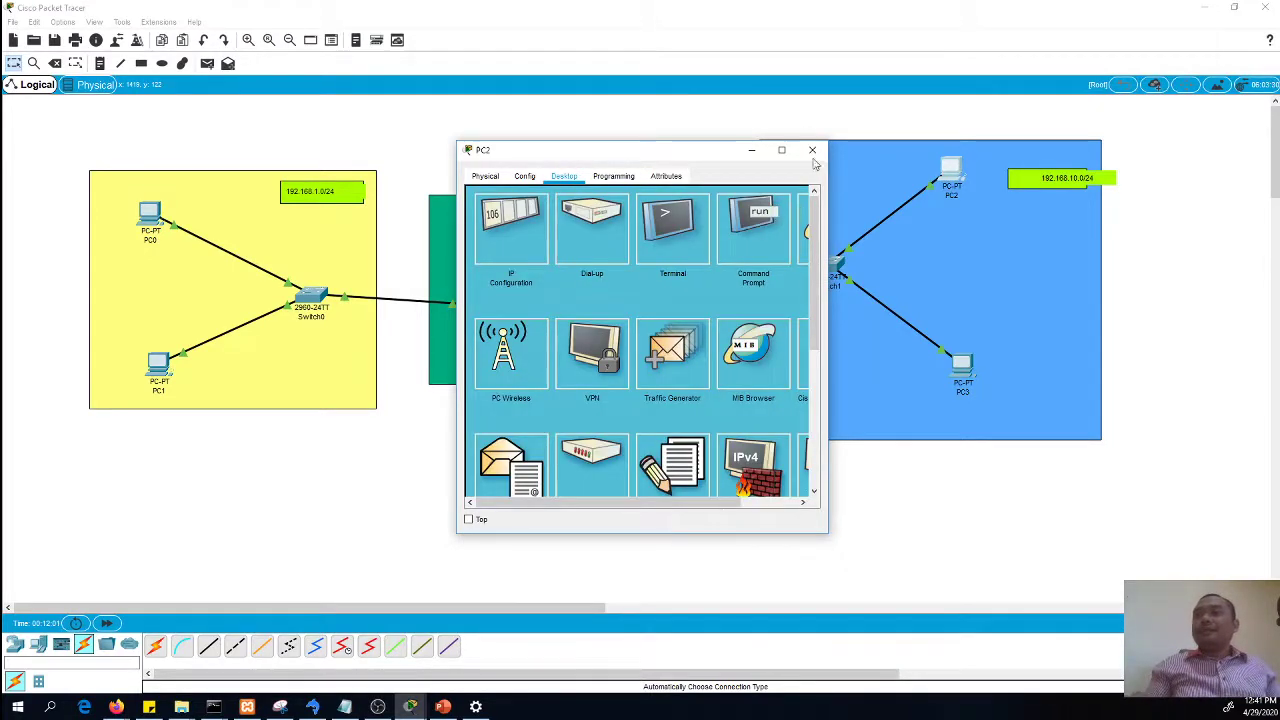
Configure PC3 with the static IP address 192.168.10.2 and subnet mask 255.255.255.0, and close its window
{"action": "left_click", "coordinate": [812, 150]}
{"action": "left_click", "coordinate": [961, 365]}
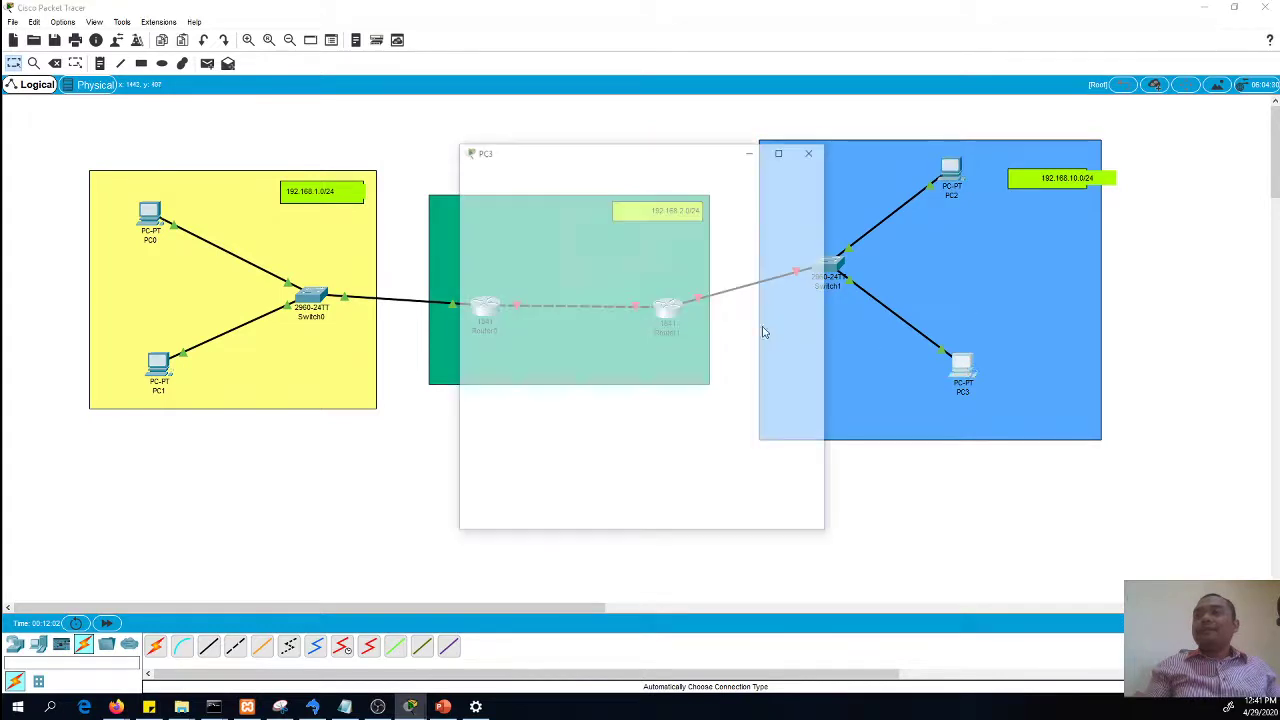
{"action": "left_click", "coordinate": [566, 177]}
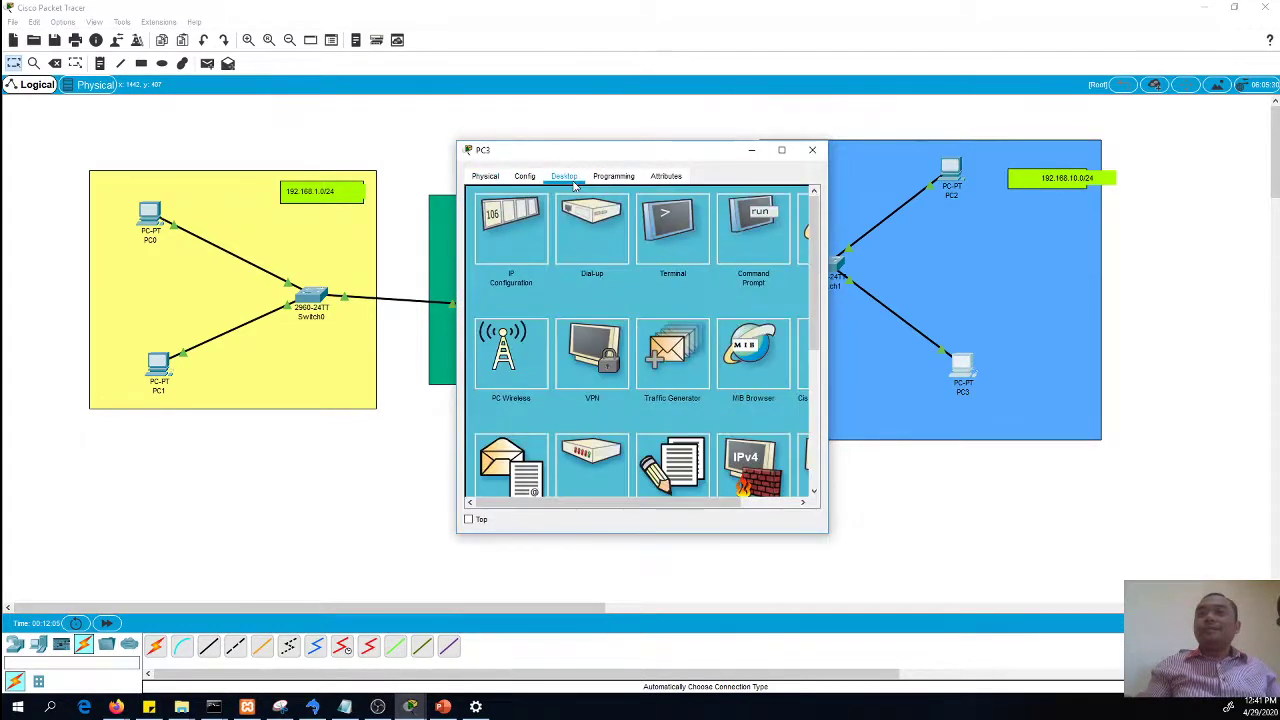
{"action": "left_click", "coordinate": [506, 237]}
{"action": "left_click", "coordinate": [590, 268]}
{"action": "type", "text": "192.168"}
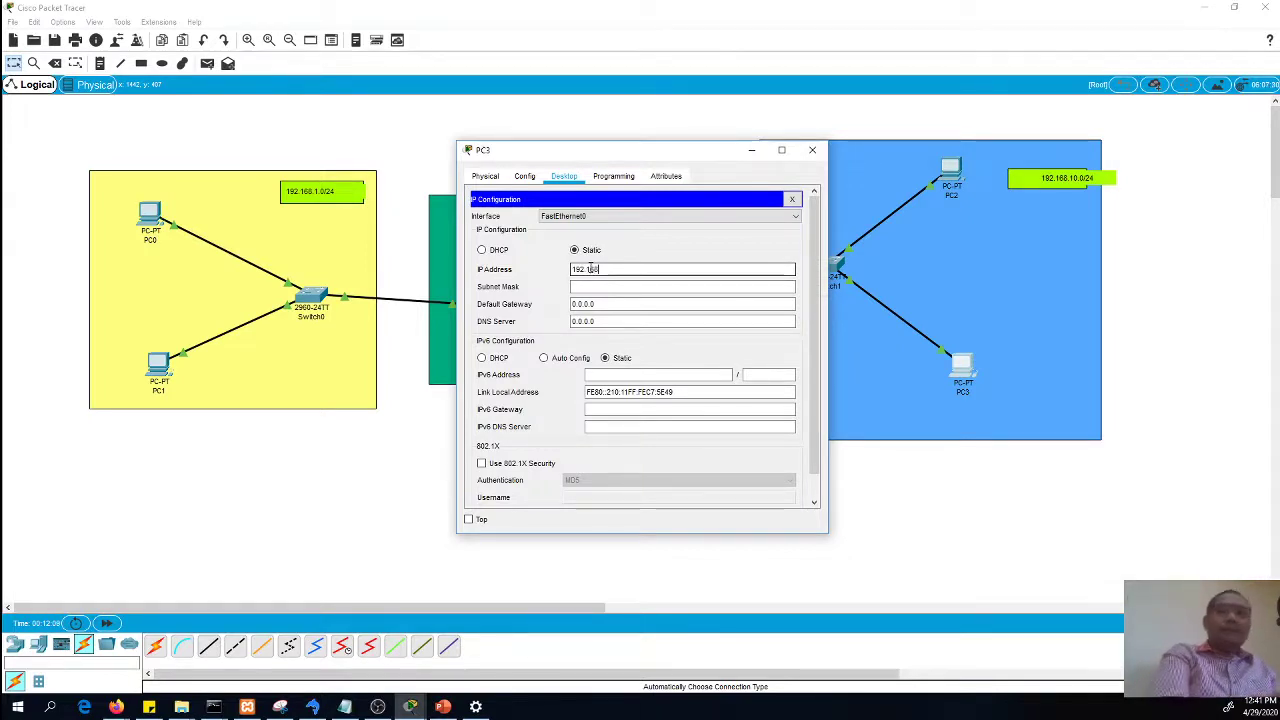
{"action": "type", "text": ".1.10"}
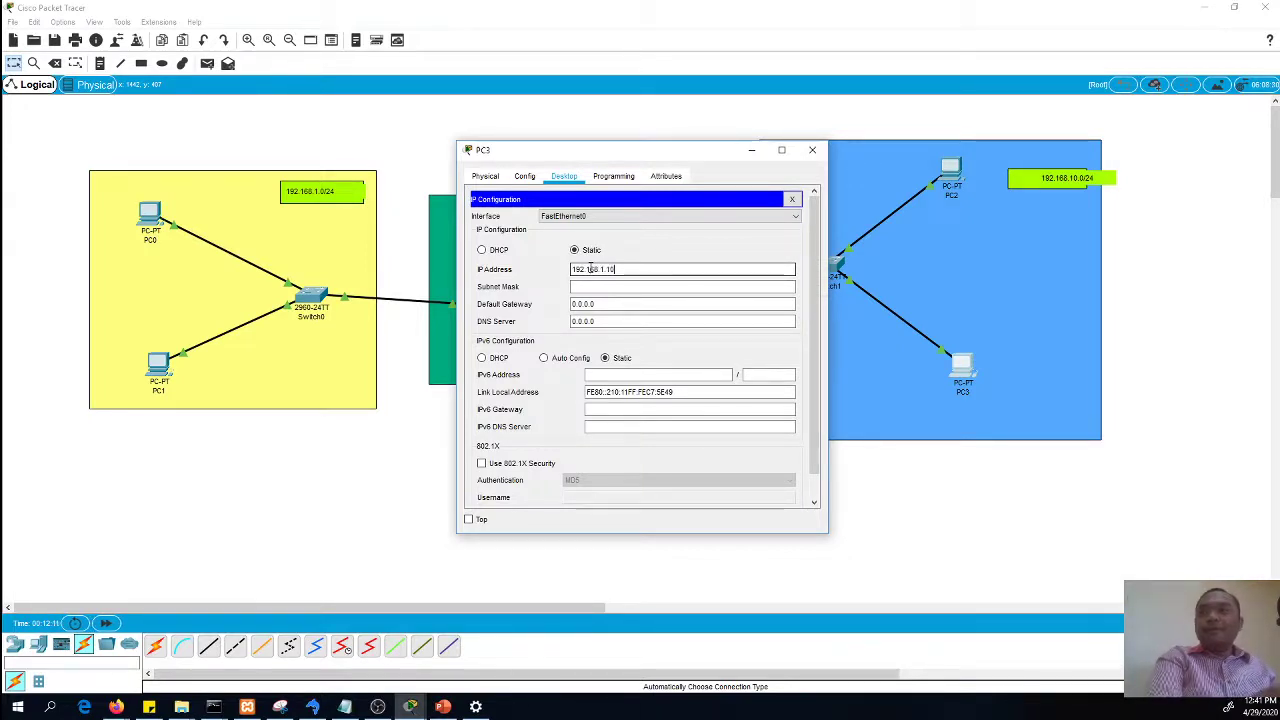
{"action": "key", "text": "BackSpace"}
{"action": "key", "text": "BackSpace"}
{"action": "key", "text": "BackSpace"}
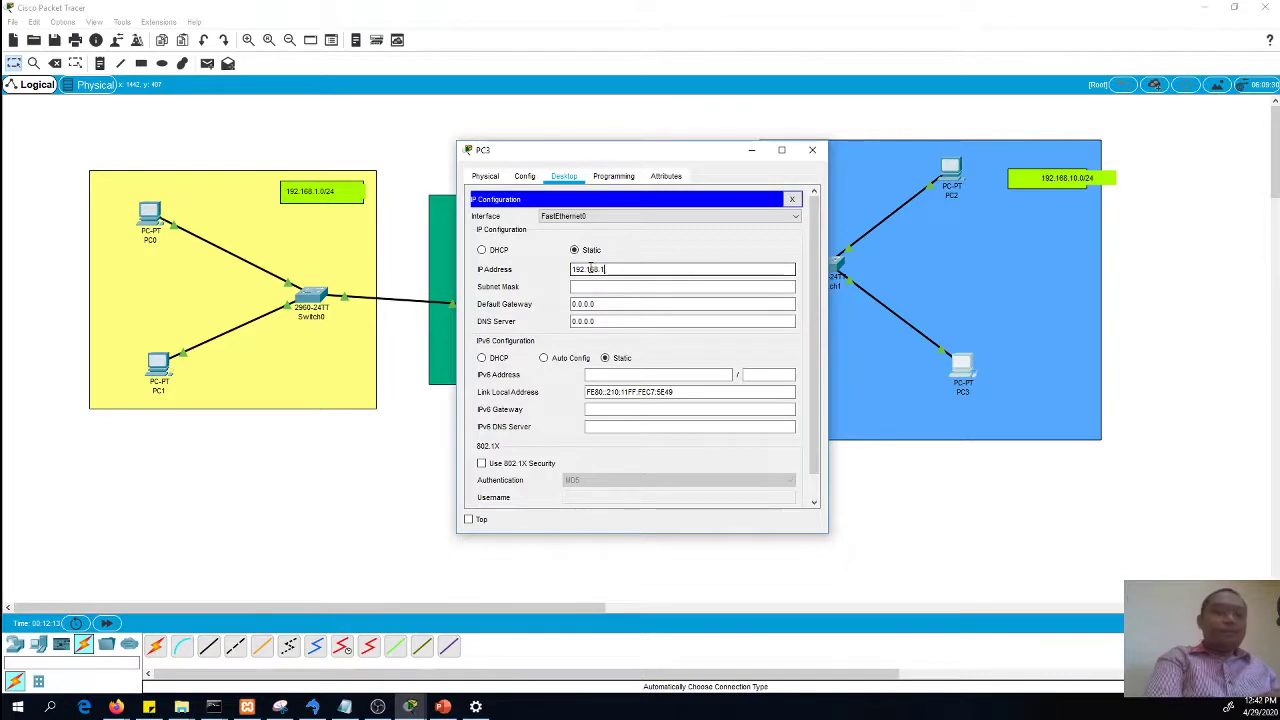
{"action": "type", "text": "0.2"}
{"action": "key", "text": "Tab"}
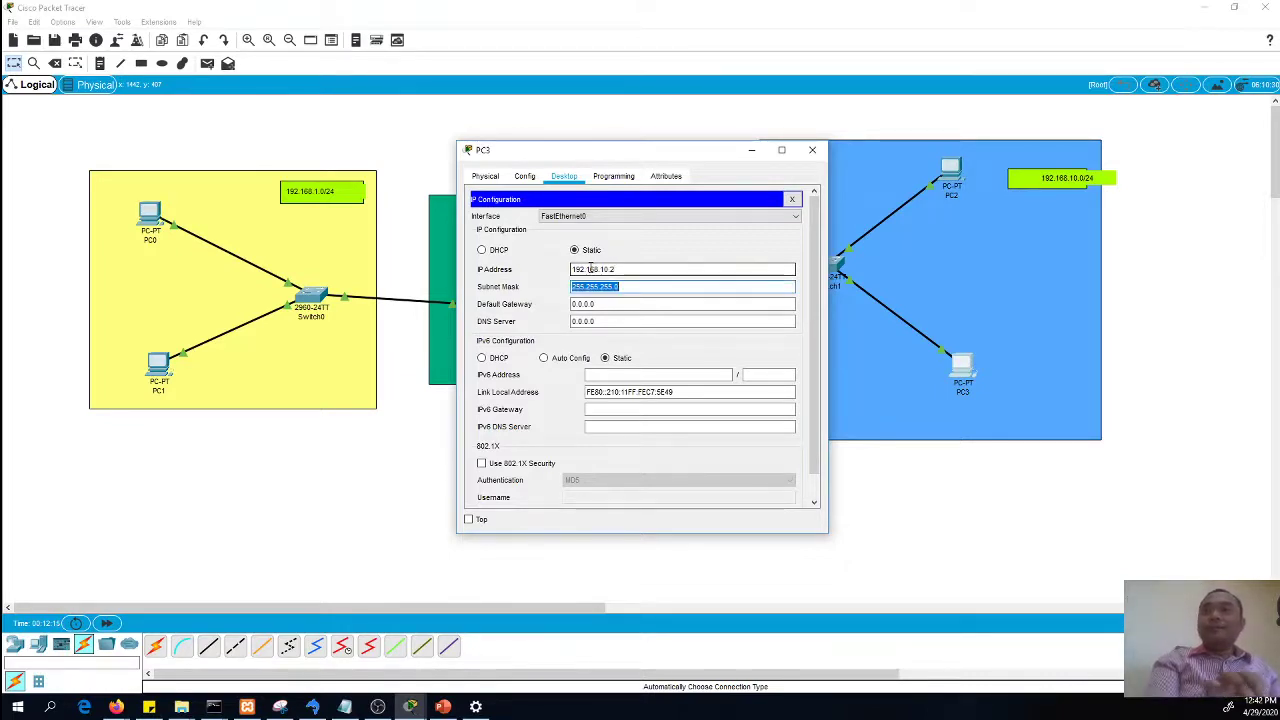
{"action": "left_click_drag", "start_coordinate": [651, 271], "coordinate": [552, 267]}
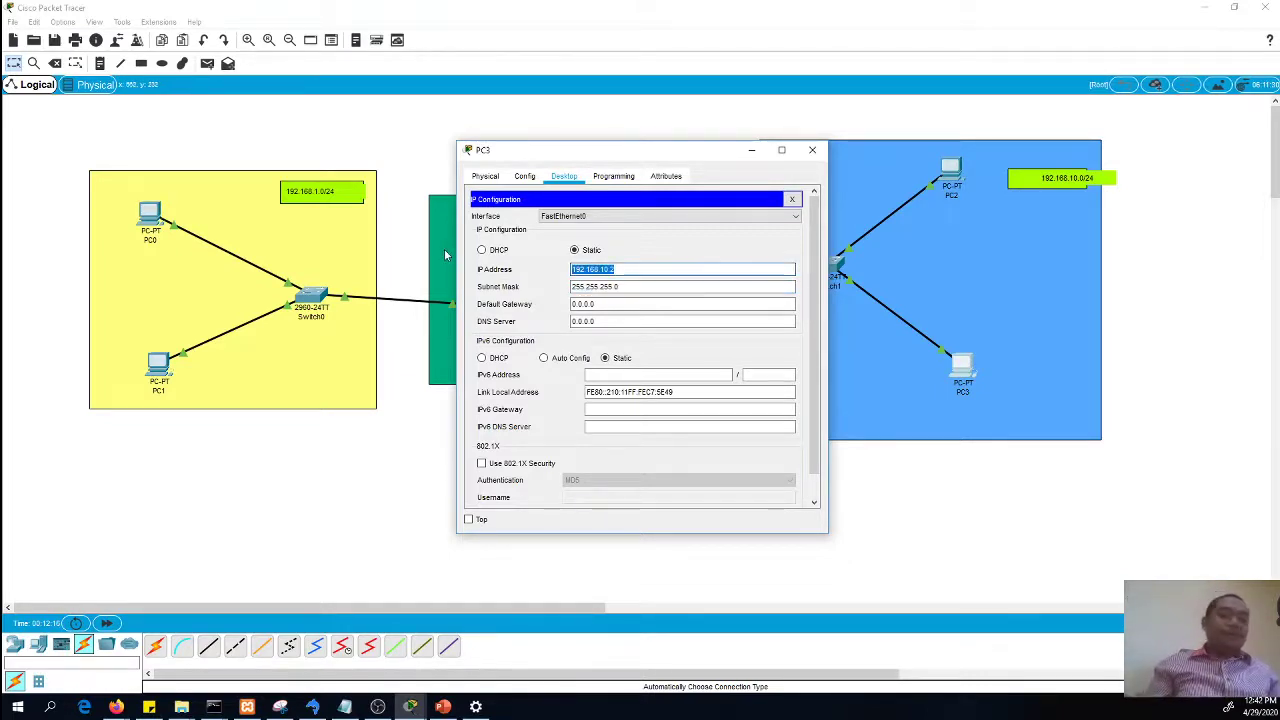
{"action": "left_click", "coordinate": [646, 303]}
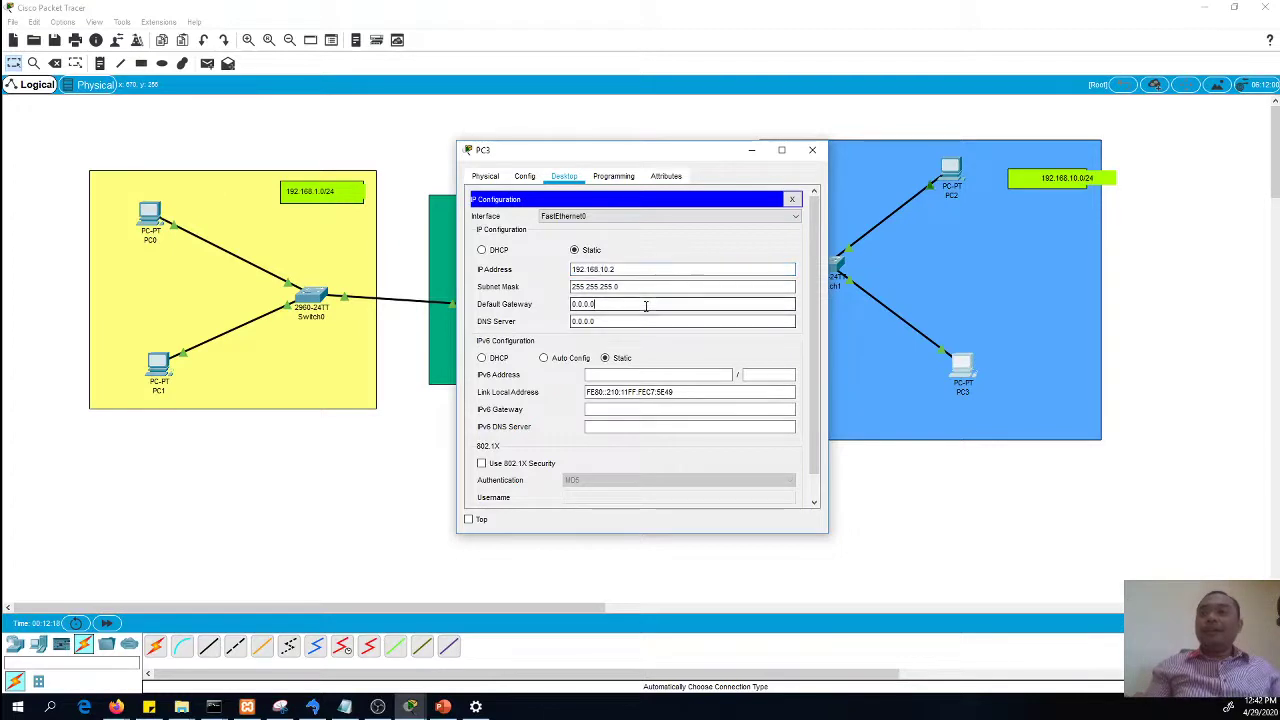
{"action": "left_click", "coordinate": [813, 151]}
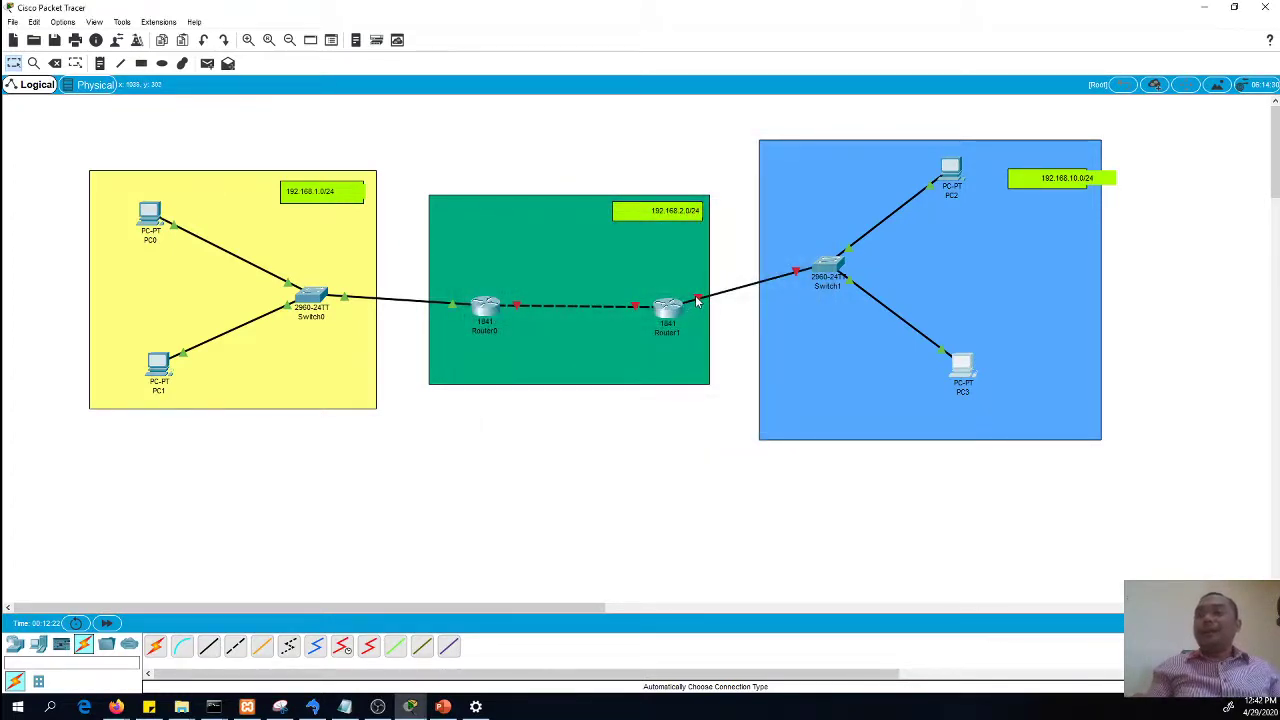
Configure Router1's FastEthernet0/0 with IP address 192.168.10.254 and subnet mask 255.255.255.0, enable the port, and close the router's window
{"action": "left_click", "coordinate": [668, 310]}
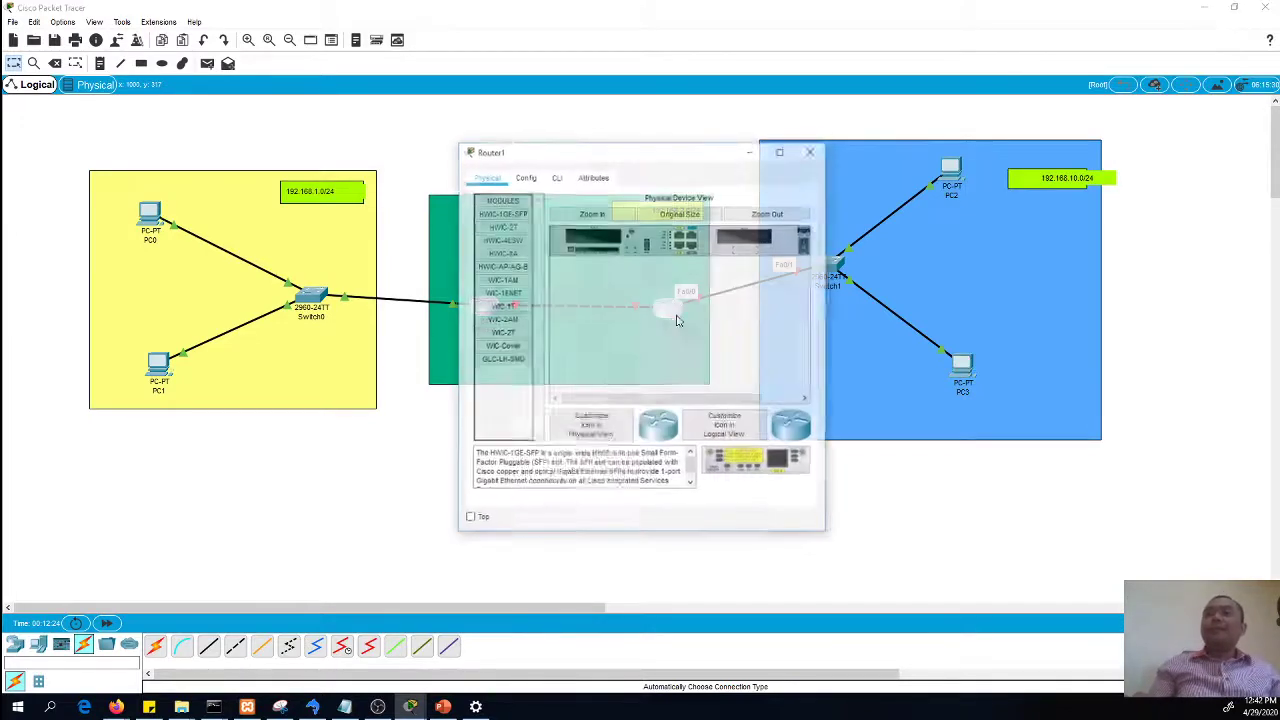
{"action": "left_click", "coordinate": [556, 176]}
{"action": "left_click", "coordinate": [524, 177]}
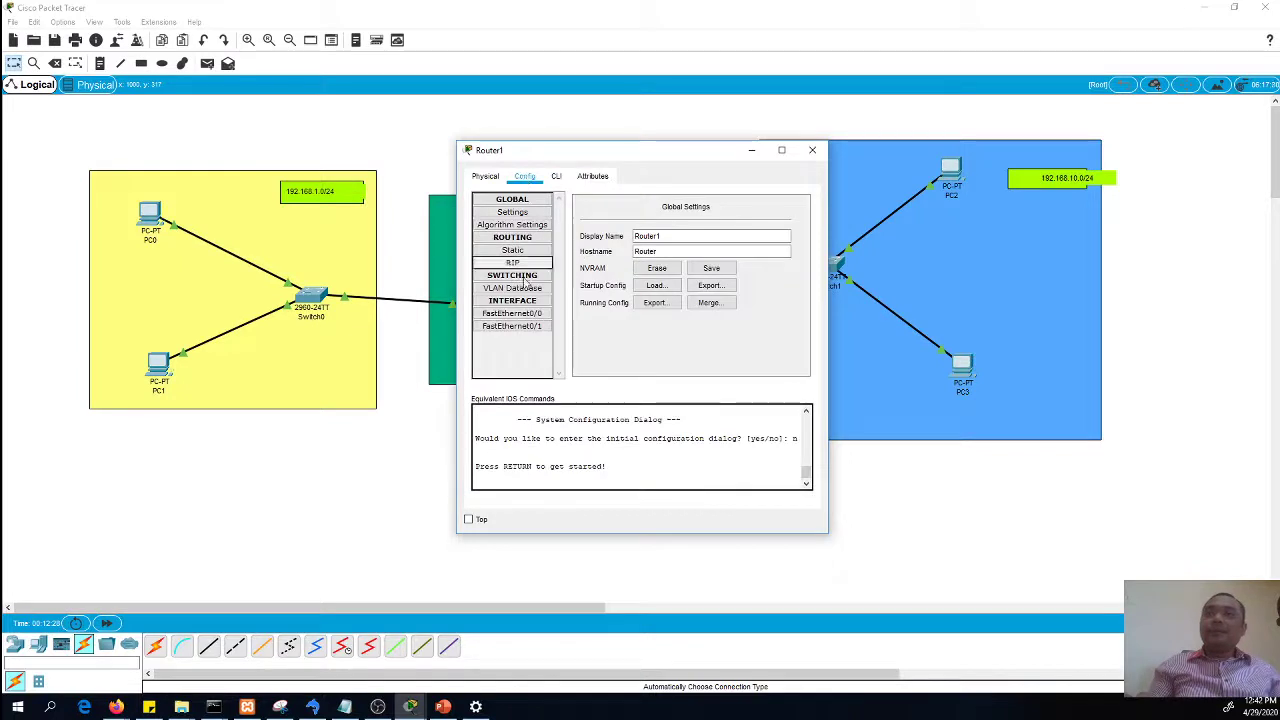
{"action": "left_click", "coordinate": [511, 313]}
{"action": "left_click", "coordinate": [708, 281]}
{"action": "type", "text": "192.168.10.2"}
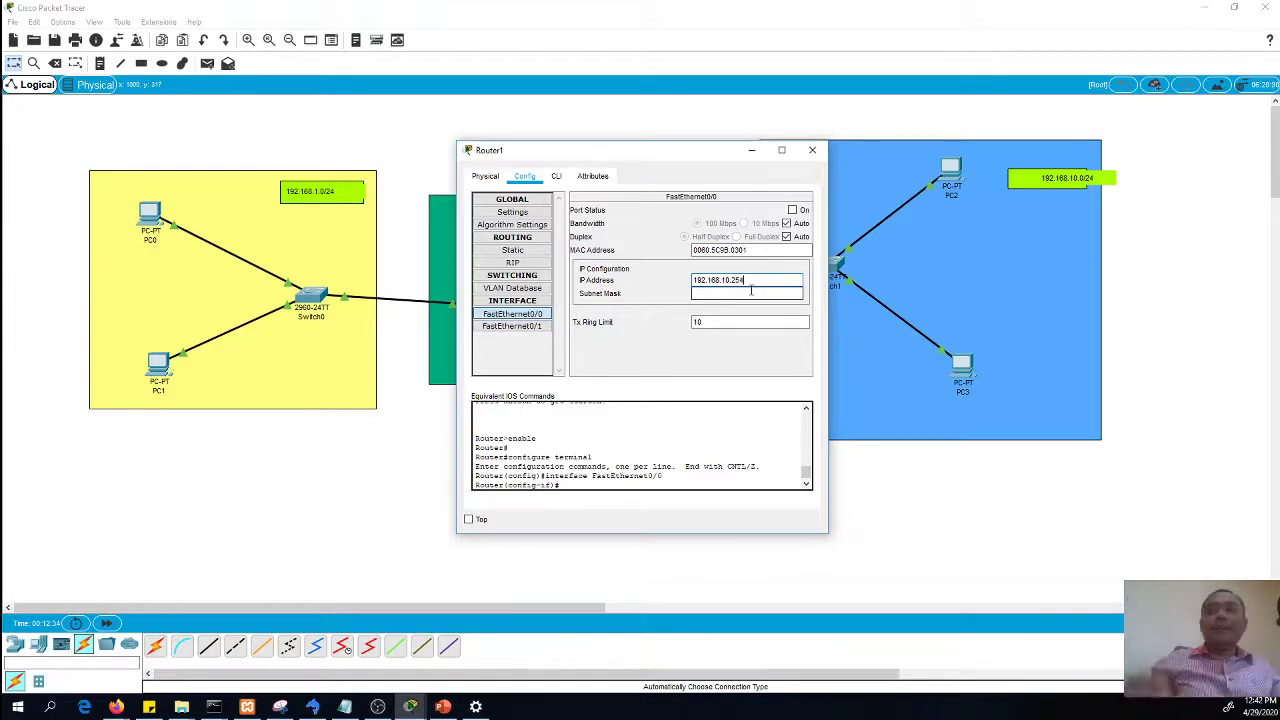
{"action": "type", "text": "54"}
{"action": "left_click", "coordinate": [750, 290]}
{"action": "left_click", "coordinate": [792, 211]}
{"action": "left_click", "coordinate": [792, 211]}
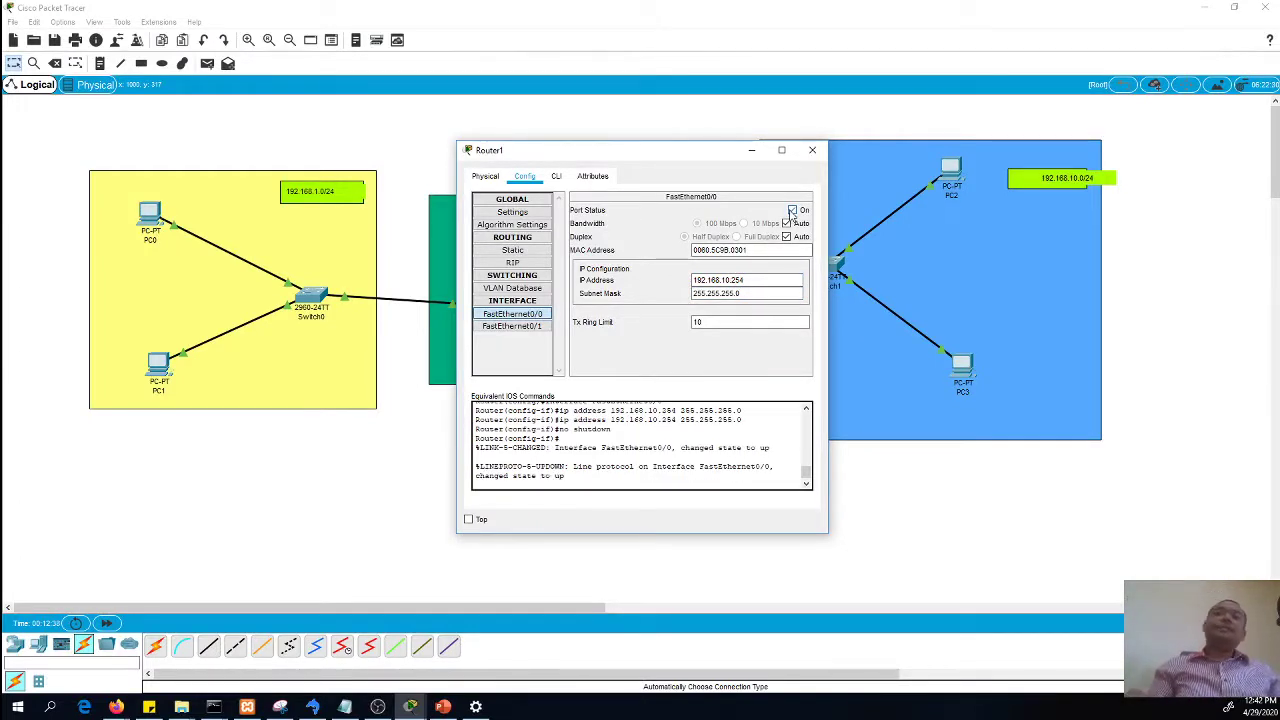
{"action": "left_click", "coordinate": [812, 150]}
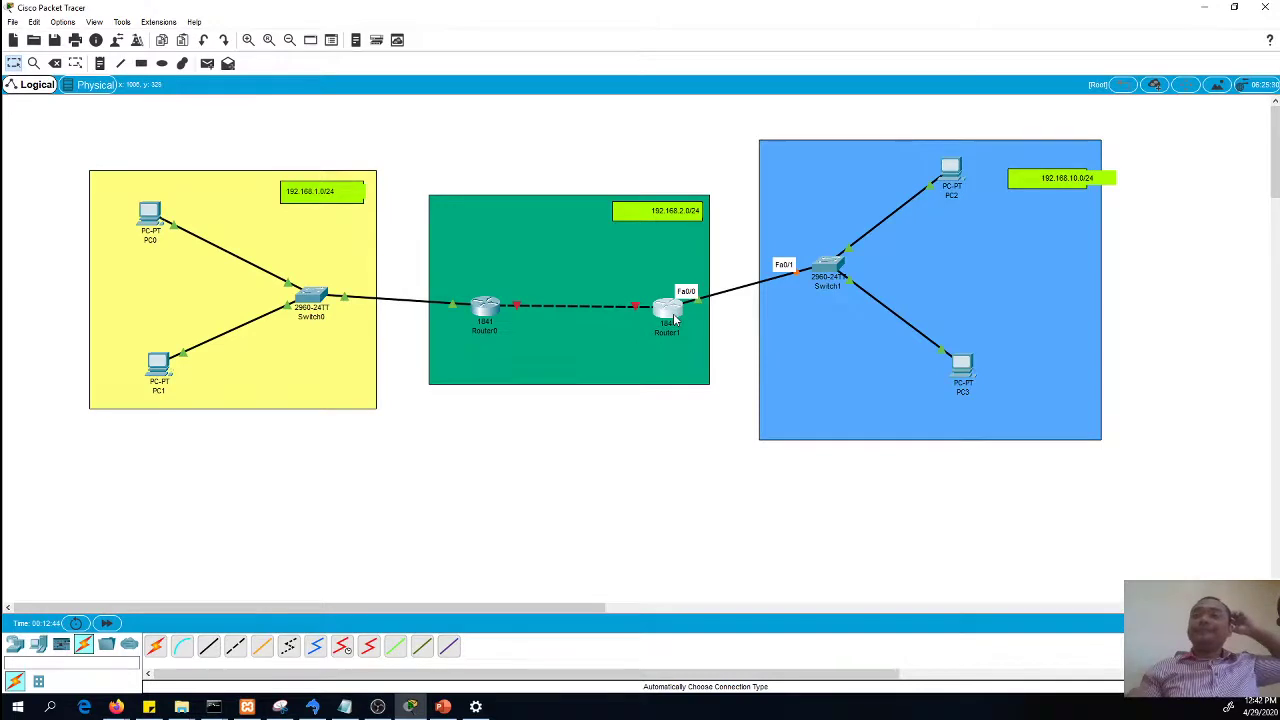
Ping Router1's interface at 192.168.10.254 from PC2's Command Prompt, and close PC2's window
{"action": "mouse_move", "coordinate": [674, 318]}
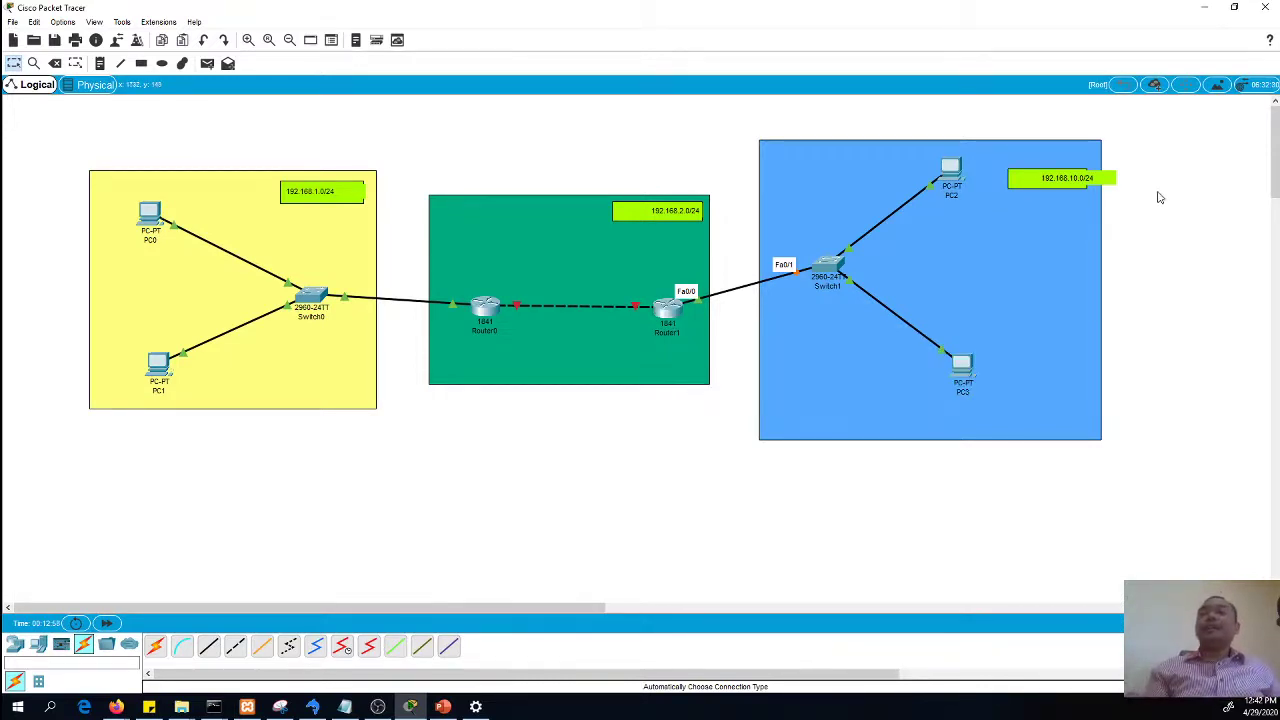
{"action": "left_click", "coordinate": [947, 178]}
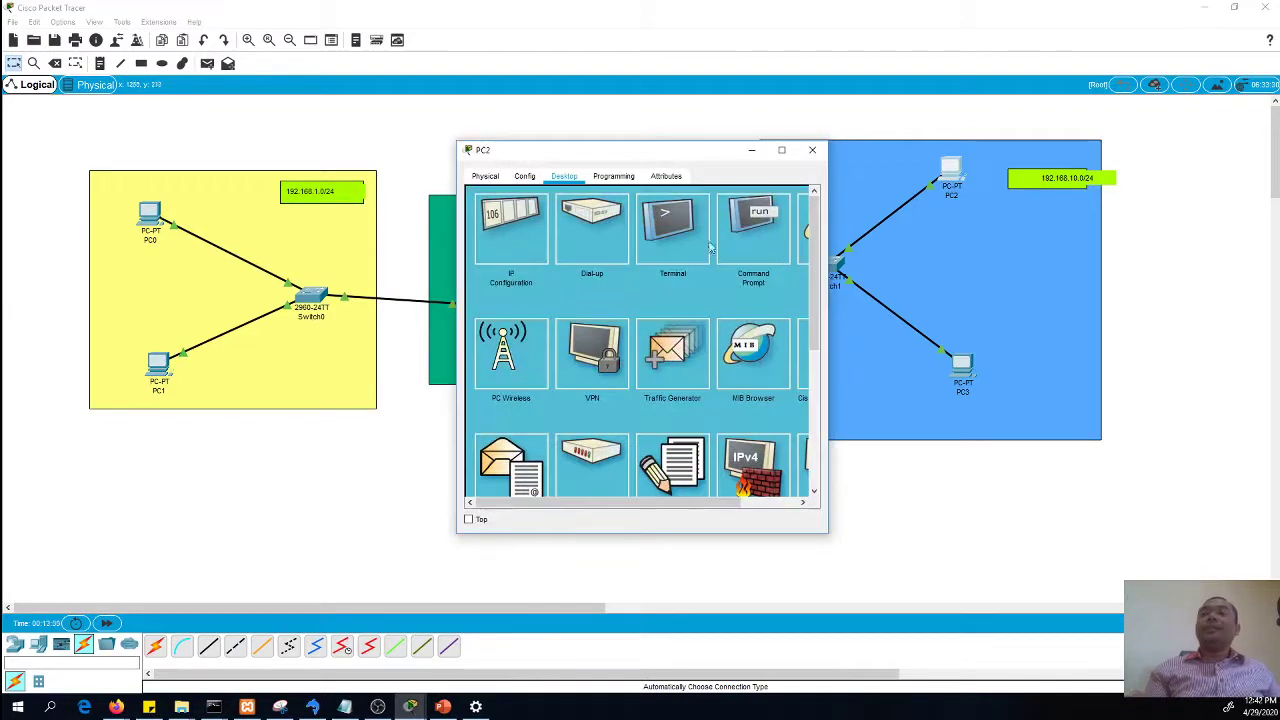
{"action": "left_click", "coordinate": [745, 232]}
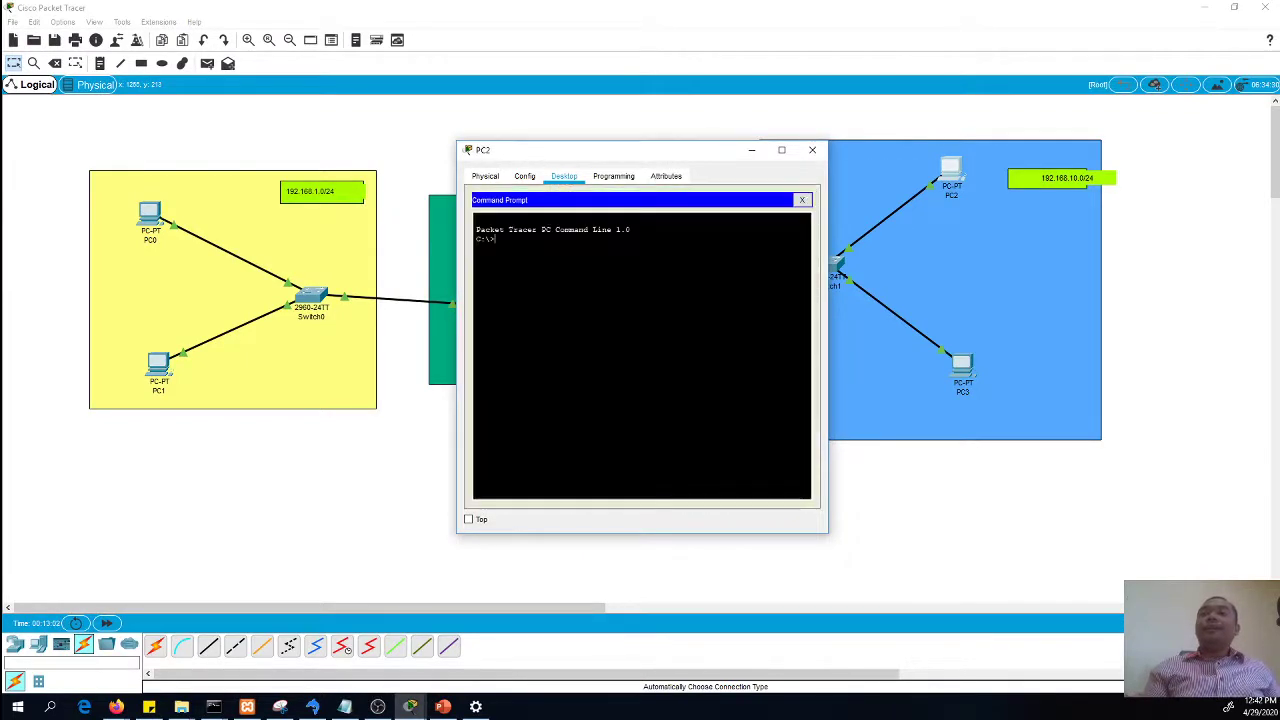
{"action": "type", "text": "192,"}
{"action": "key", "text": "BackSpace"}
{"action": "key", "text": "BackSpace"}
{"action": "key", "text": "BackSpace"}
{"action": "key", "text": "BackSpace"}
{"action": "key", "text": "BackSpace"}
{"action": "type", "text": "ping 192.168.10.254"}
{"action": "key", "text": "Return"}
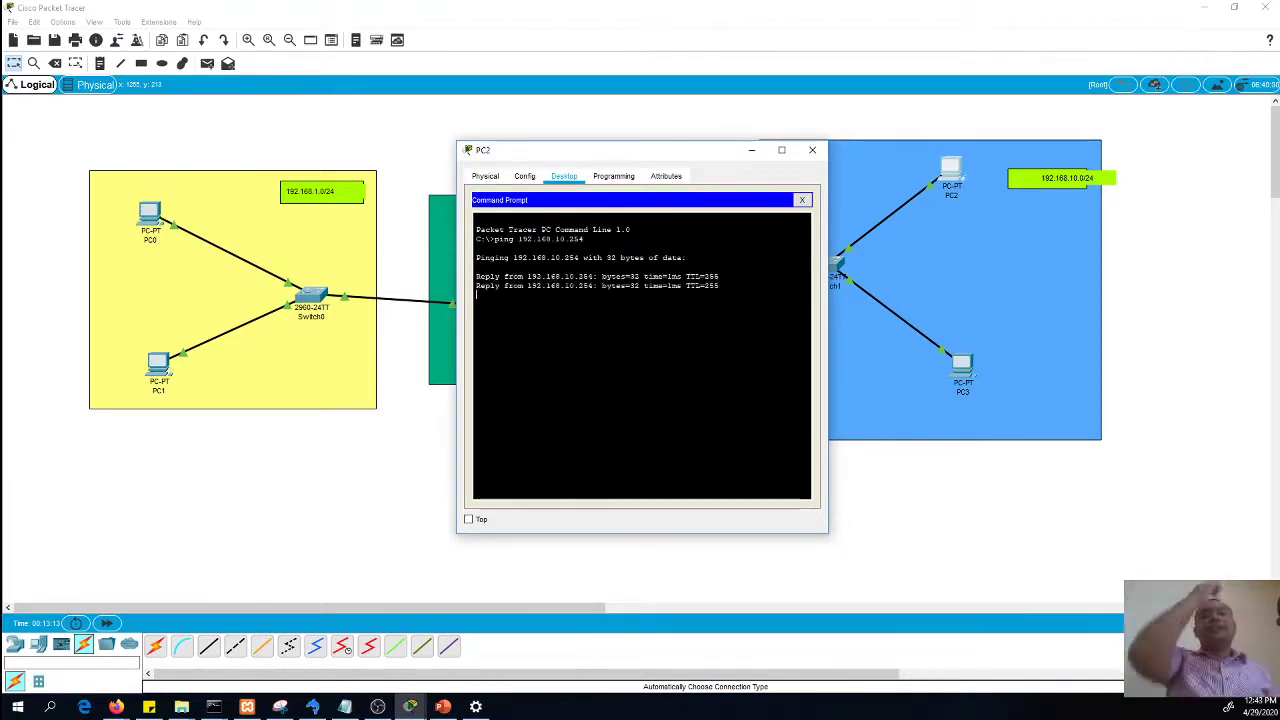
{"action": "left_click", "coordinate": [812, 150]}
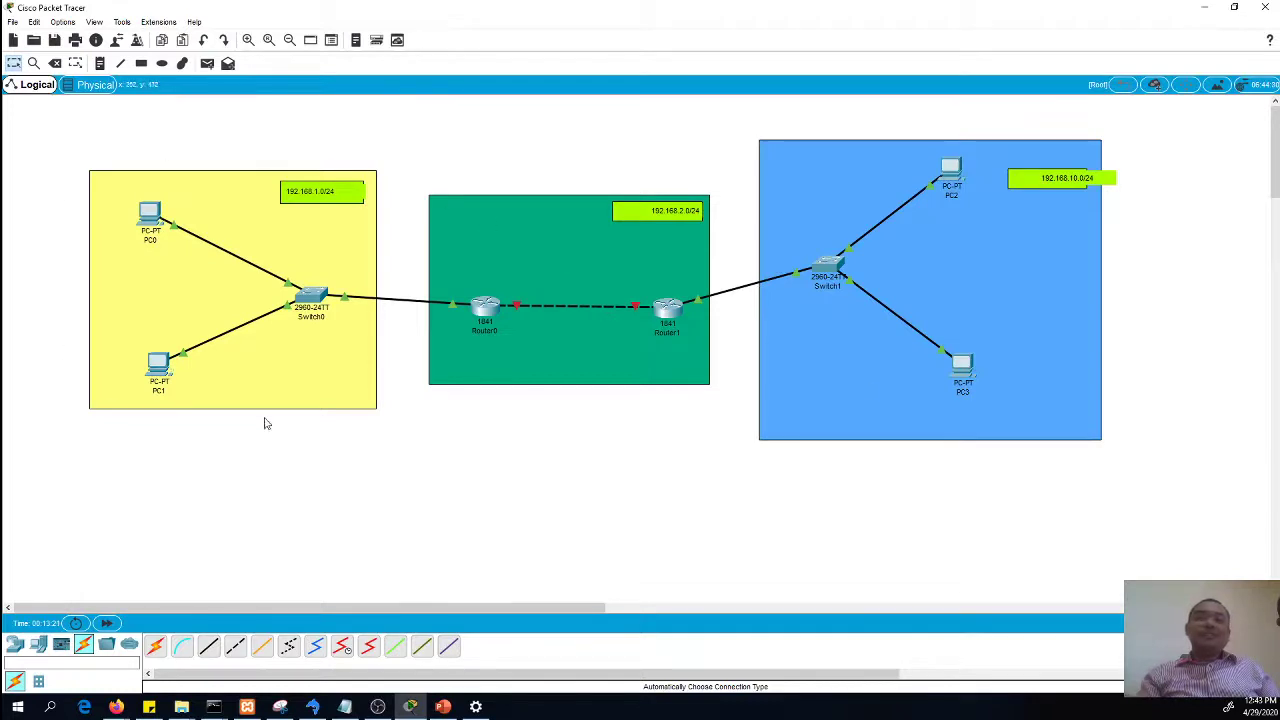
Examine Router0's FastEthernet0/1 settings and the port labels on the links of both routers
{"action": "left_click", "coordinate": [490, 308]}
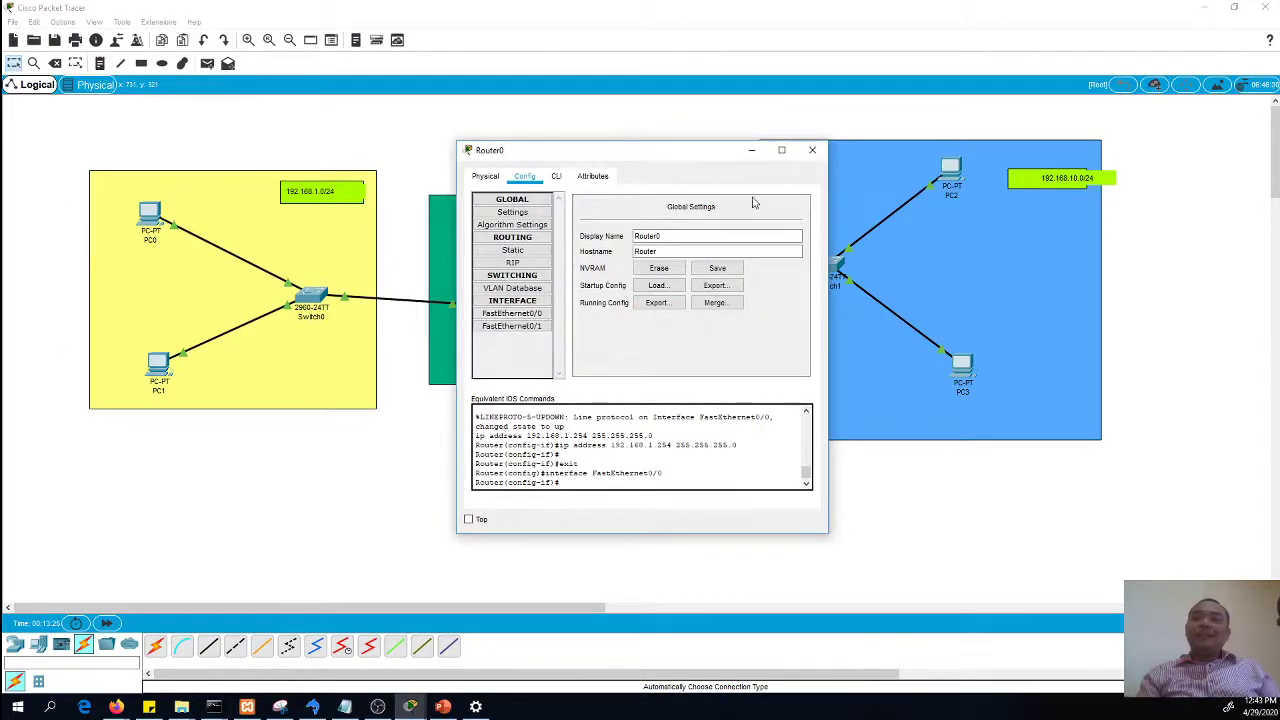
{"action": "left_click", "coordinate": [812, 150]}
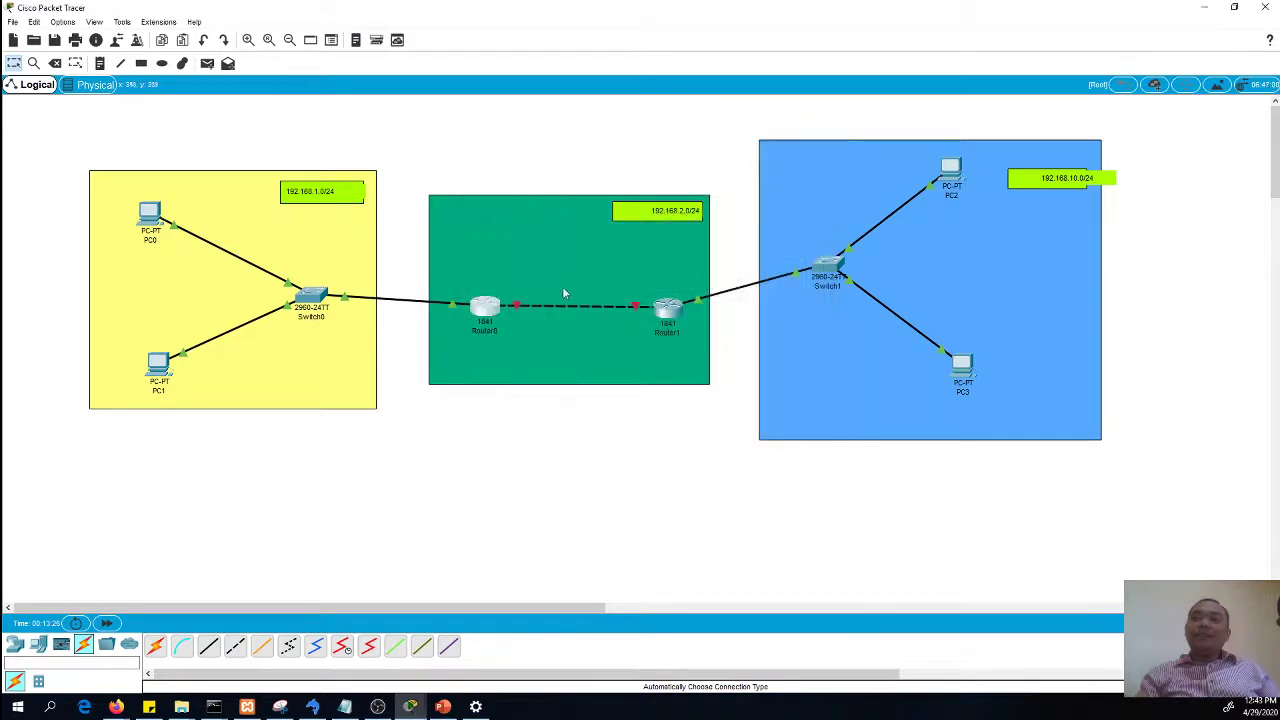
{"action": "left_click", "coordinate": [492, 312]}
{"action": "left_click", "coordinate": [535, 329]}
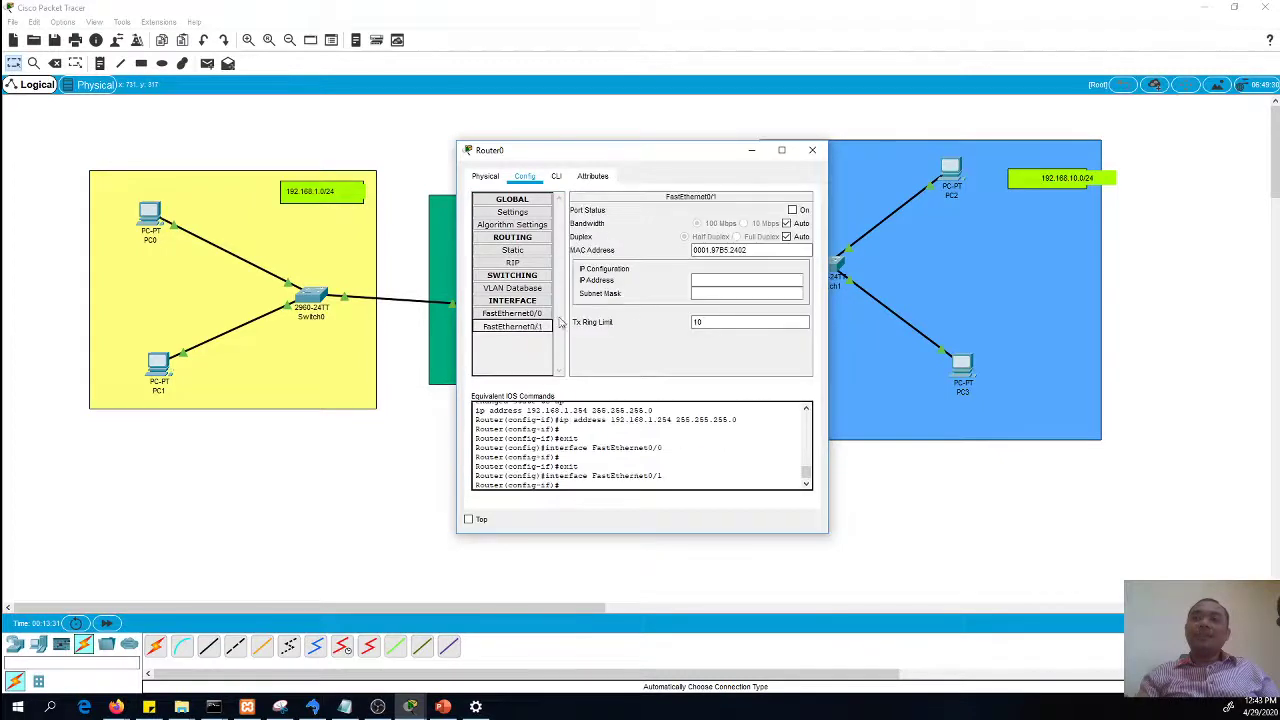
{"action": "left_click", "coordinate": [710, 280]}
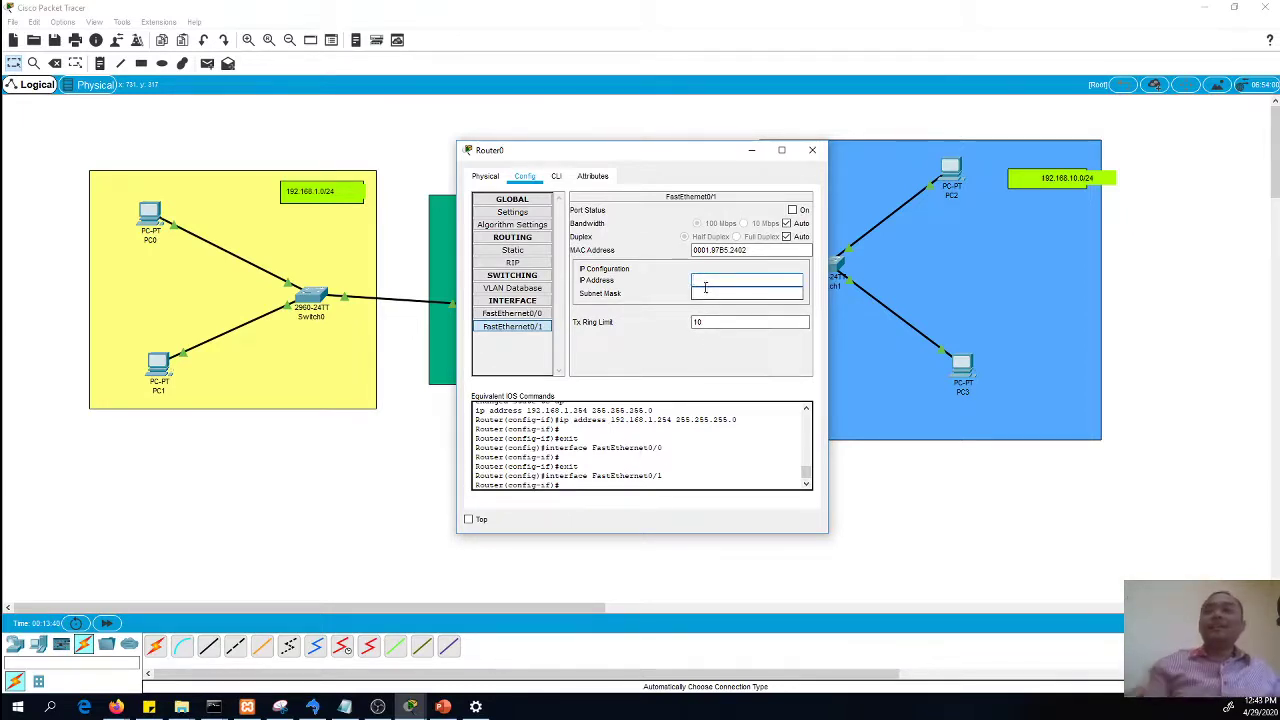
{"action": "left_click", "coordinate": [812, 150]}
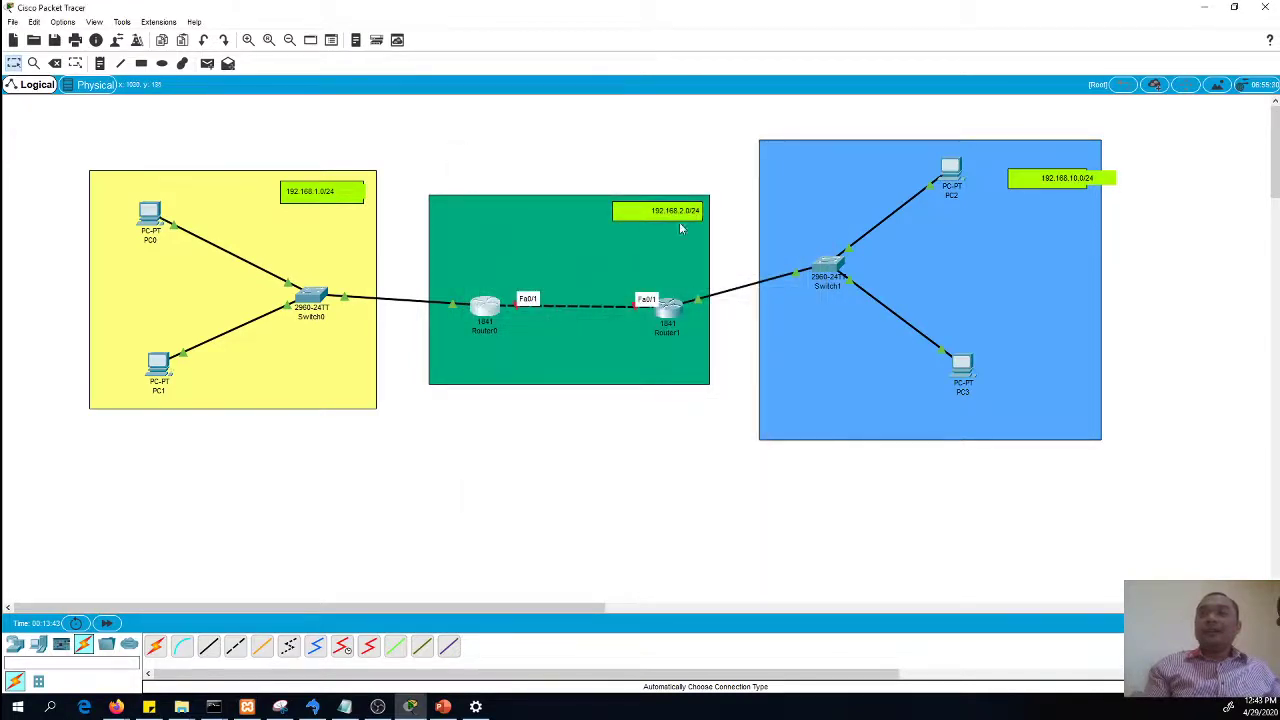
{"action": "mouse_move", "coordinate": [452, 310]}
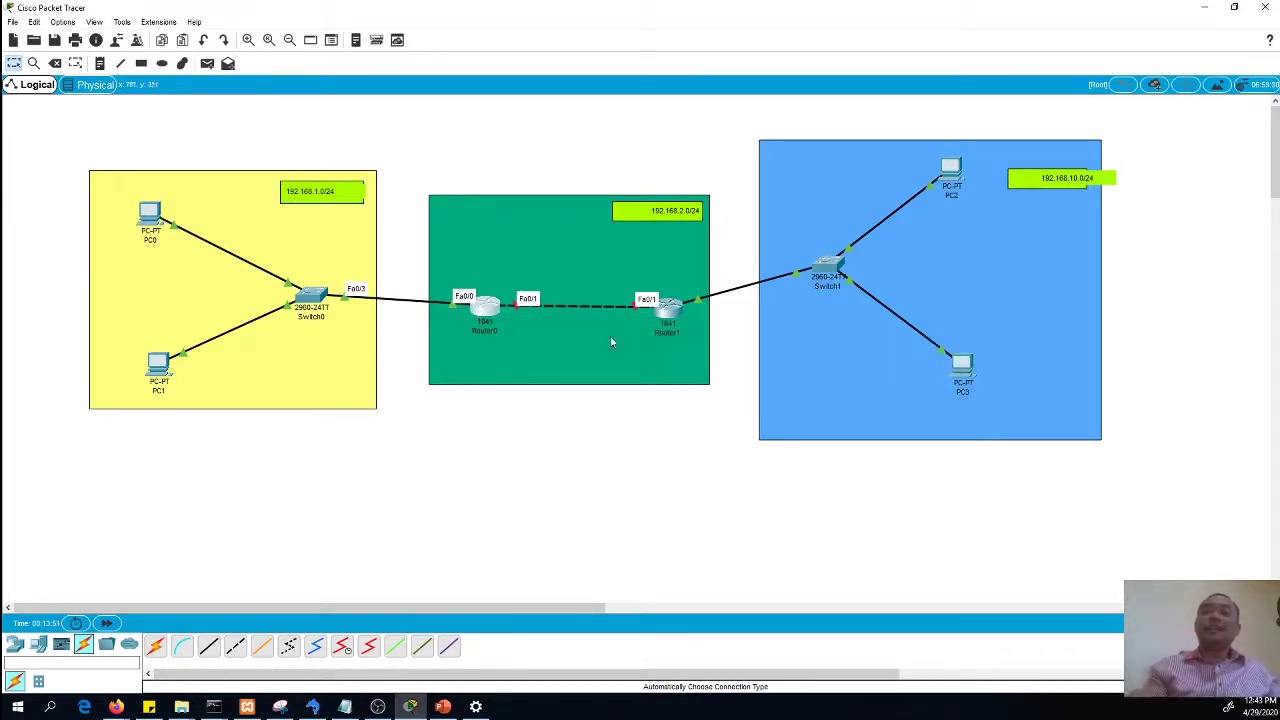
{"action": "mouse_move", "coordinate": [678, 313]}
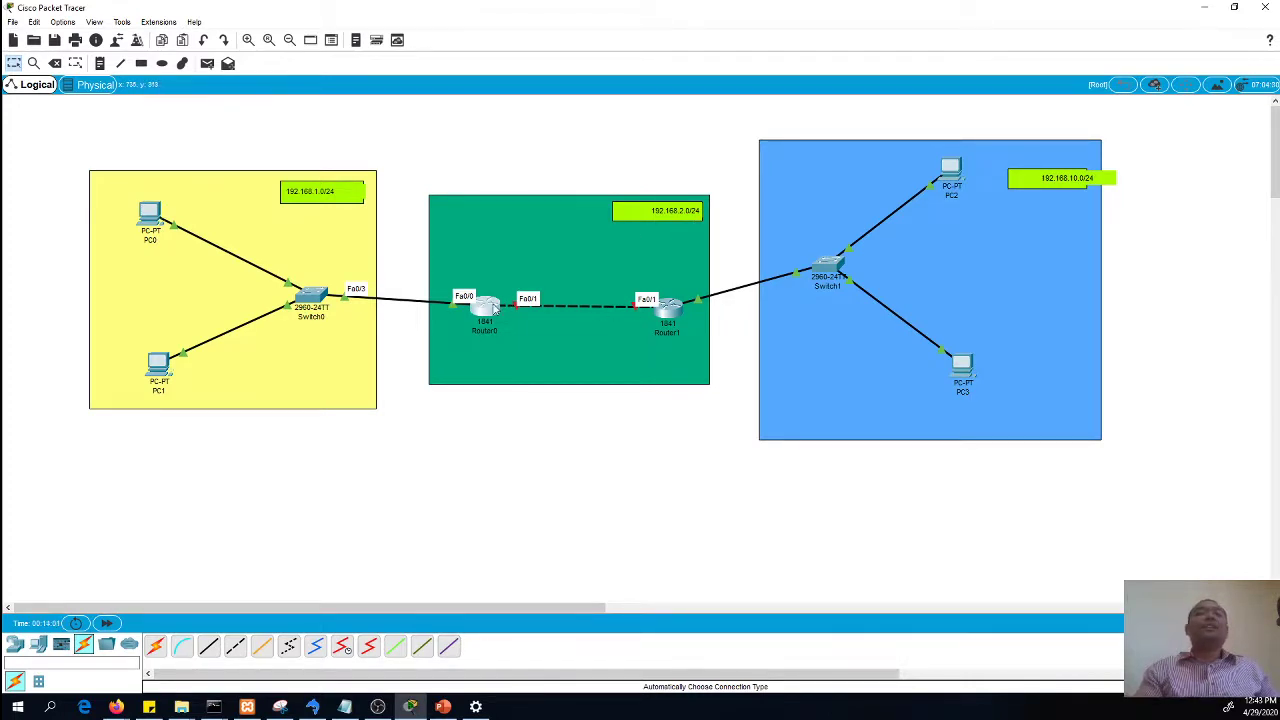
Configure Router0's FastEthernet0/1 with IP address 192.168.2.1 and subnet mask 255.255.255.0, enable the port, and close the router's window
{"action": "left_click", "coordinate": [490, 308]}
{"action": "left_click", "coordinate": [522, 326]}
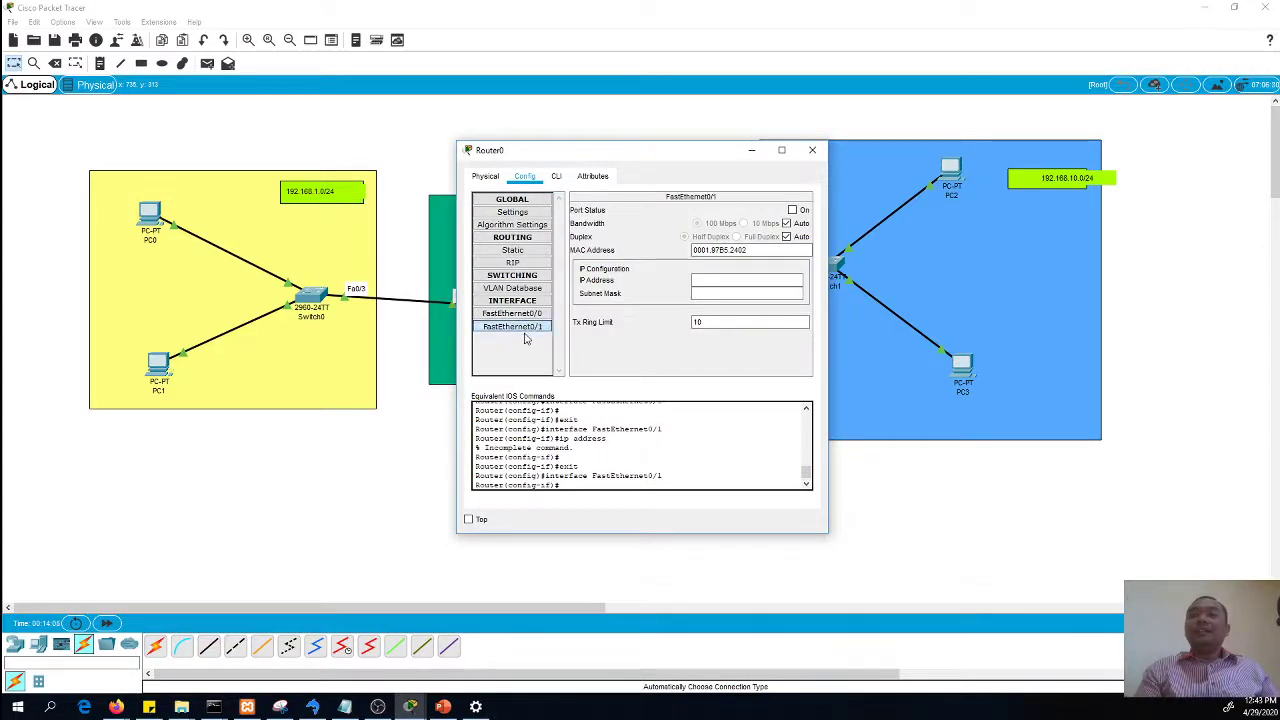
{"action": "left_click", "coordinate": [524, 327]}
{"action": "left_click", "coordinate": [534, 315]}
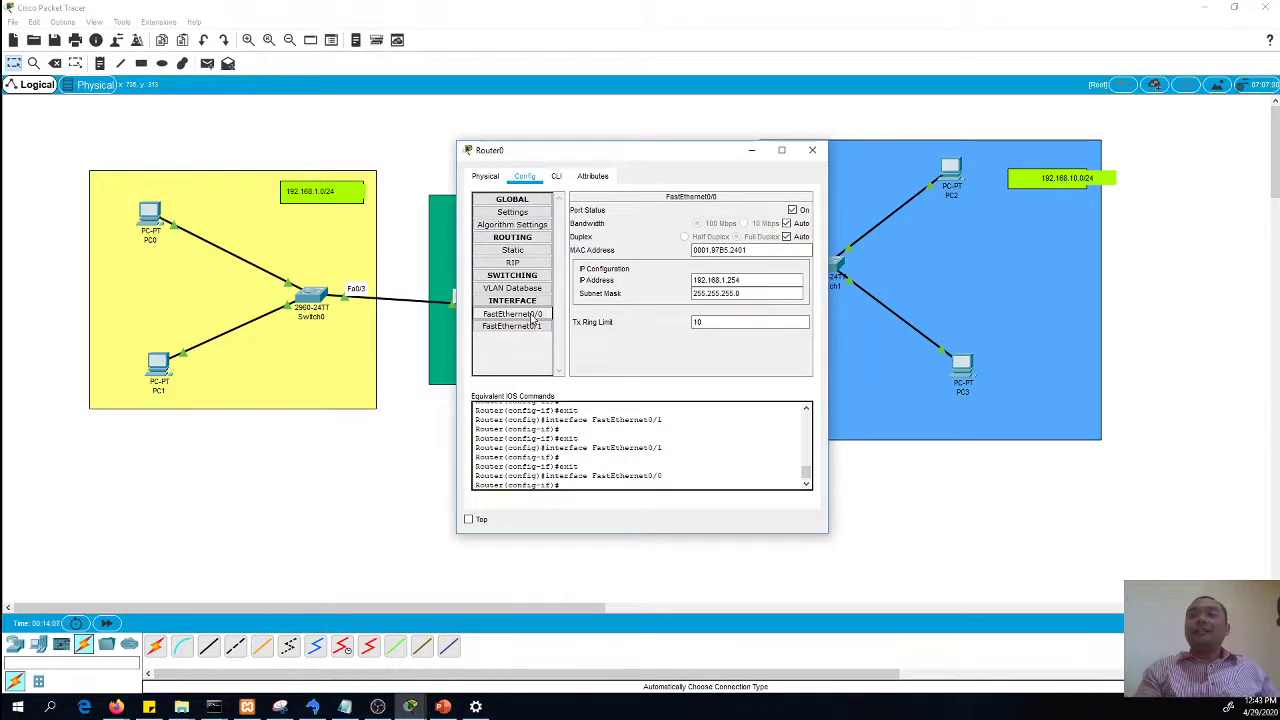
{"action": "left_click", "coordinate": [530, 327]}
{"action": "left_click", "coordinate": [703, 280]}
{"action": "type", "text": "192.1"}
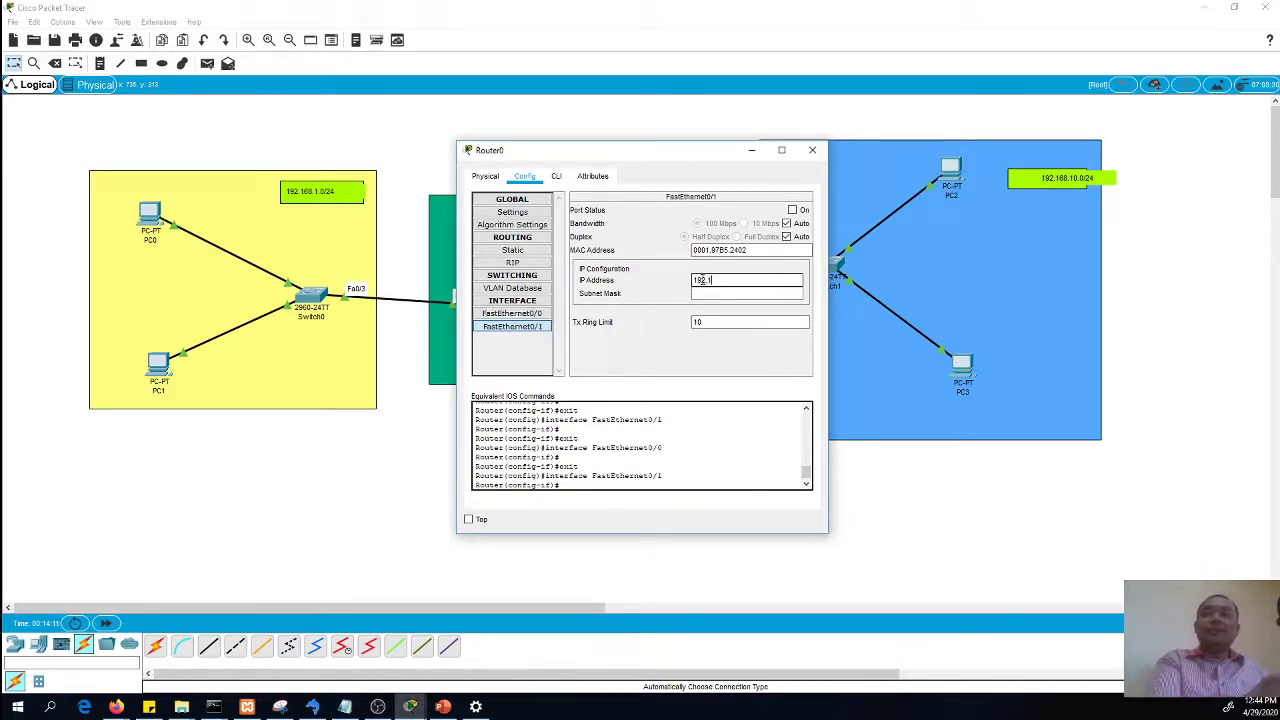
{"action": "type", "text": "68.2.1"}
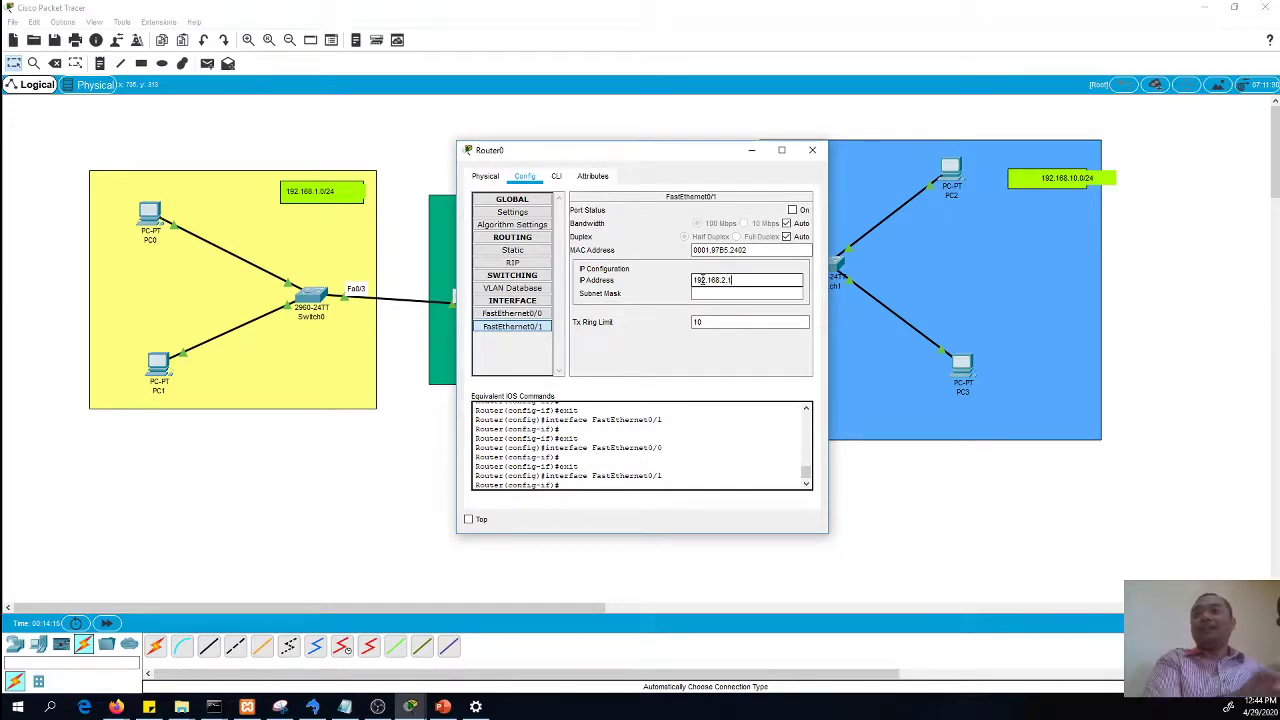
{"action": "left_click", "coordinate": [719, 293]}
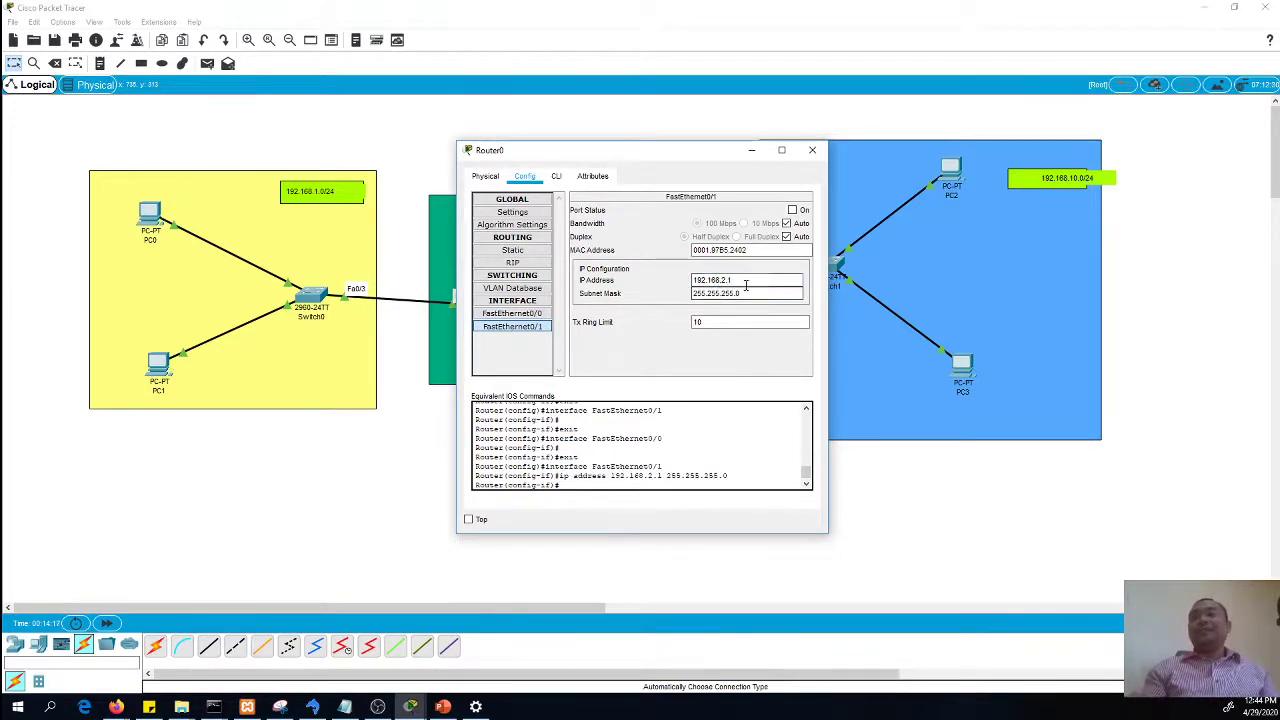
{"action": "left_click", "coordinate": [746, 281]}
{"action": "left_click", "coordinate": [792, 210]}
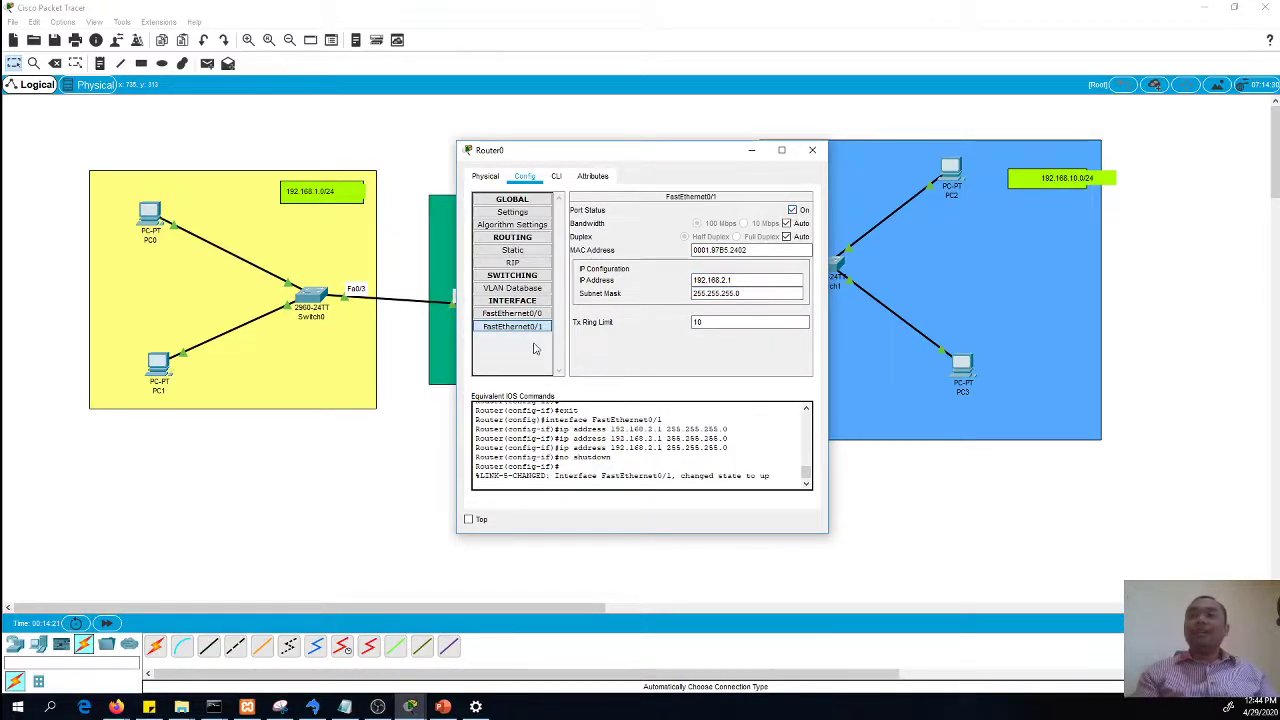
{"action": "left_click", "coordinate": [812, 150]}
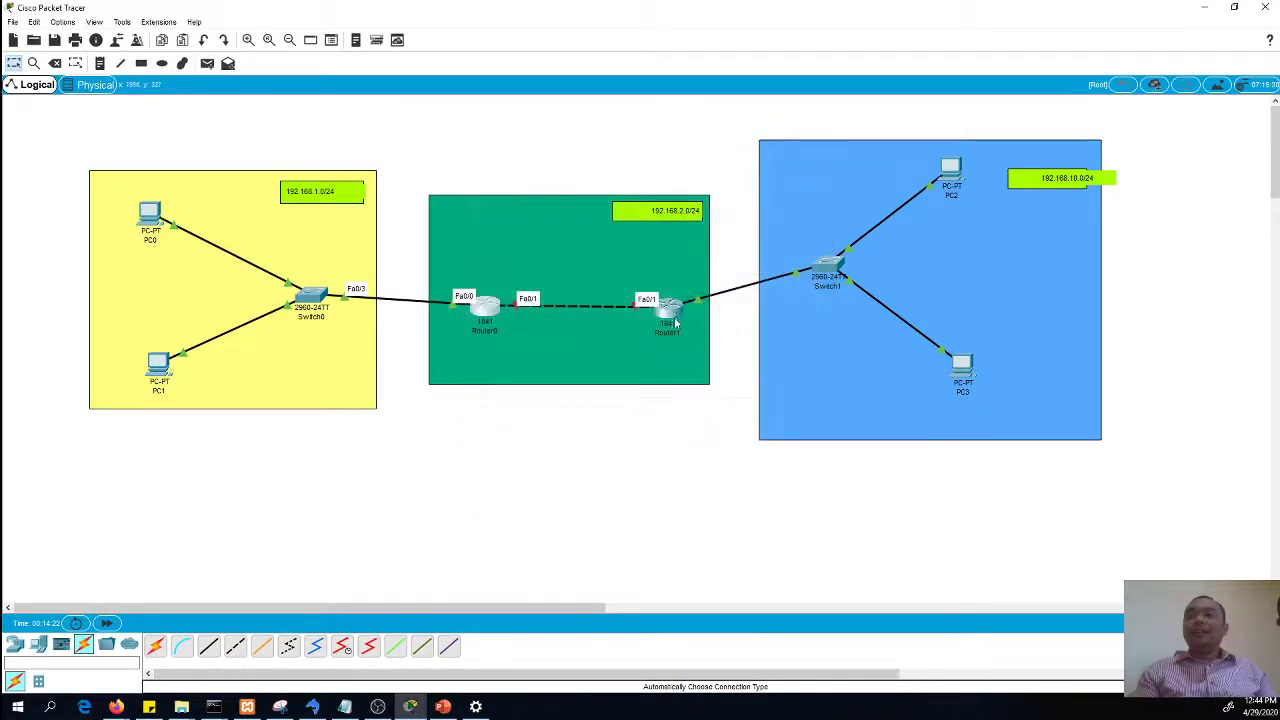
Configure Router1's FastEthernet0/1 with IP address 192.168.2.2 and subnet mask 255.255.255.0, enable the port, and close the router's window
{"action": "left_click", "coordinate": [675, 316]}
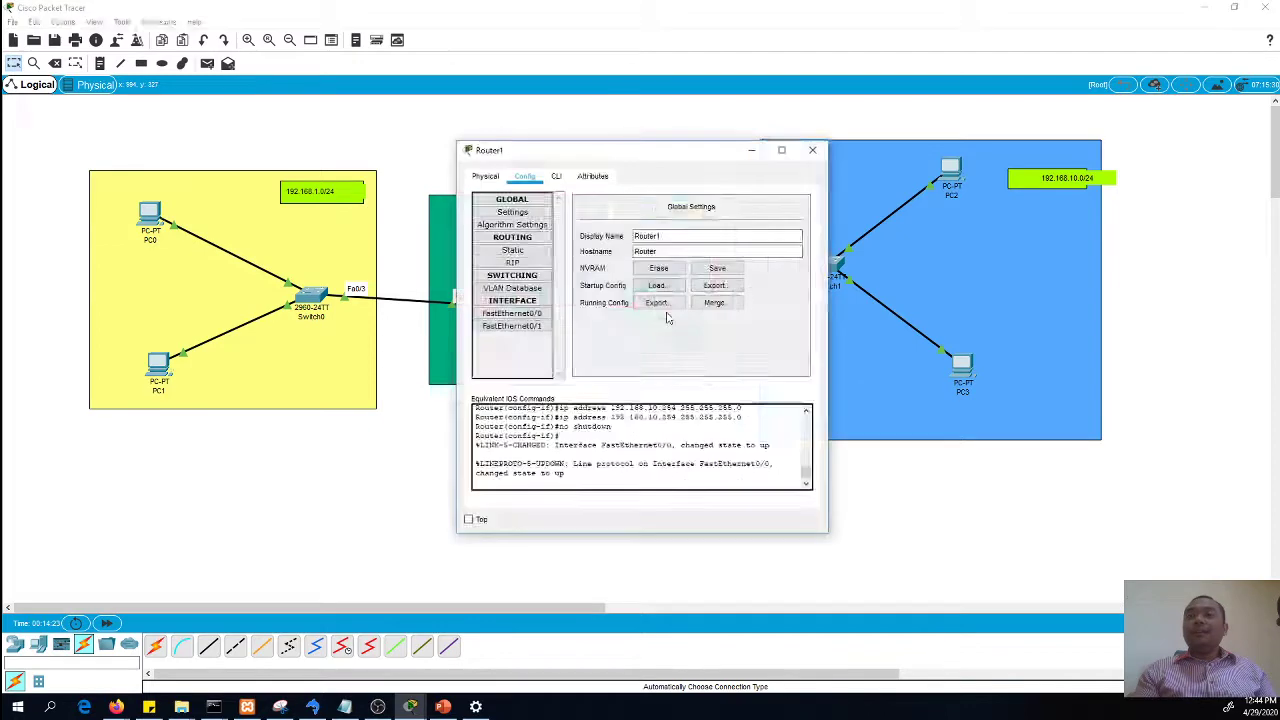
{"action": "left_click", "coordinate": [531, 329]}
{"action": "left_click", "coordinate": [527, 316]}
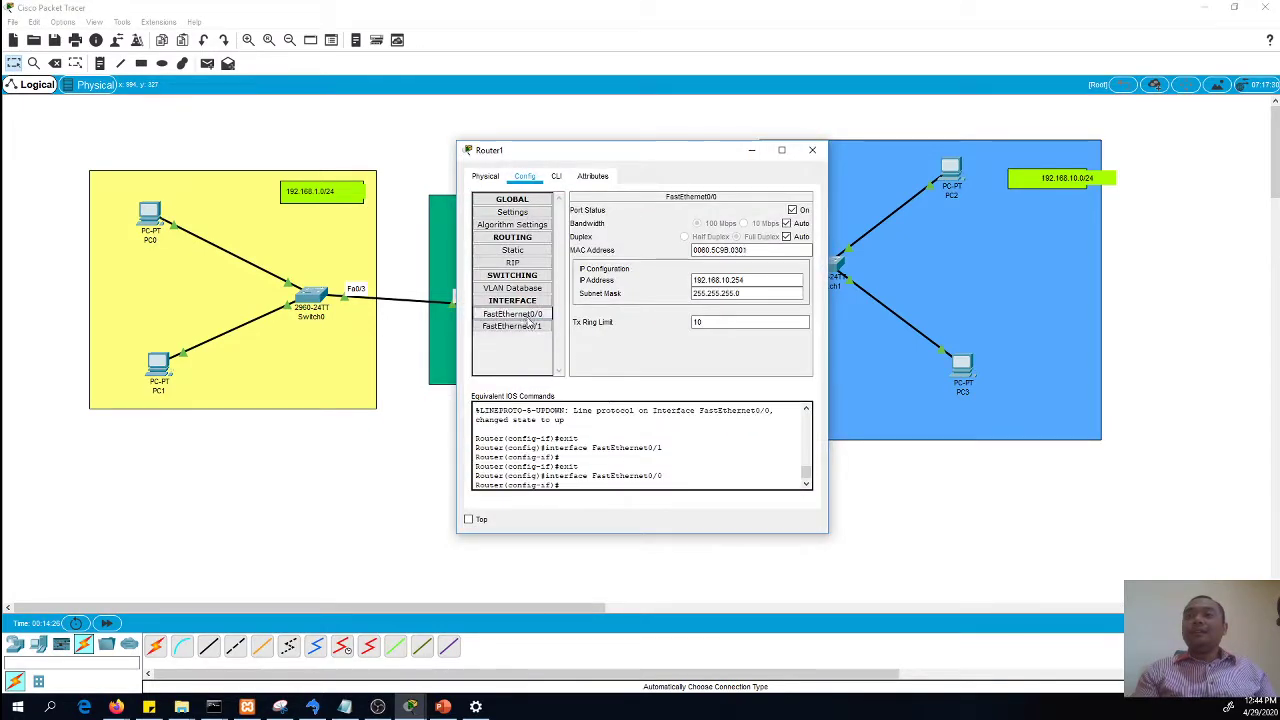
{"action": "left_click", "coordinate": [515, 326]}
{"action": "left_click", "coordinate": [699, 282]}
{"action": "type", "text": "192"}
{"action": "type", "text": "9"}
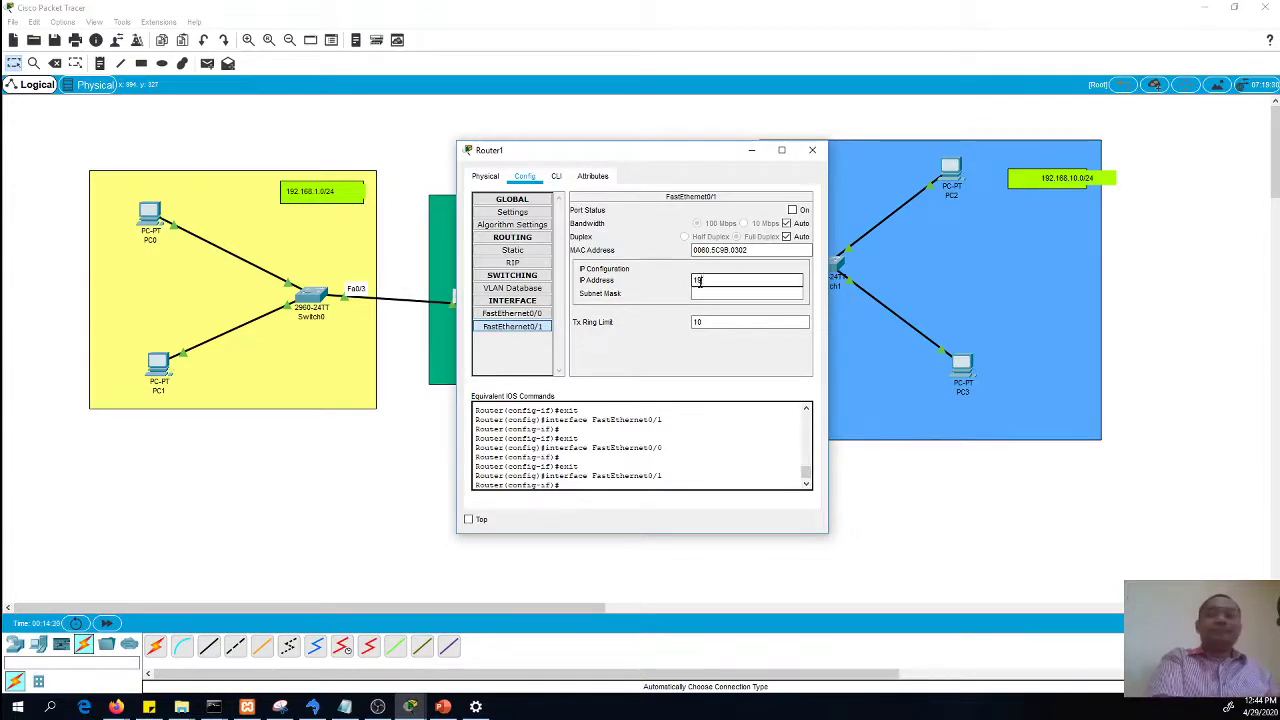
{"action": "type", "text": ".168."}
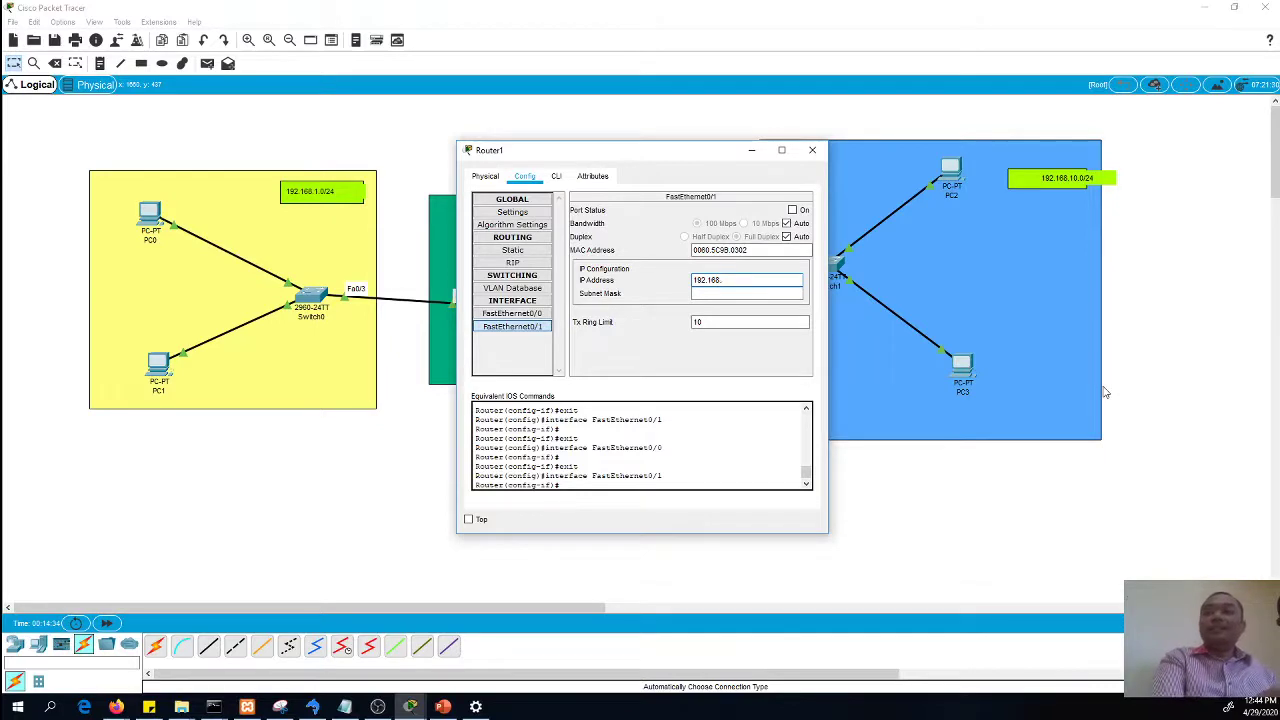
{"action": "key", "text": "BackSpace"}
{"action": "key", "text": "BackSpace"}
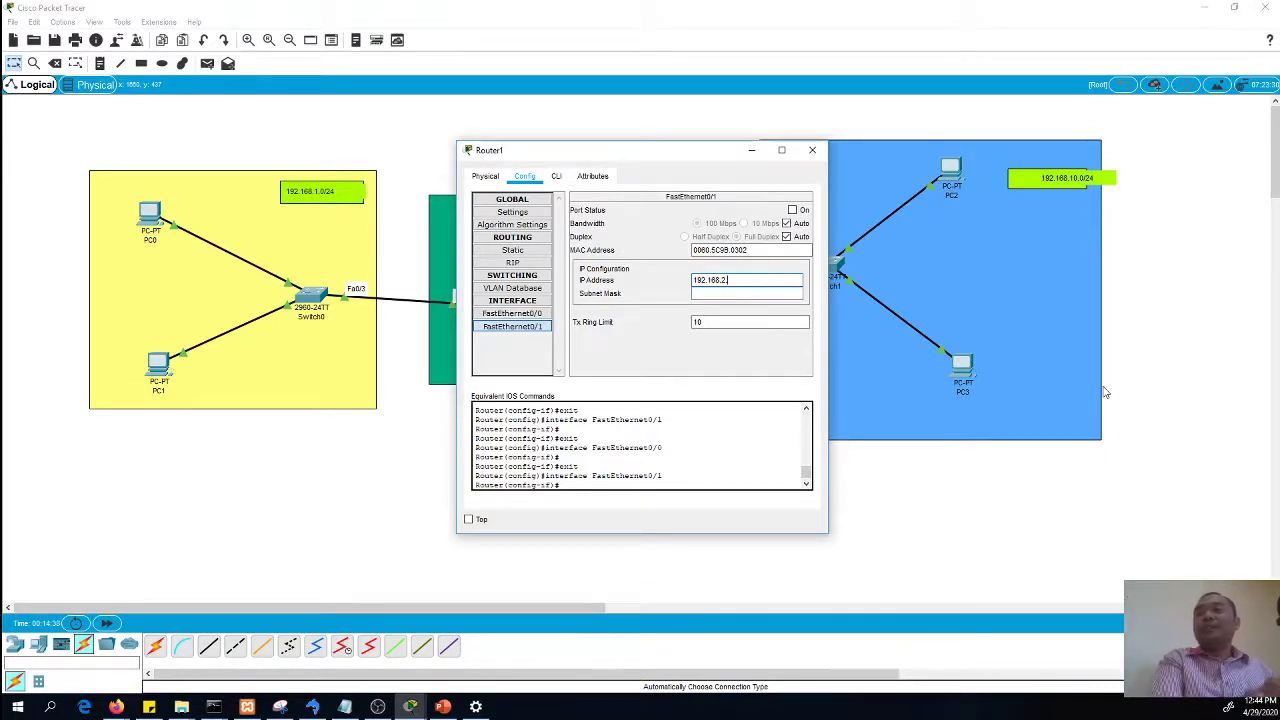
{"action": "type", "text": "2.2"}
{"action": "left_click", "coordinate": [750, 294]}
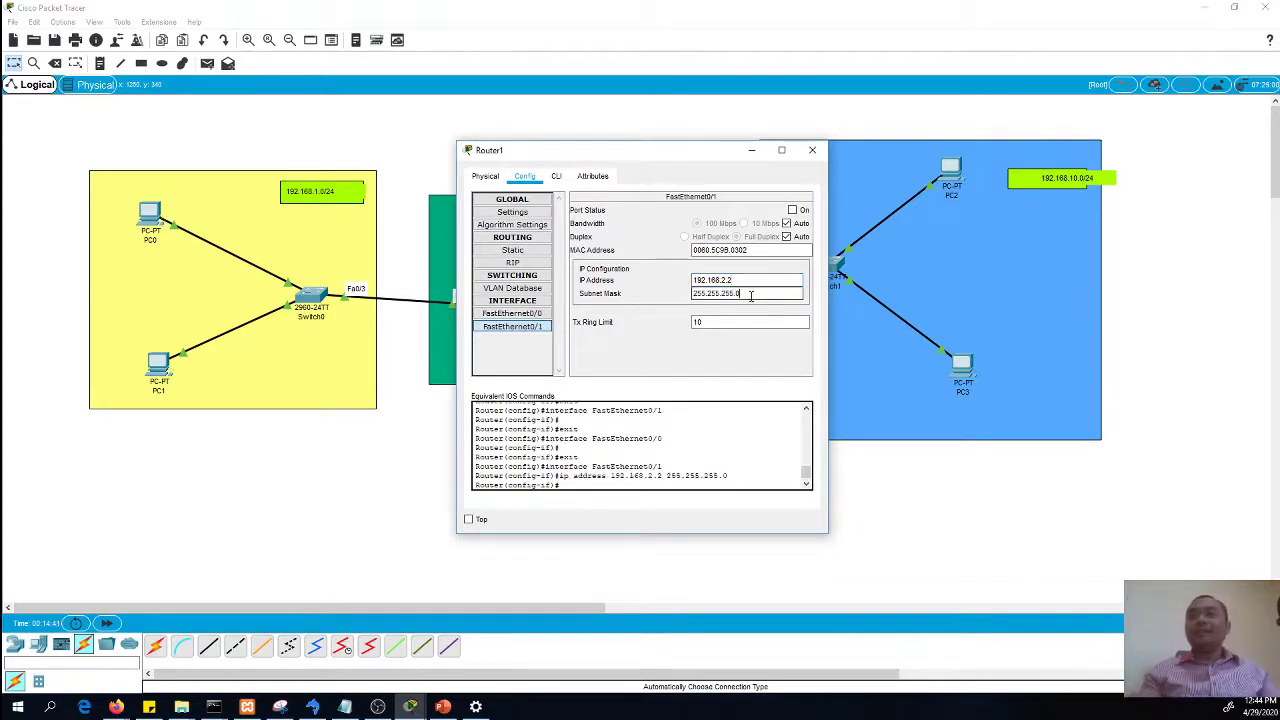
{"action": "left_click", "coordinate": [793, 211]}
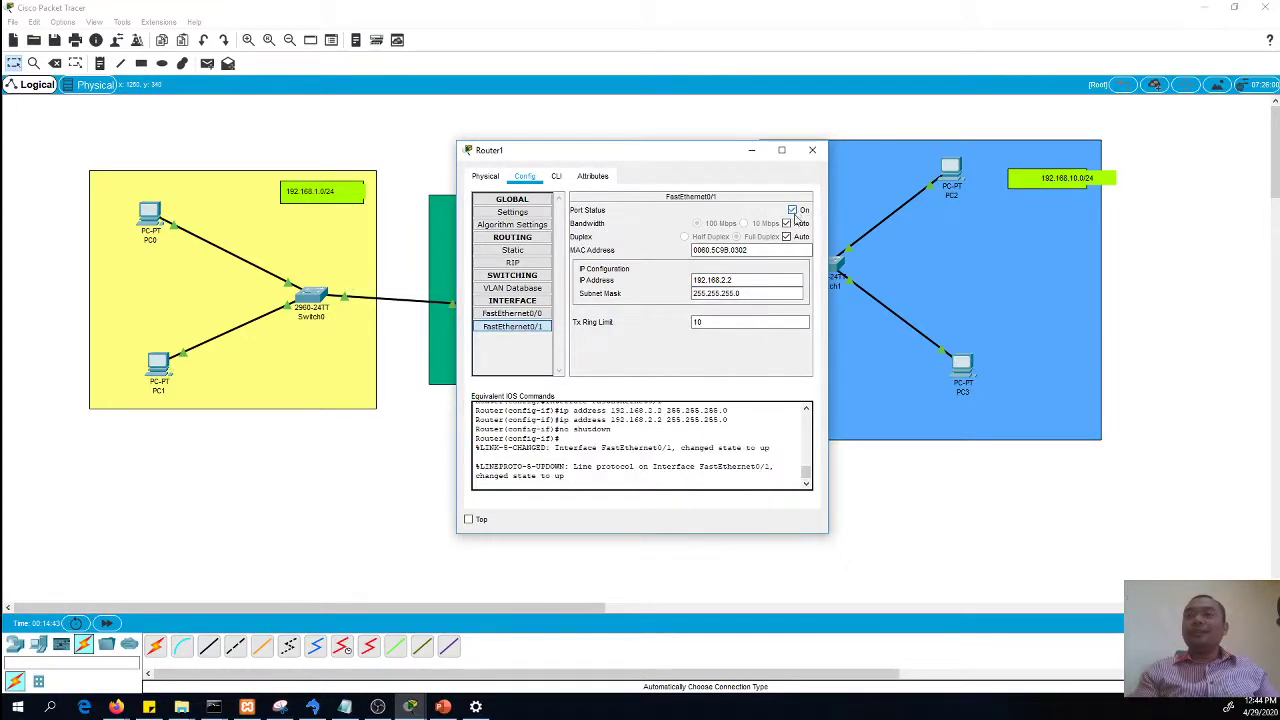
{"action": "left_click", "coordinate": [811, 152]}
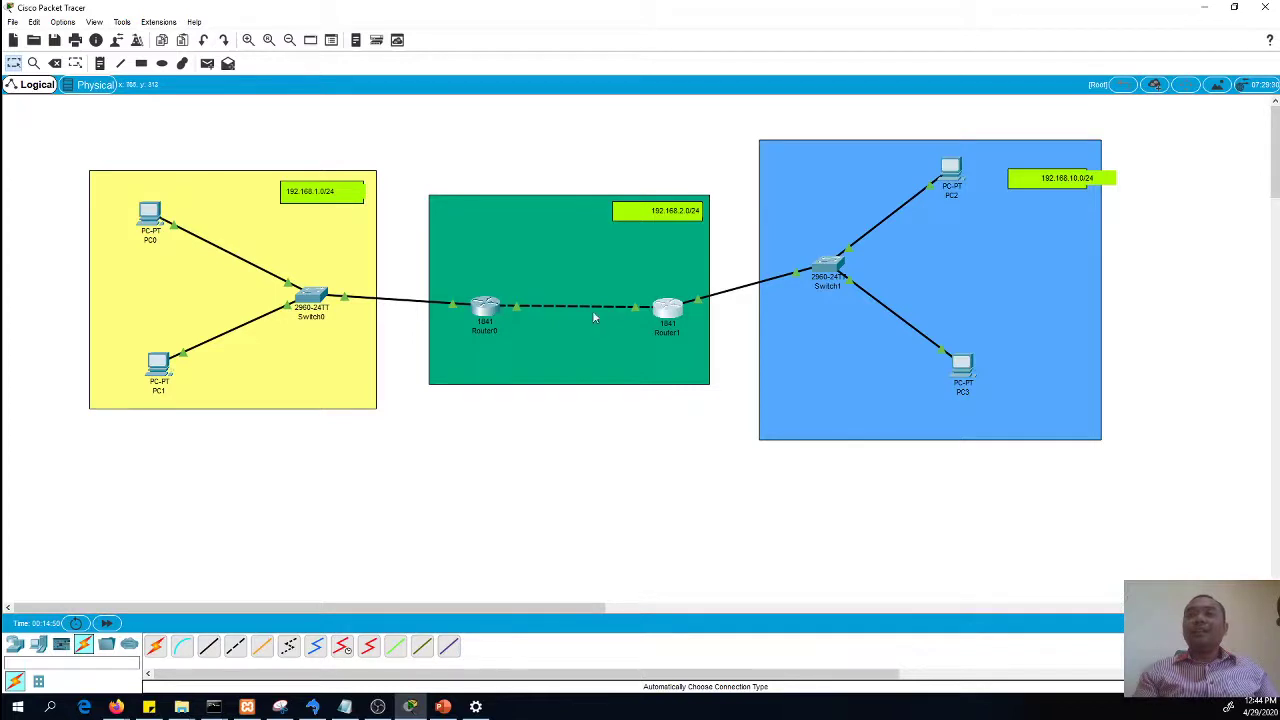
Open Router1's command line and exit interface and global configuration modes back to the Router# prompt
{"action": "left_click", "coordinate": [680, 306]}
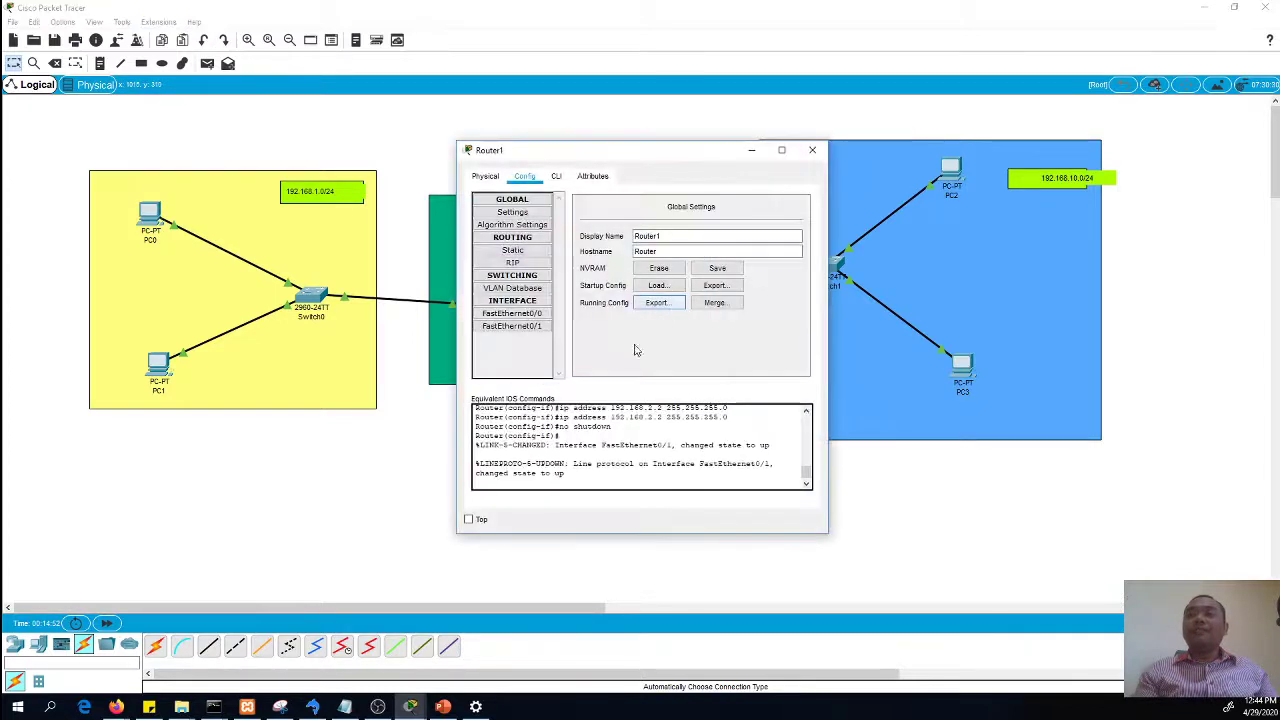
{"action": "left_click", "coordinate": [556, 176]}
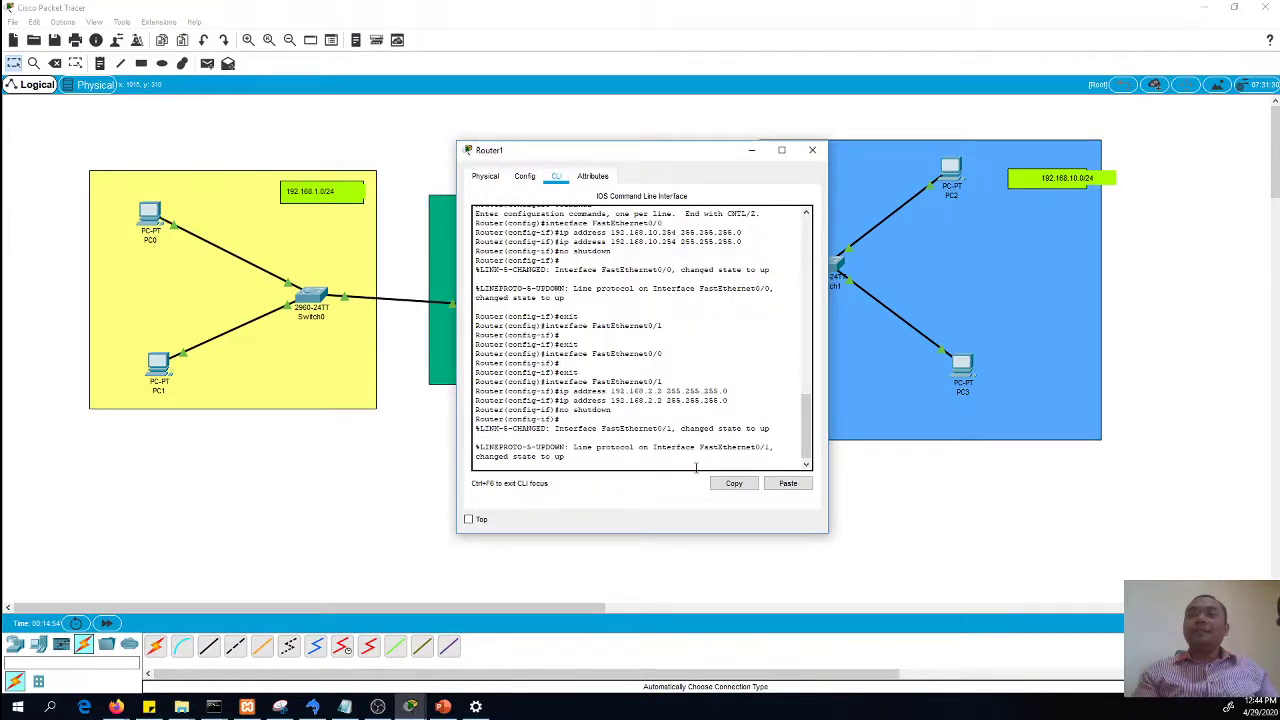
{"action": "key", "text": "Return"}
{"action": "type", "text": "exit"}
{"action": "key", "text": "Return"}
{"action": "type", "text": "exit"}
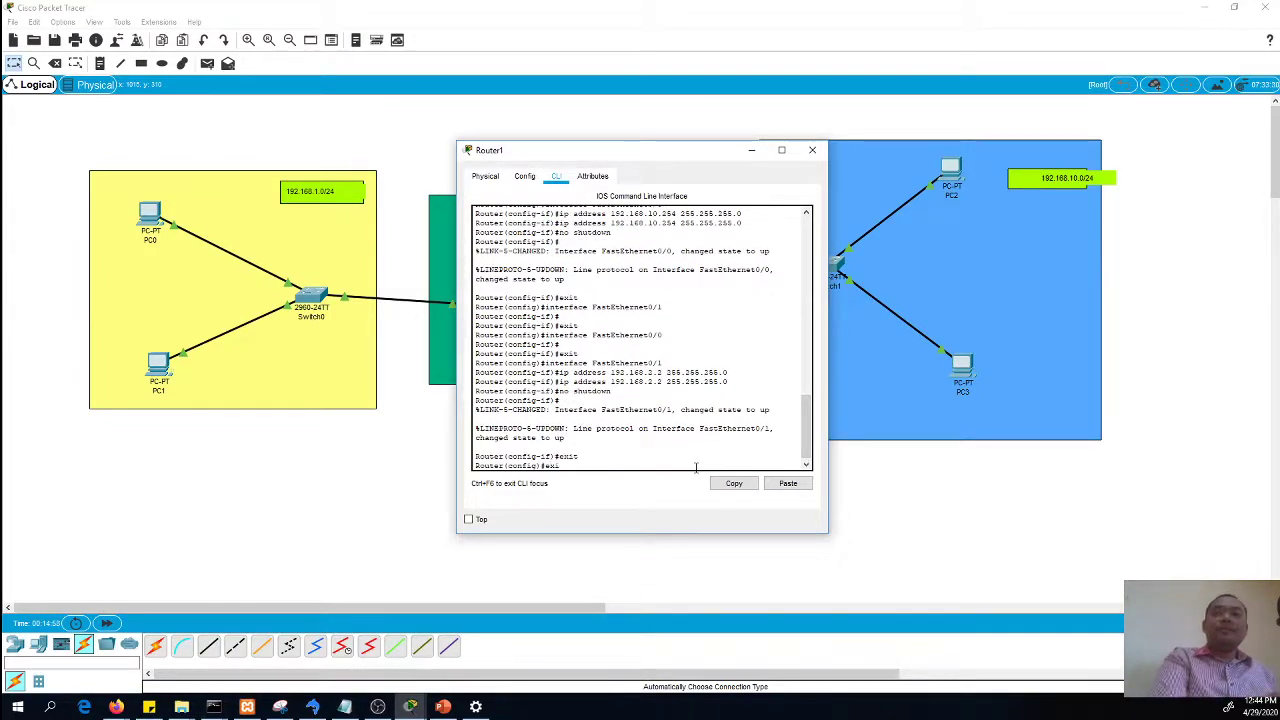
{"action": "key", "text": "Return"}
{"action": "key", "text": "Return"}
Ping 192.168.2.1 and 192.168.2.2 from Router1's command line, and close the router's window
{"action": "type", "text": "ping 192.1"}
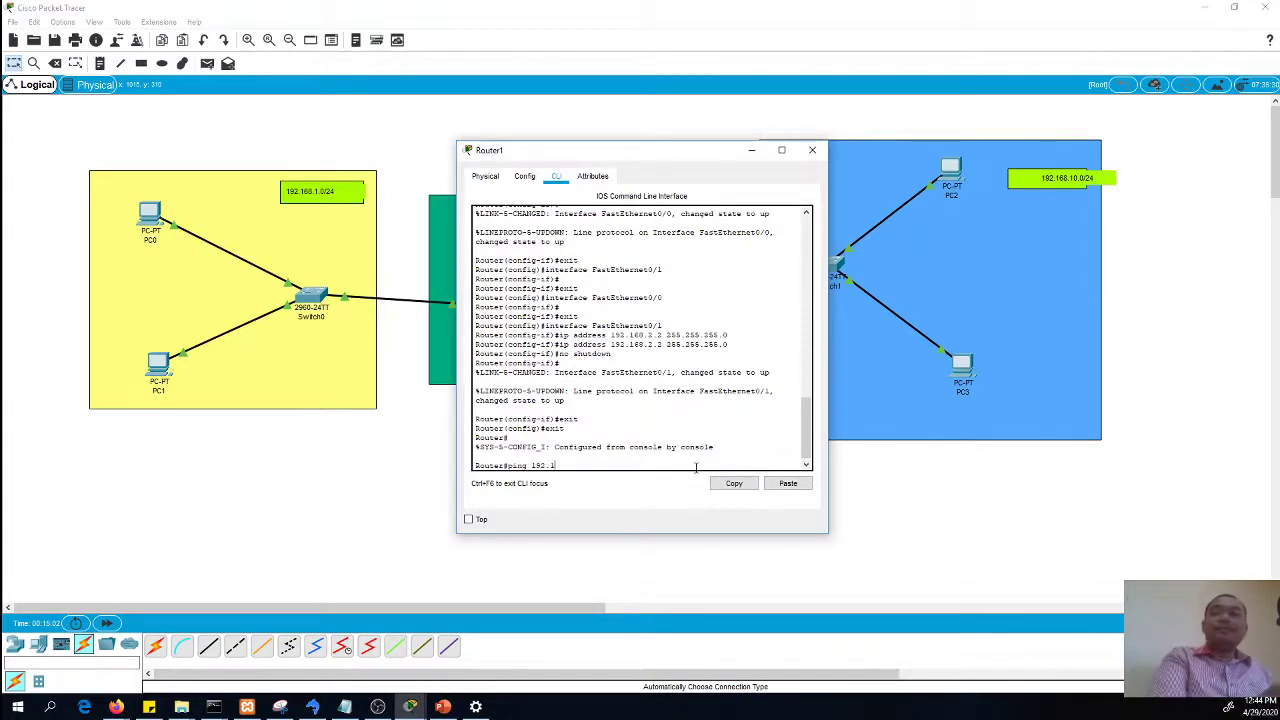
{"action": "type", "text": "68.2.2"}
{"action": "key", "text": "Return"}
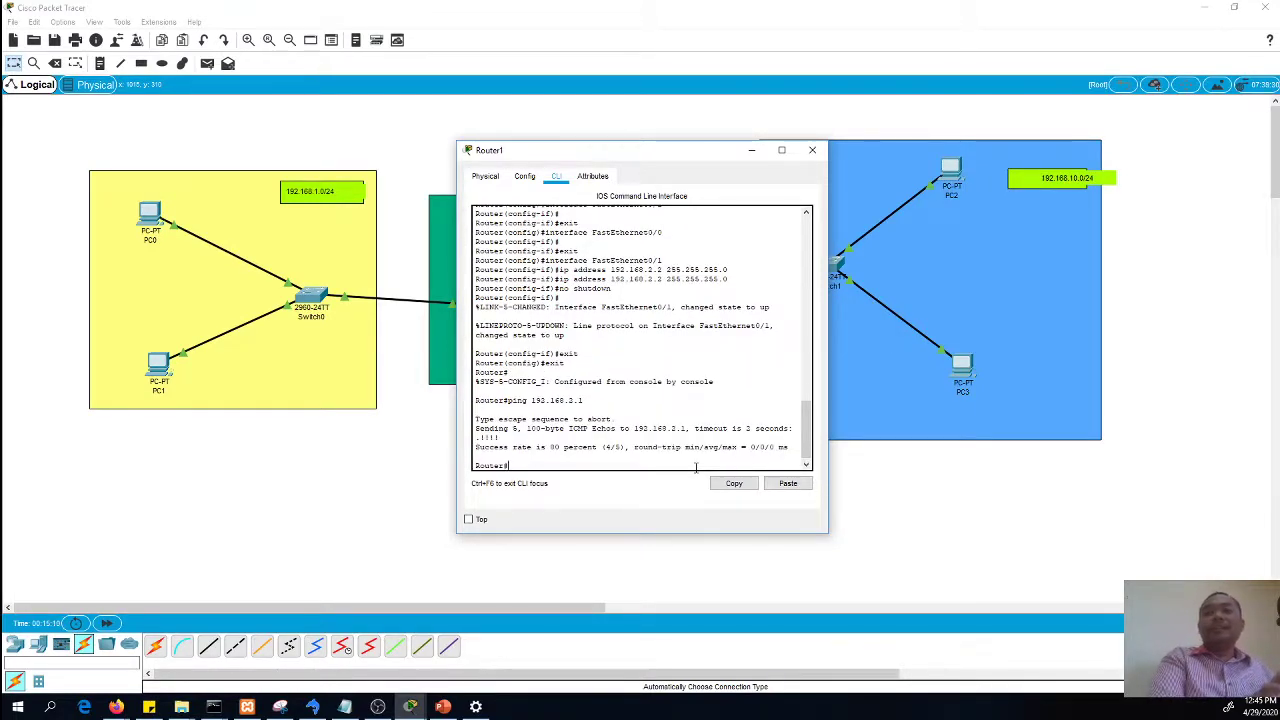
{"action": "key", "text": "Up"}
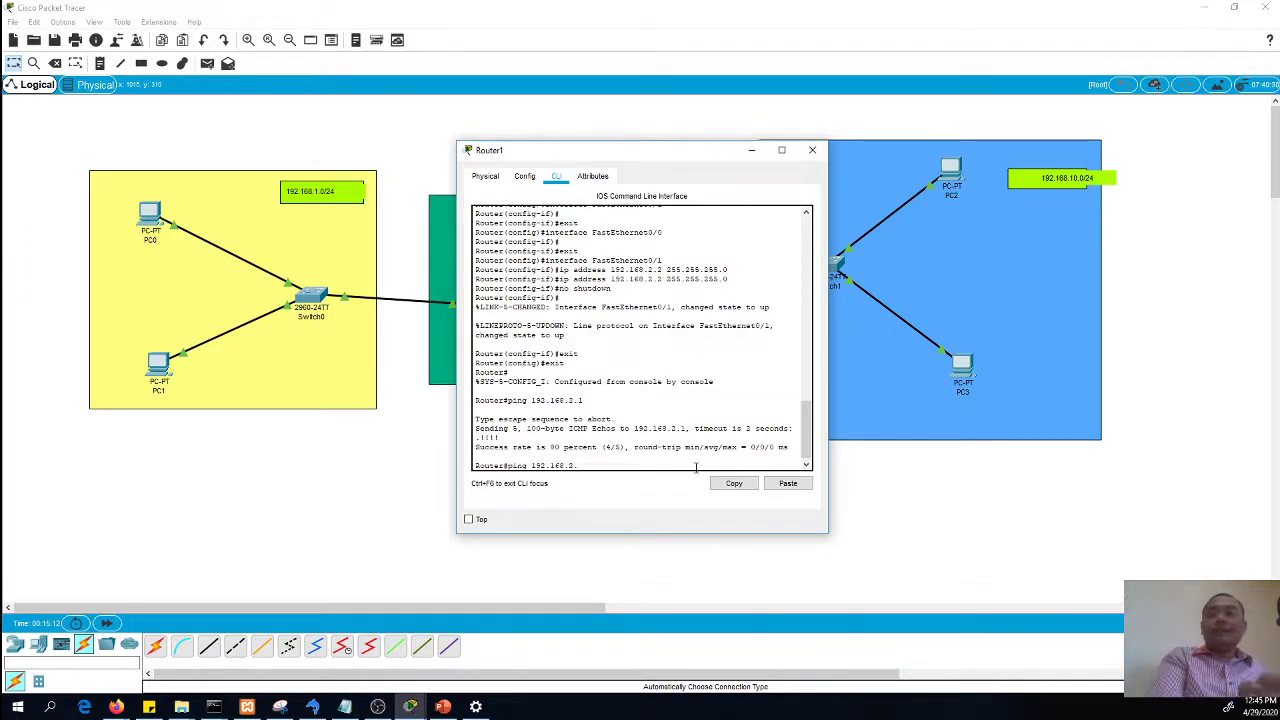
{"action": "type", "text": "2"}
{"action": "key", "text": "Return"}
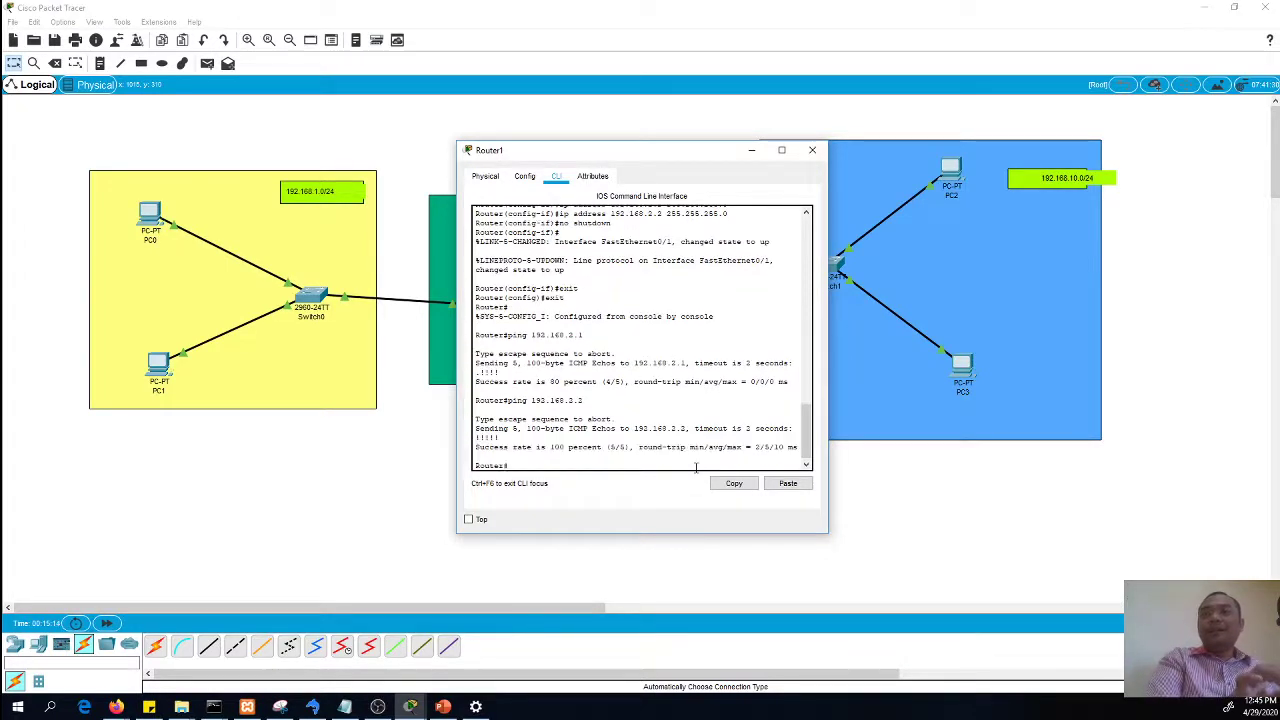
{"action": "left_click", "coordinate": [812, 150]}
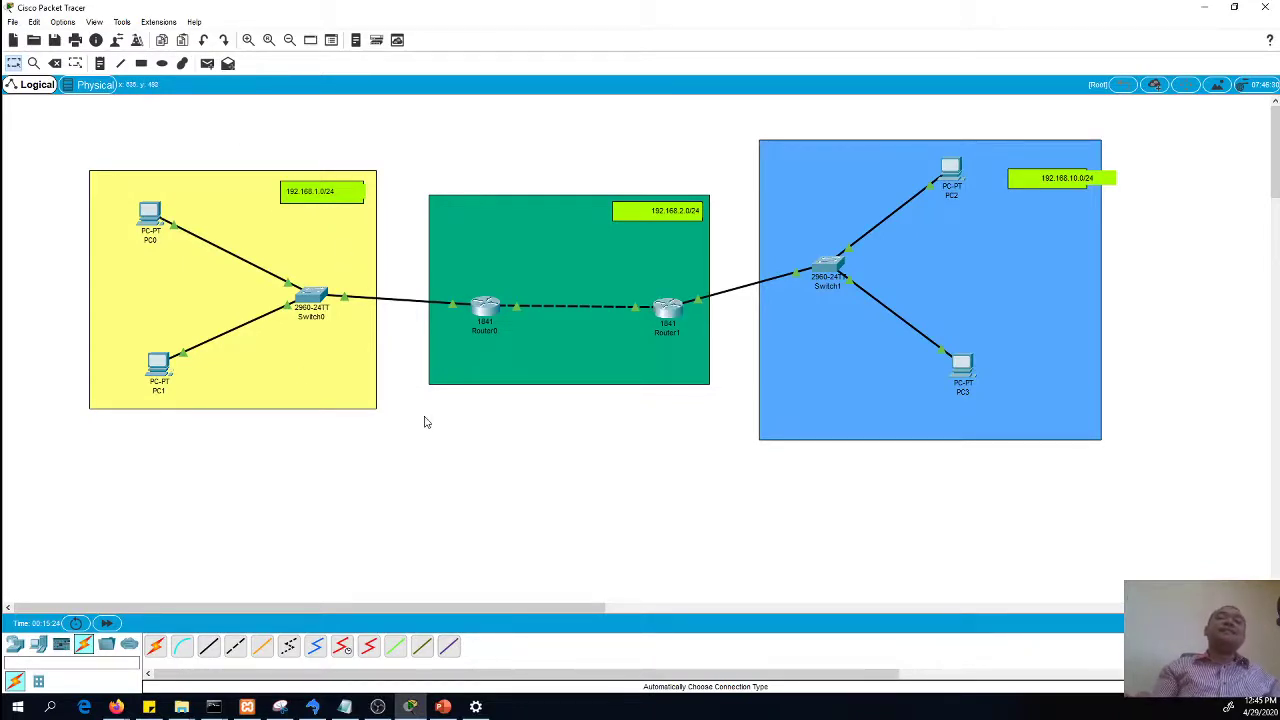
Ping Router0's far interface at 192.168.2.1 from PC0's Command Prompt, and interrupt the ping
{"action": "left_click", "coordinate": [148, 217]}
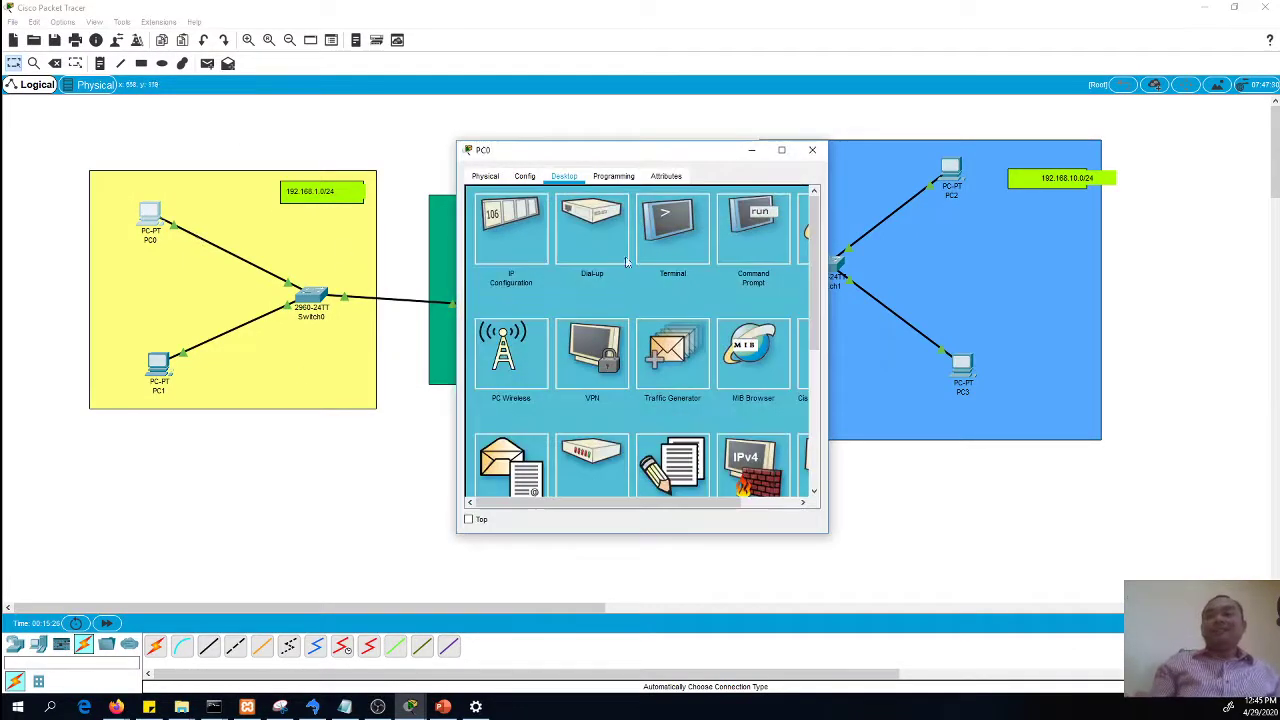
{"action": "left_click", "coordinate": [812, 150]}
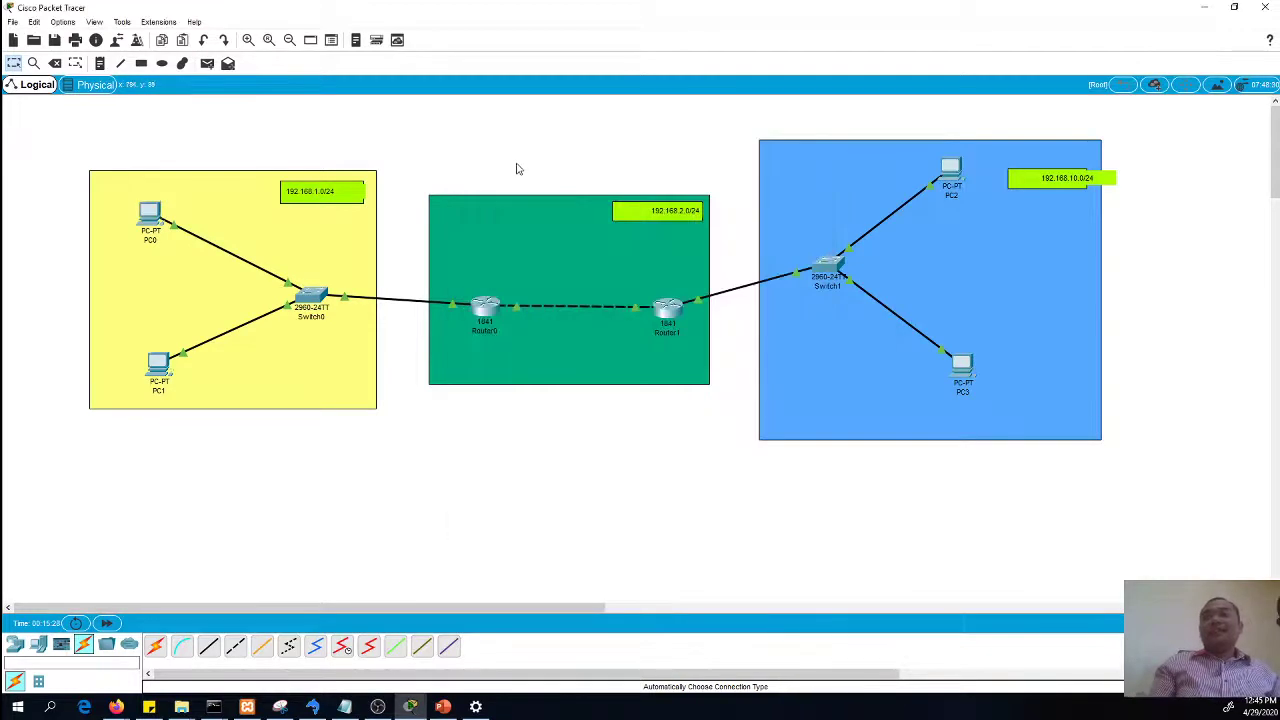
{"action": "left_click", "coordinate": [149, 215]}
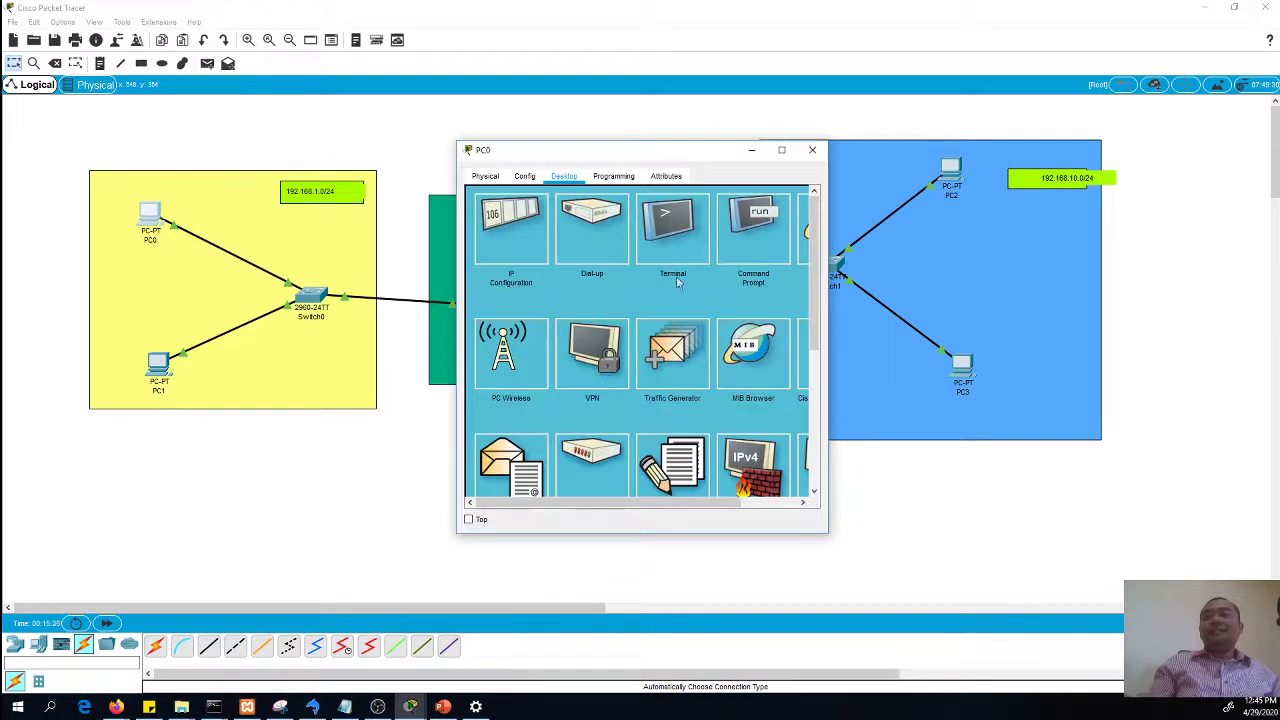
{"action": "left_click", "coordinate": [756, 248]}
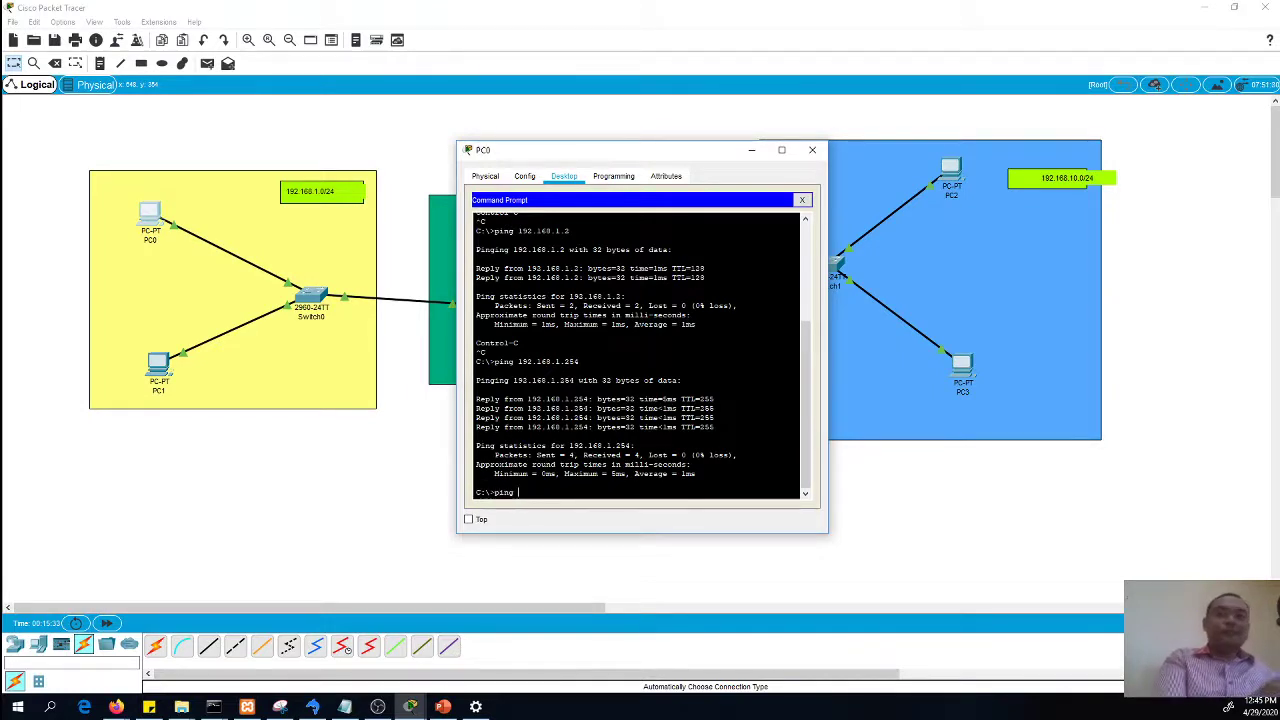
{"action": "type", "text": "ping 192.168.2.1"}
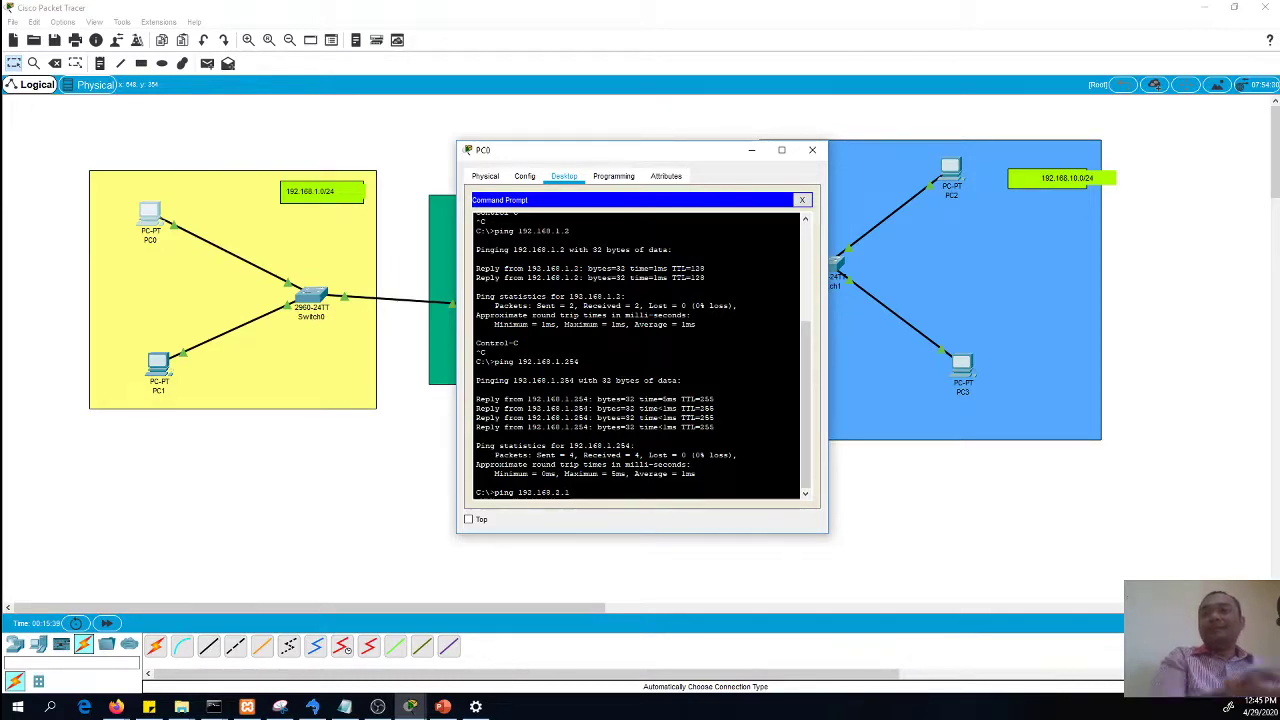
{"action": "left_click_drag", "start_coordinate": [597, 150], "coordinate": [815, 173]}
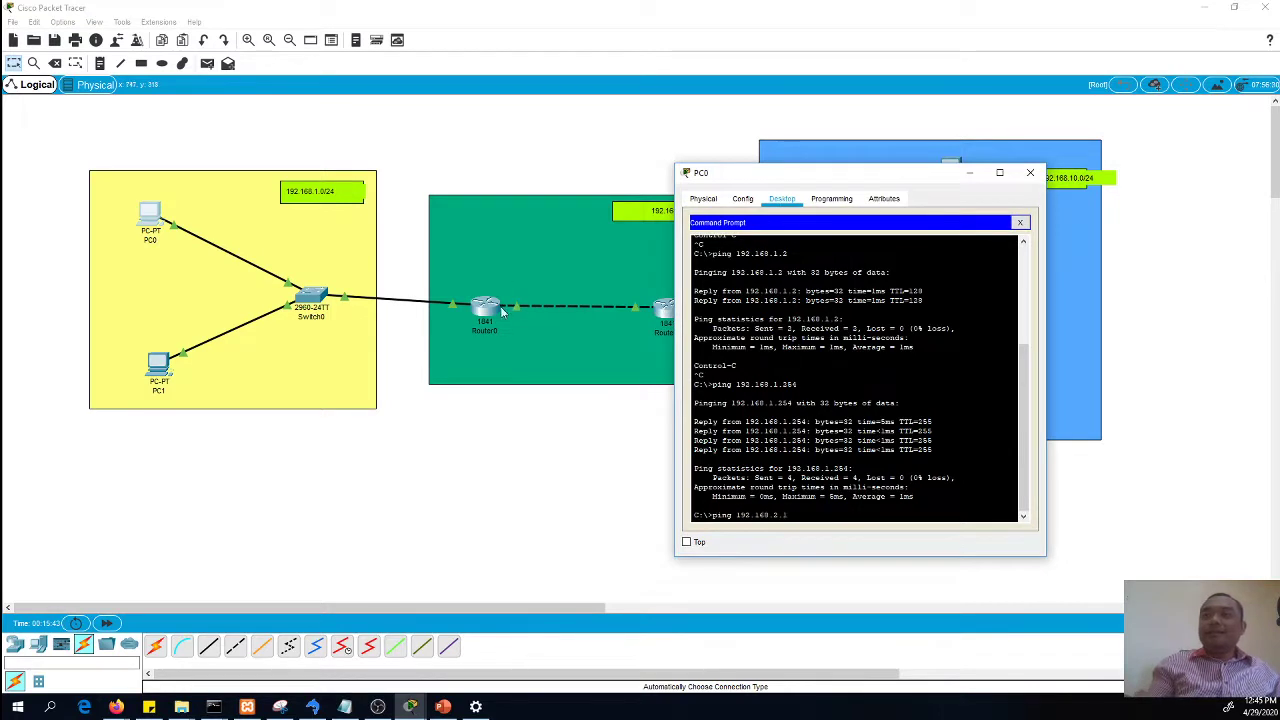
{"action": "key", "text": "Return"}
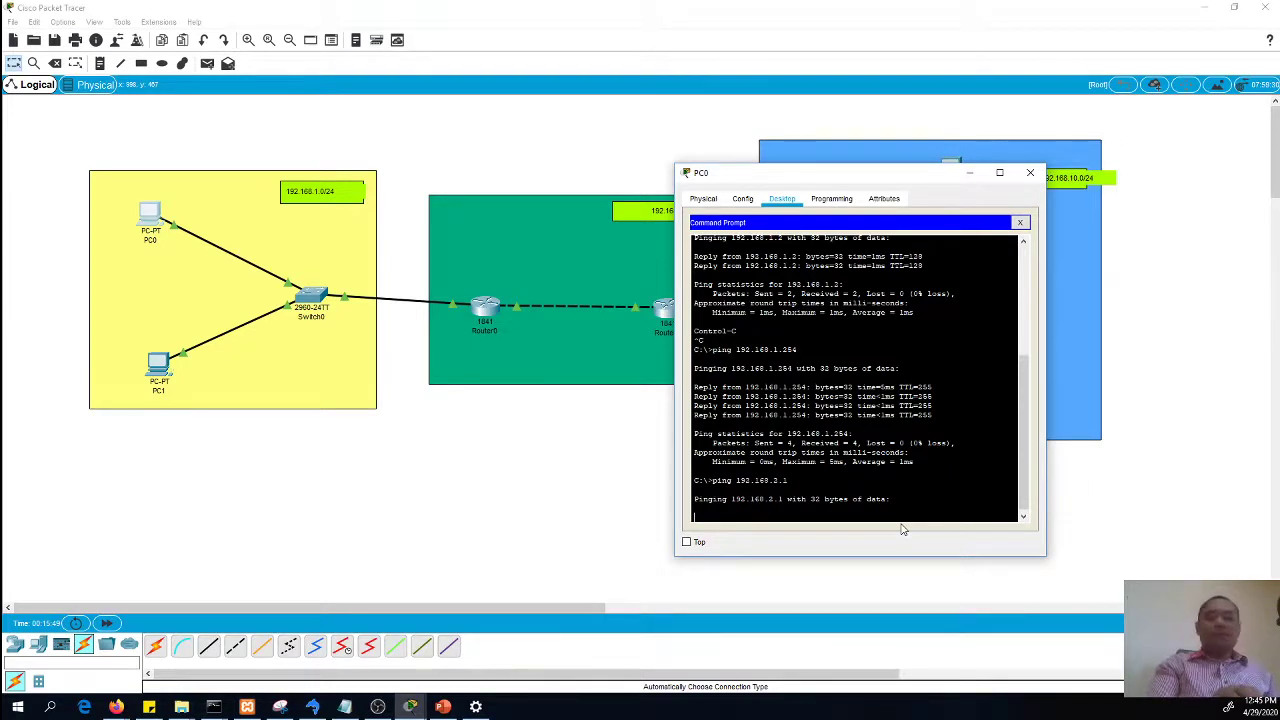
{"action": "key", "text": "ctrl+c"}
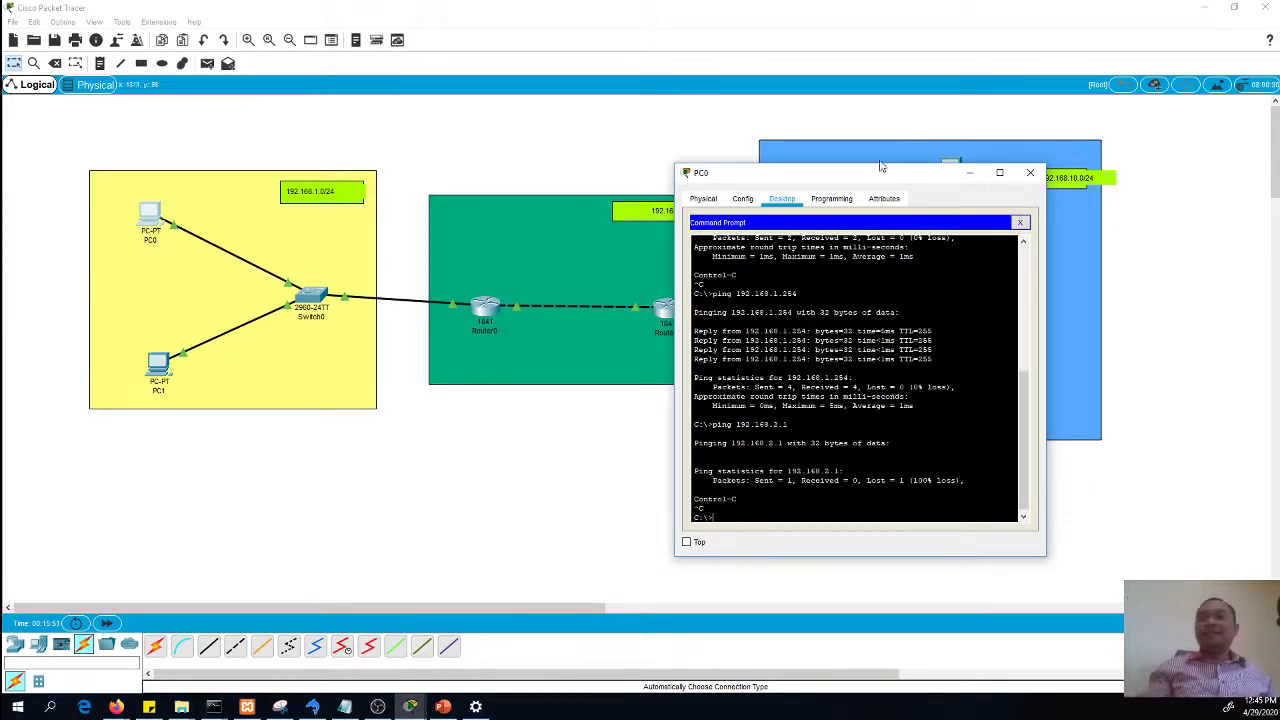
Close PC0's Command Prompt and open its IP Configuration
{"action": "left_click", "coordinate": [710, 204]}
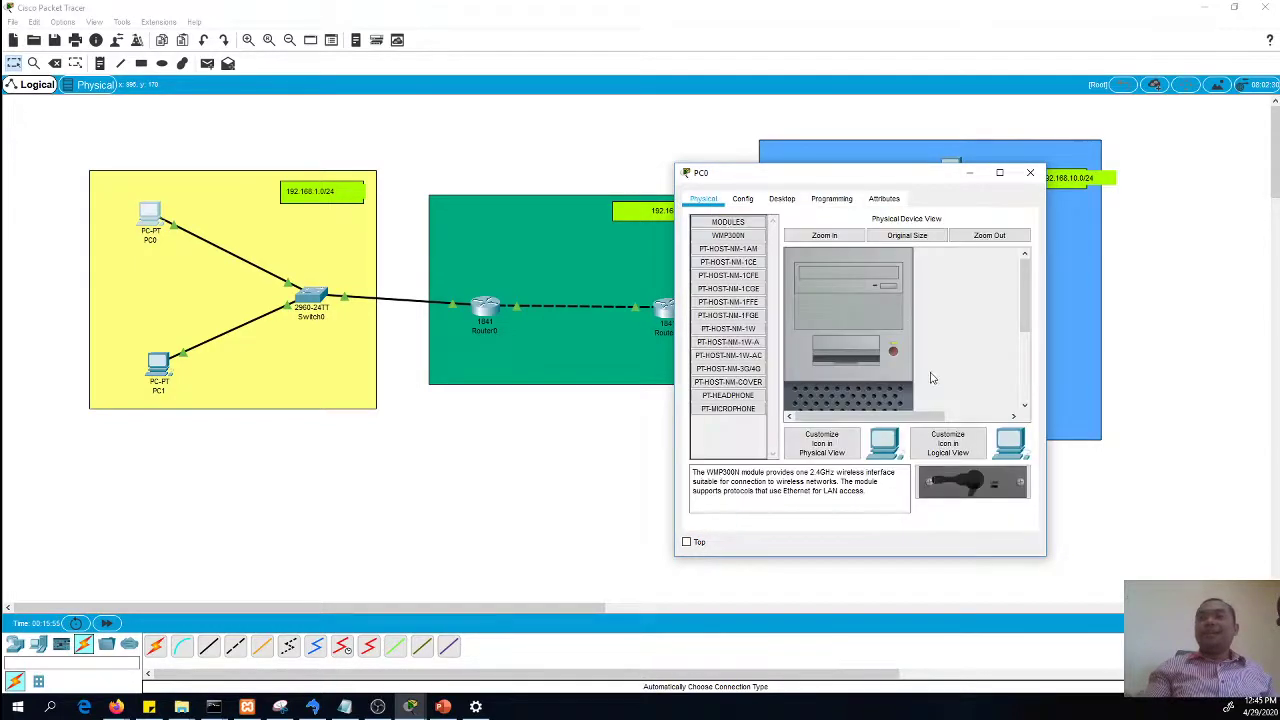
{"action": "left_click", "coordinate": [778, 205]}
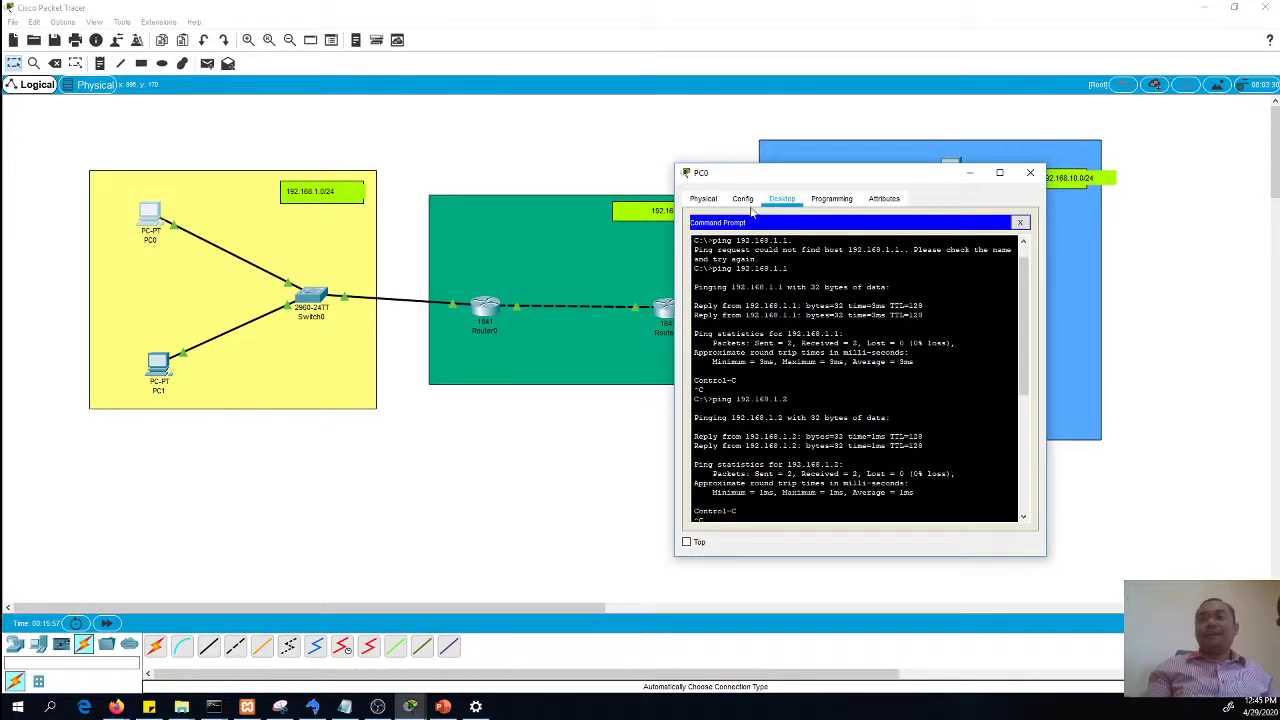
{"action": "left_click", "coordinate": [743, 204]}
{"action": "left_click", "coordinate": [780, 210]}
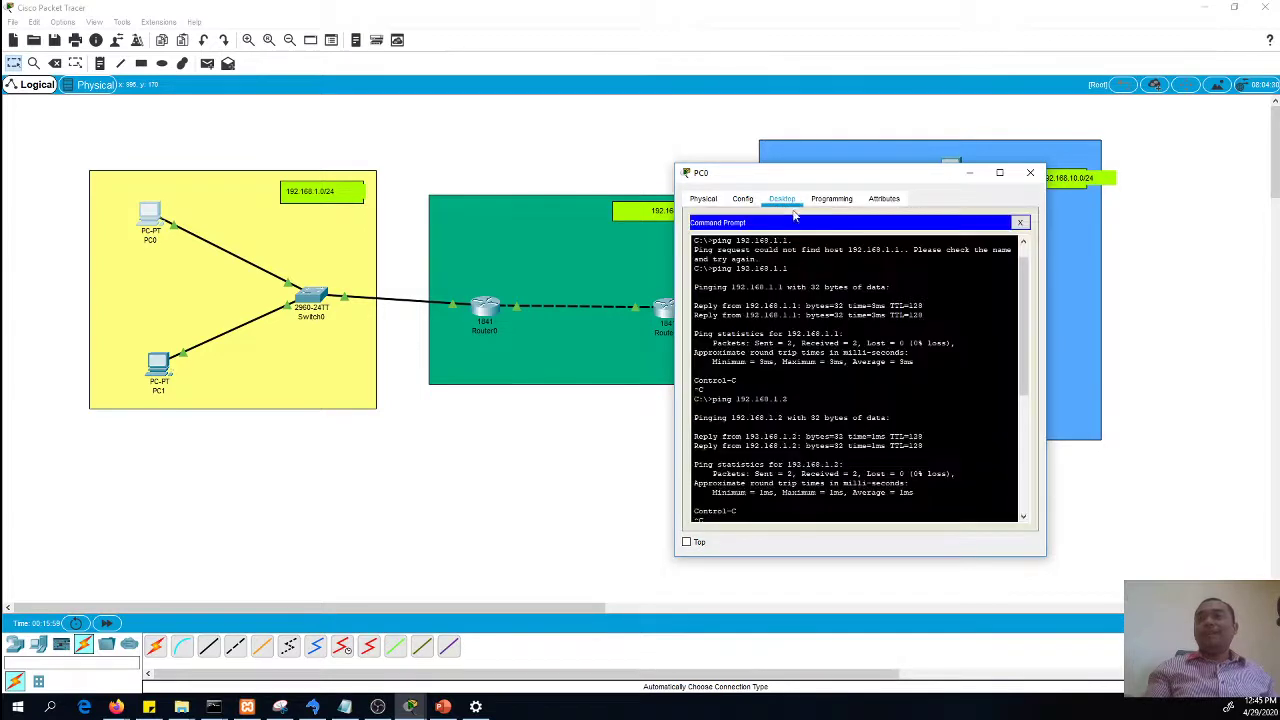
{"action": "left_click", "coordinate": [1024, 219]}
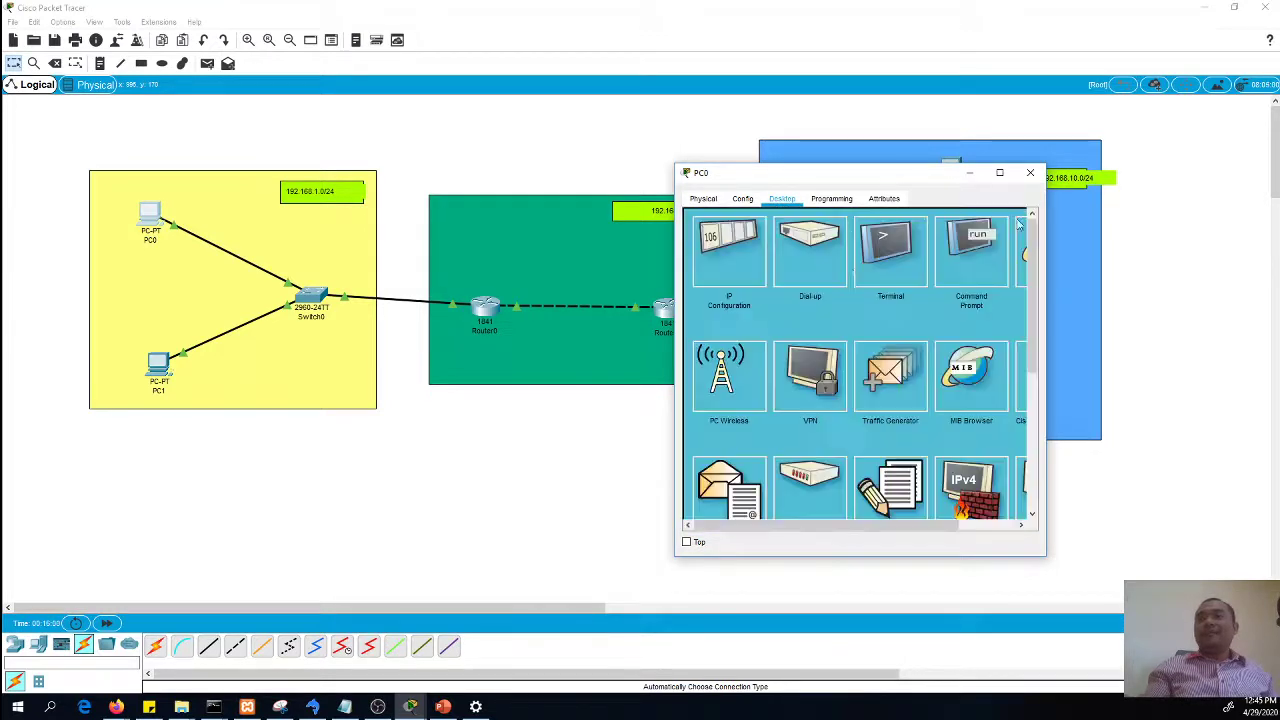
{"action": "left_click", "coordinate": [729, 250]}
Try to set PC0's default gateway to 192.168.1.254, and dismiss the error
{"action": "key", "text": "Tab"}
{"action": "key", "text": "Tab"}
{"action": "type", "text": "1"}
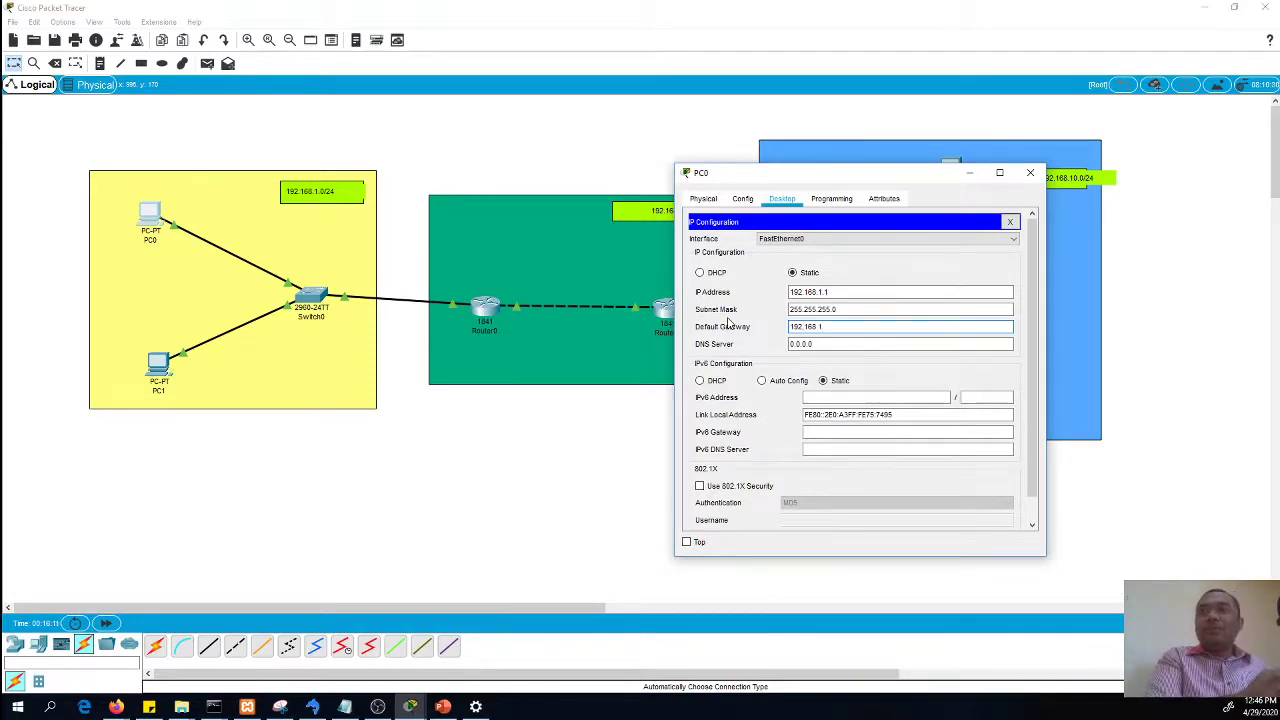
{"action": "type", "text": "254"}
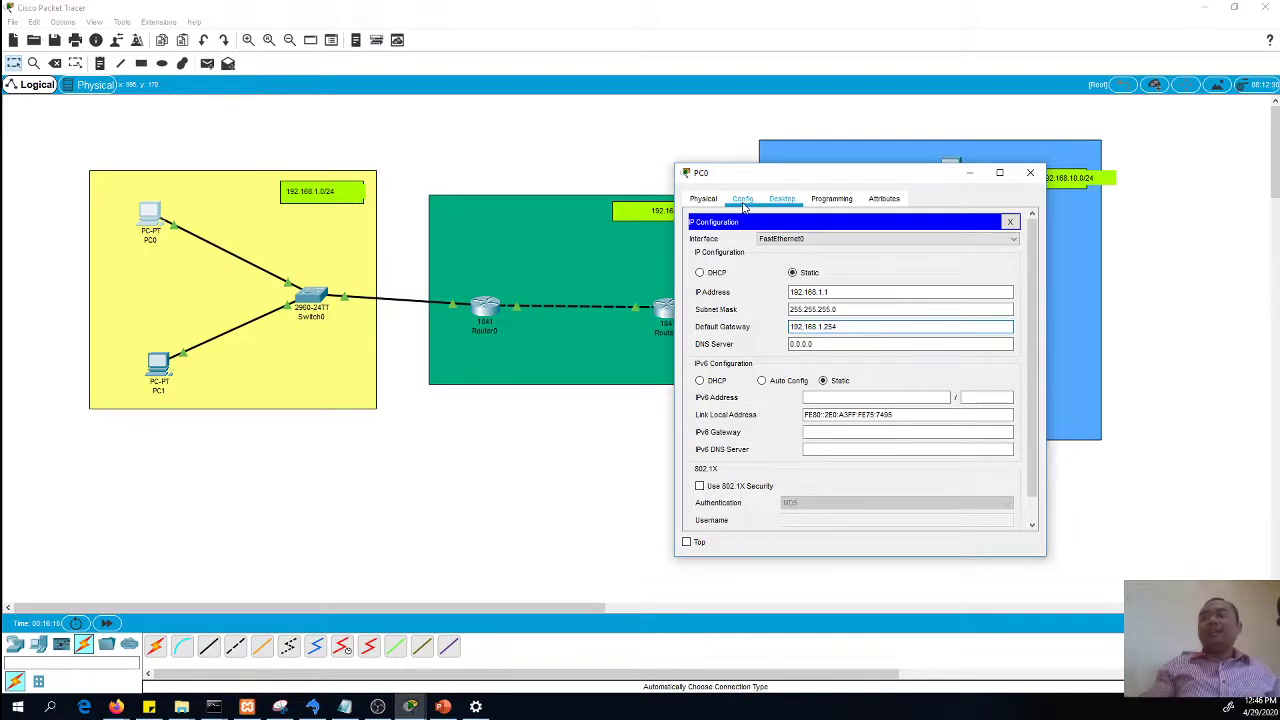
{"action": "left_click", "coordinate": [703, 198]}
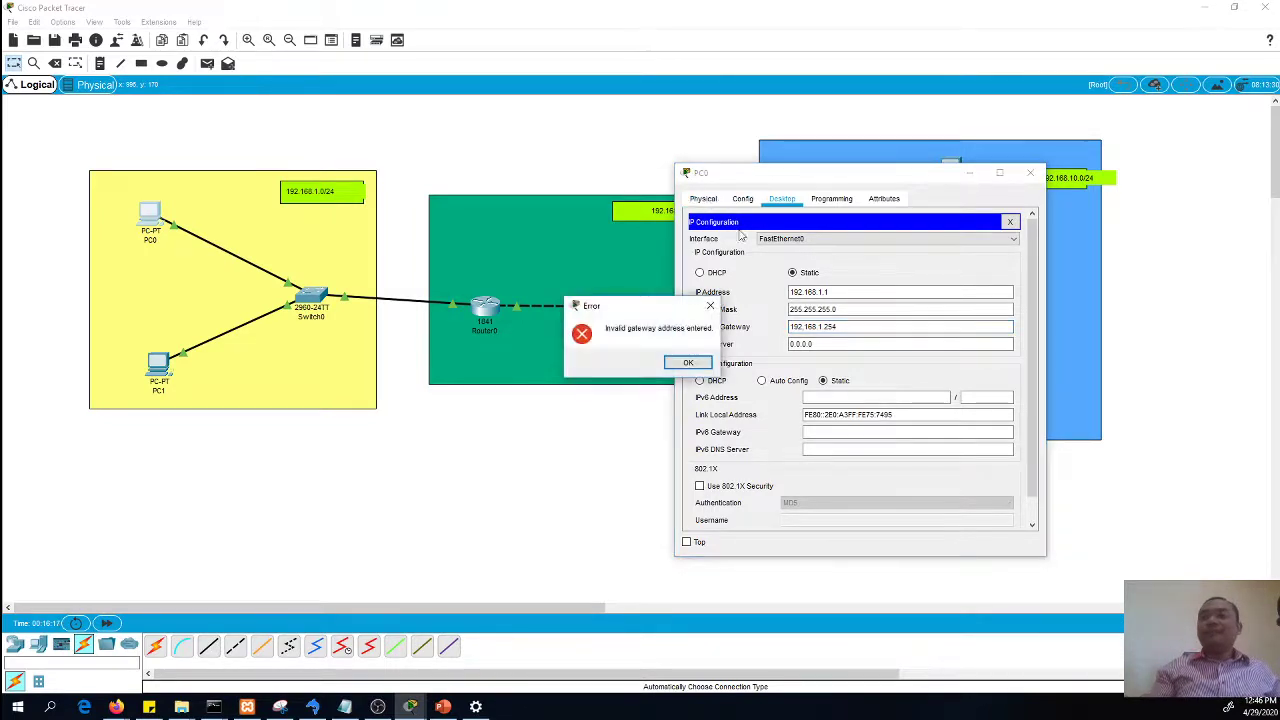
{"action": "left_click", "coordinate": [688, 362]}
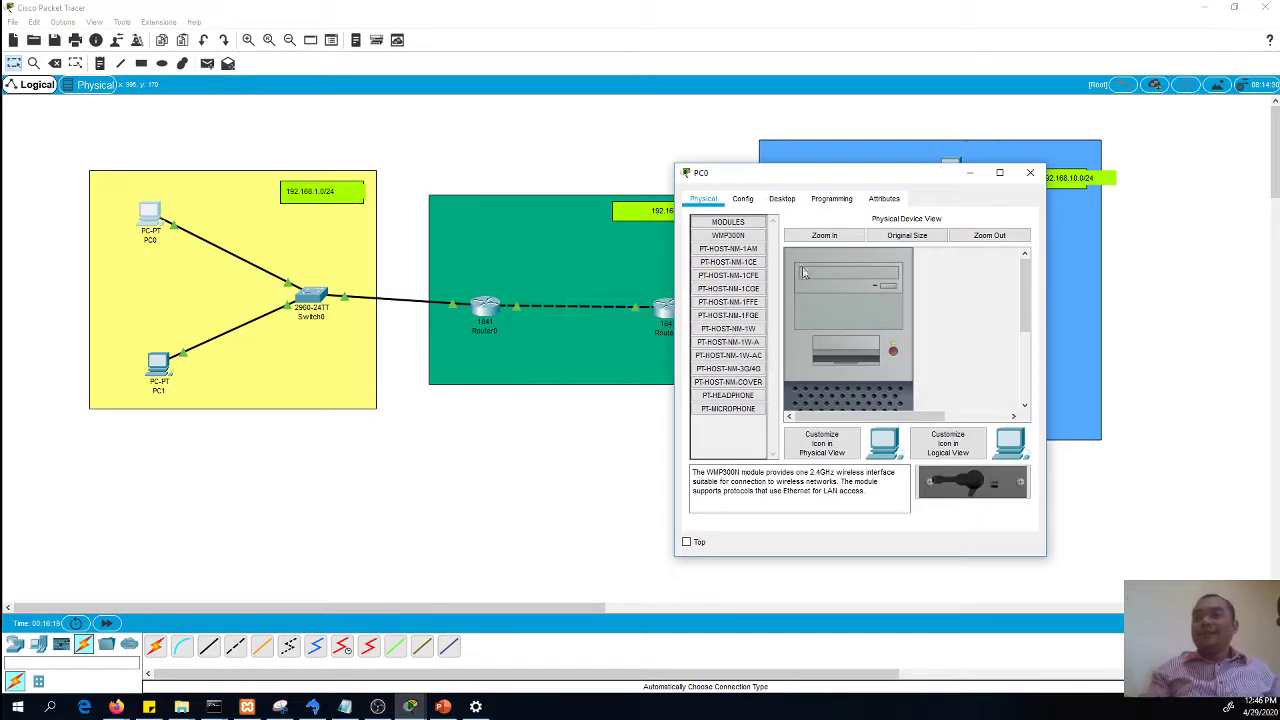
Return to PC0's IP Configuration and set the default gateway to 192.168.1.254
{"action": "left_click", "coordinate": [782, 199]}
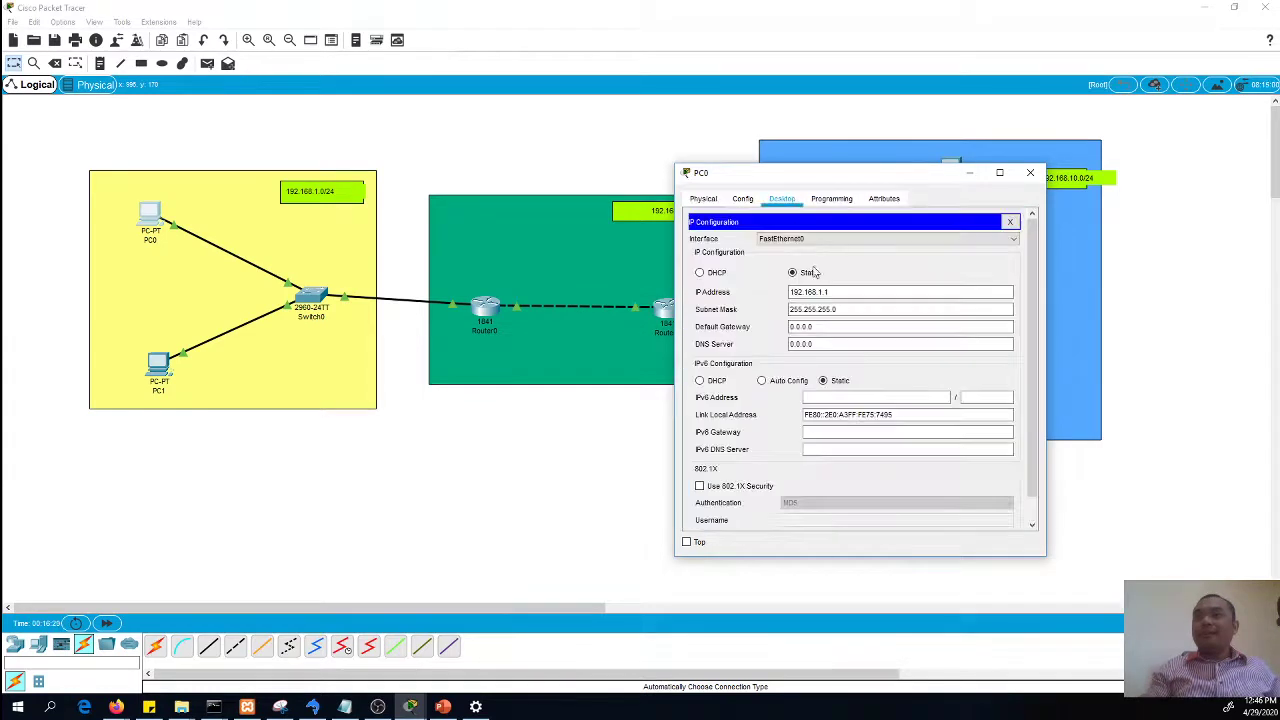
{"action": "triple_click", "coordinate": [840, 326]}
{"action": "type", "text": "192."}
{"action": "key", "text": "BackSpace"}
{"action": "type", "text": ".1"}
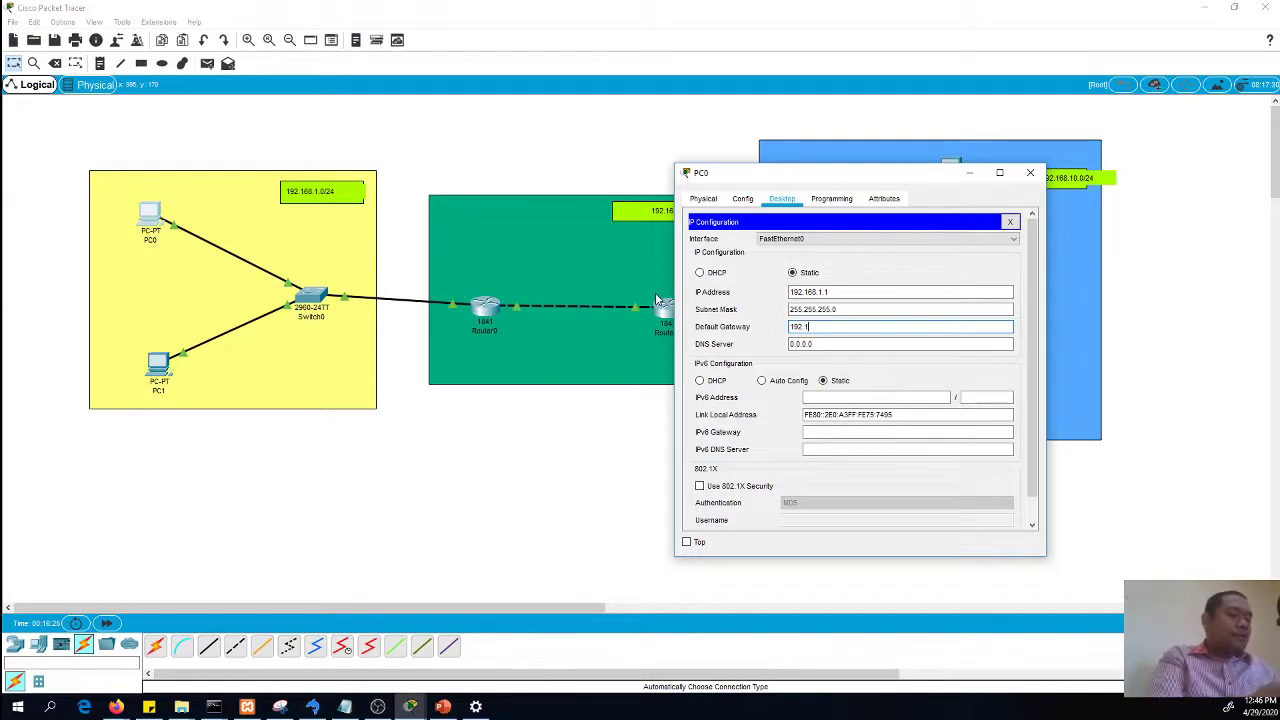
{"action": "type", "text": "68.1.254"}
{"action": "key", "text": "Tab"}
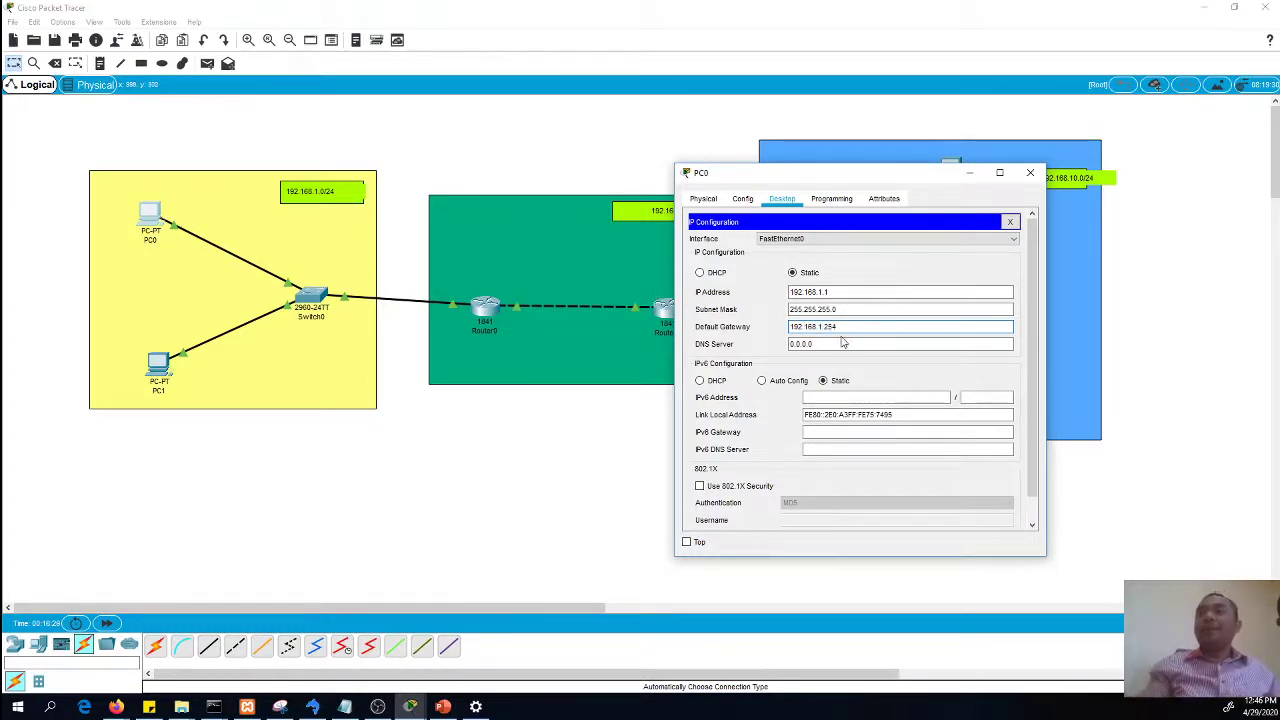
Close PC0's configuration and open PC1's IP Configuration
{"action": "left_click", "coordinate": [1010, 221]}
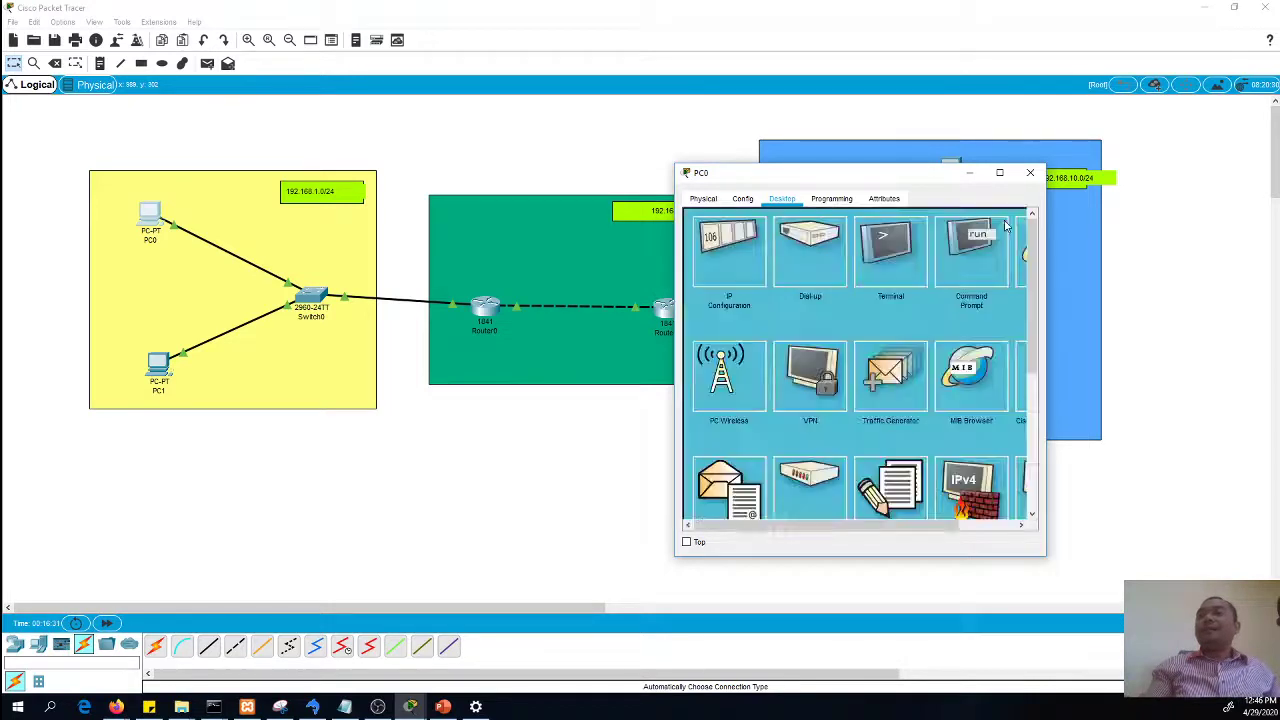
{"action": "left_click", "coordinate": [1030, 172]}
{"action": "left_click", "coordinate": [177, 376]}
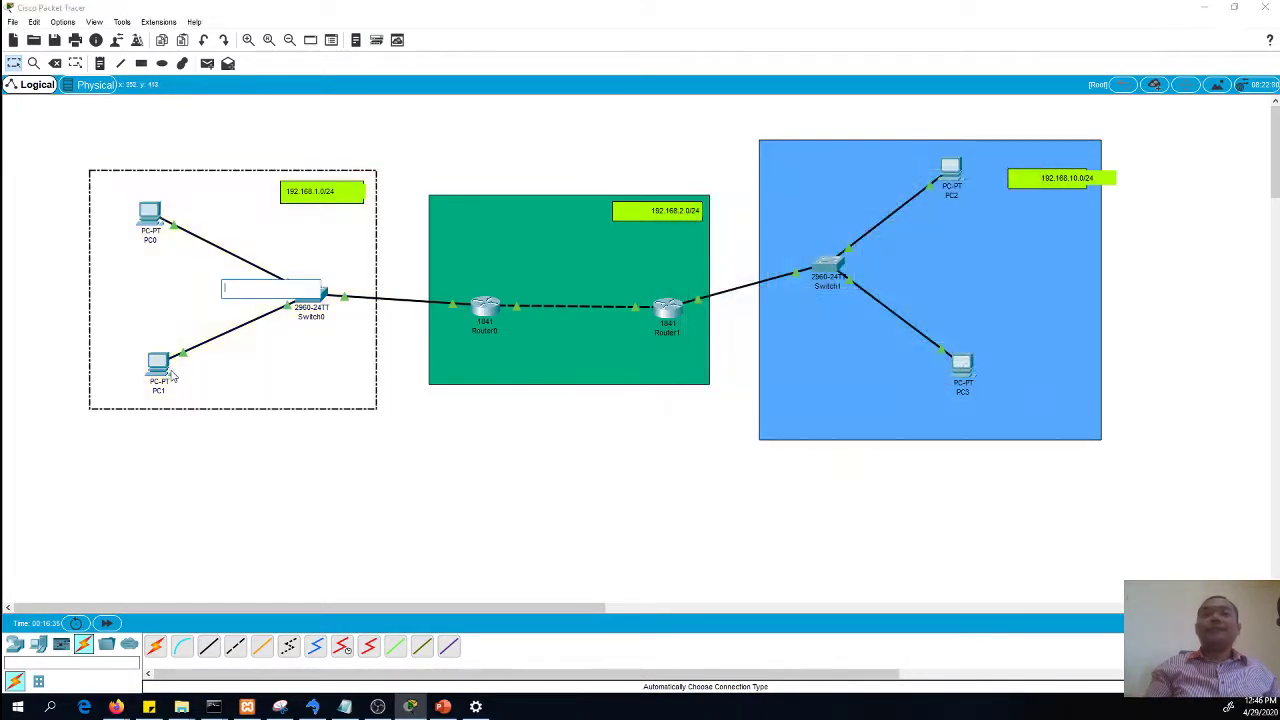
{"action": "left_click", "coordinate": [160, 366]}
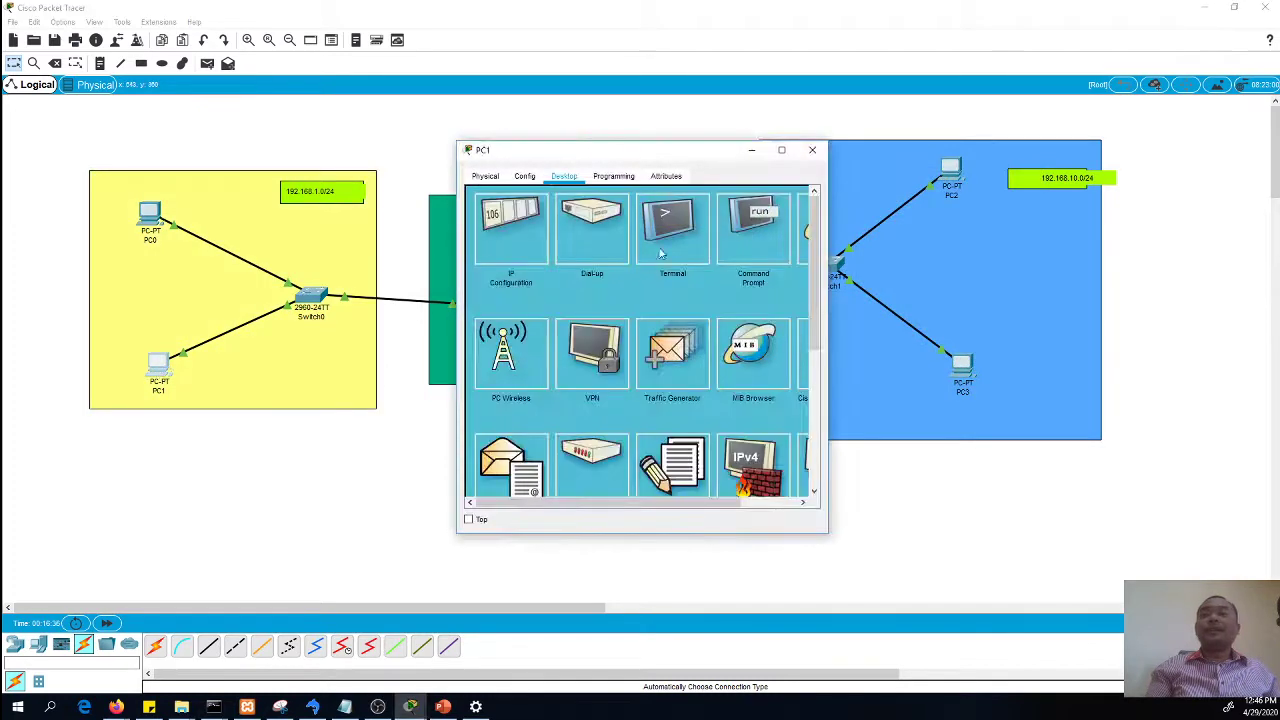
{"action": "left_click", "coordinate": [523, 240]}
Set PC1's default gateway to 192.168.1.254 and close its IP Configuration
{"action": "left_click_drag", "start_coordinate": [604, 304], "coordinate": [462, 290]}
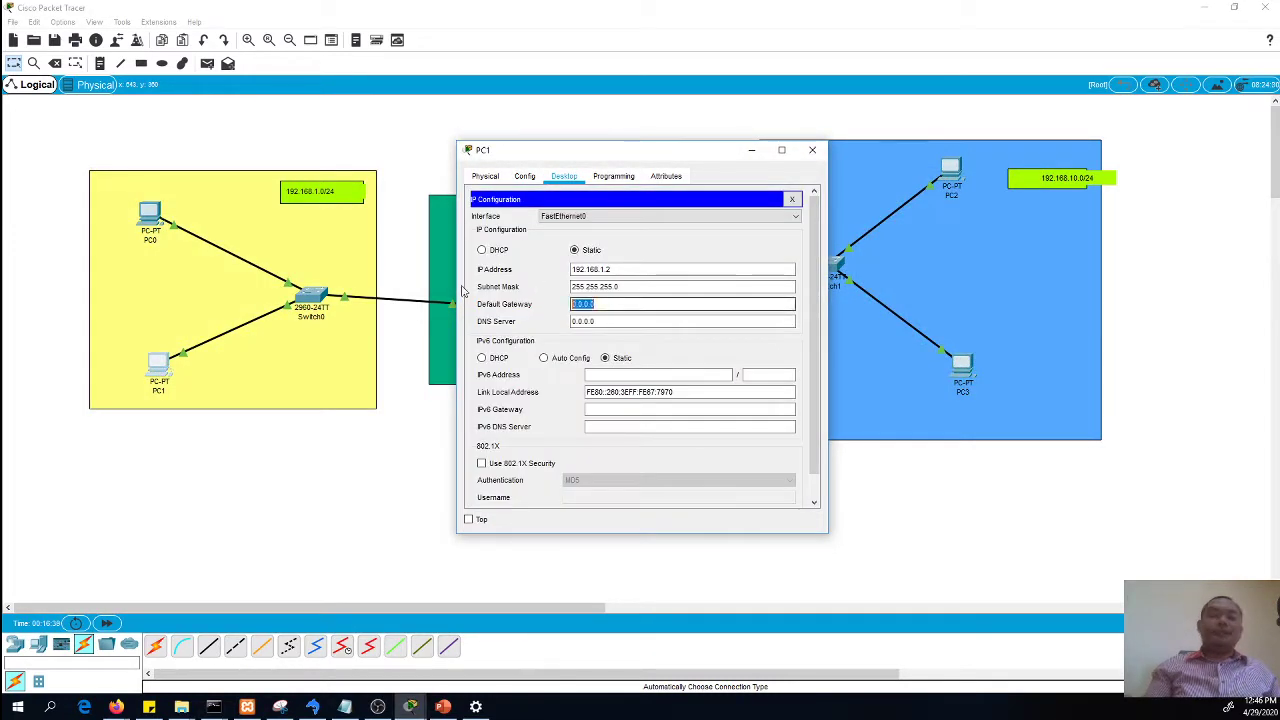
{"action": "type", "text": "192."}
{"action": "key", "text": "BackSpace"}
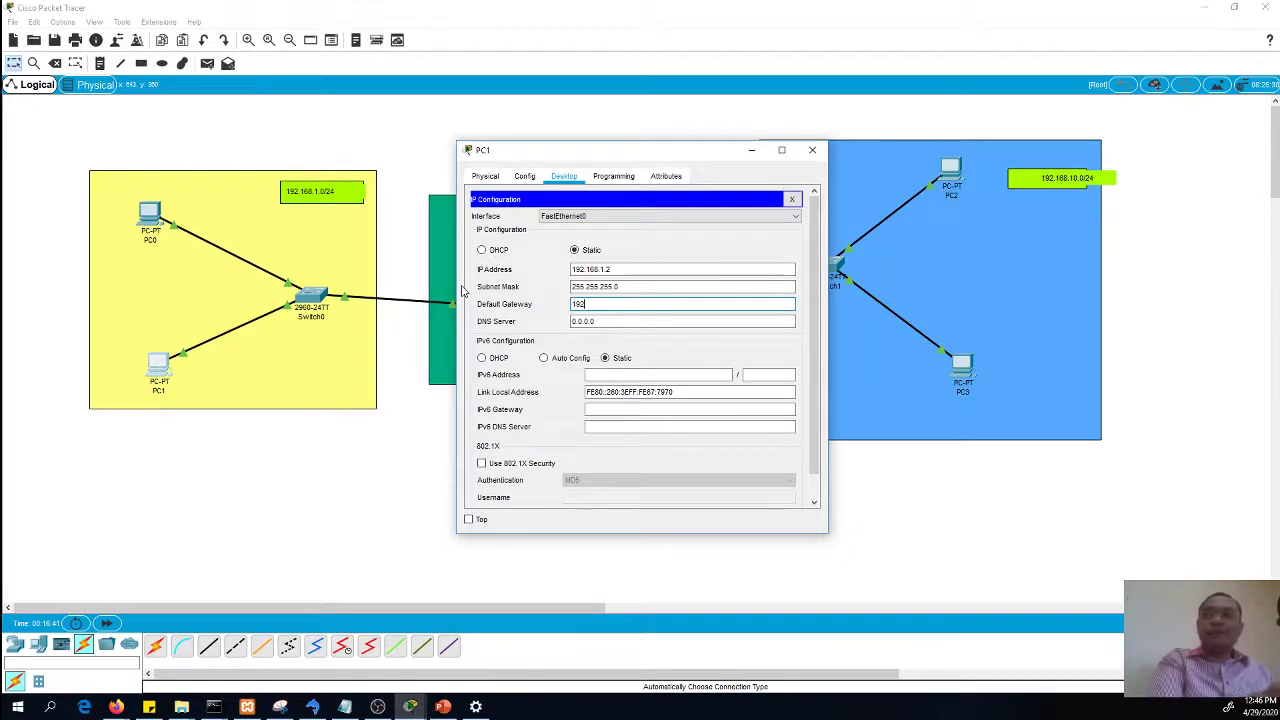
{"action": "type", "text": ".168"}
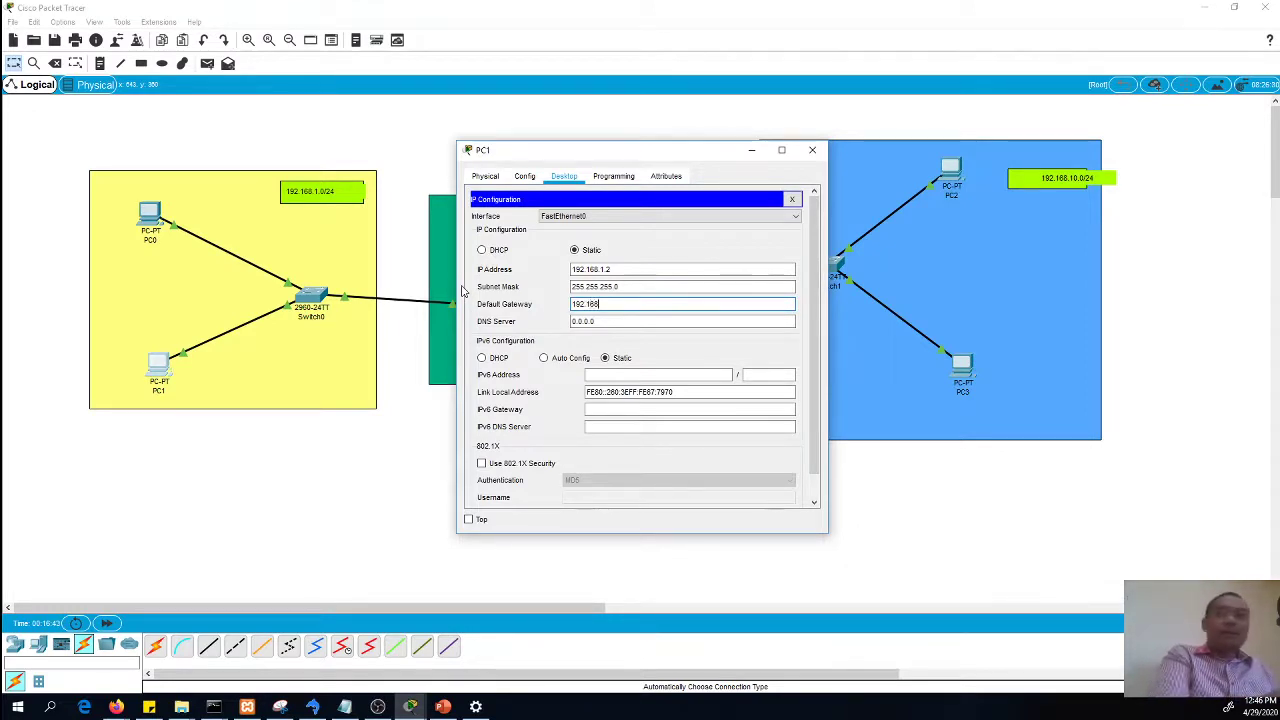
{"action": "type", "text": ".1.254"}
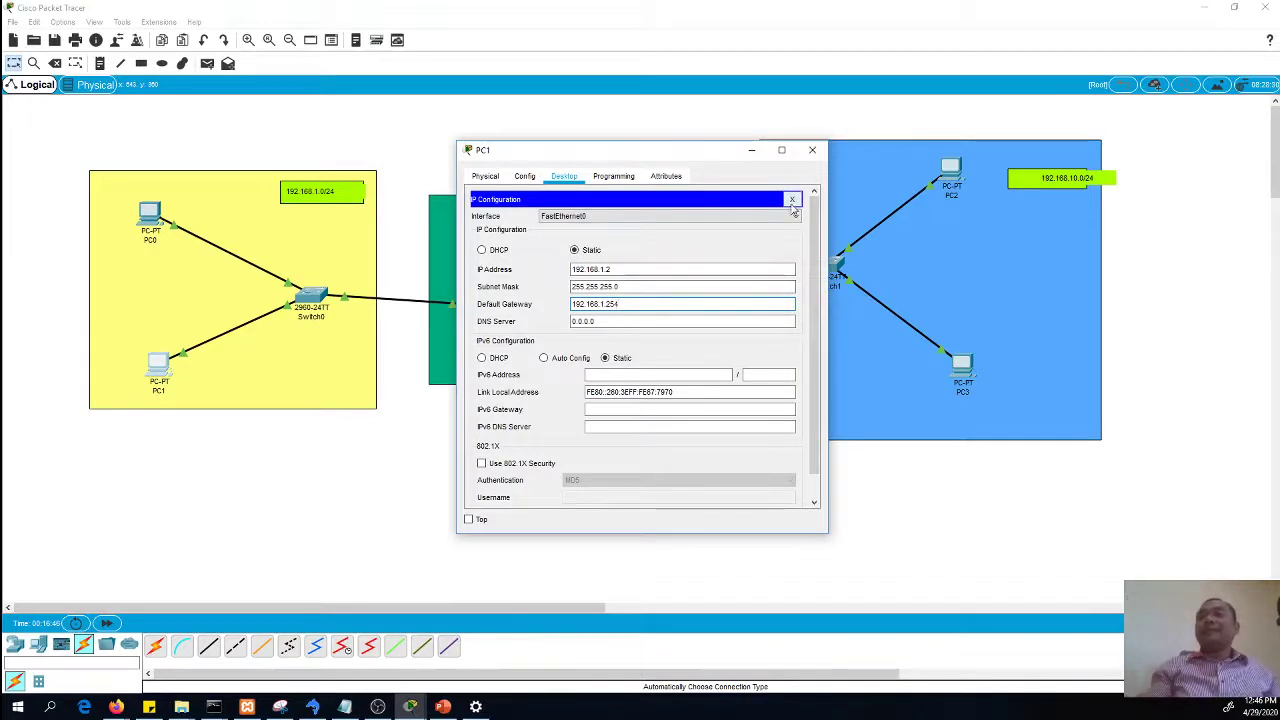
{"action": "left_click", "coordinate": [654, 321]}
{"action": "left_click", "coordinate": [791, 199]}
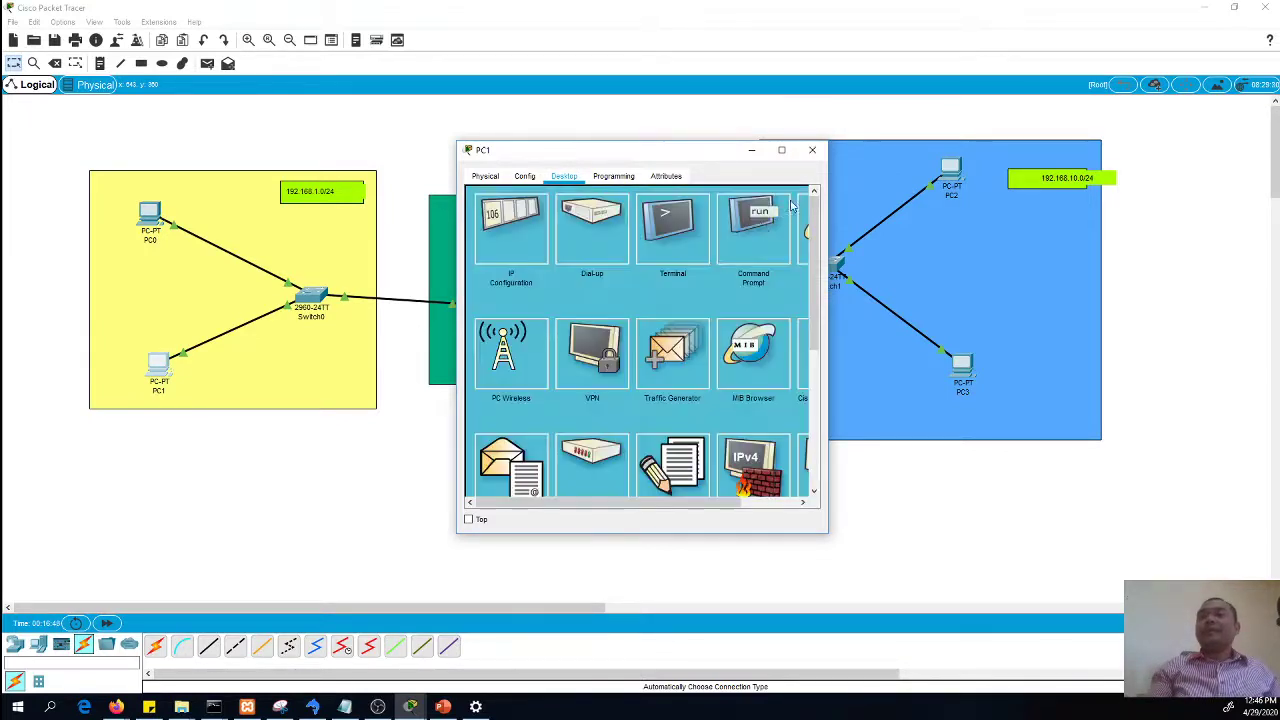
Ping the default gateway 192.168.1.254 from PC1's Command Prompt, and interrupt the ping
{"action": "left_click", "coordinate": [744, 248]}
{"action": "type", "text": "ping 192.168.1.254"}
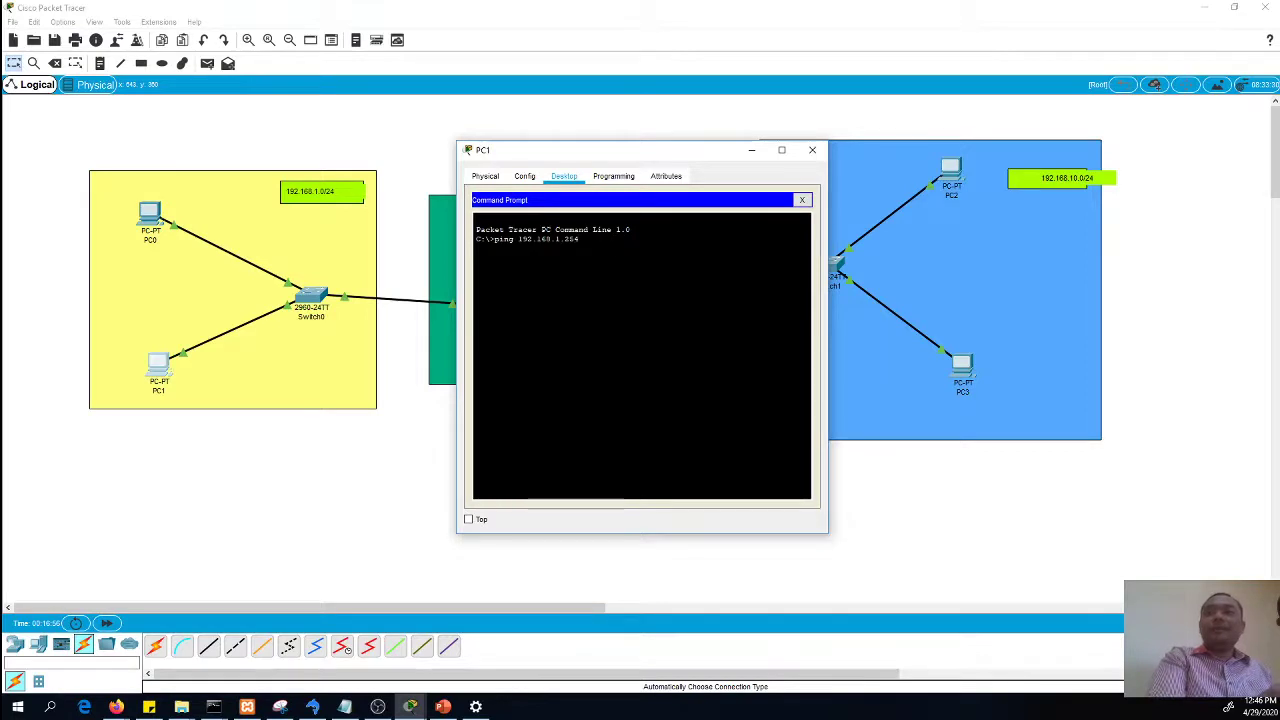
{"action": "key", "text": "Return"}
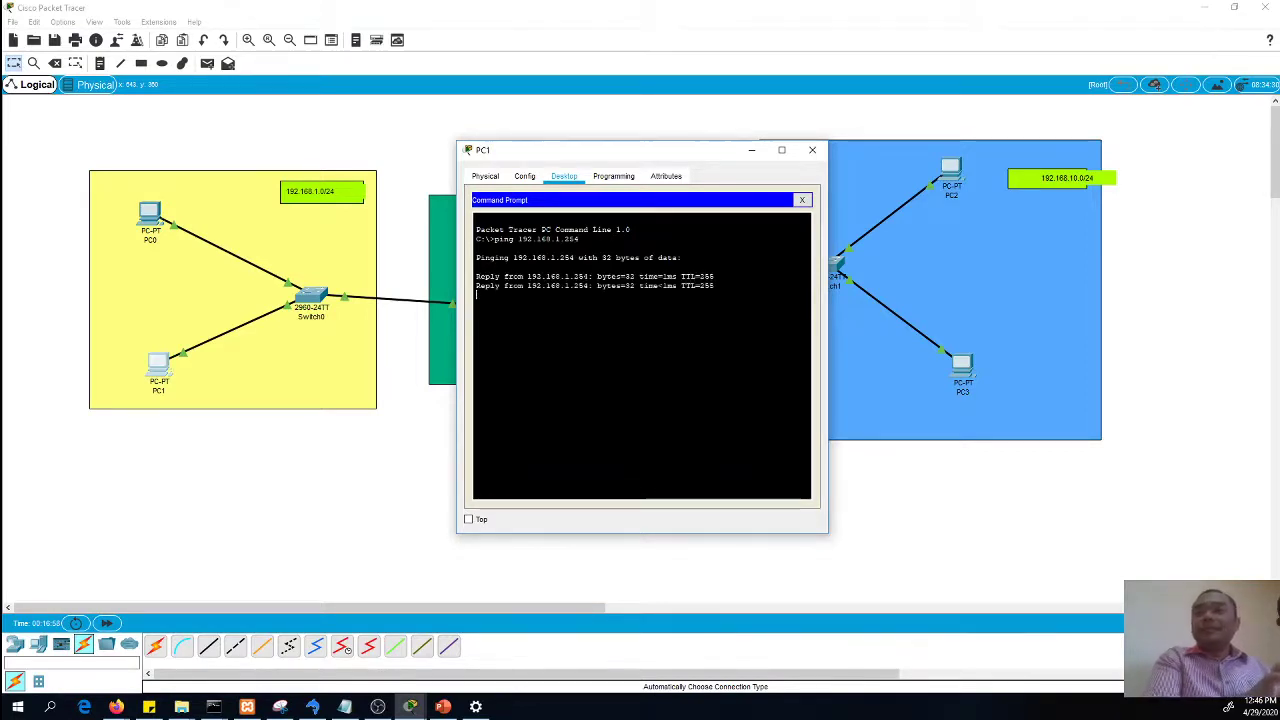
{"action": "key", "text": "ctrl+c"}
Ping Router0's far interface at 192.168.2.1 from PC1, and interrupt the ping
{"action": "key", "text": "Up"}
{"action": "key", "text": "BackSpace"}
{"action": "key", "text": "BackSpace"}
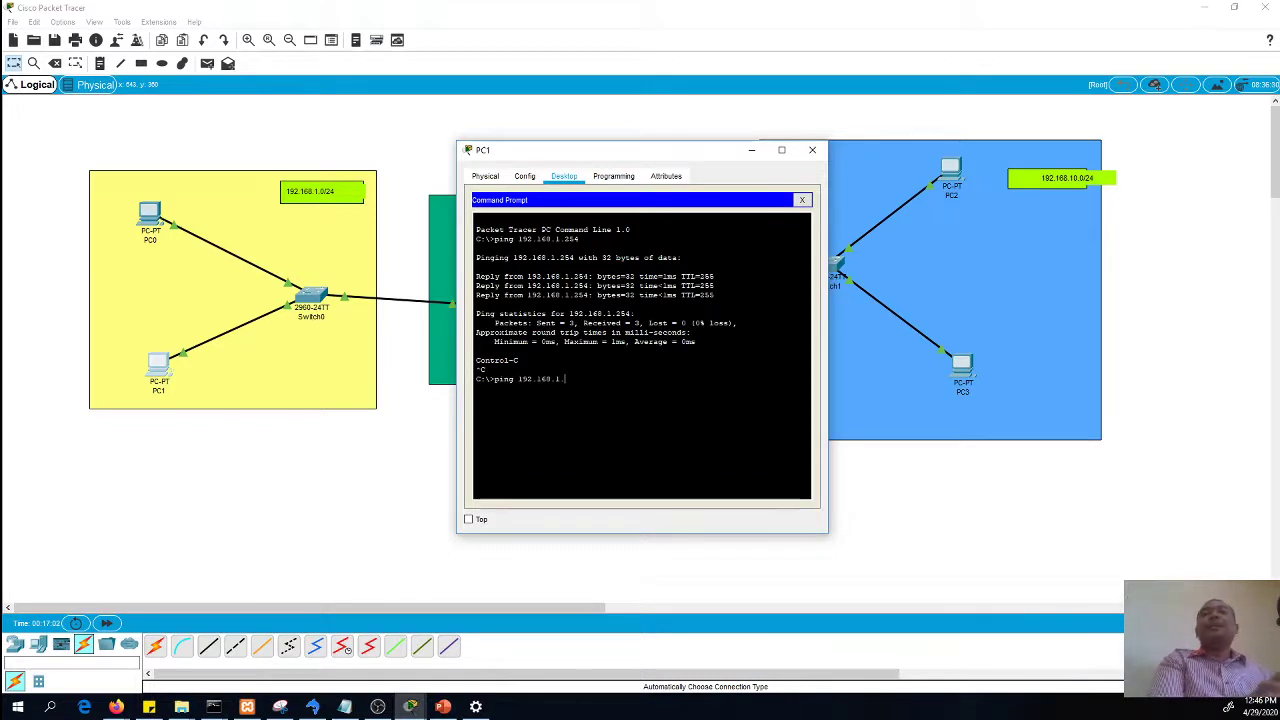
{"action": "type", "text": "2."}
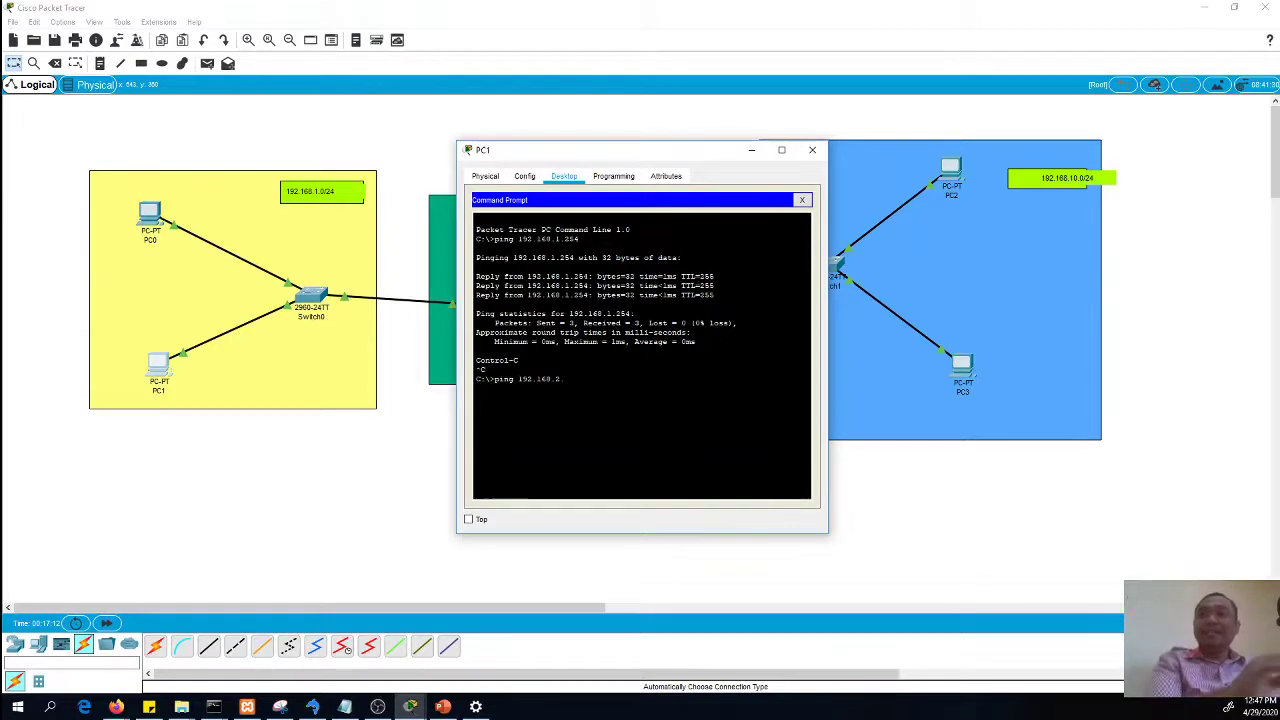
{"action": "key", "text": "Return"}
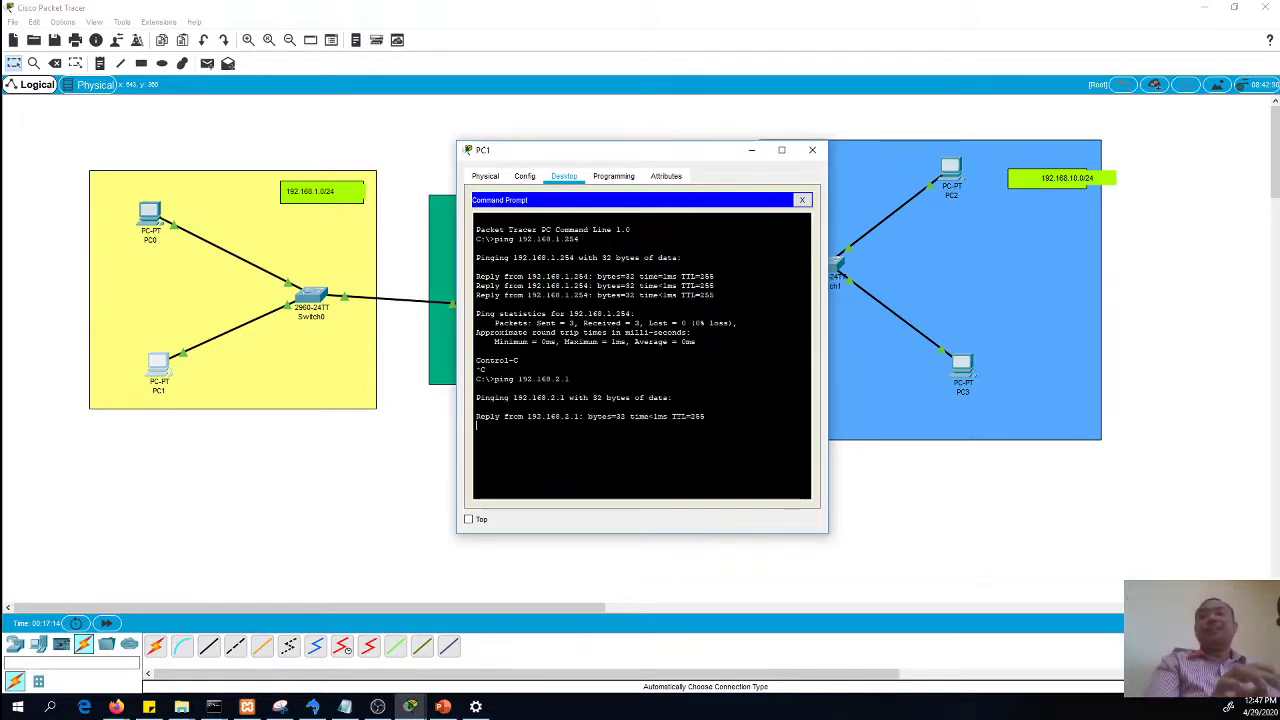
{"action": "key", "text": "ctrl+c"}
Ping 192.168.2.2 from PC1, interrupt the ping, and minimize PC1's window
{"action": "key", "text": "Up"}
{"action": "key", "text": "BackSpace"}
{"action": "type", "text": "2"}
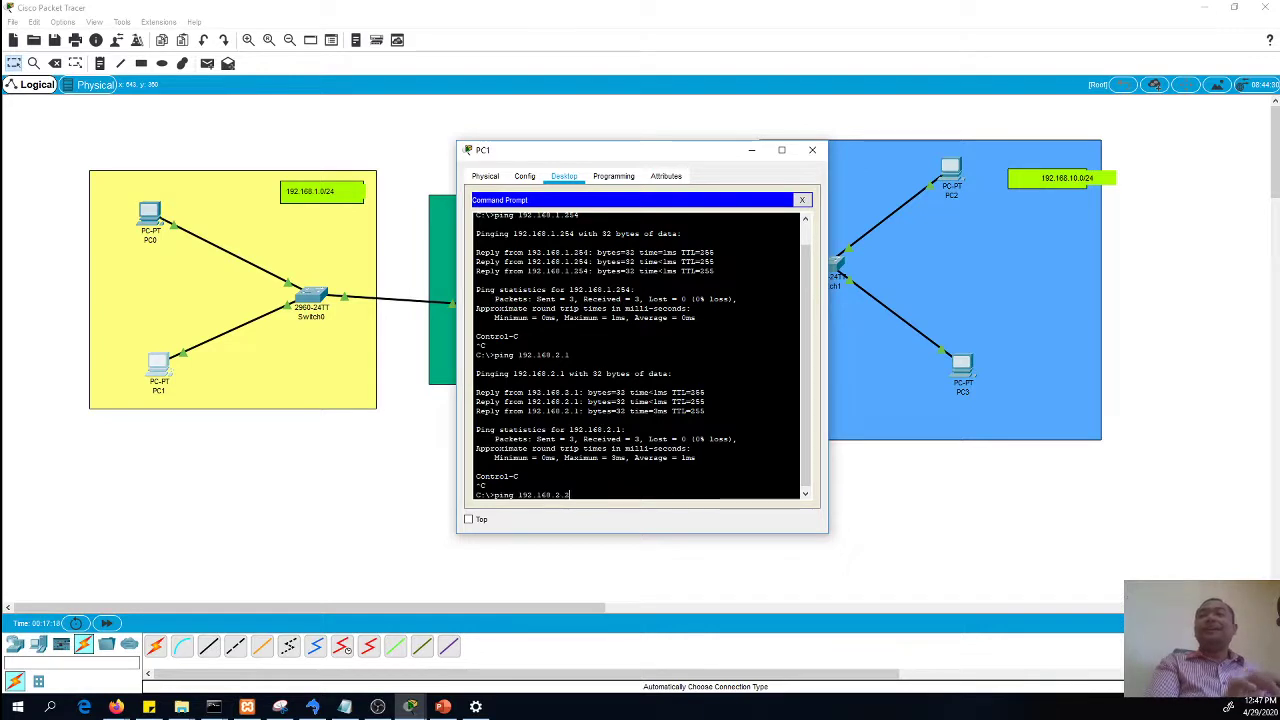
{"action": "key", "text": "Return"}
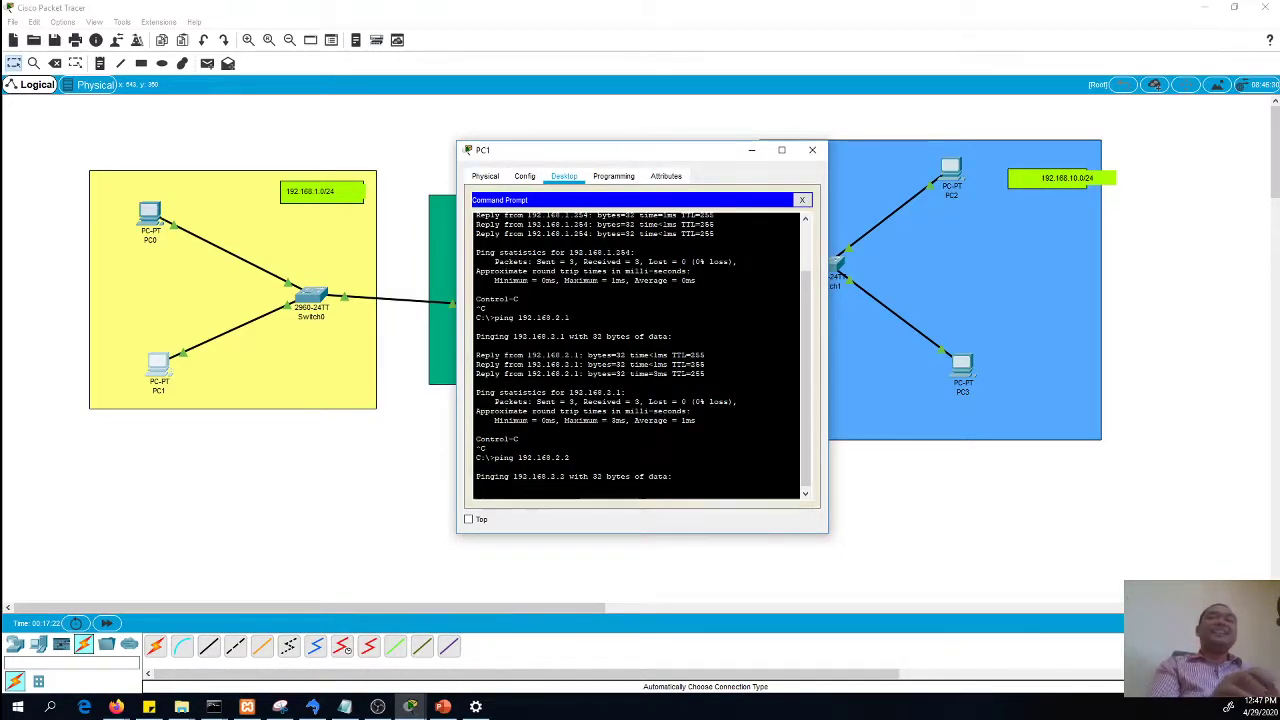
{"action": "key", "text": "ctrl+c"}
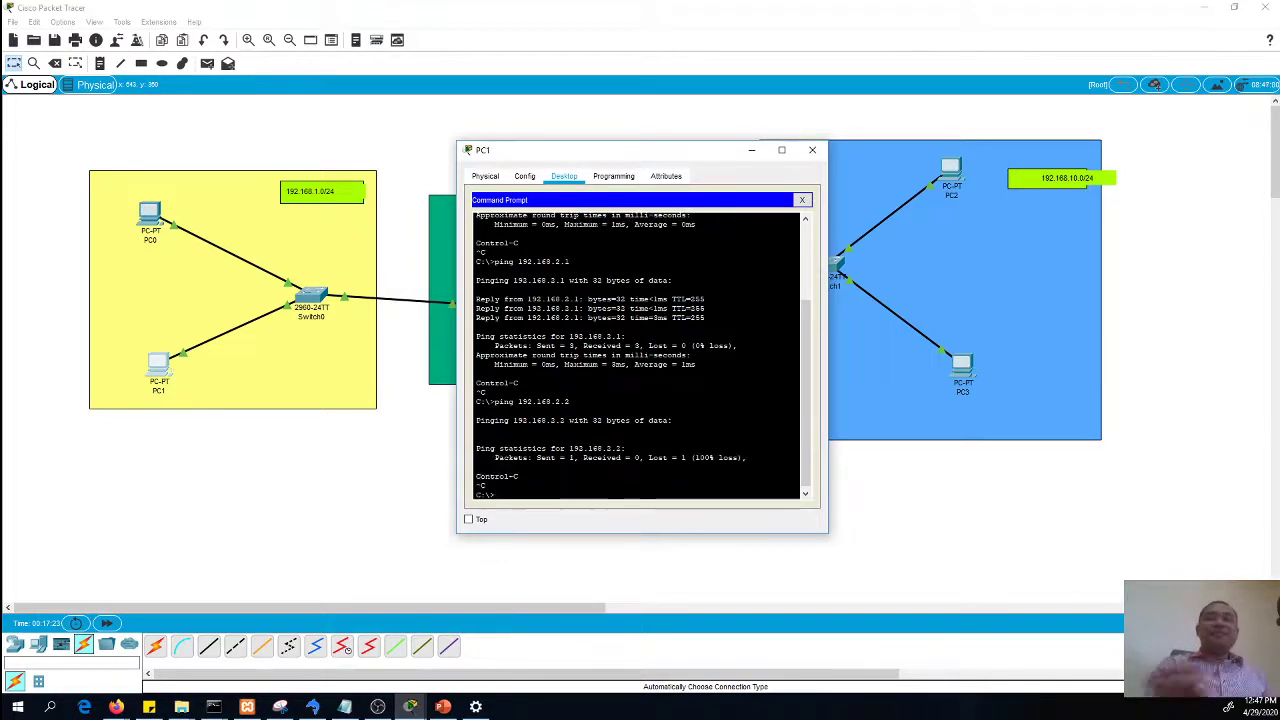
{"action": "left_click", "coordinate": [753, 151]}
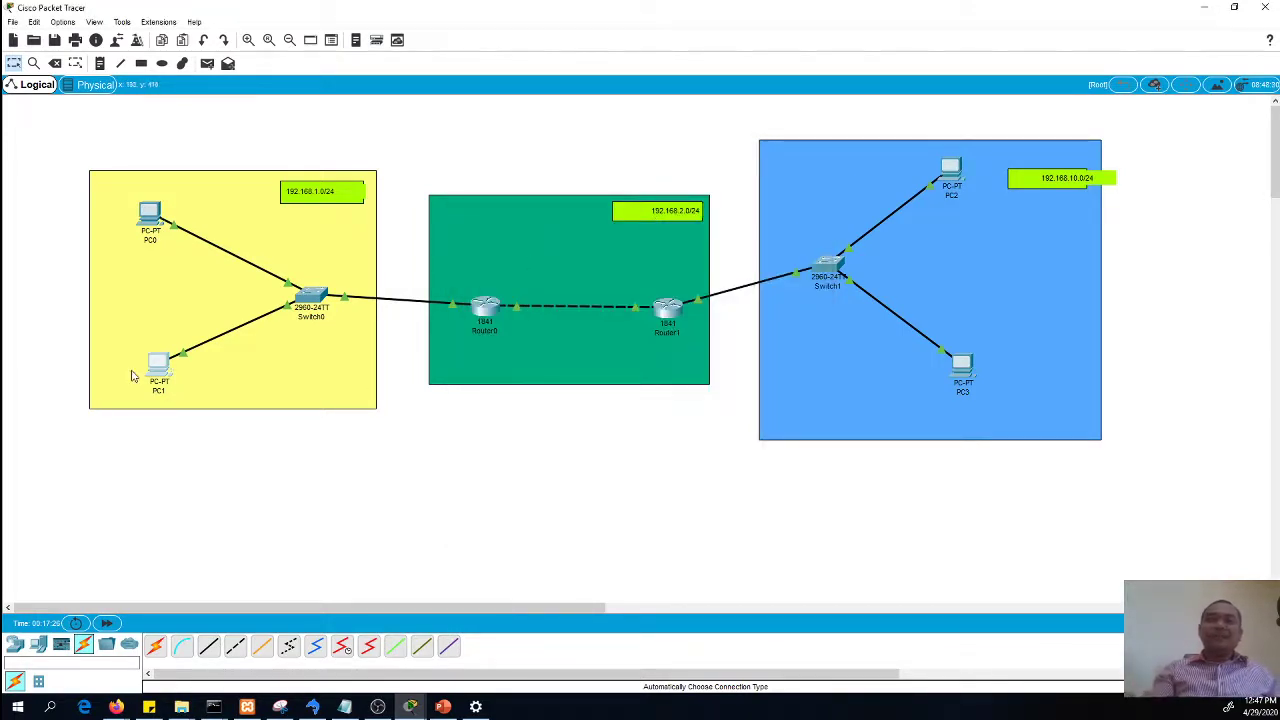
Detach the cable between the two routers at Router0 and reconnect it to Router0's FastEthernet0/1
{"action": "left_click", "coordinate": [522, 312]}
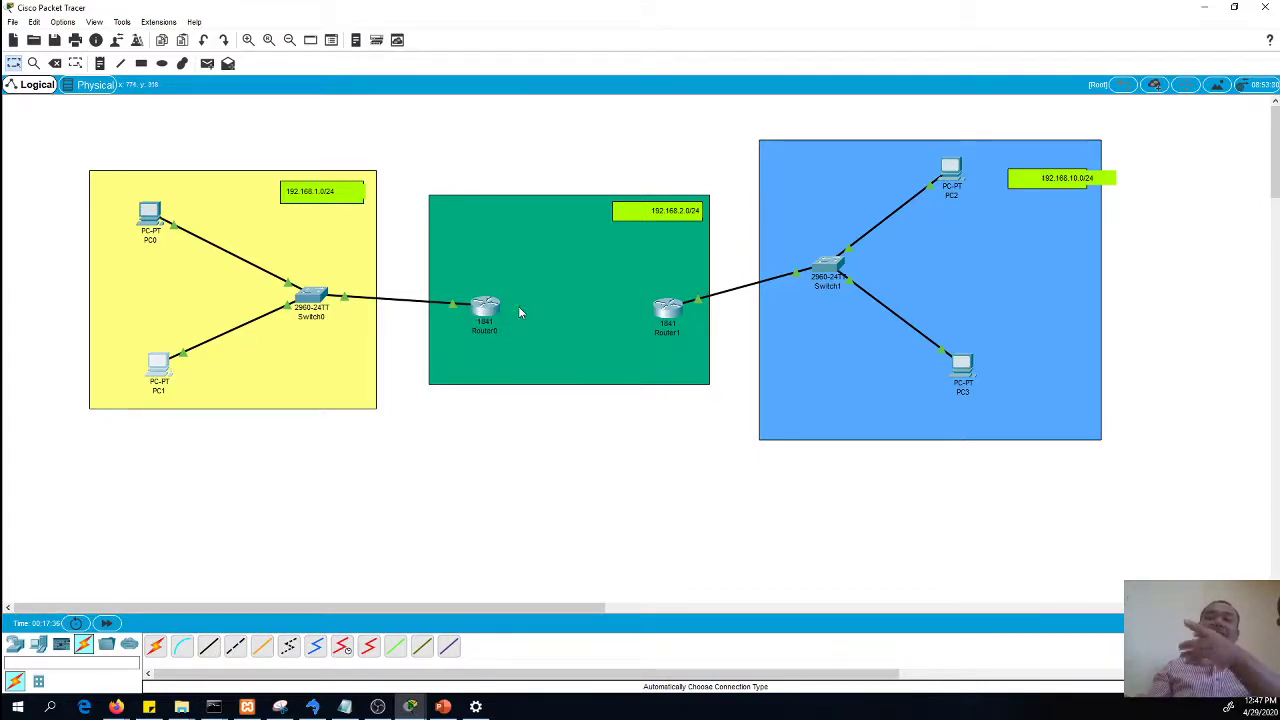
{"action": "left_click", "coordinate": [488, 310]}
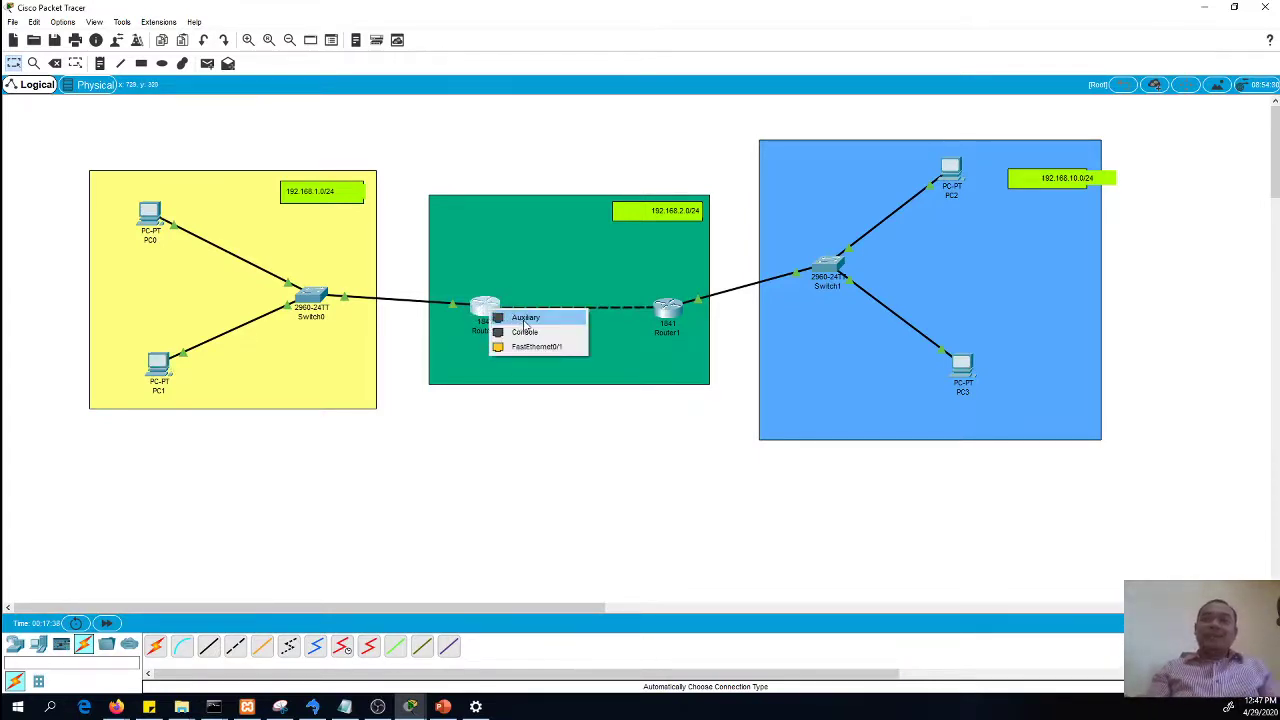
{"action": "left_click", "coordinate": [536, 346]}
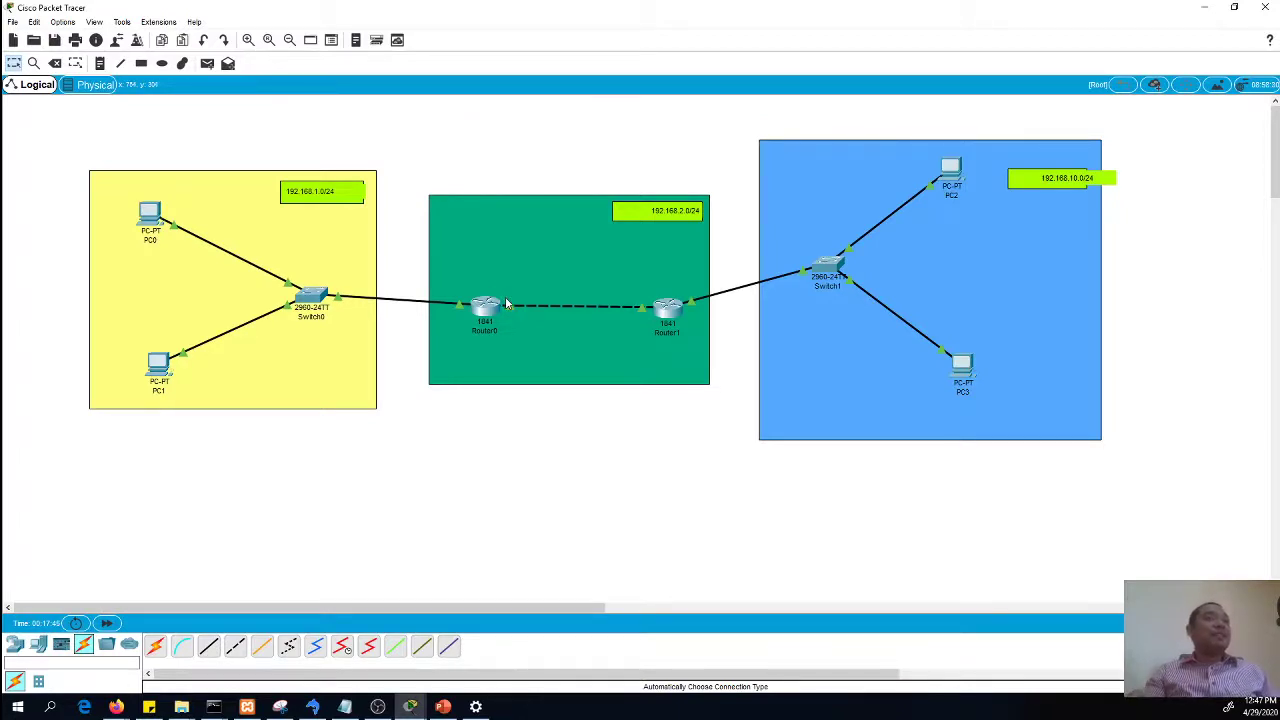
{"action": "mouse_move", "coordinate": [508, 310]}
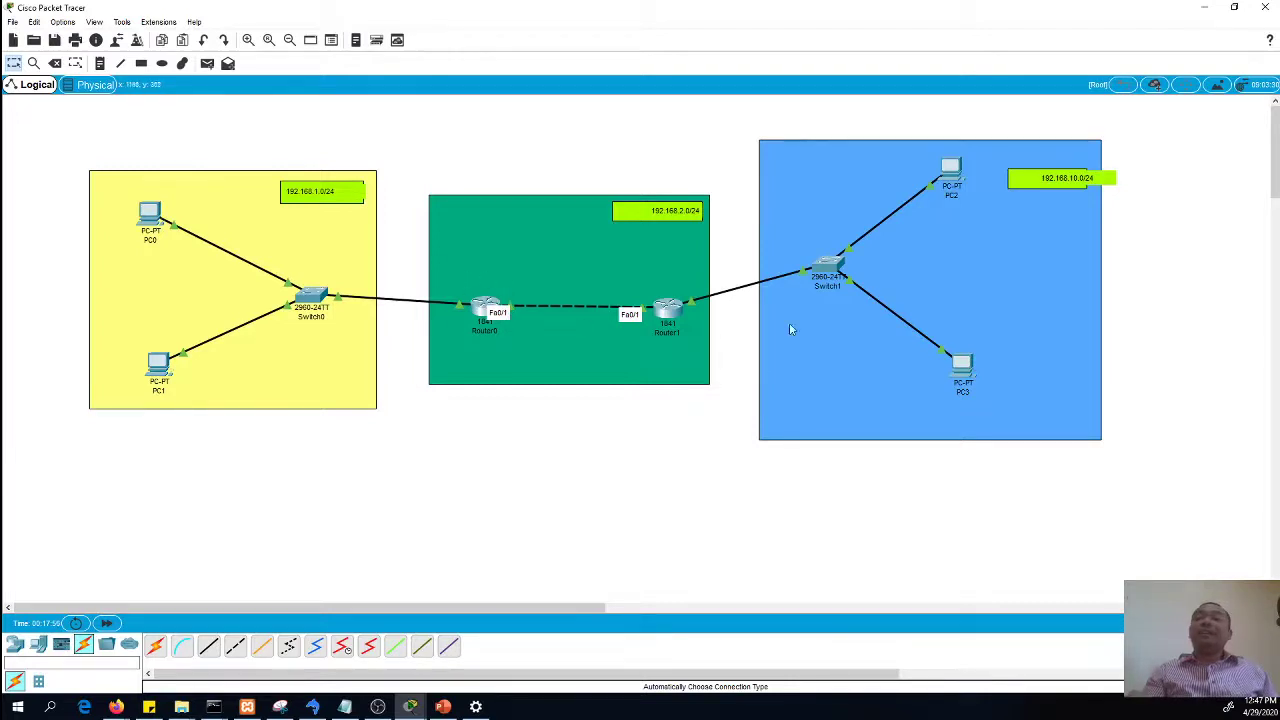
{"action": "left_click", "coordinate": [951, 170]}
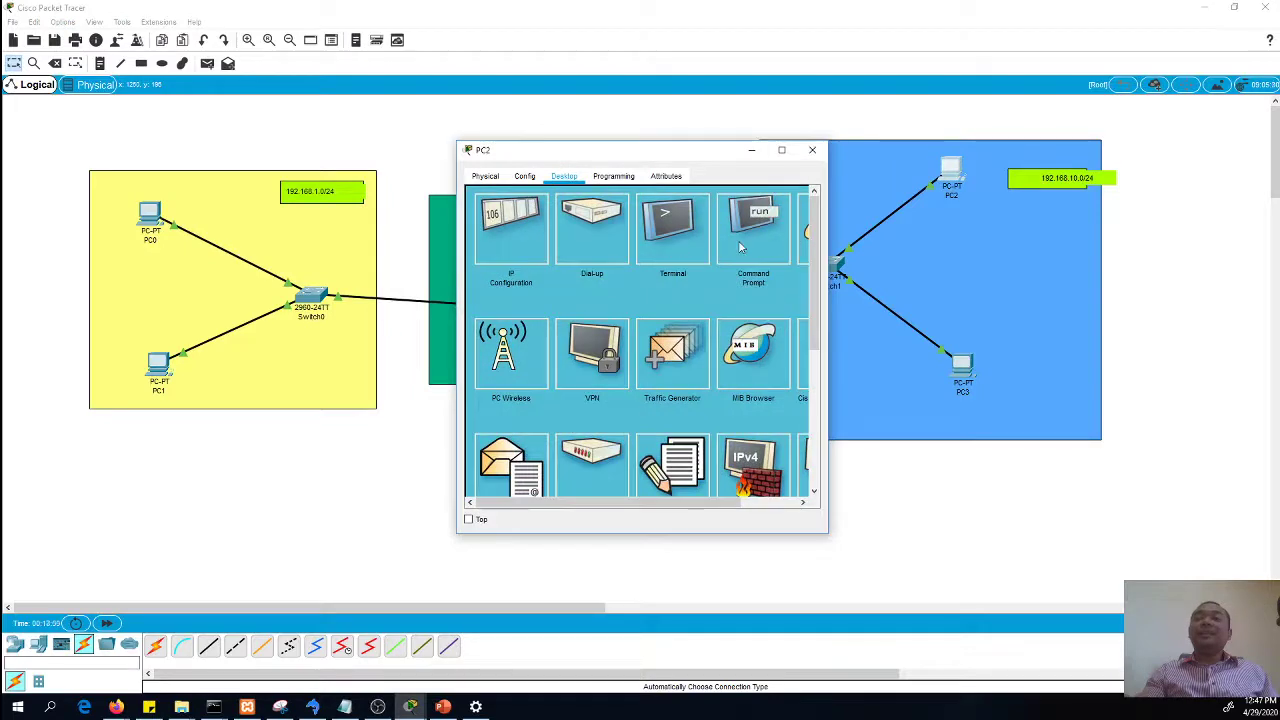
{"action": "left_click", "coordinate": [738, 240]}
{"action": "left_click", "coordinate": [806, 196]}
{"action": "left_click", "coordinate": [813, 152]}
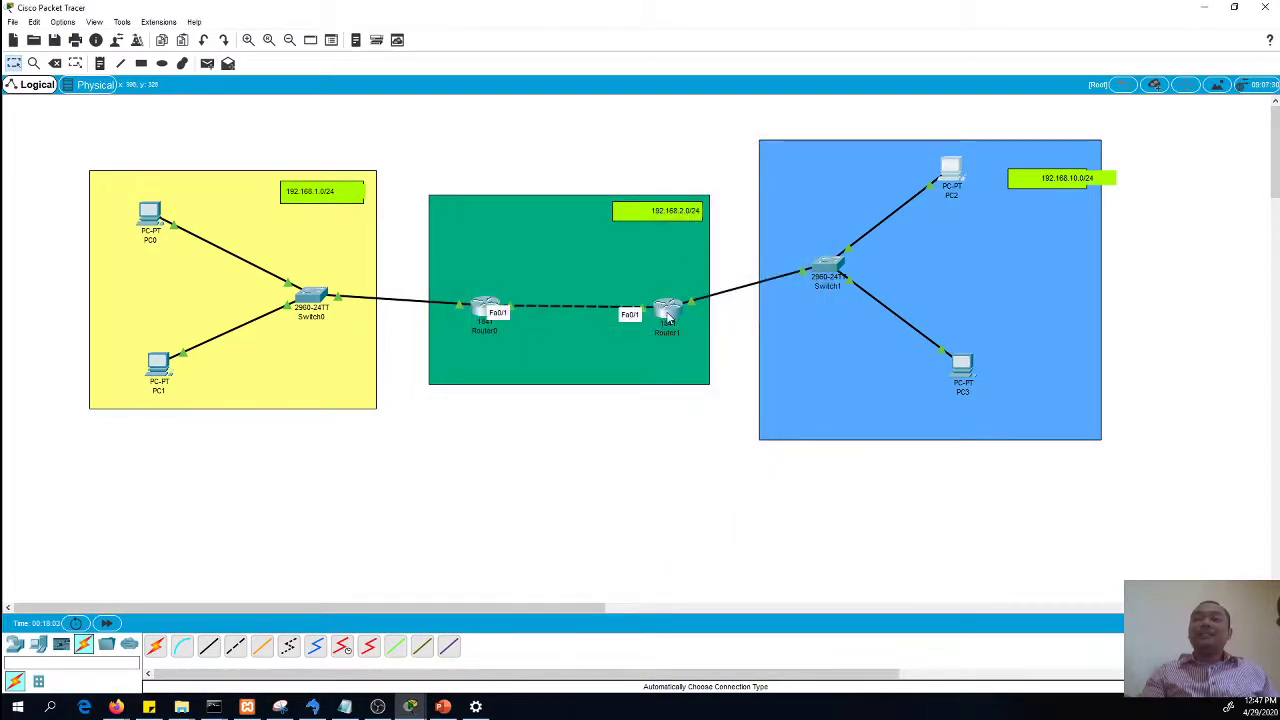
Ping the gateway address 192.168.10.254 from PC2's Command Prompt
{"action": "left_click", "coordinate": [953, 180]}
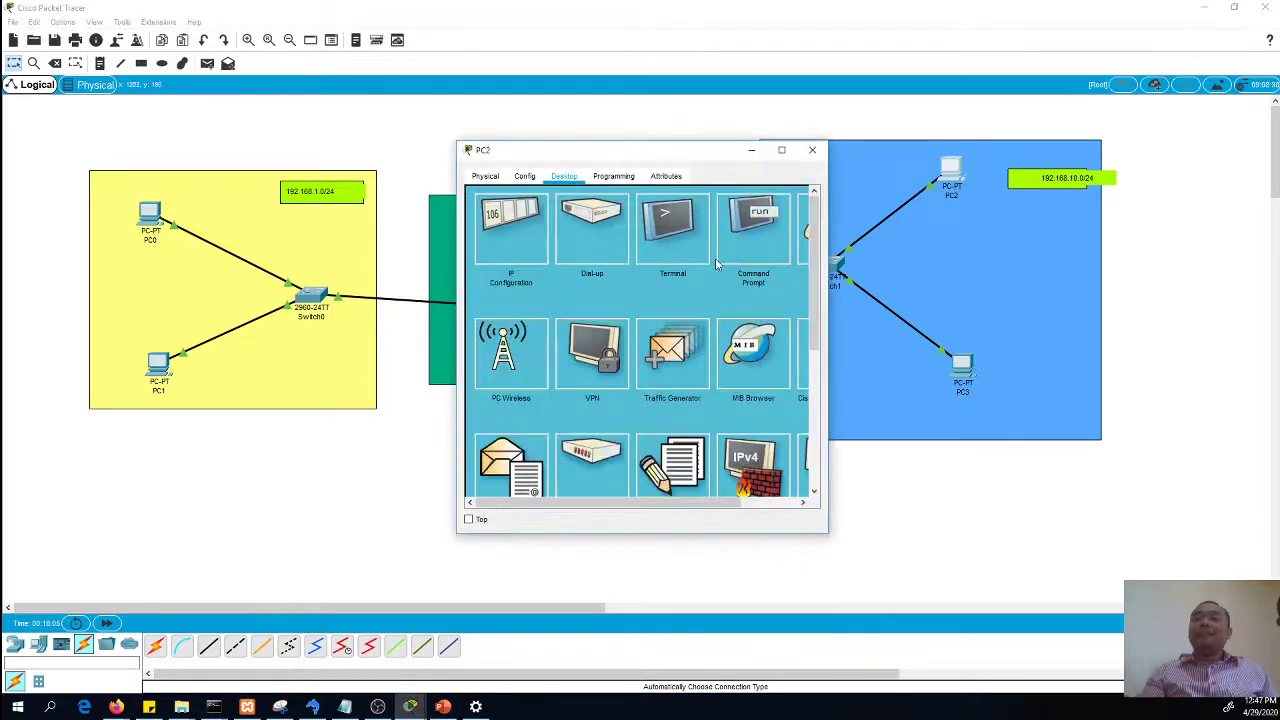
{"action": "left_click", "coordinate": [750, 236]}
{"action": "type", "text": "ping 192.168.10.254"}
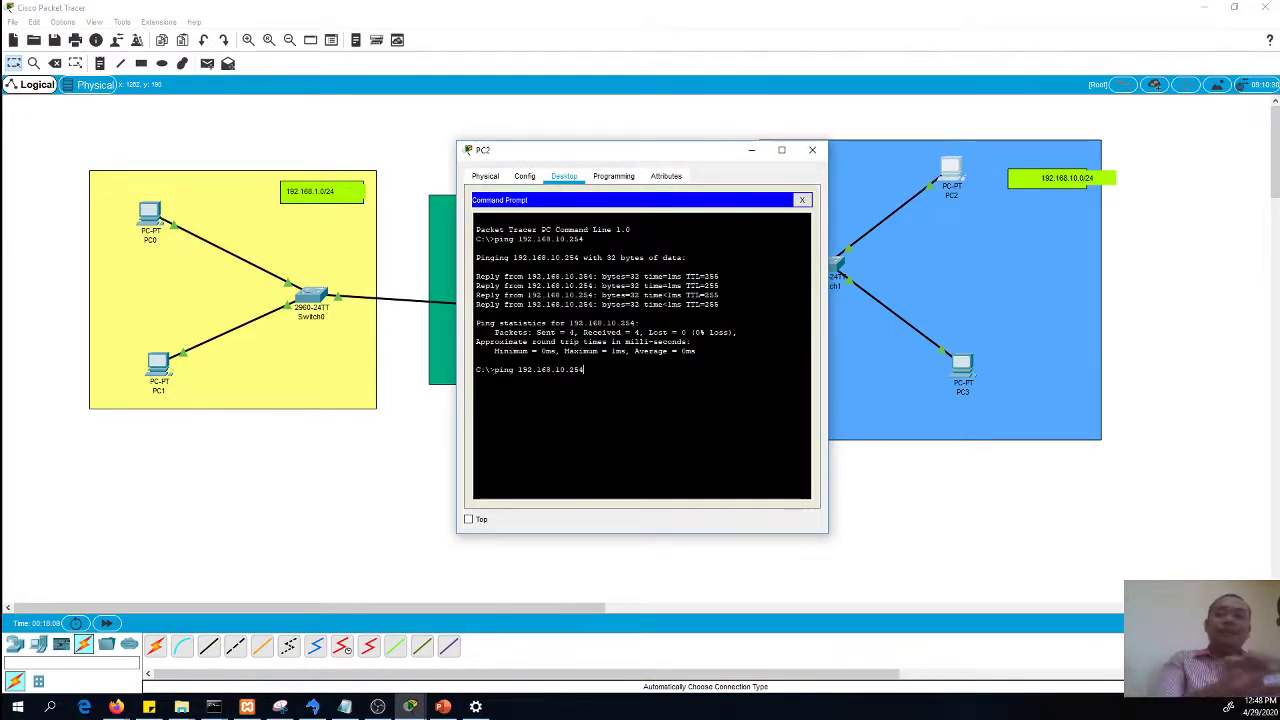
Ping 192.168.2.2 from PC2, moving its window clear of the routers, and interrupt the ping
{"action": "key", "text": "BackSpace"}
{"action": "key", "text": "BackSpace"}
{"action": "key", "text": "BackSpace"}
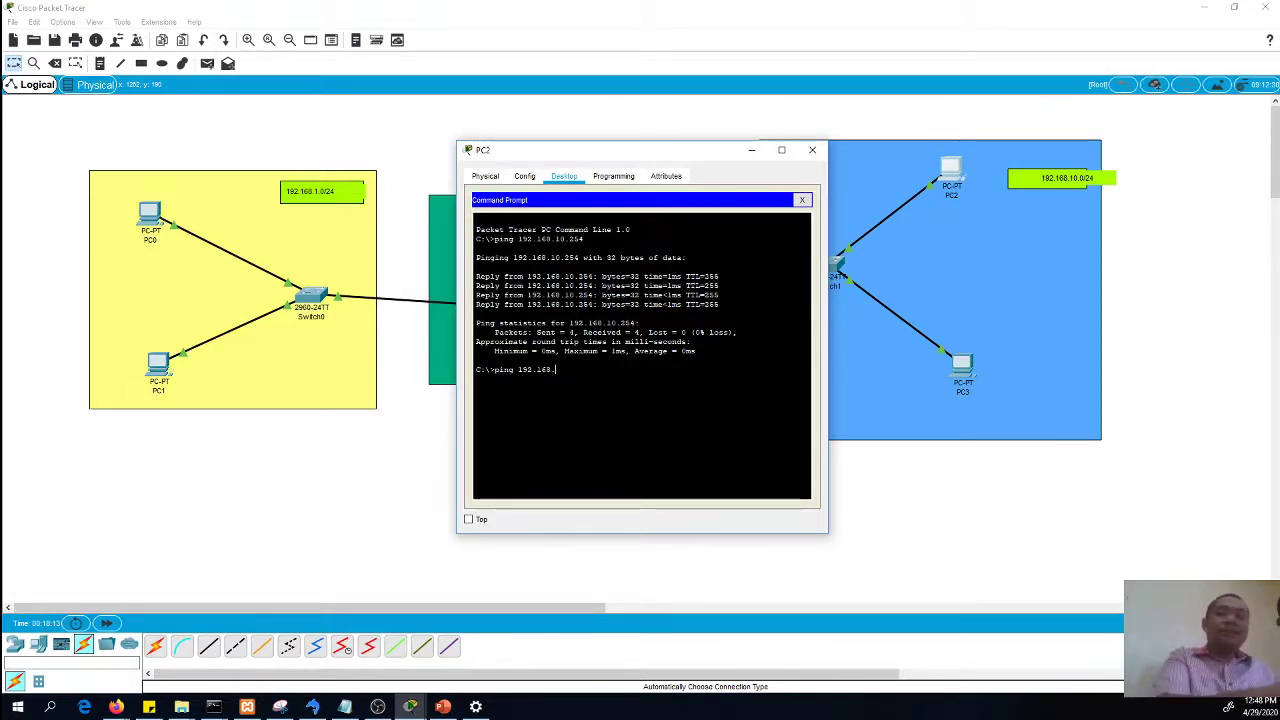
{"action": "type", "text": "2.2"}
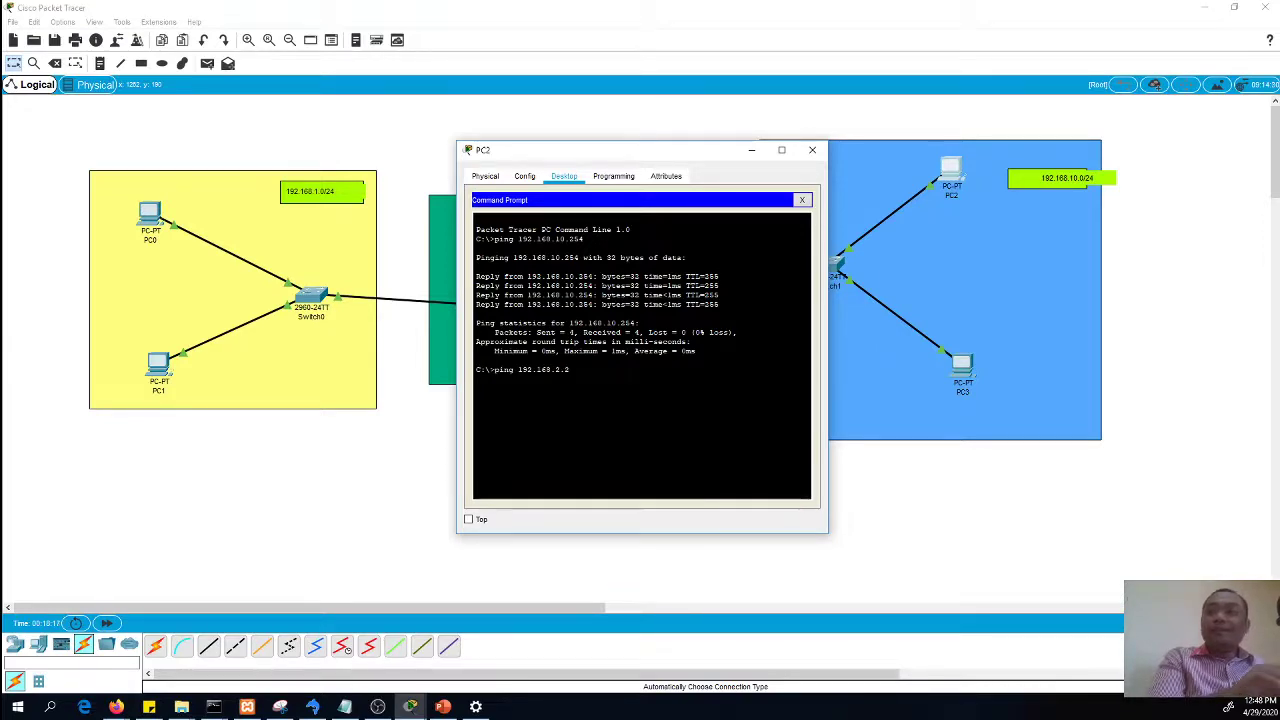
{"action": "left_click_drag", "start_coordinate": [614, 153], "coordinate": [934, 158]}
{"action": "key", "text": "Return"}
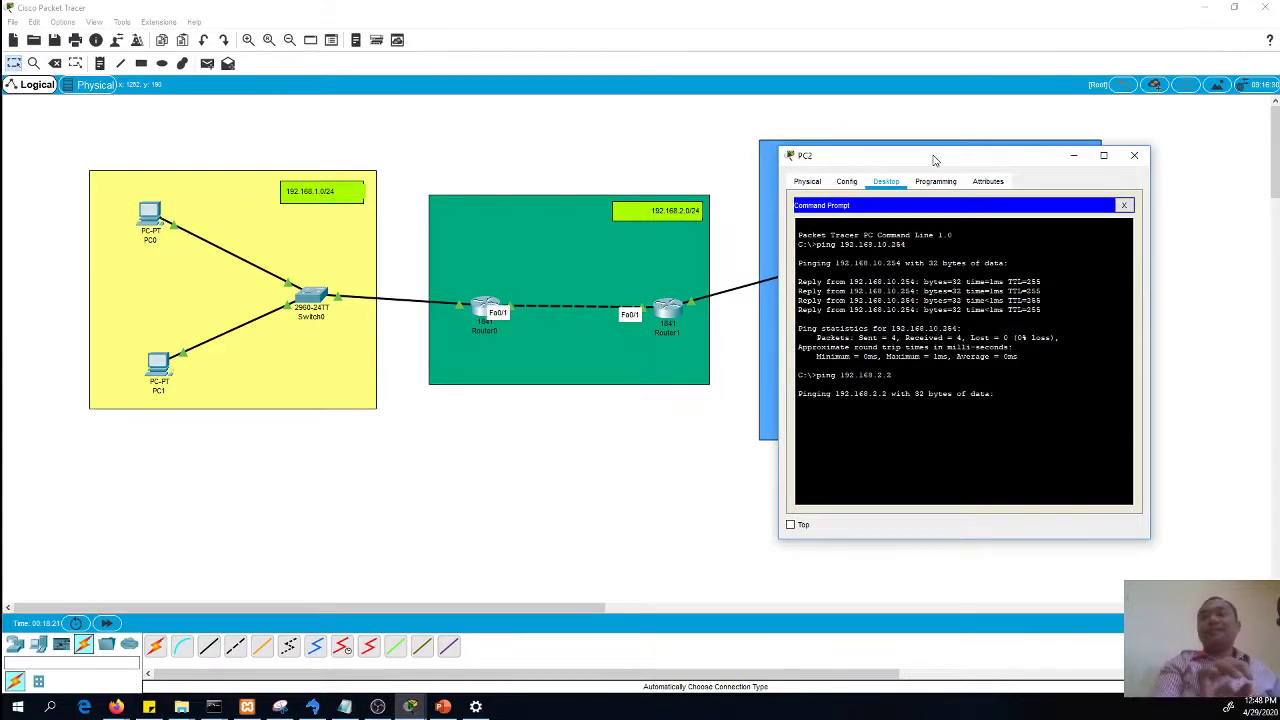
{"action": "key", "text": "ctrl+c"}
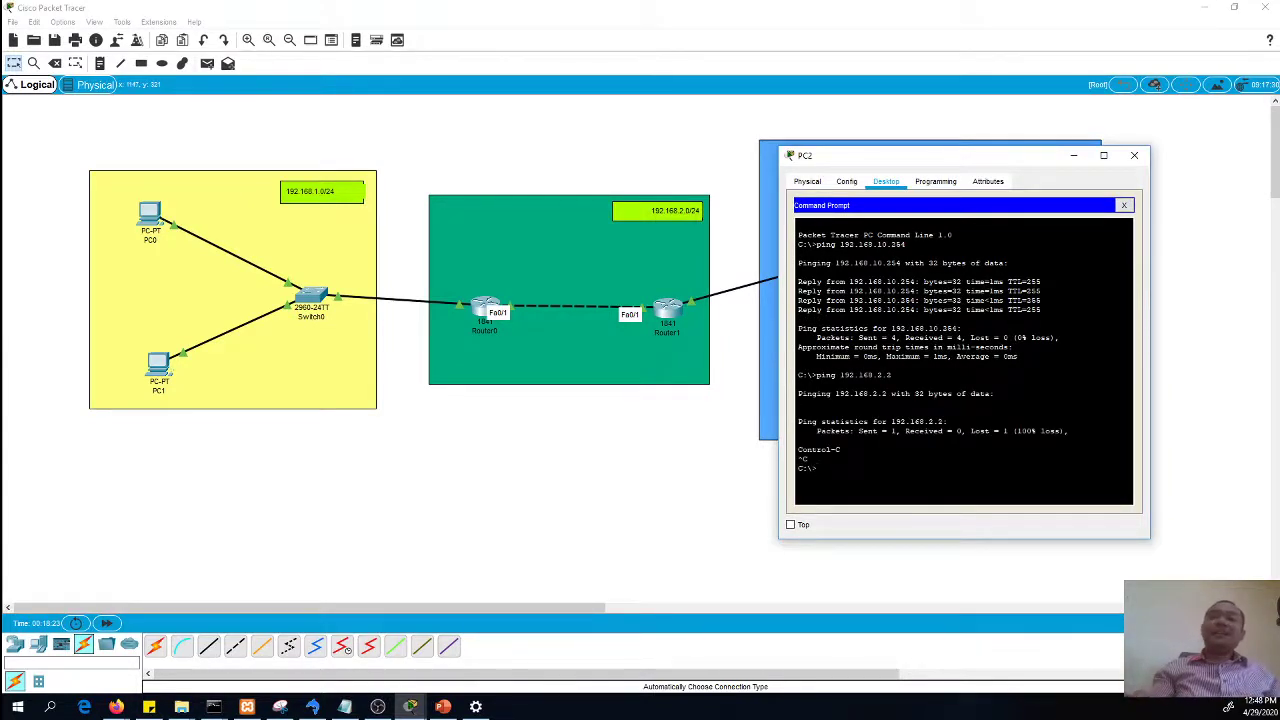
{"action": "left_click", "coordinate": [807, 181]}
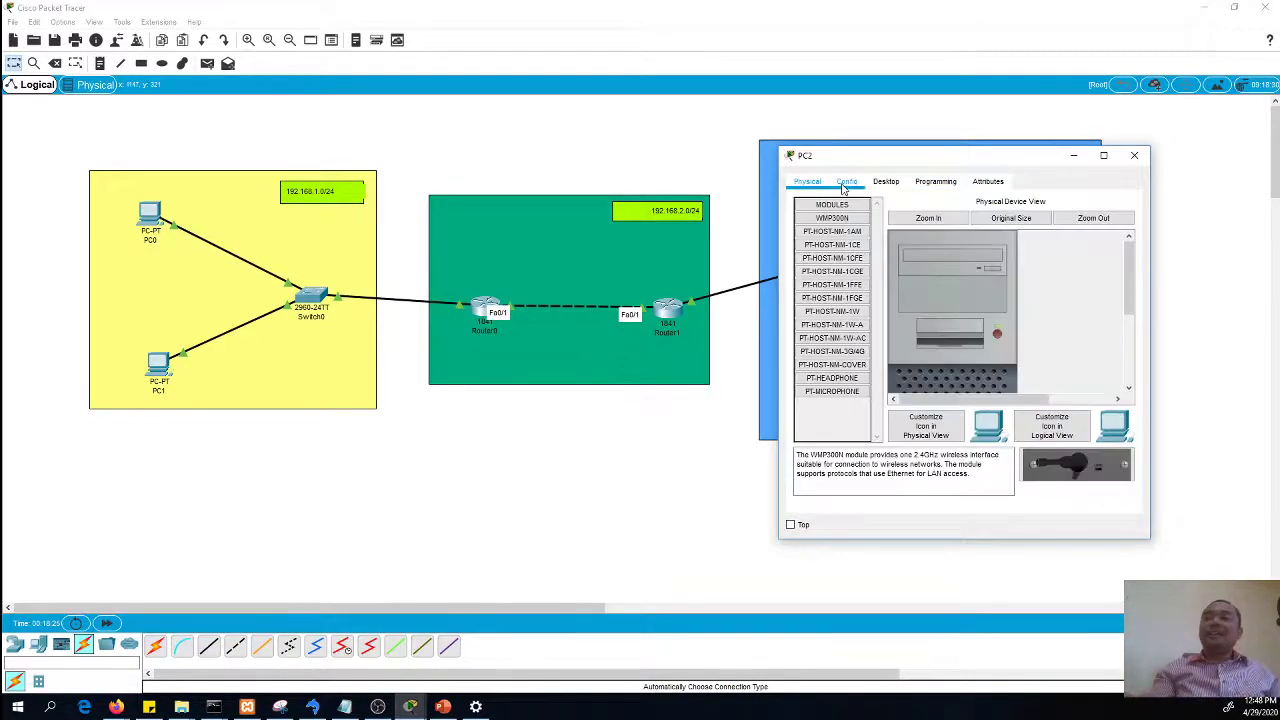
{"action": "left_click", "coordinate": [846, 181]}
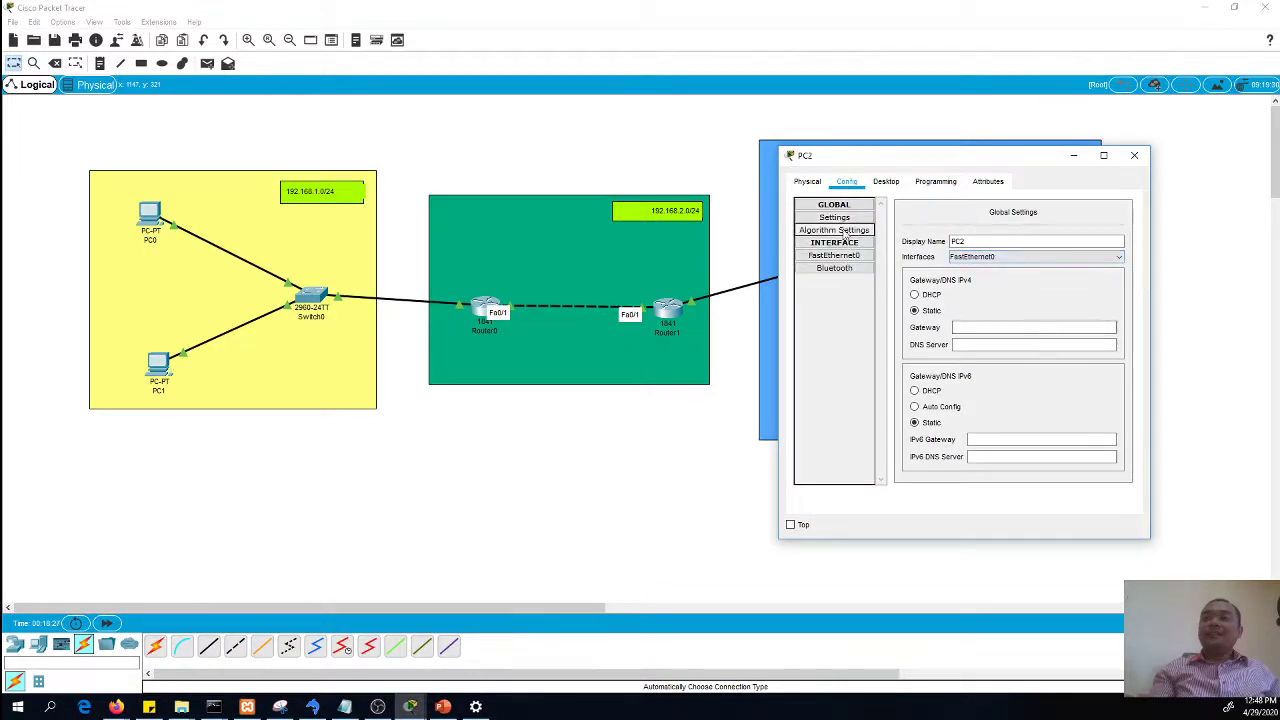
{"action": "left_click", "coordinate": [890, 184]}
{"action": "left_click", "coordinate": [930, 202]}
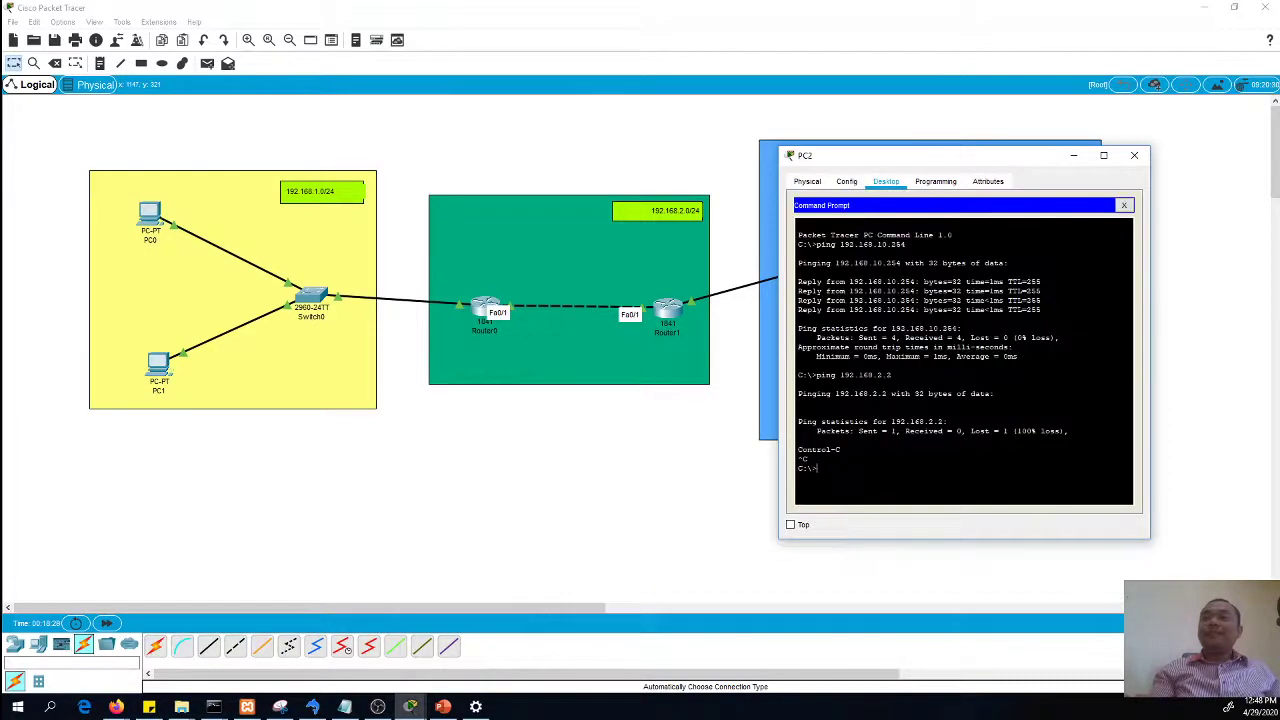
Set PC2's default gateway to 192.168.10.254 in its IP configuration, correcting the rejected entry
{"action": "left_click", "coordinate": [1124, 205]}
{"action": "left_click", "coordinate": [864, 241]}
{"action": "left_click_drag", "start_coordinate": [923, 309], "coordinate": [829, 308]}
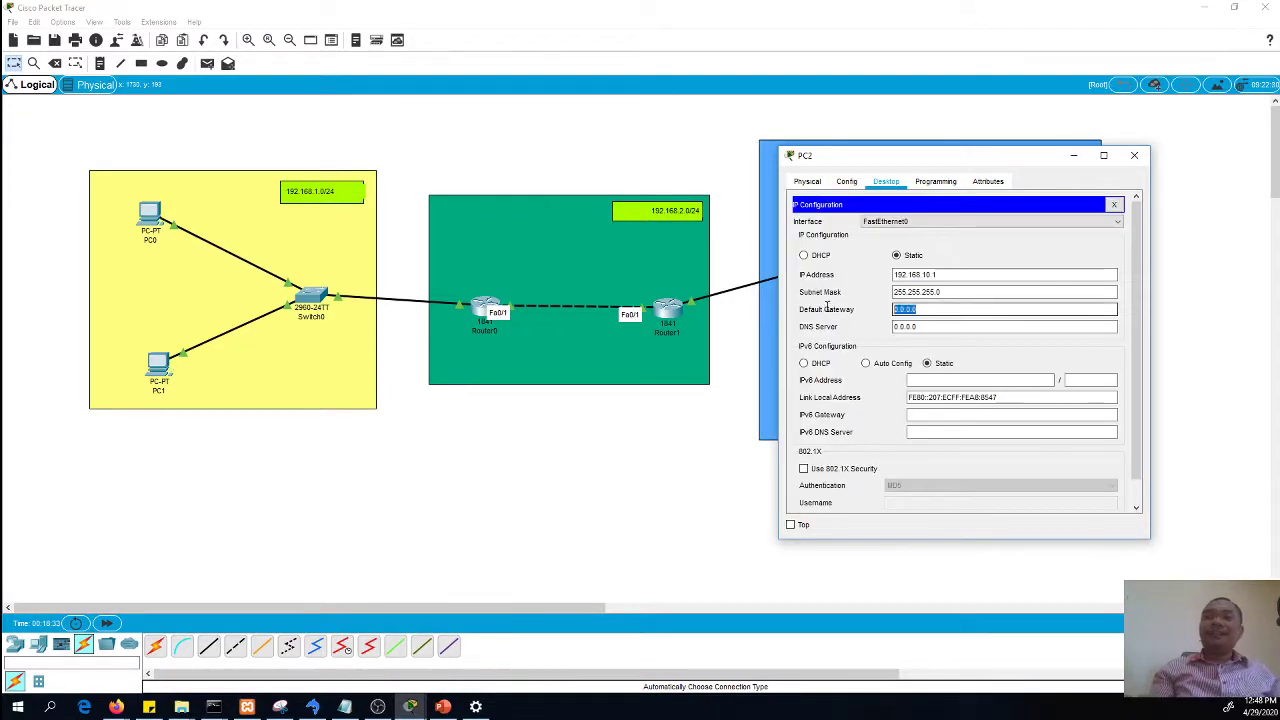
{"action": "type", "text": "192"}
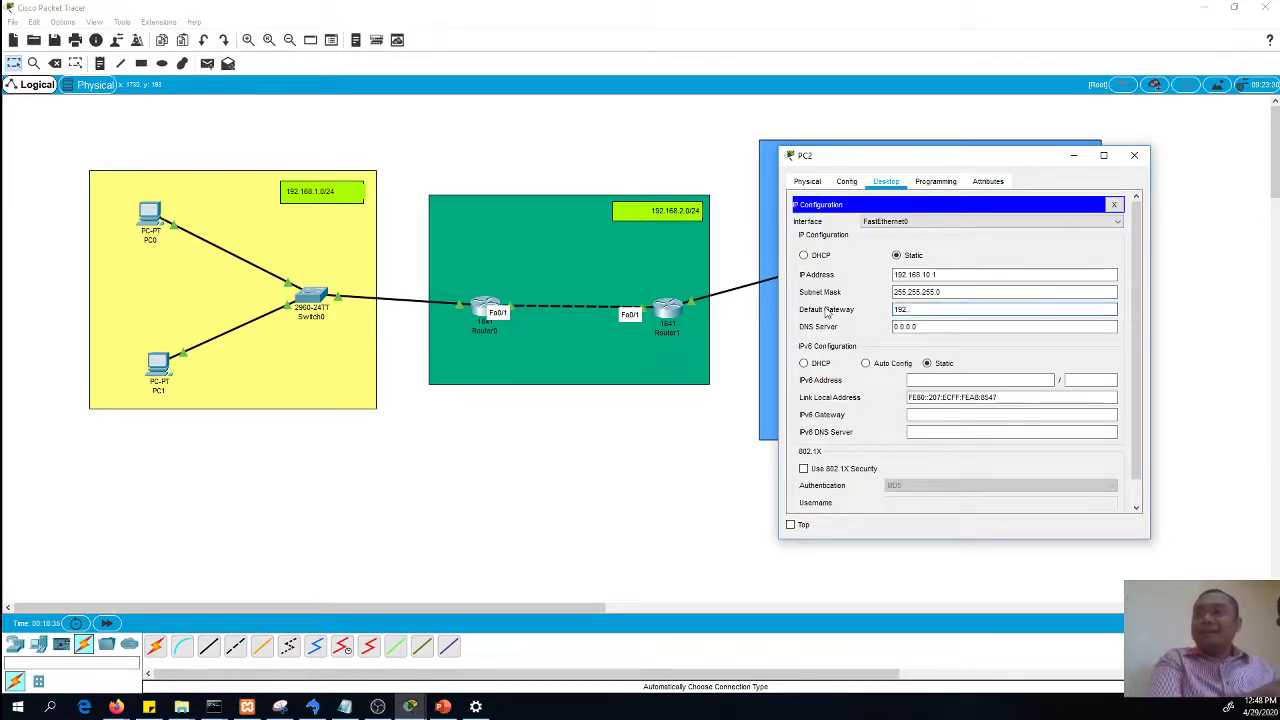
{"action": "type", "text": ".168"}
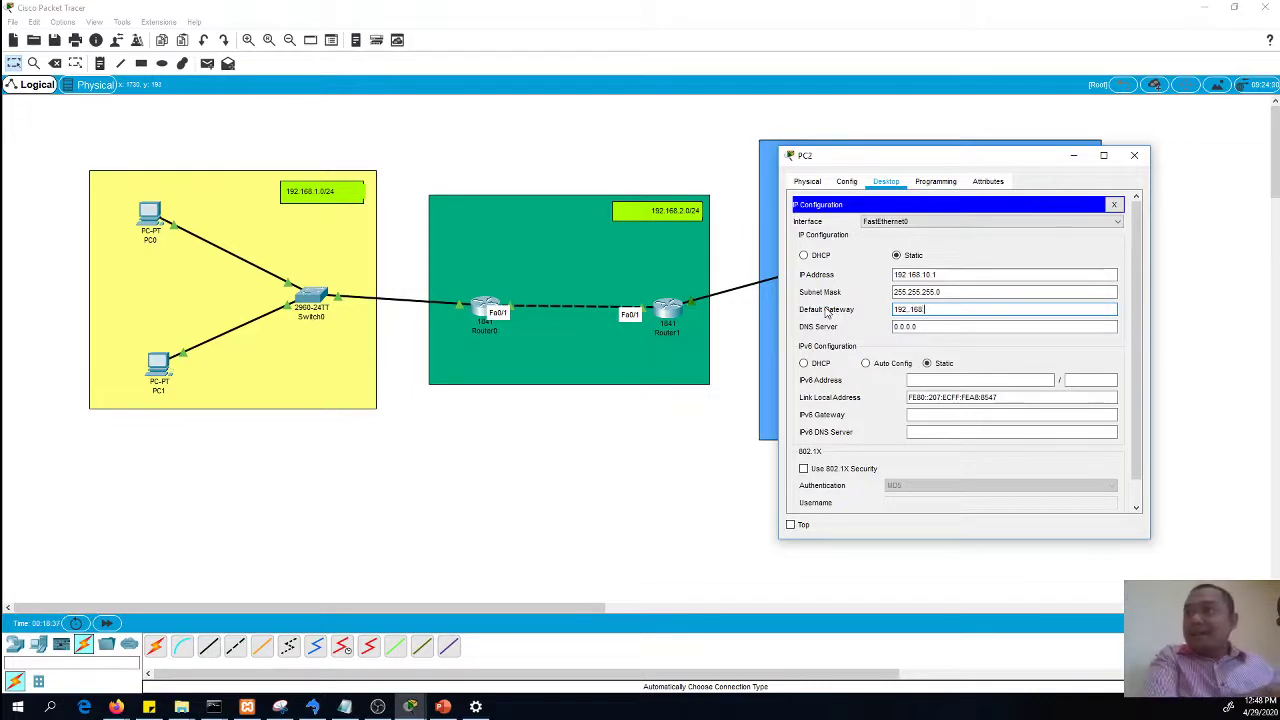
{"action": "type", "text": ".10.254"}
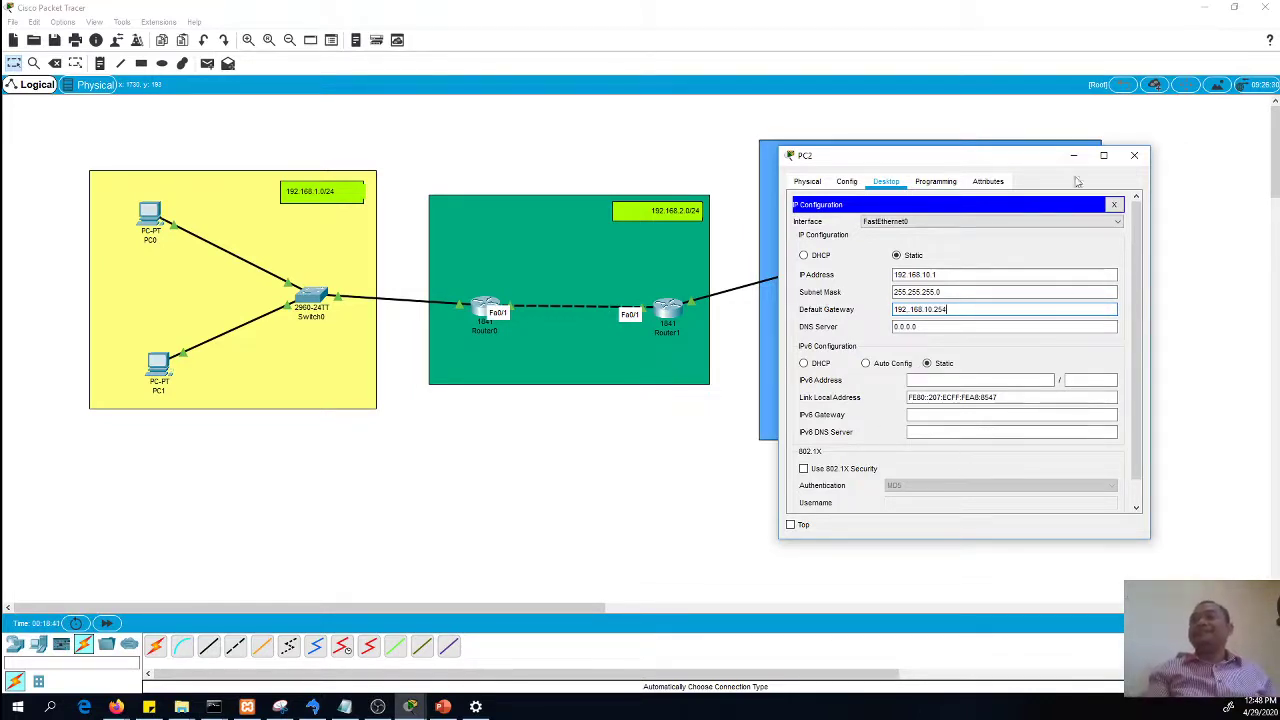
{"action": "left_click", "coordinate": [1113, 204]}
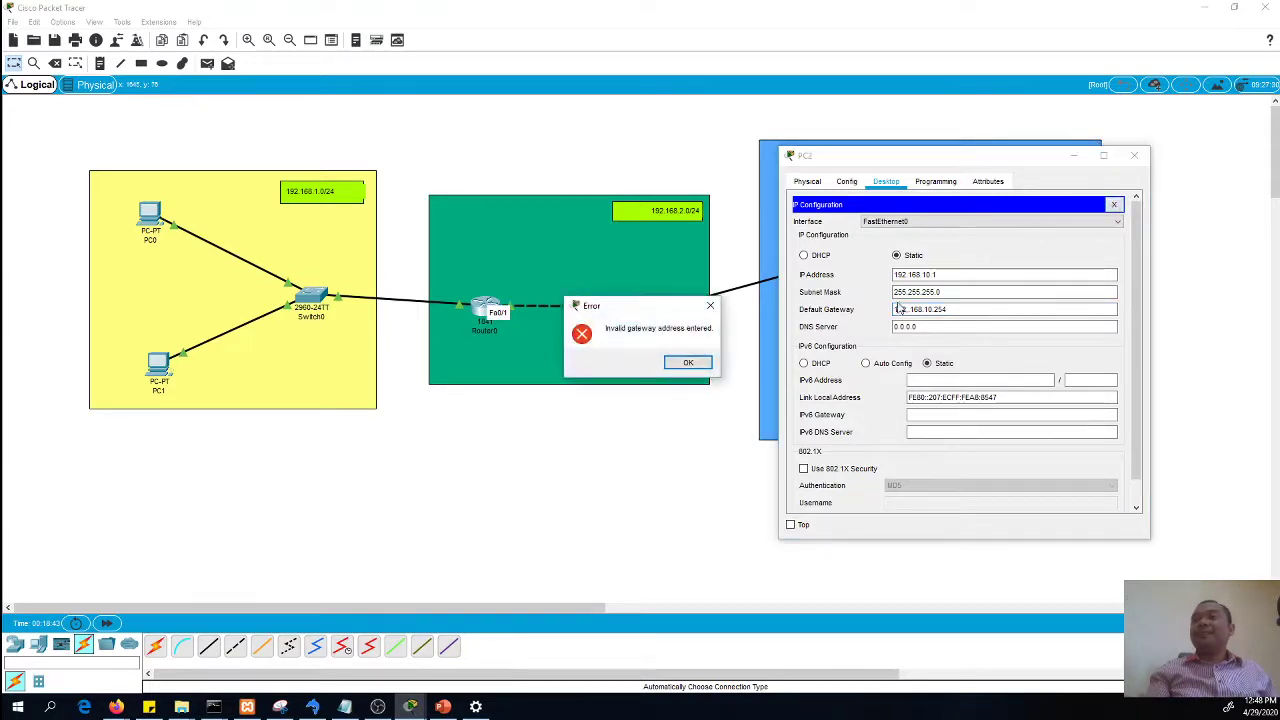
{"action": "left_click", "coordinate": [687, 362]}
{"action": "left_click", "coordinate": [906, 310]}
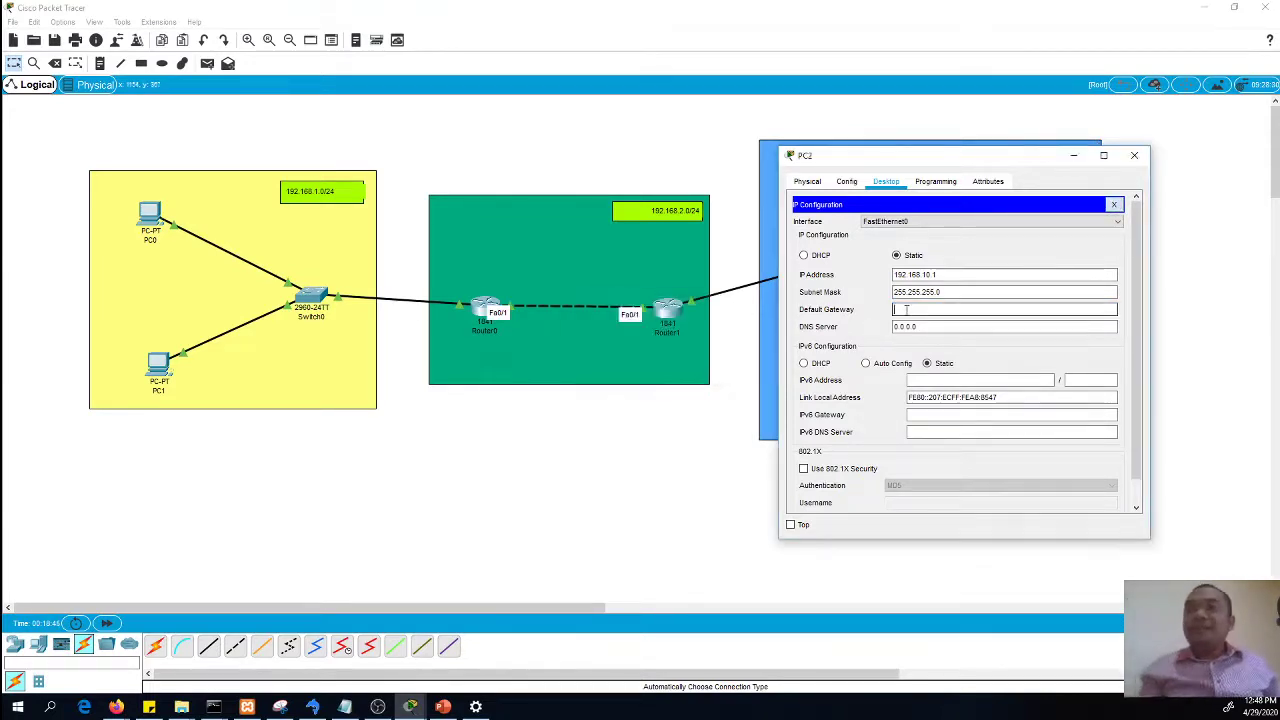
{"action": "type", "text": "192.168.10.25"}
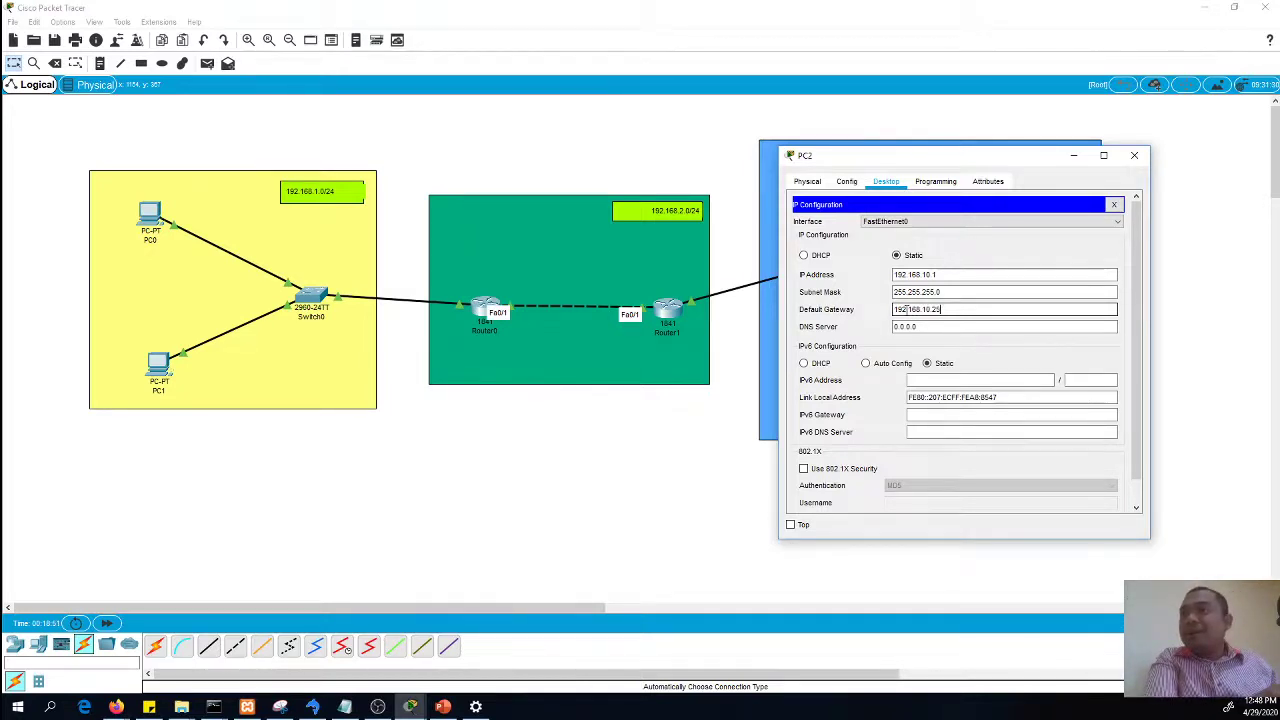
{"action": "type", "text": "4"}
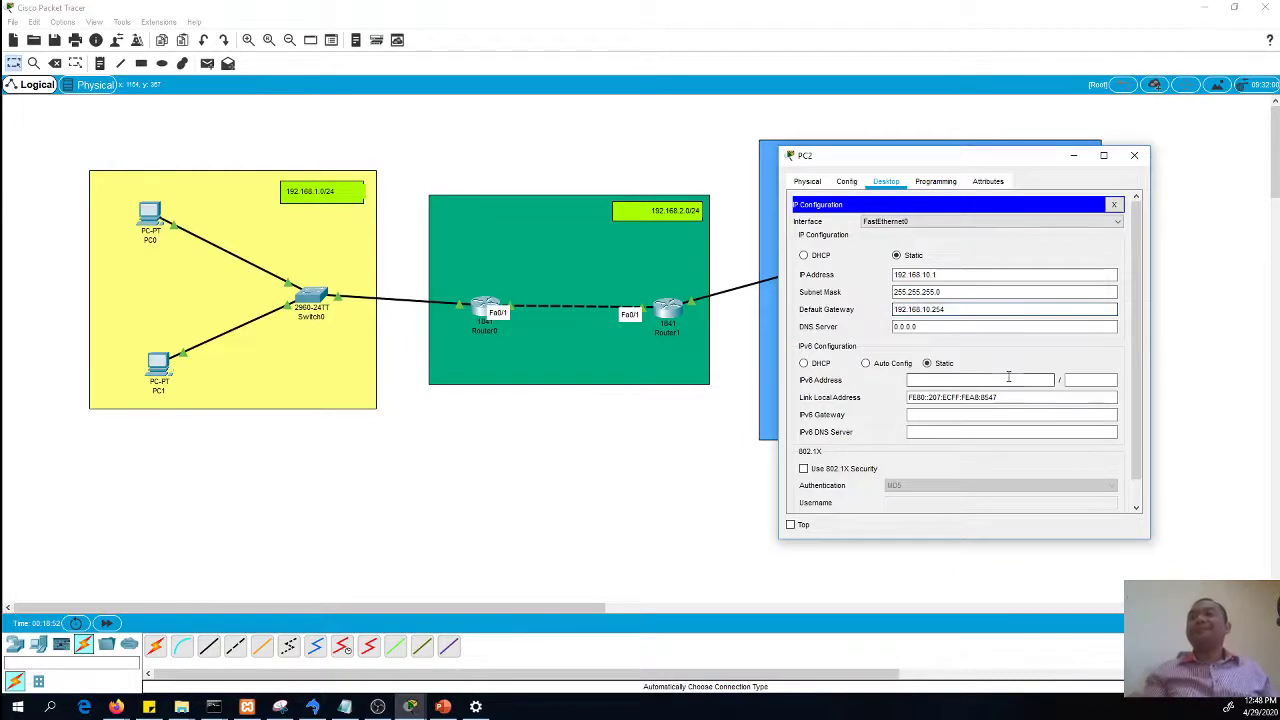
{"action": "left_click", "coordinate": [1113, 204]}
Ping the gateway 192.168.10.254 from PC2's Command Prompt and interrupt the ping
{"action": "left_click", "coordinate": [1075, 228]}
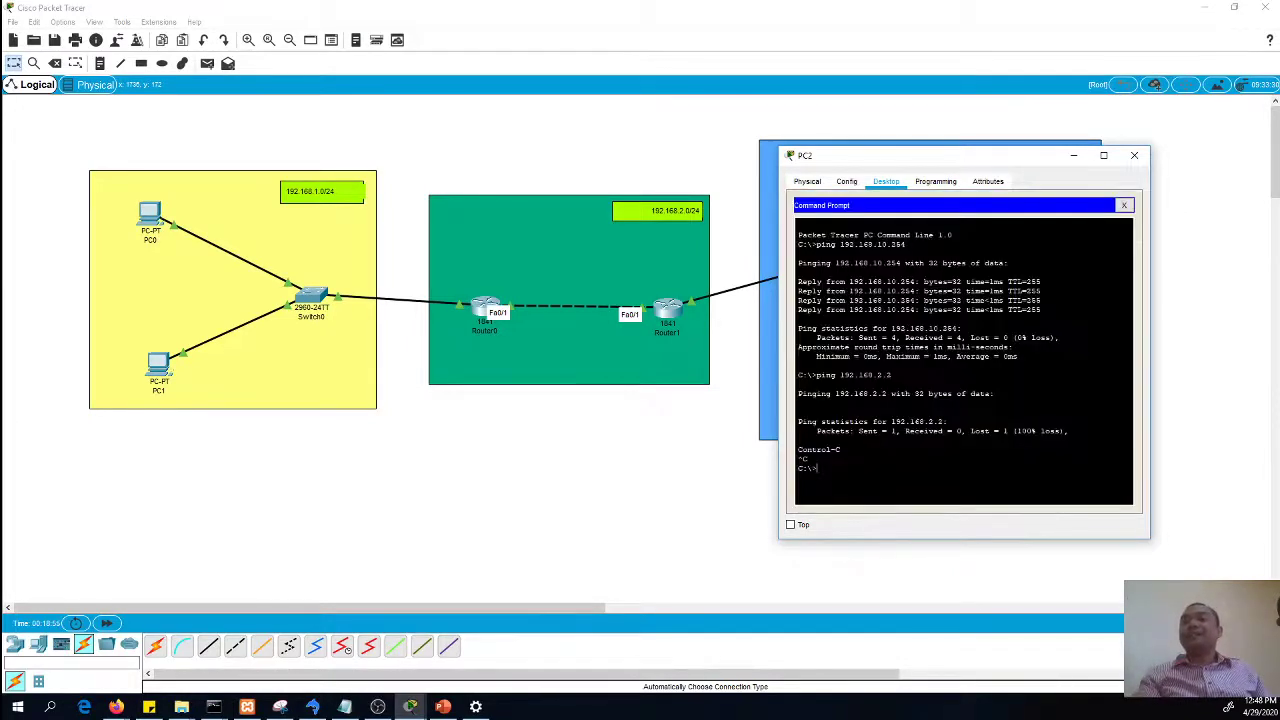
{"action": "key", "text": "Up"}
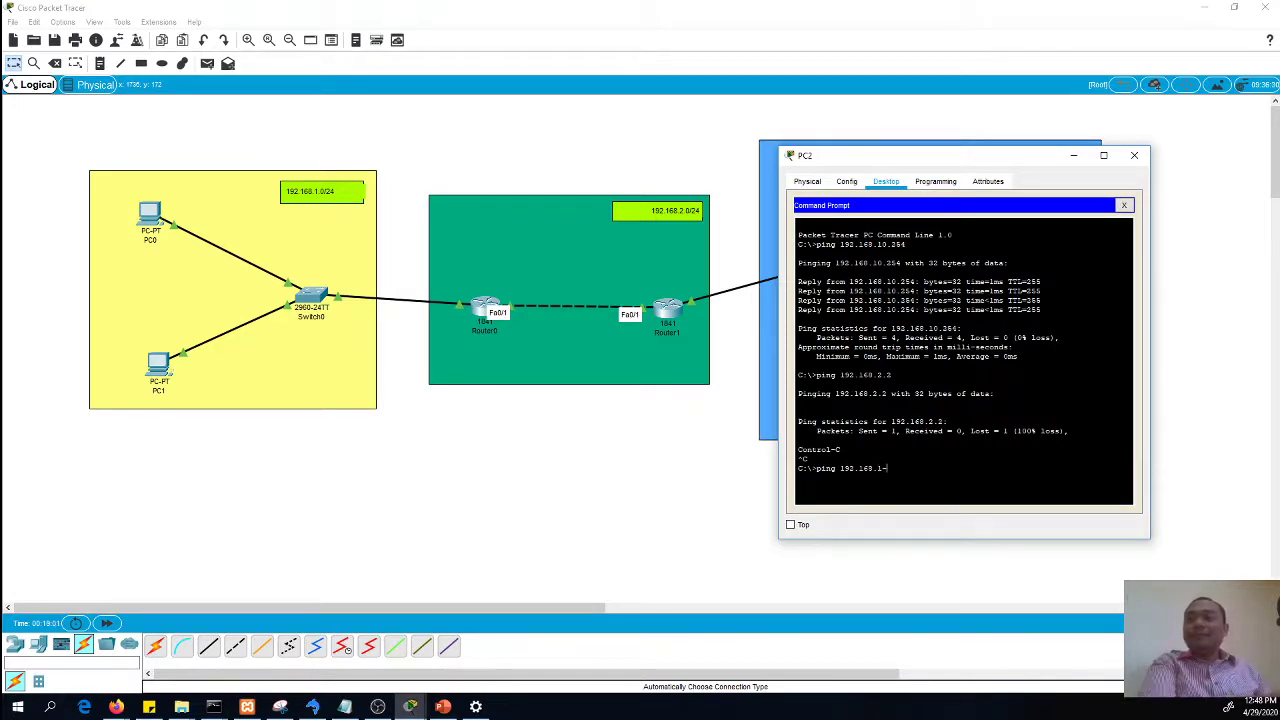
{"action": "type", "text": ".1"}
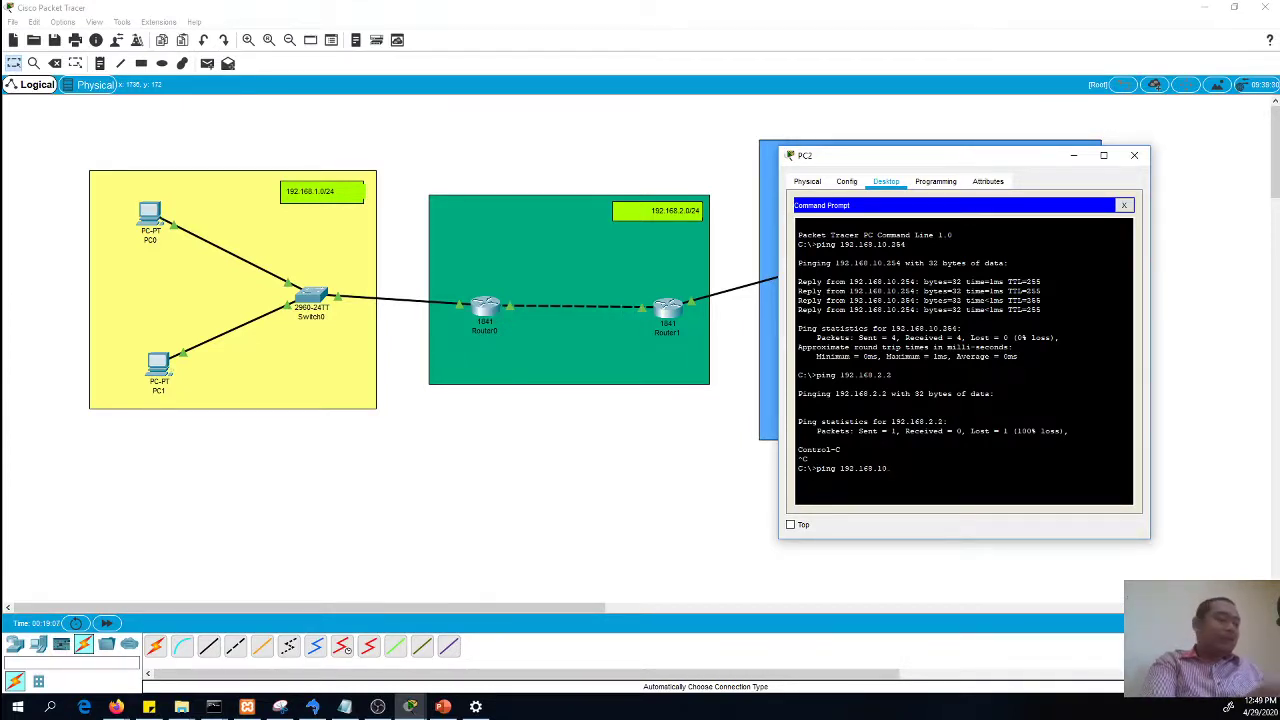
{"action": "key", "text": "Return"}
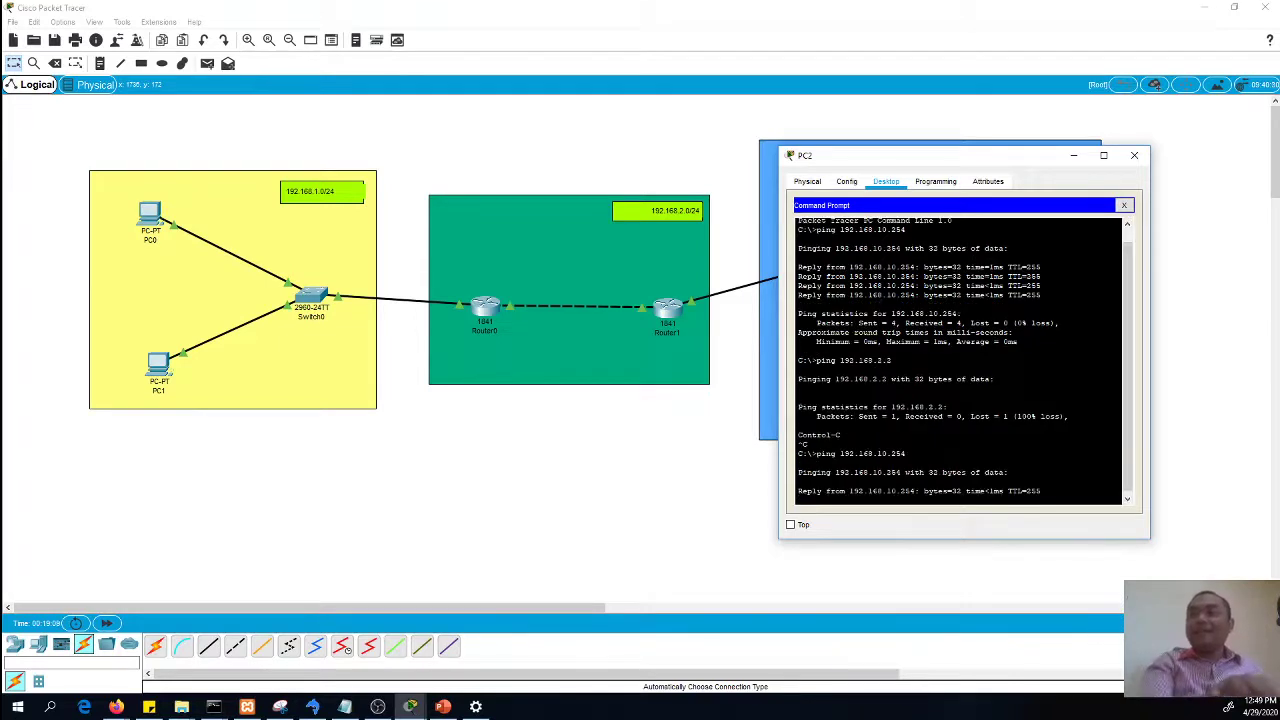
{"action": "key", "text": "ctrl+c"}
Repeat the ping to 192.168.2.2 from PC2 and interrupt it
{"action": "key", "text": "Up"}
{"action": "key", "text": "Up"}
{"action": "key", "text": "Return"}
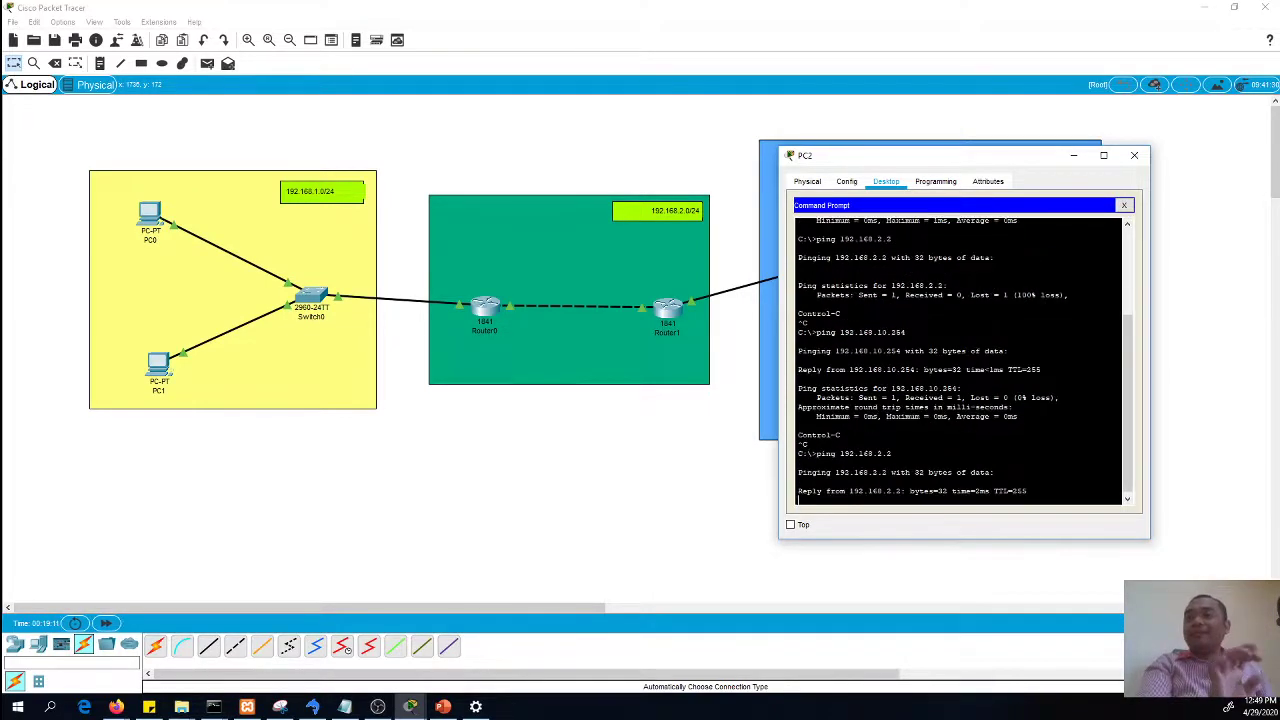
{"action": "key", "text": "ctrl+c"}
Ping 192.168.2.1 from PC2, interrupt the ping, and close PC2's window
{"action": "key", "text": "Up"}
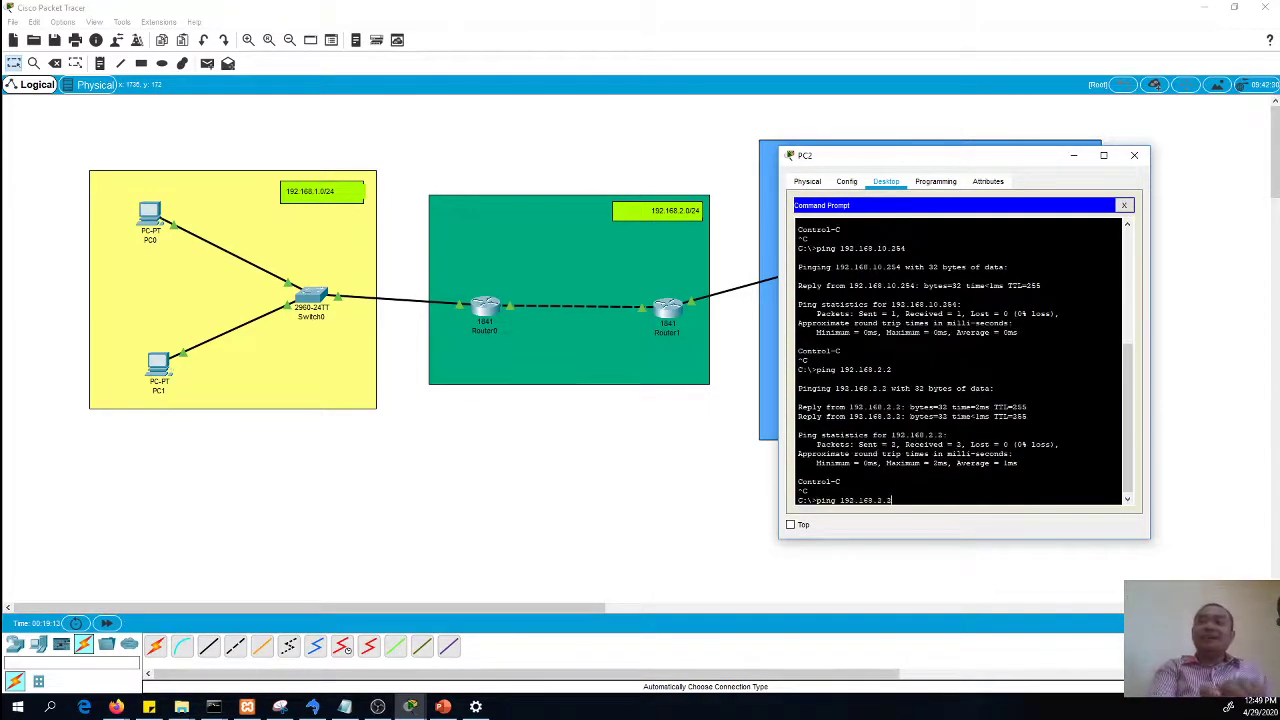
{"action": "type", "text": "1"}
{"action": "key", "text": "Return"}
{"action": "key", "text": "ctrl+c"}
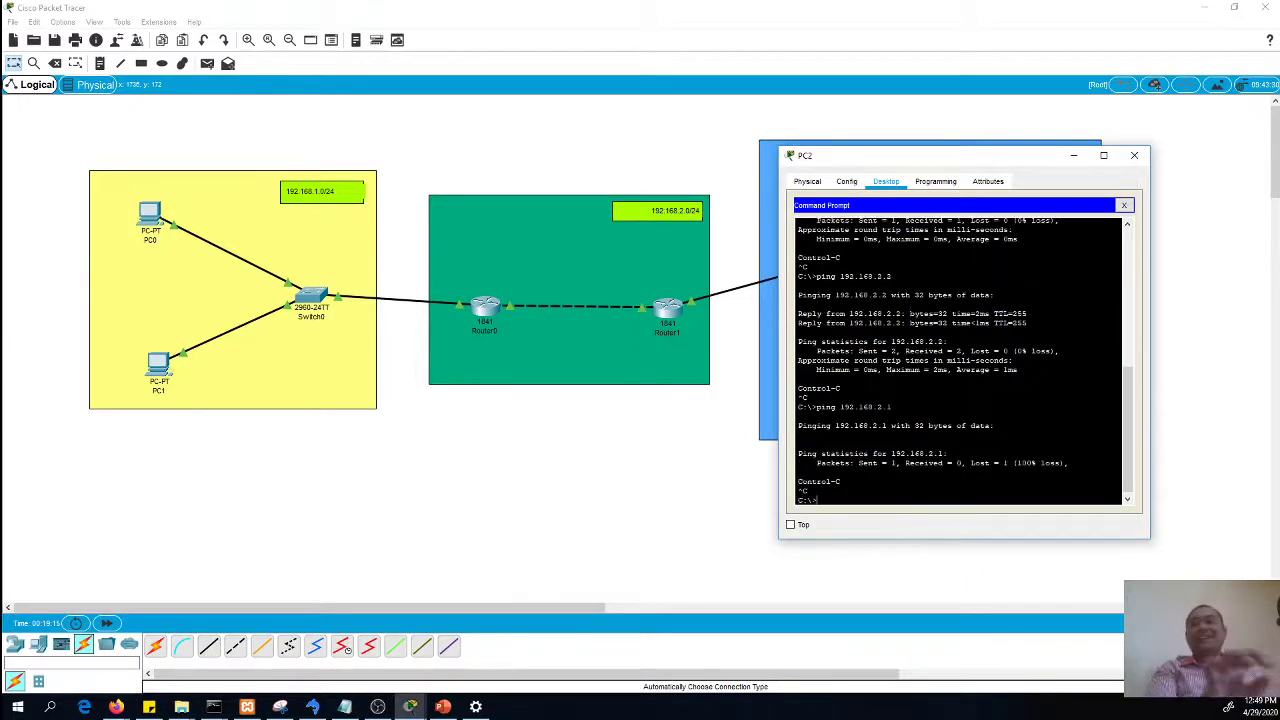
{"action": "left_click", "coordinate": [1134, 155]}
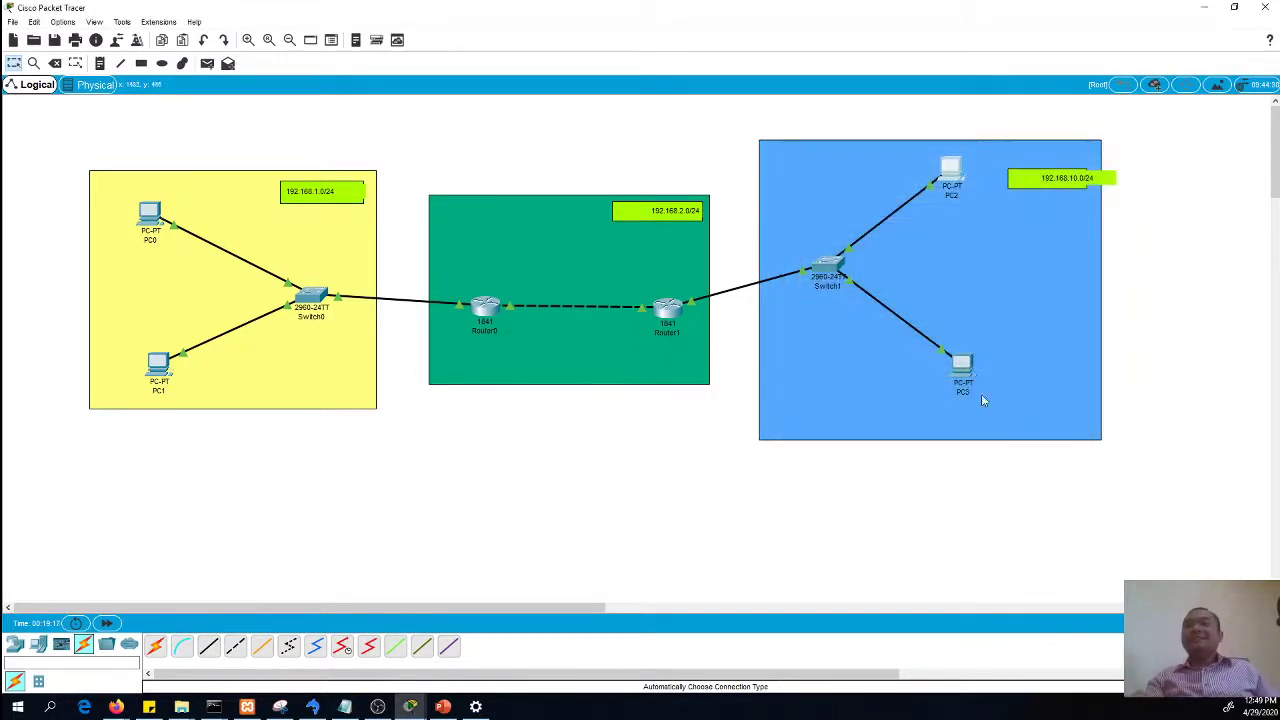
Set PC3's default gateway to 192.168.10.254 in its IP configuration
{"action": "left_click", "coordinate": [954, 375]}
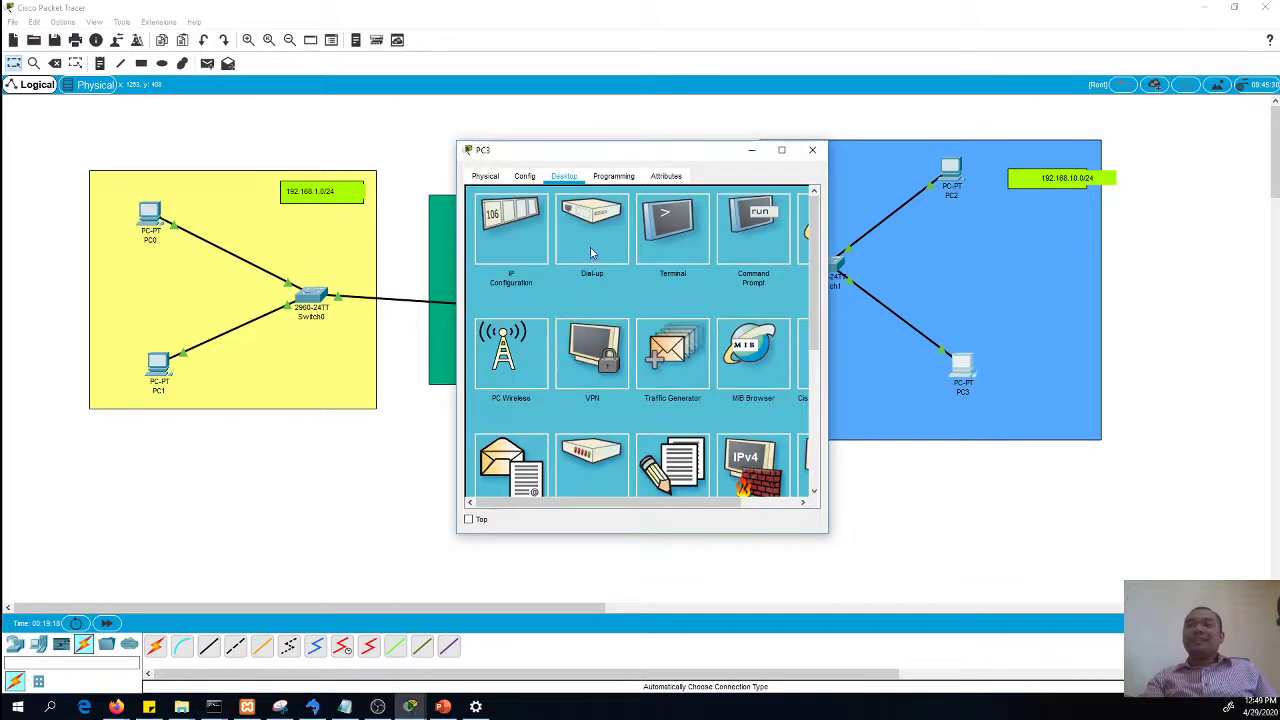
{"action": "left_click", "coordinate": [519, 258]}
{"action": "left_click_drag", "start_coordinate": [598, 304], "coordinate": [516, 297]}
{"action": "type", "text": "192.168.10.254"}
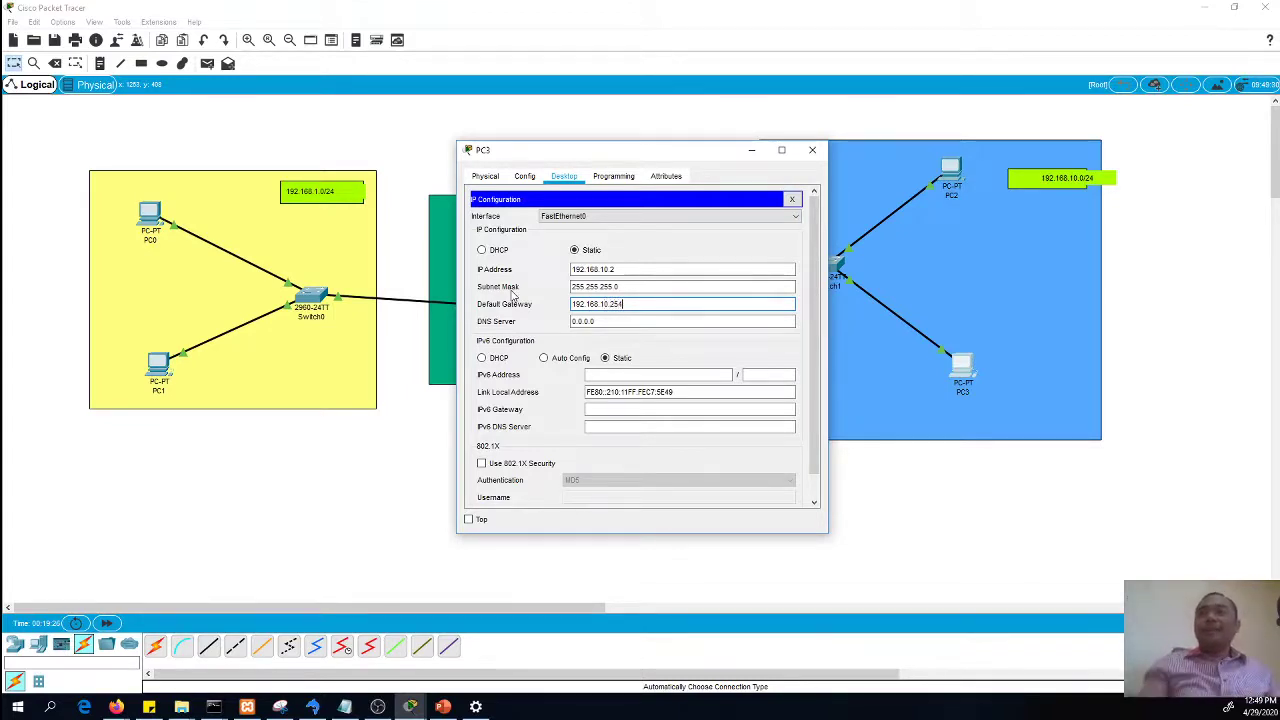
{"action": "left_click", "coordinate": [792, 200]}
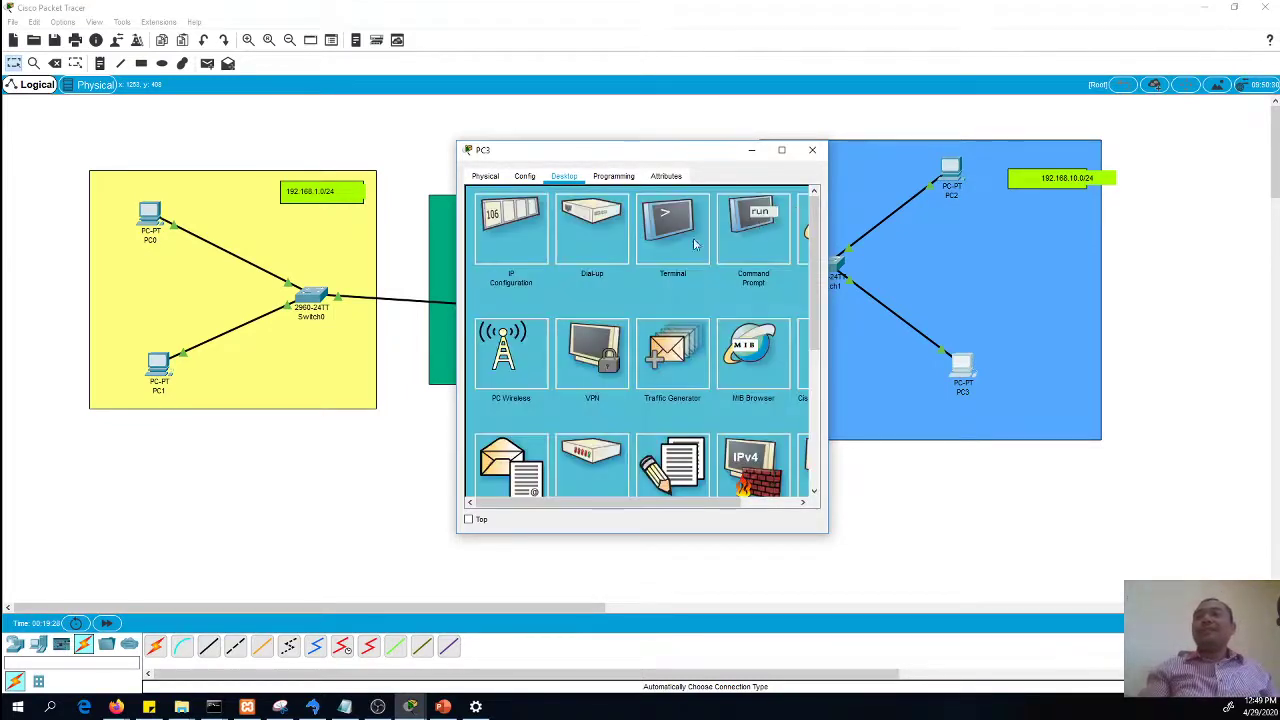
Ping 192.168.2.2 from PC3's Command Prompt and interrupt the ping
{"action": "left_click", "coordinate": [750, 258]}
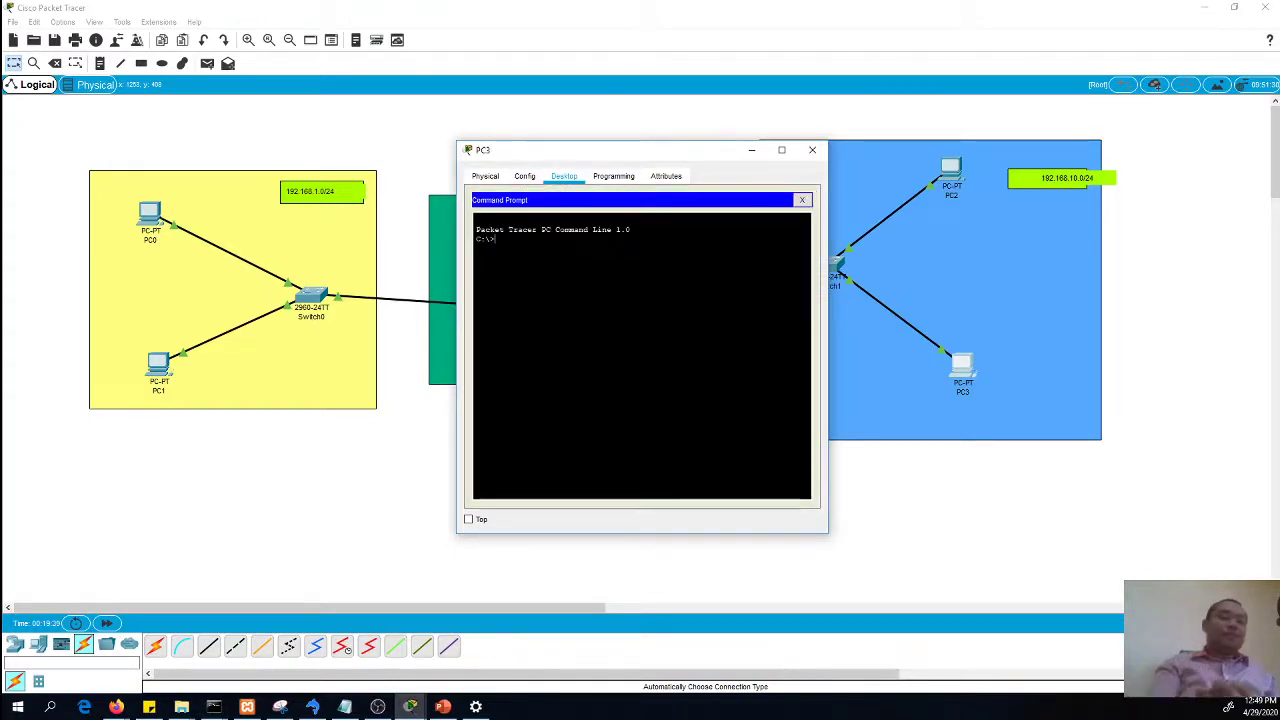
{"action": "type", "text": "pi"}
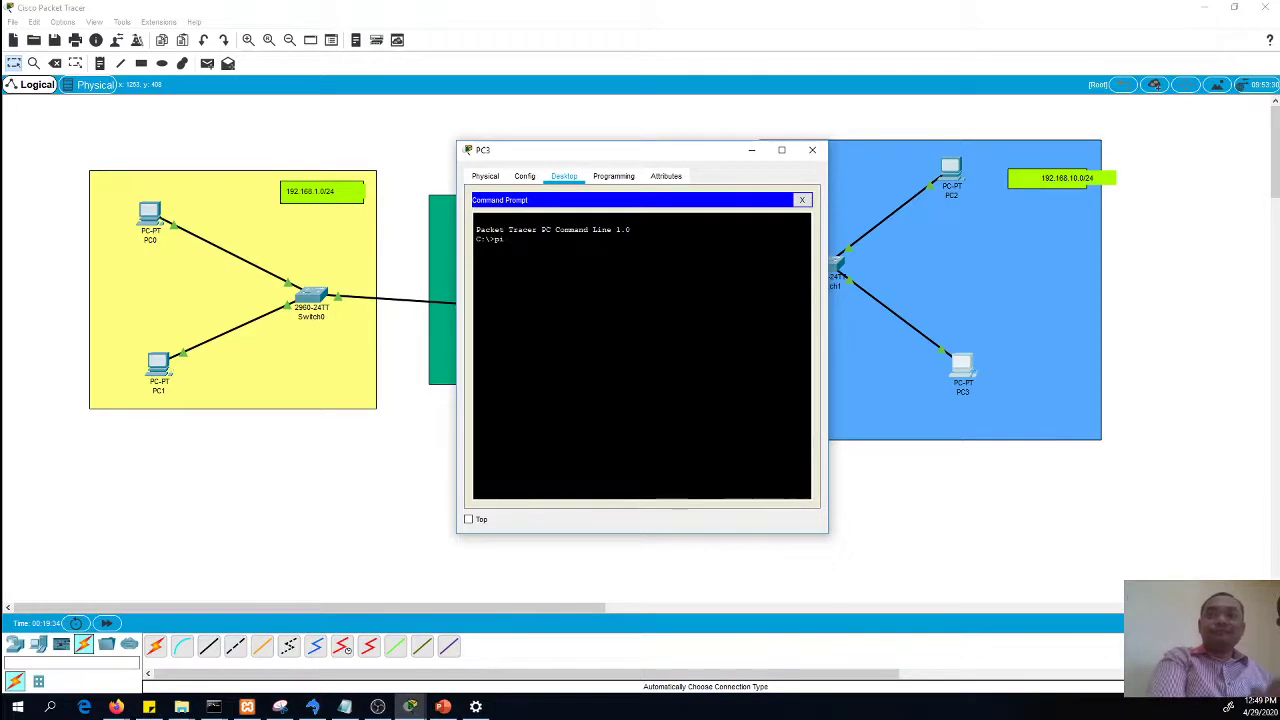
{"action": "type", "text": "ng 19"}
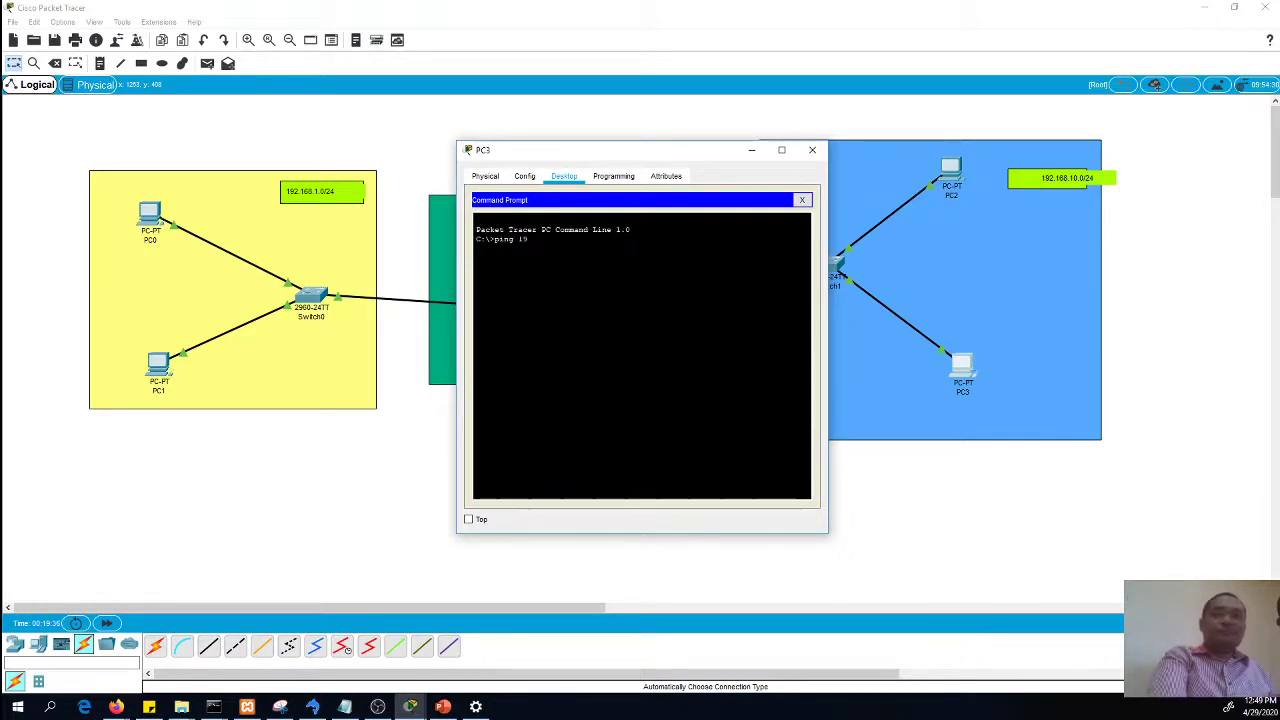
{"action": "type", "text": "2 168."}
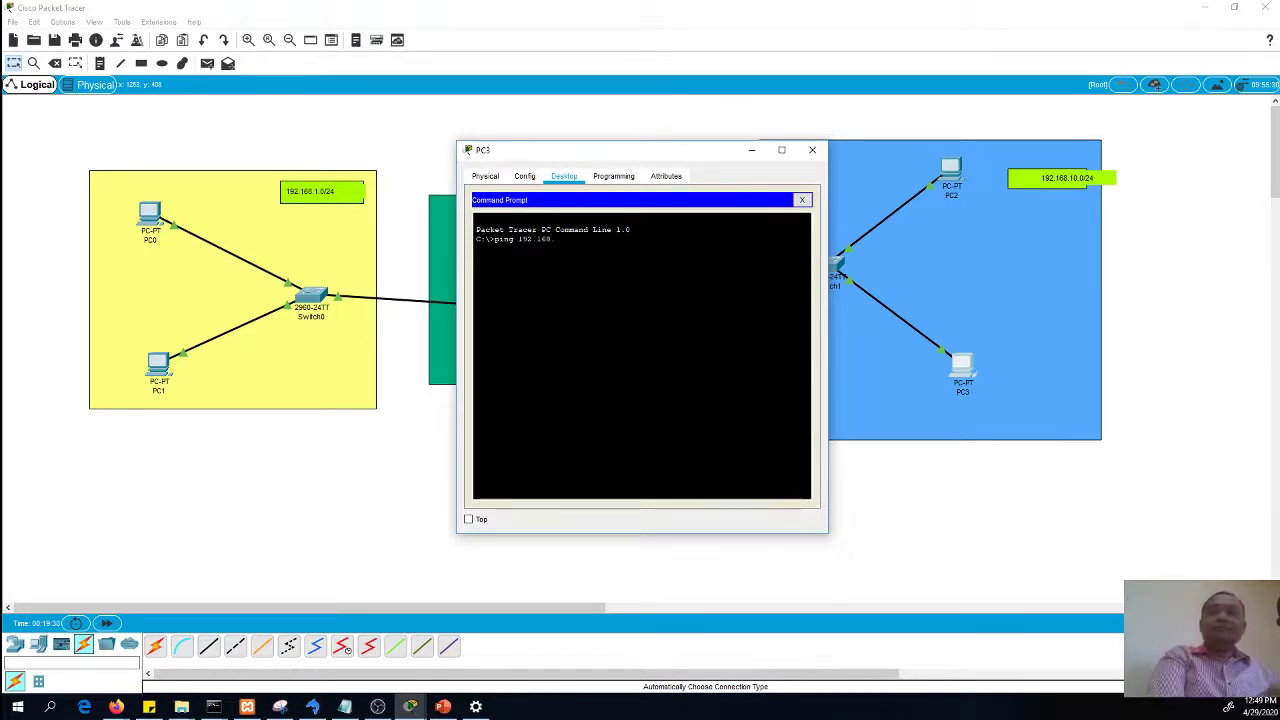
{"action": "type", "text": "2."}
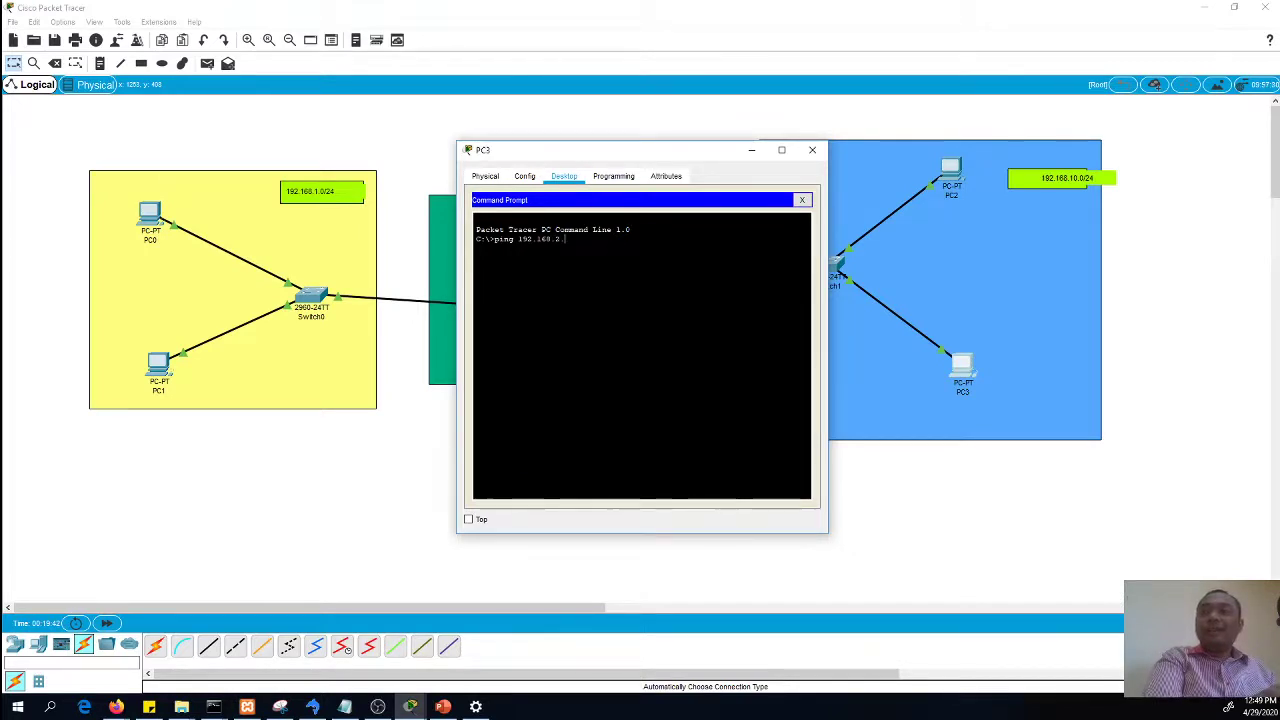
{"action": "type", "text": "2"}
{"action": "key", "text": "Return"}
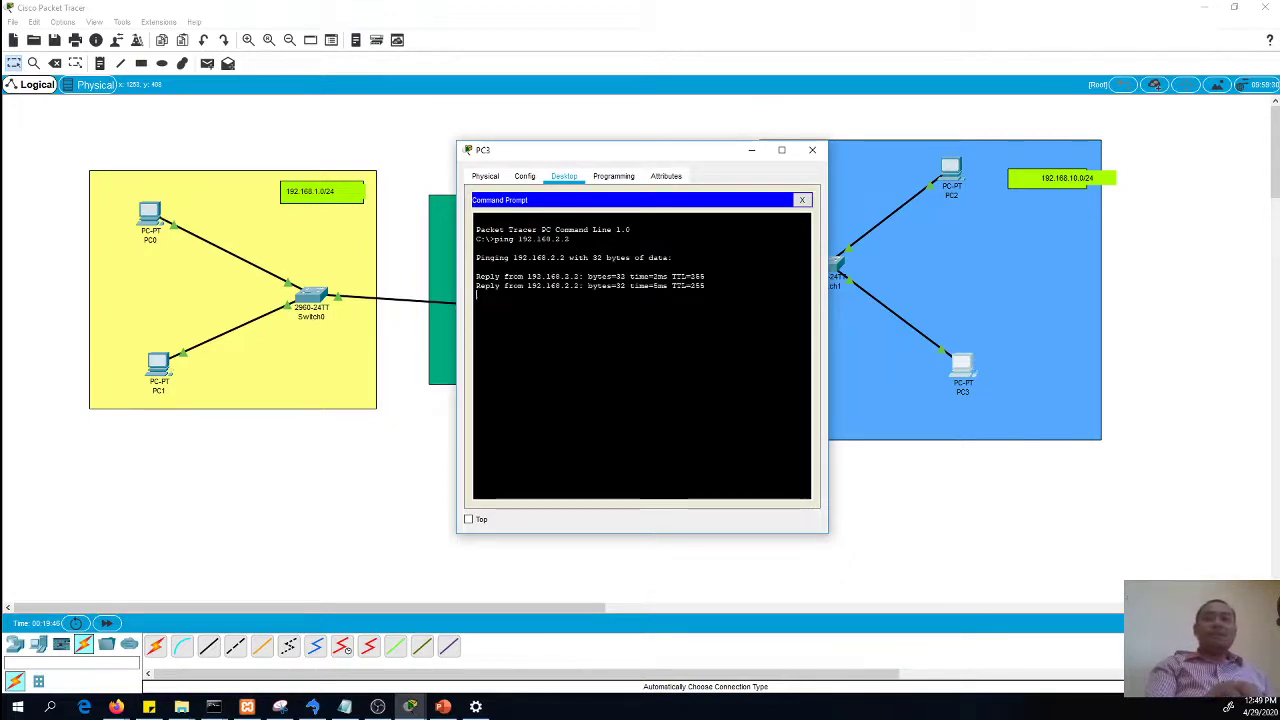
{"action": "key", "text": "ctrl+c"}
Ping 192.168.2.1 from PC3 and close its Command Prompt and device window
{"action": "key", "text": "Up"}
{"action": "key", "text": "BackSpace"}
{"action": "type", "text": "1"}
{"action": "key", "text": "Return"}
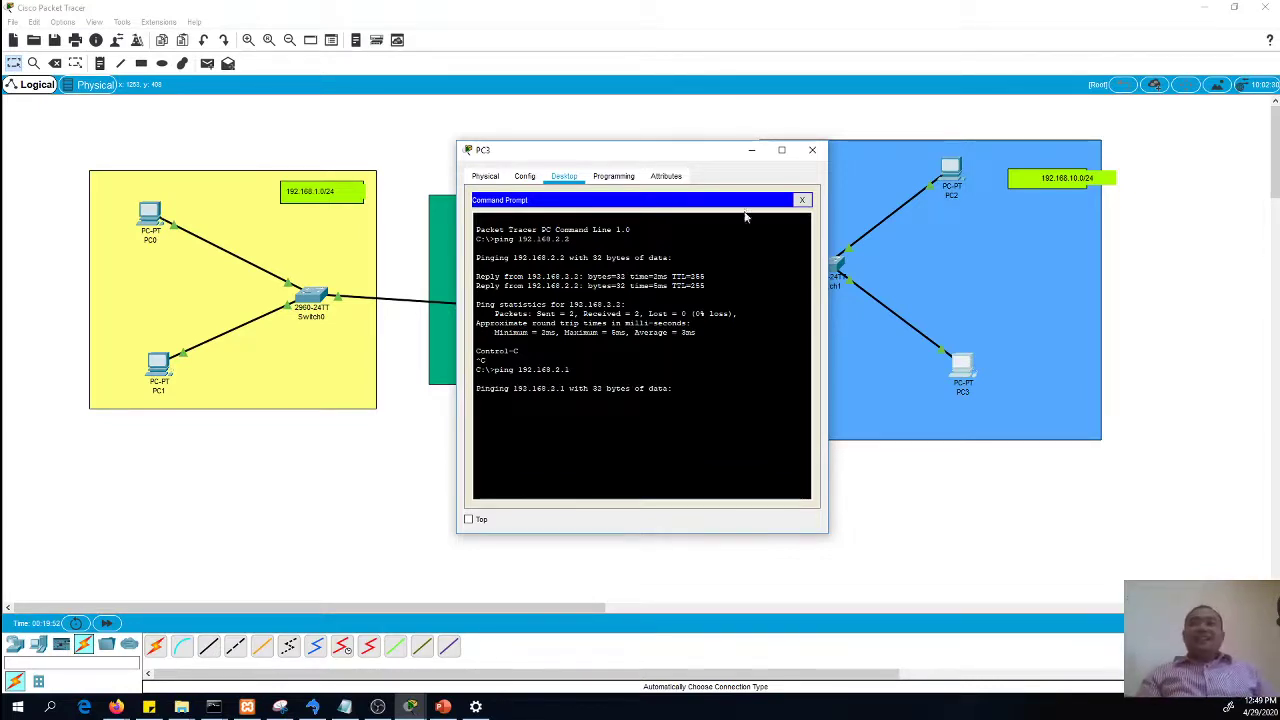
{"action": "left_click", "coordinate": [801, 200]}
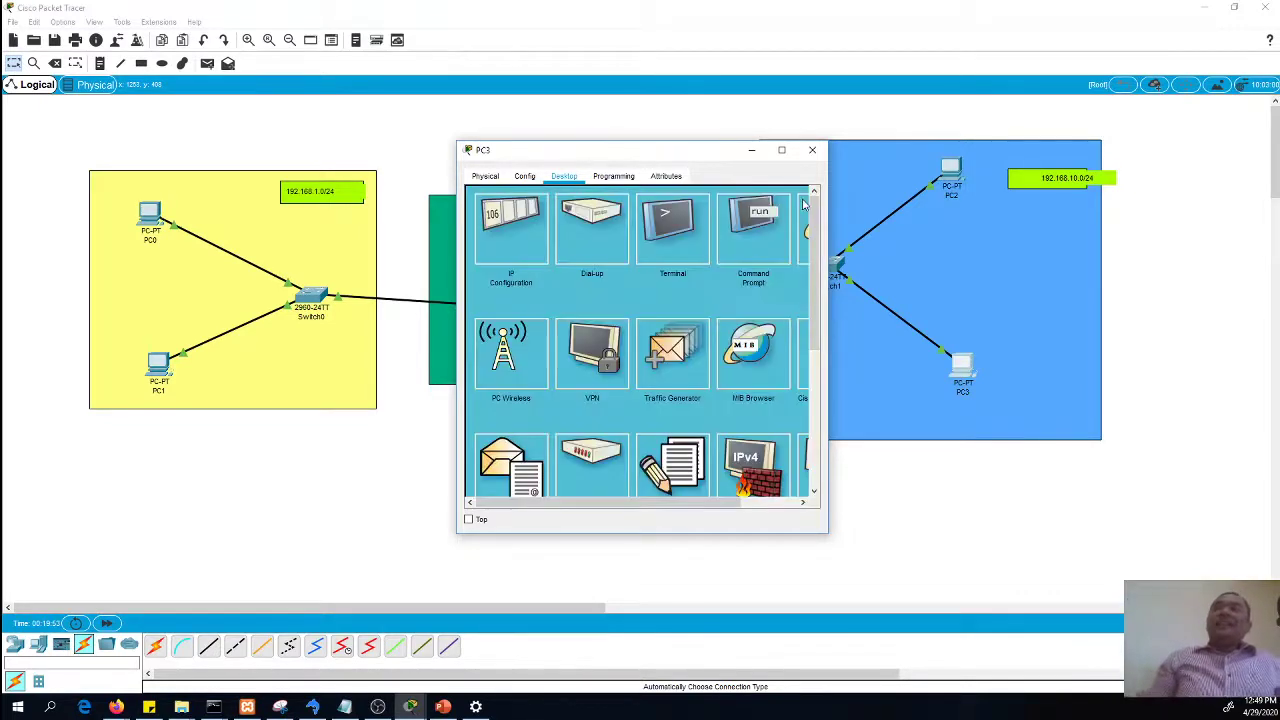
{"action": "left_click", "coordinate": [812, 150]}
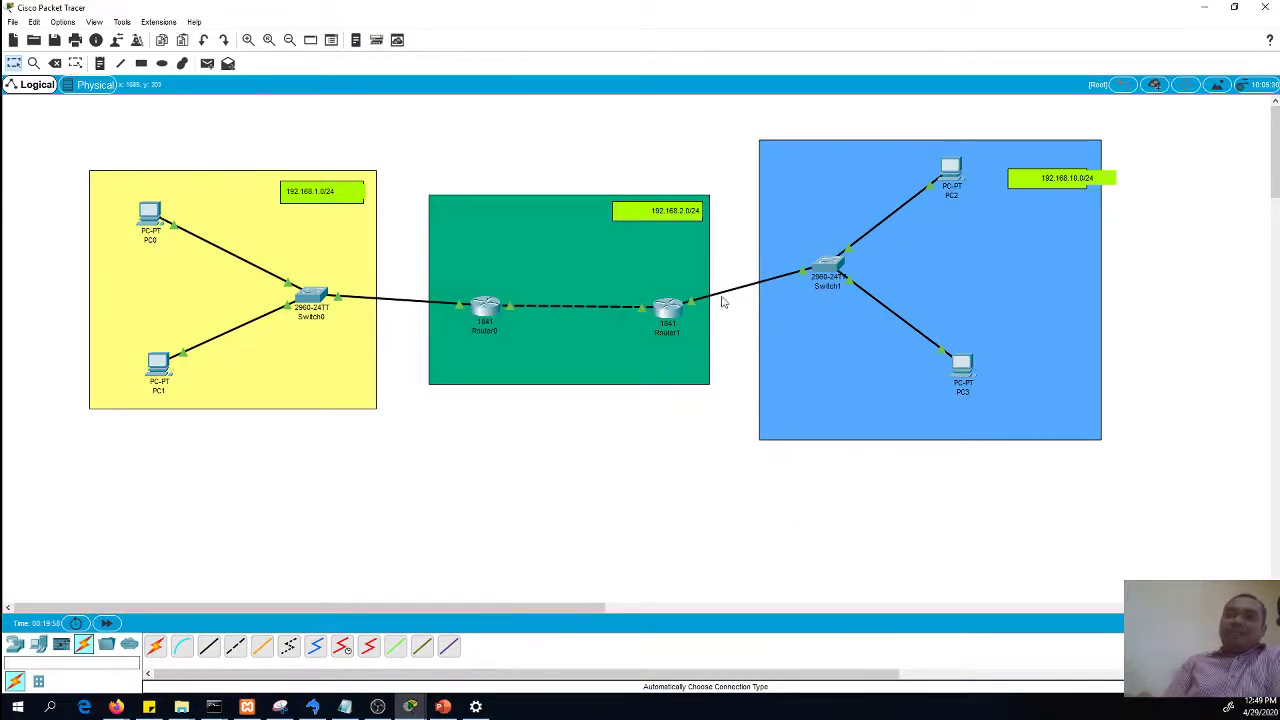
Send a simple PDU from PC2 to PC0 and play its path in Simulation mode
{"action": "mouse_move", "coordinate": [641, 313]}
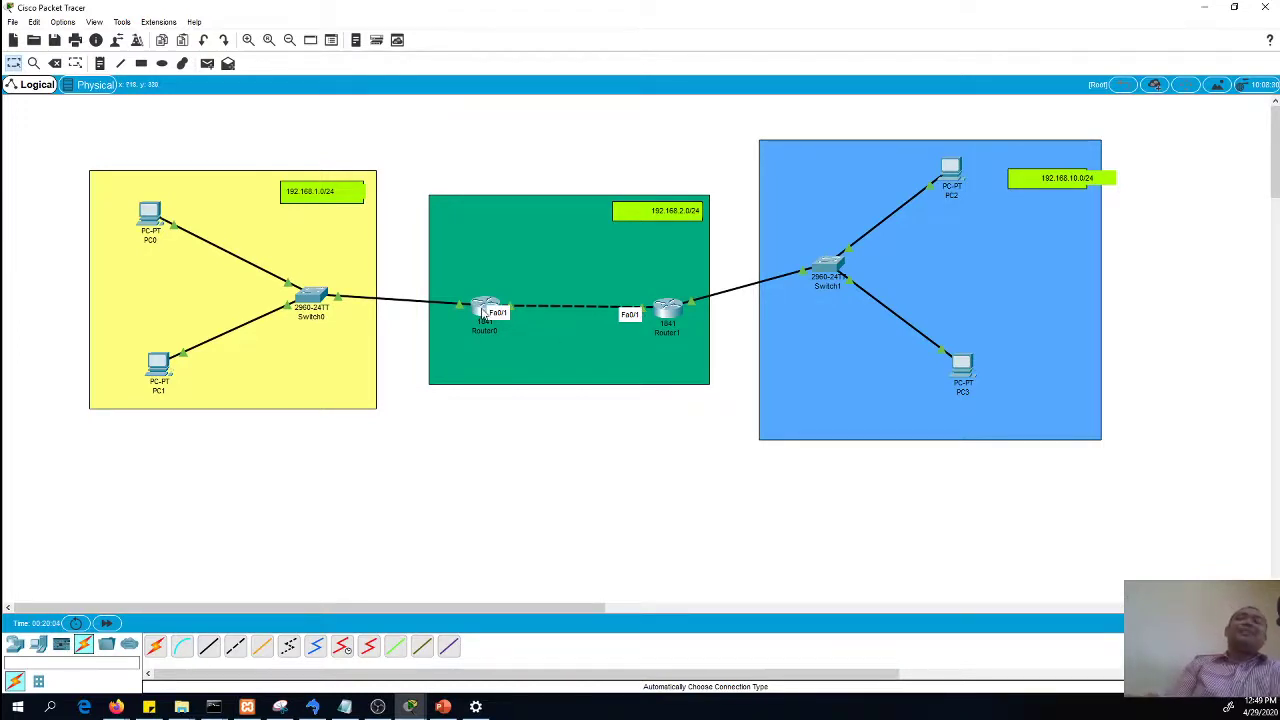
{"action": "mouse_move", "coordinate": [483, 313]}
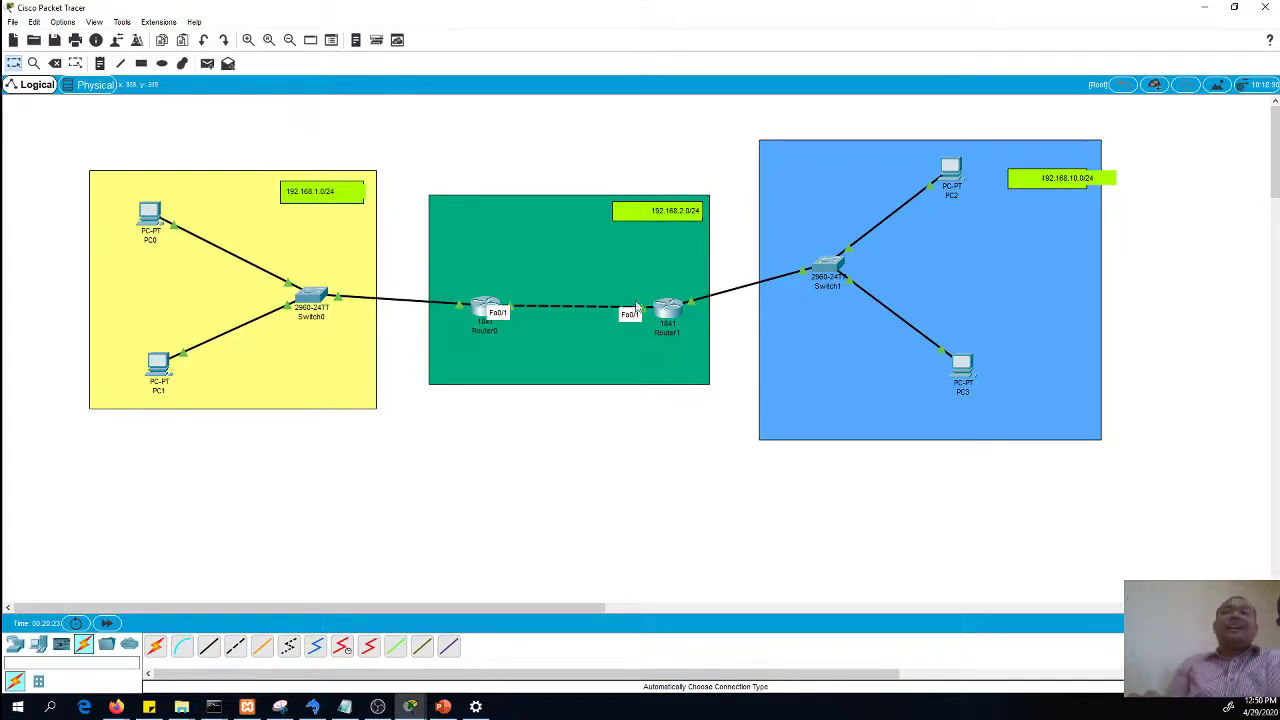
{"action": "left_click", "coordinate": [207, 63]}
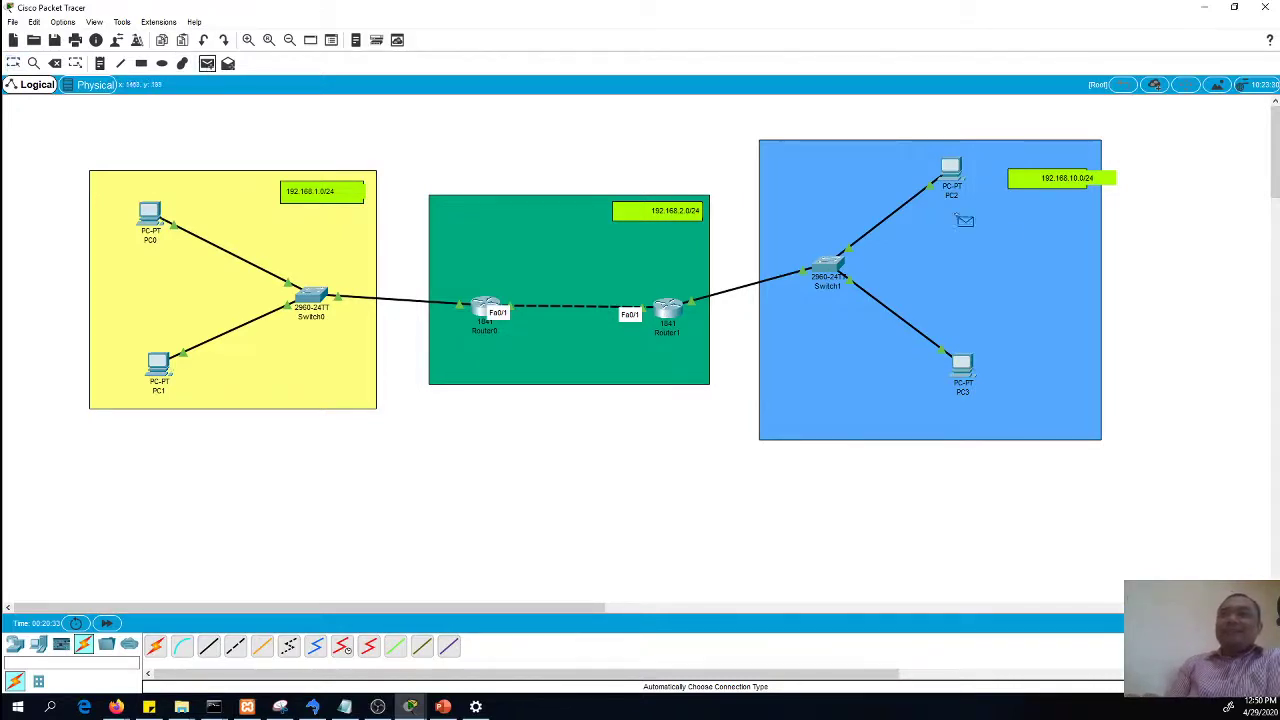
{"action": "left_click", "coordinate": [958, 172]}
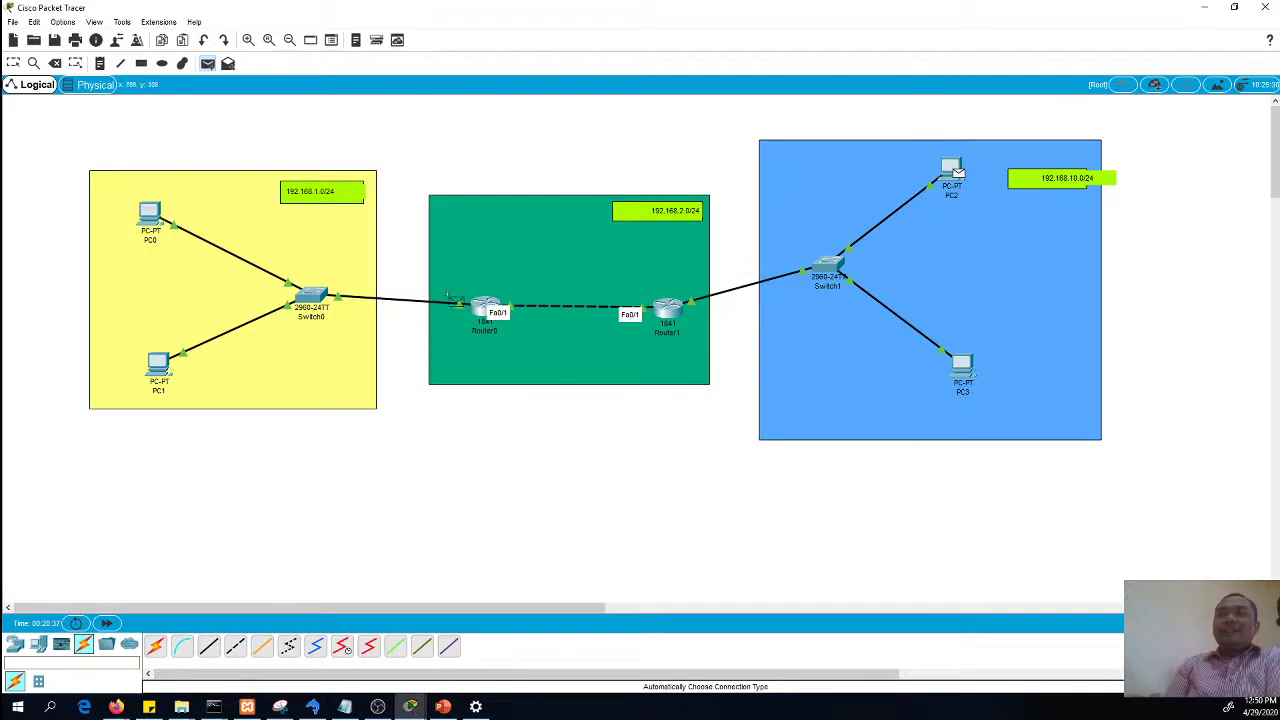
{"action": "left_click", "coordinate": [155, 220]}
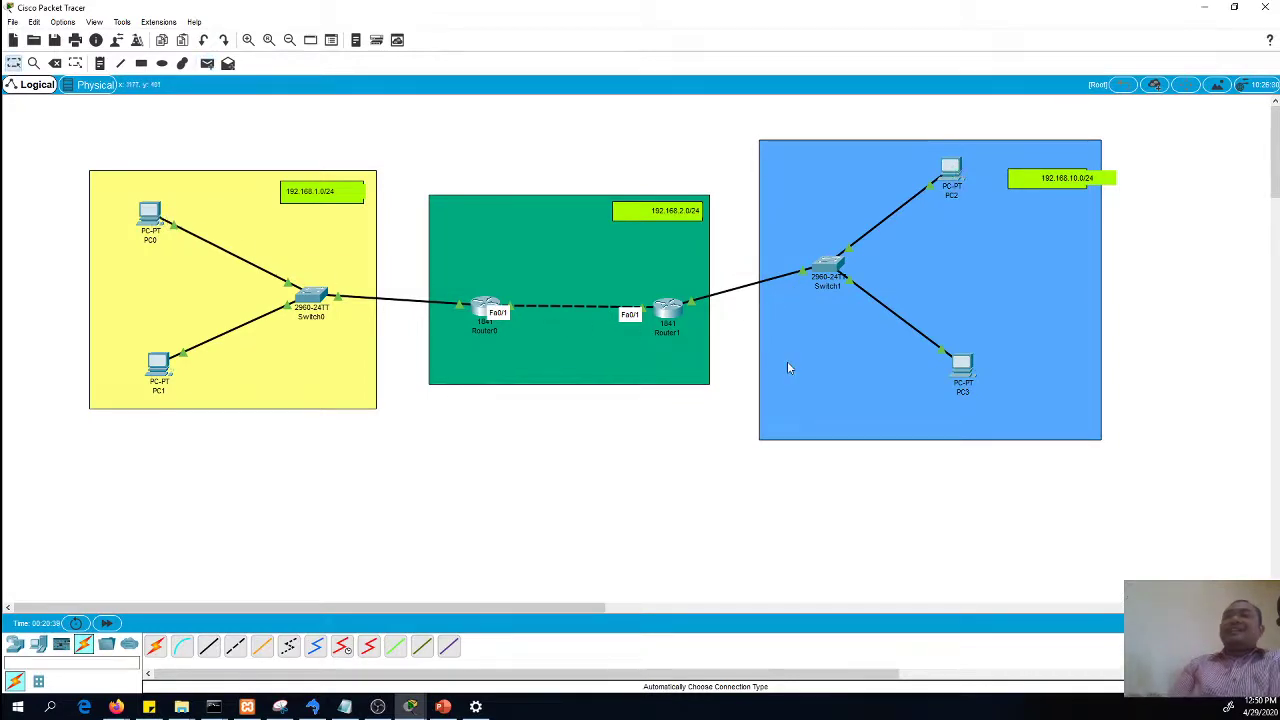
{"action": "left_click", "coordinate": [1247, 623]}
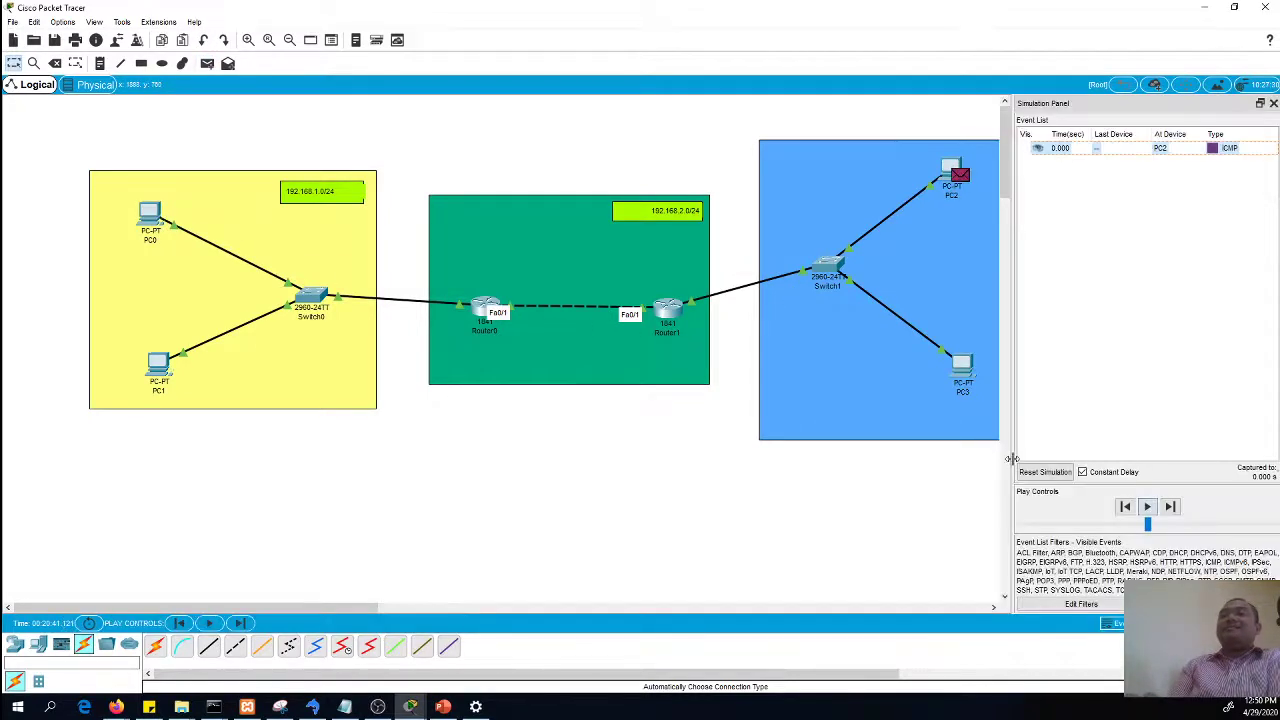
{"action": "left_click", "coordinate": [1153, 510]}
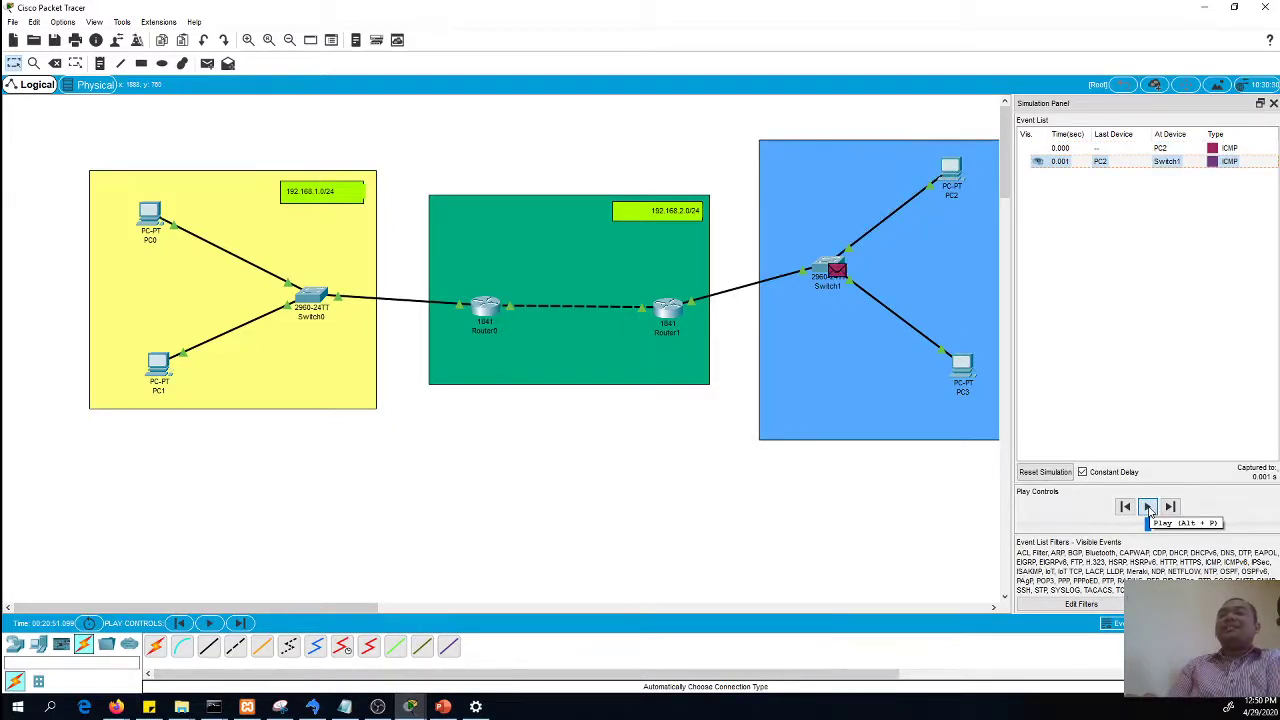
Toggle playback of the packet simulation and close the Simulation Panel
{"action": "left_click", "coordinate": [1149, 509]}
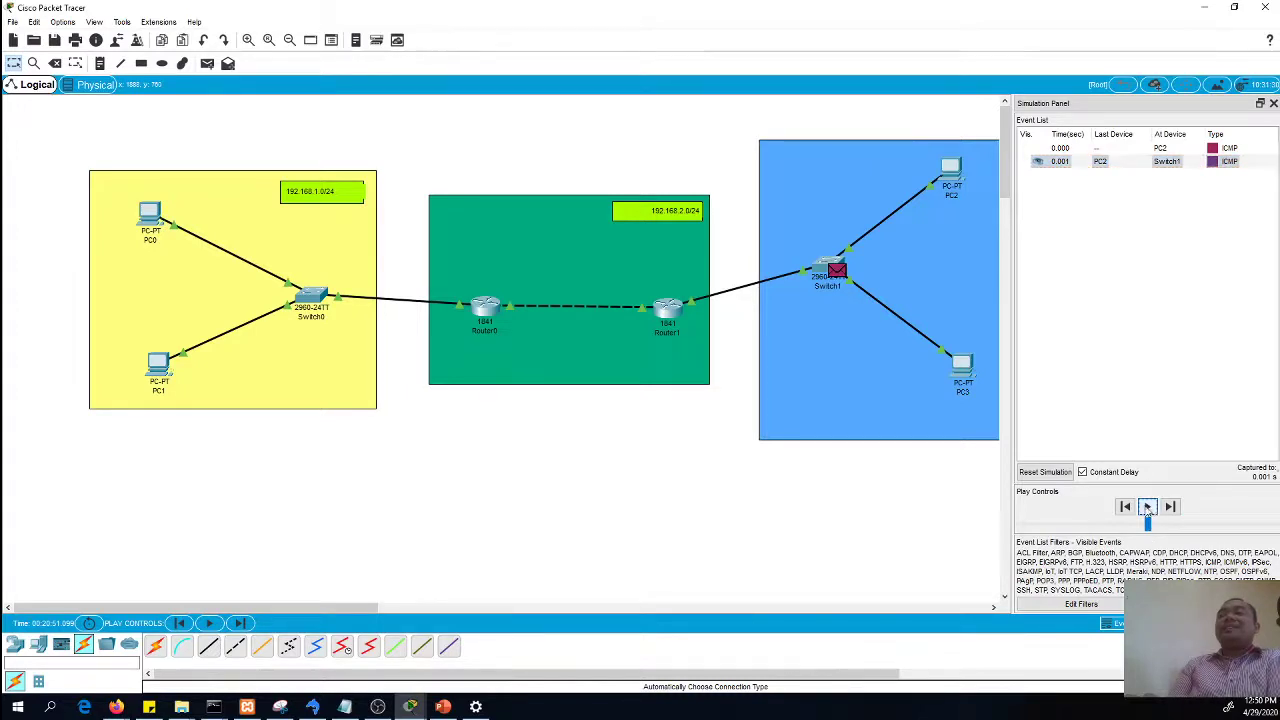
{"action": "left_click", "coordinate": [1273, 104]}
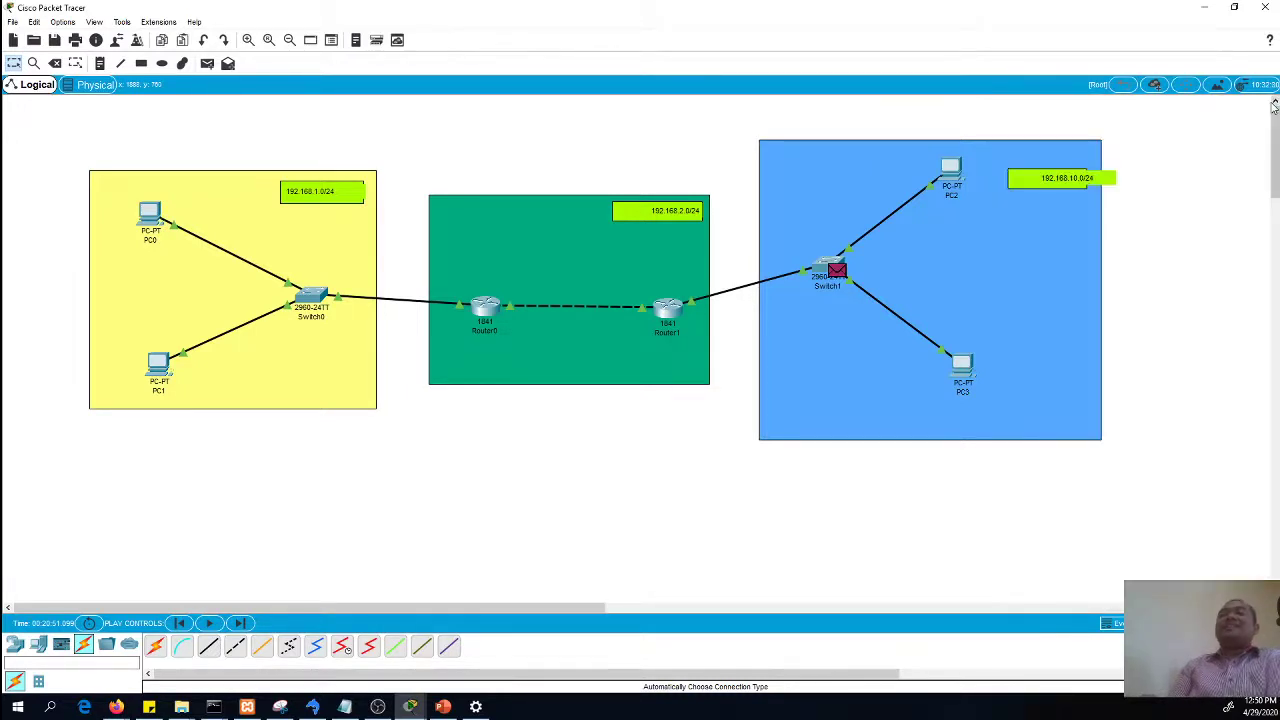
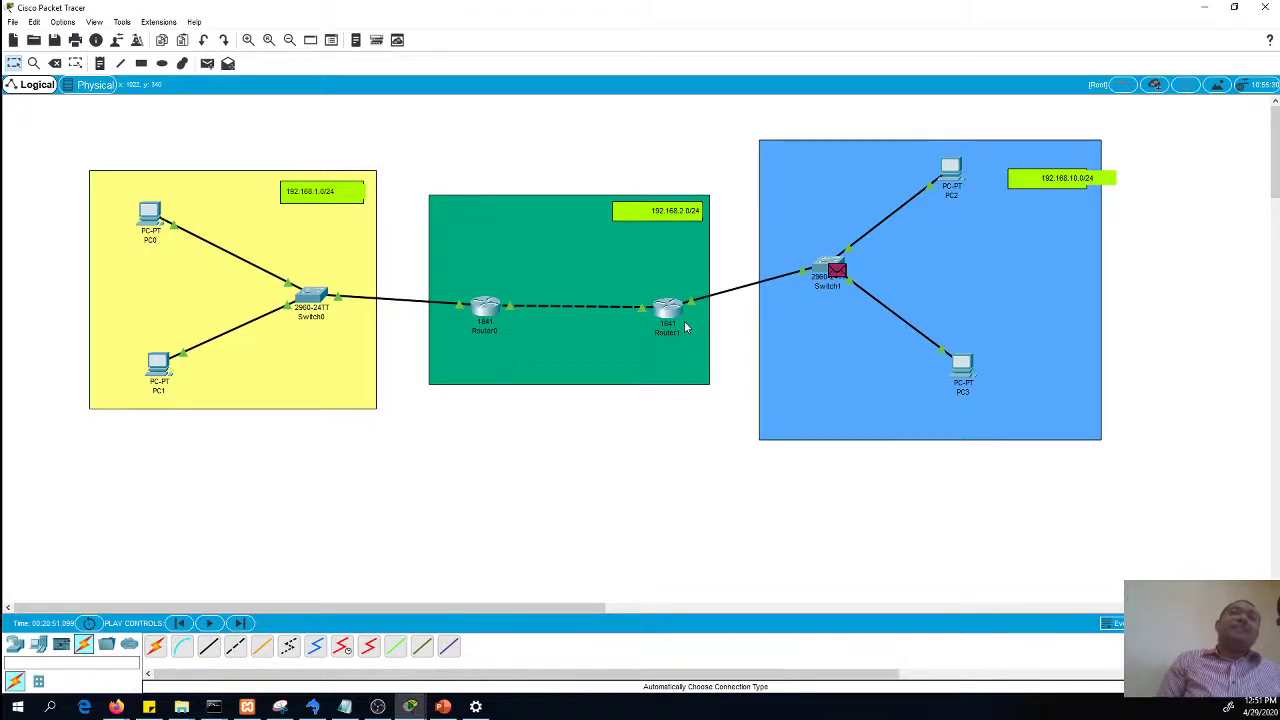
Open Router1's configuration and examine its Static and RIP routing settings
{"action": "left_click", "coordinate": [674, 313]}
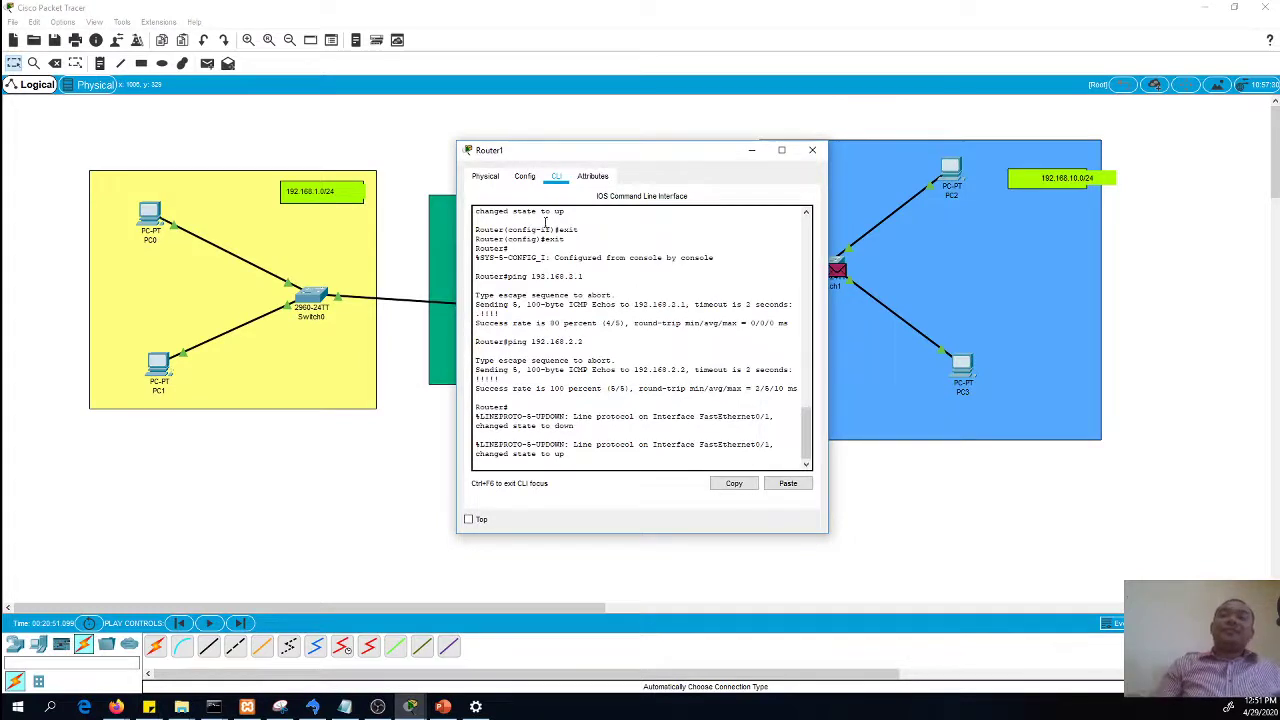
{"action": "left_click", "coordinate": [525, 177]}
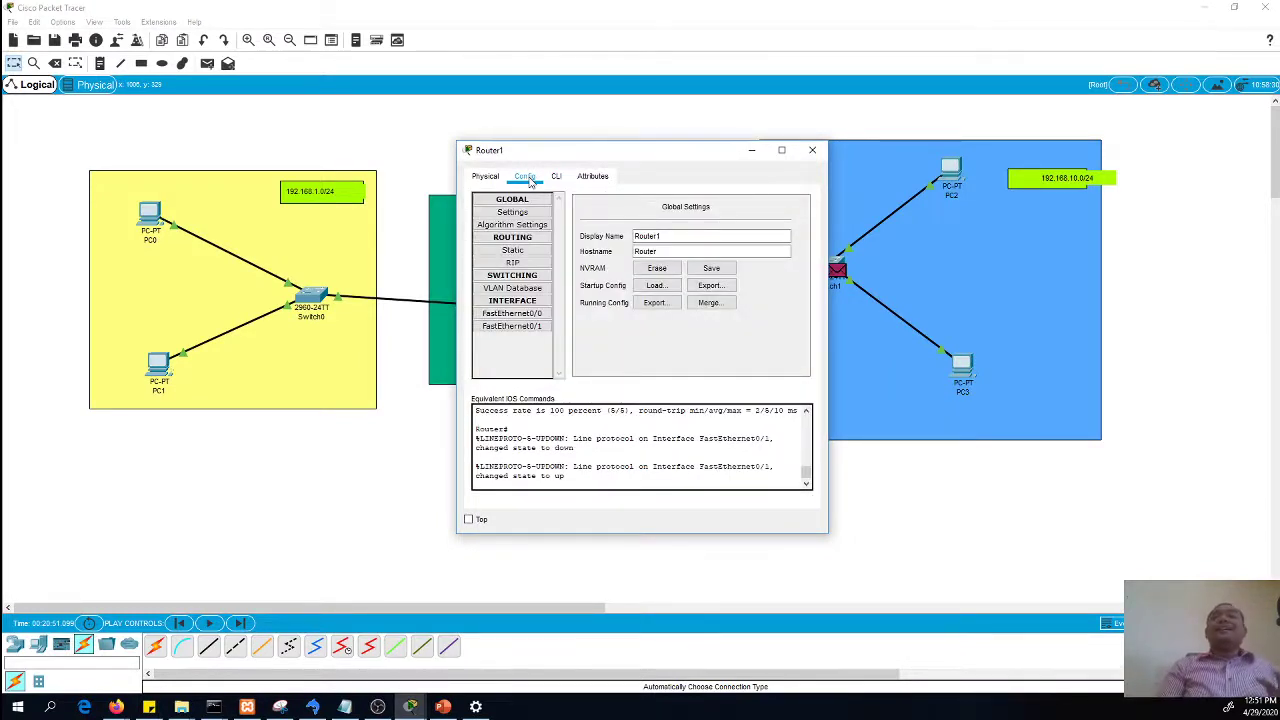
{"action": "left_click", "coordinate": [533, 268]}
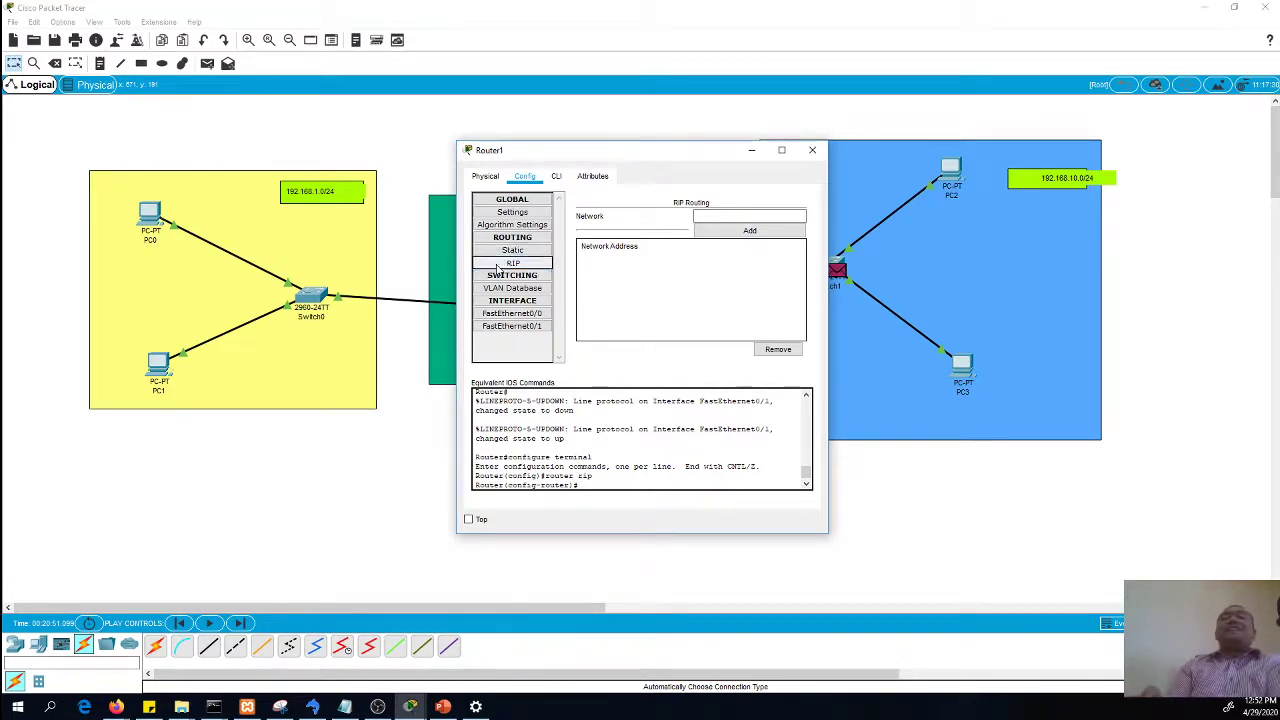
{"action": "left_click", "coordinate": [530, 250]}
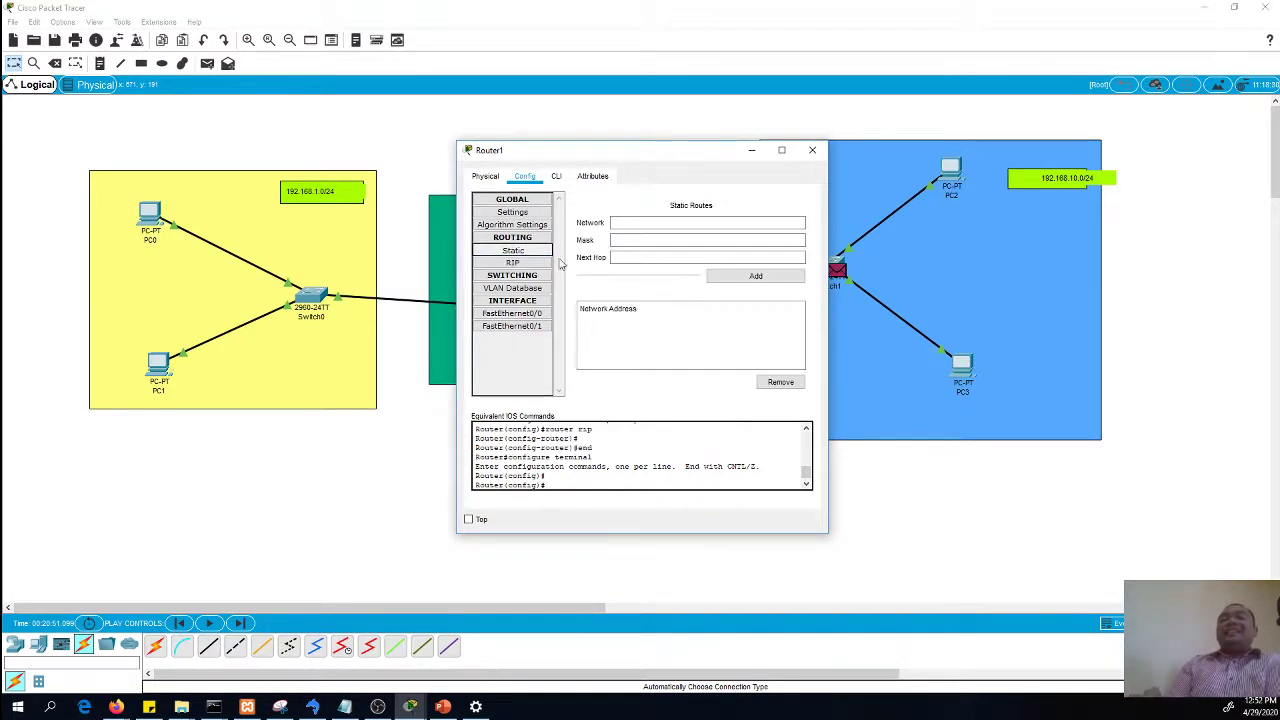
{"action": "left_click", "coordinate": [612, 257]}
{"action": "left_click", "coordinate": [613, 224]}
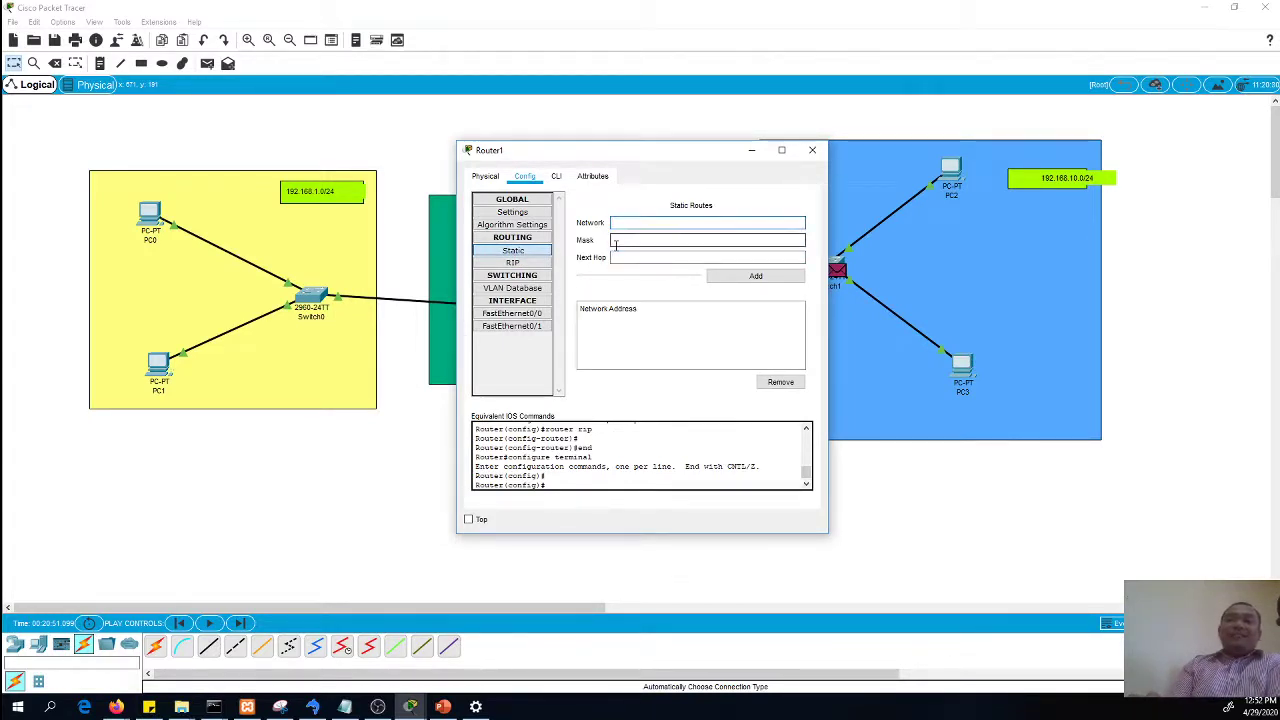
{"action": "left_click", "coordinate": [617, 258]}
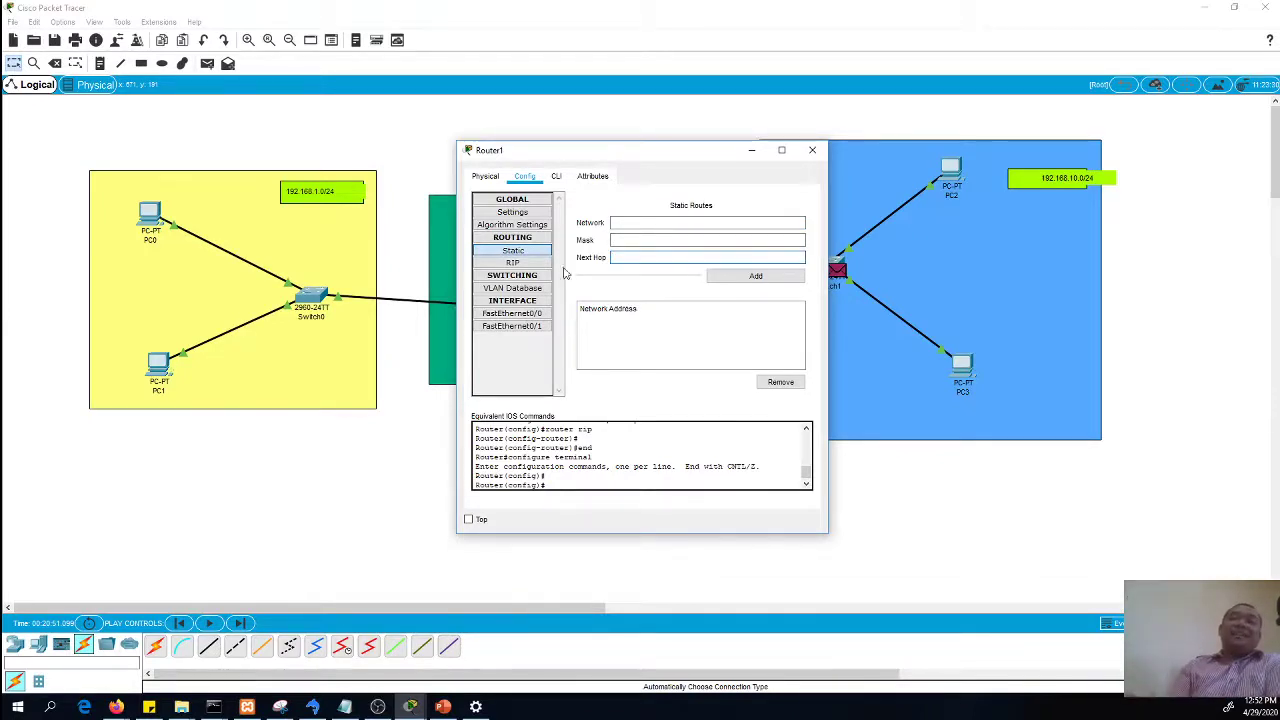
{"action": "left_click", "coordinate": [512, 263]}
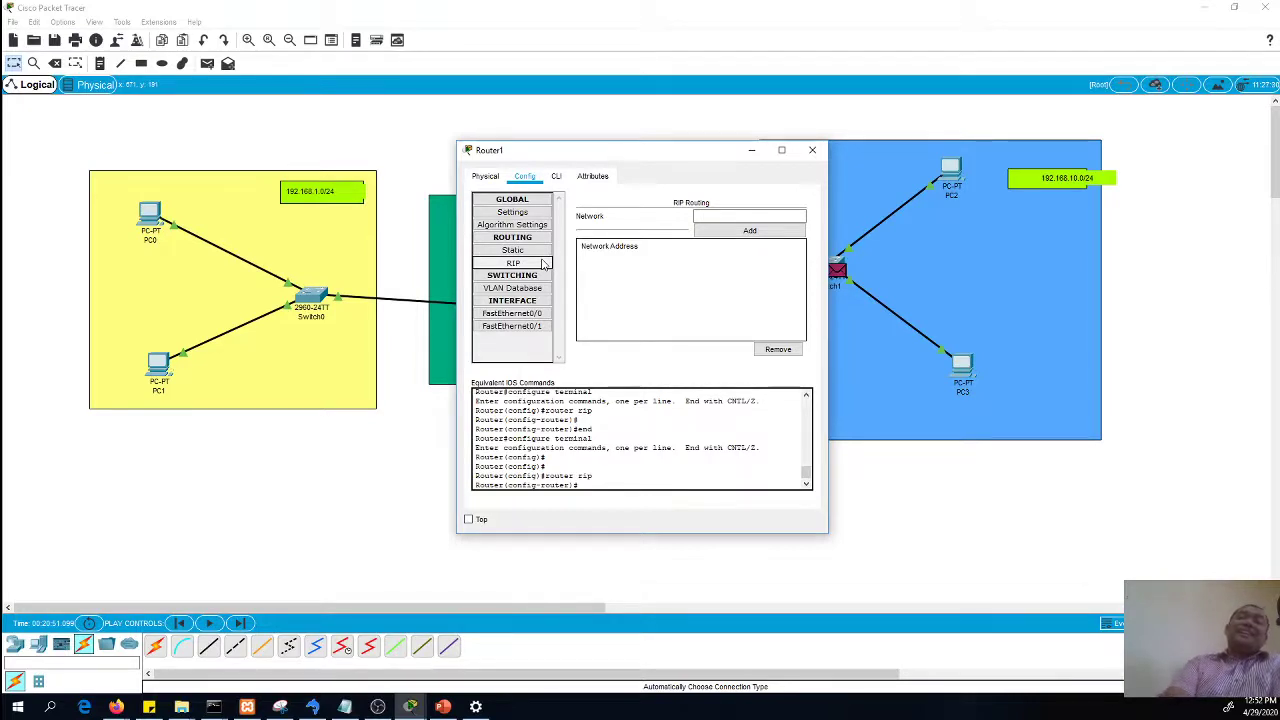
{"action": "left_click", "coordinate": [515, 263]}
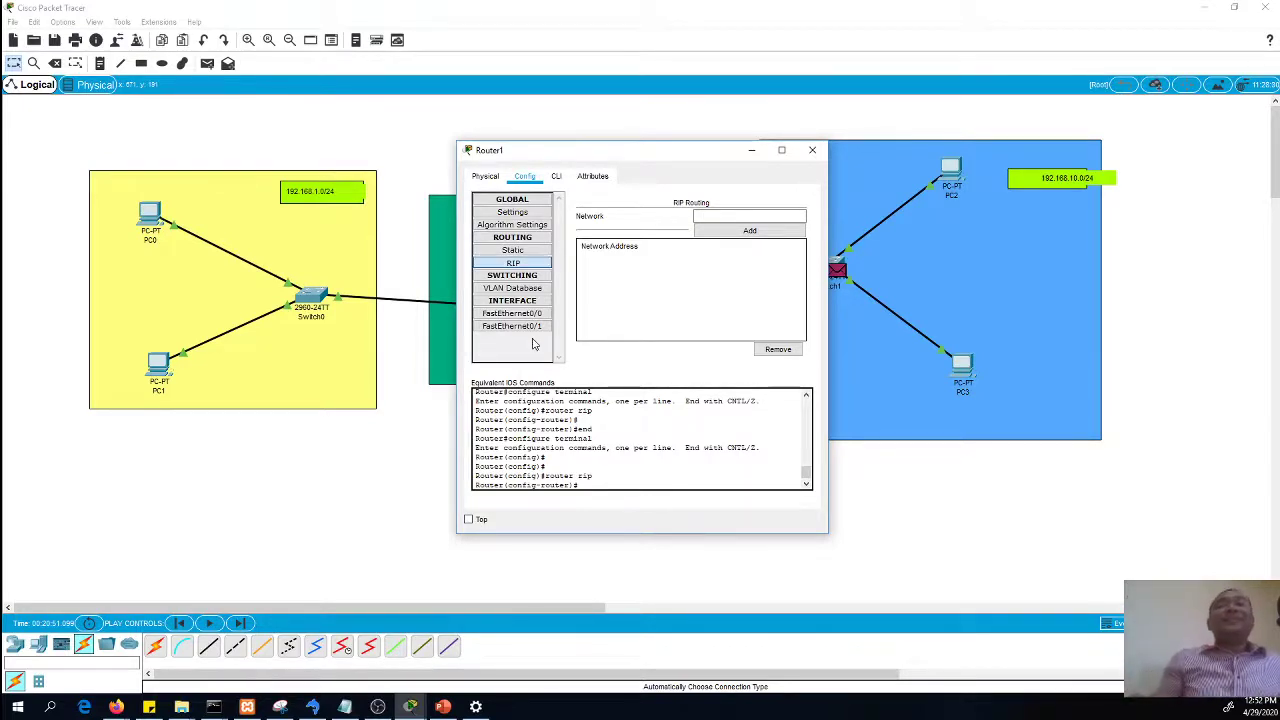
Add Router1's FastEthernet0/0 address, 192.168.10.254, as a network in its RIP routing
{"action": "left_click", "coordinate": [516, 302]}
{"action": "left_click", "coordinate": [511, 304]}
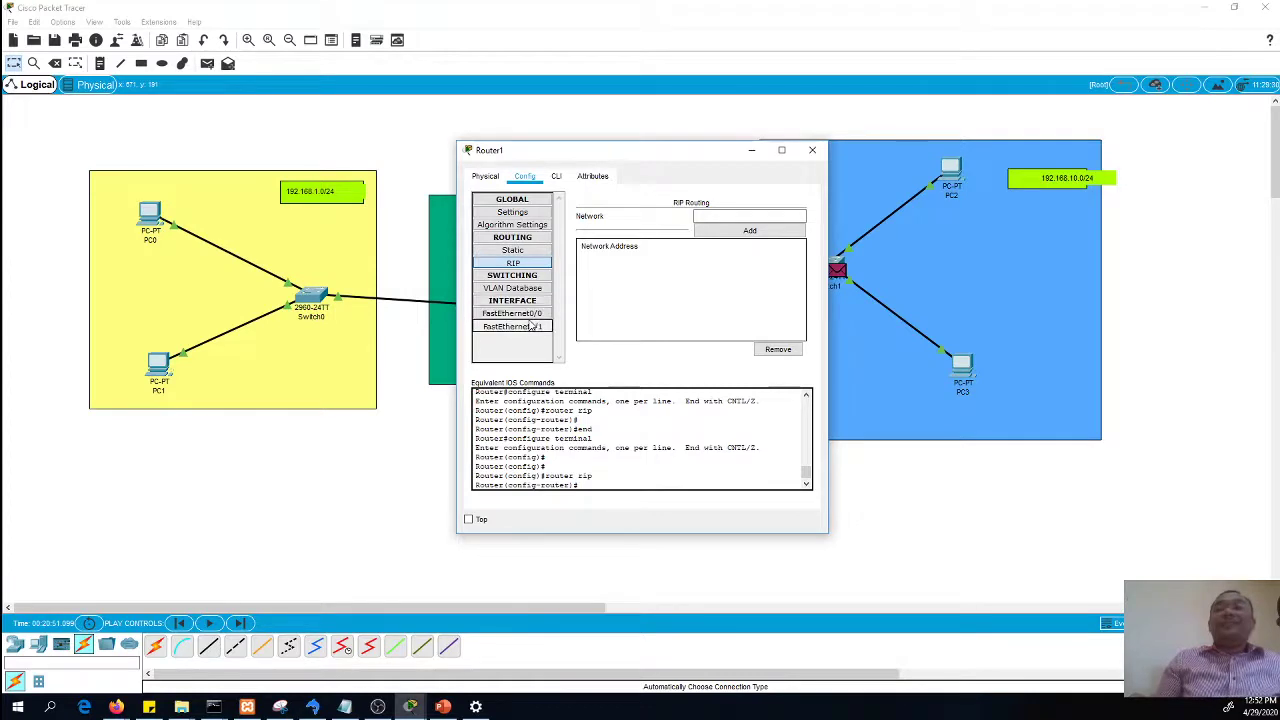
{"action": "left_click", "coordinate": [530, 325]}
{"action": "left_click", "coordinate": [530, 314]}
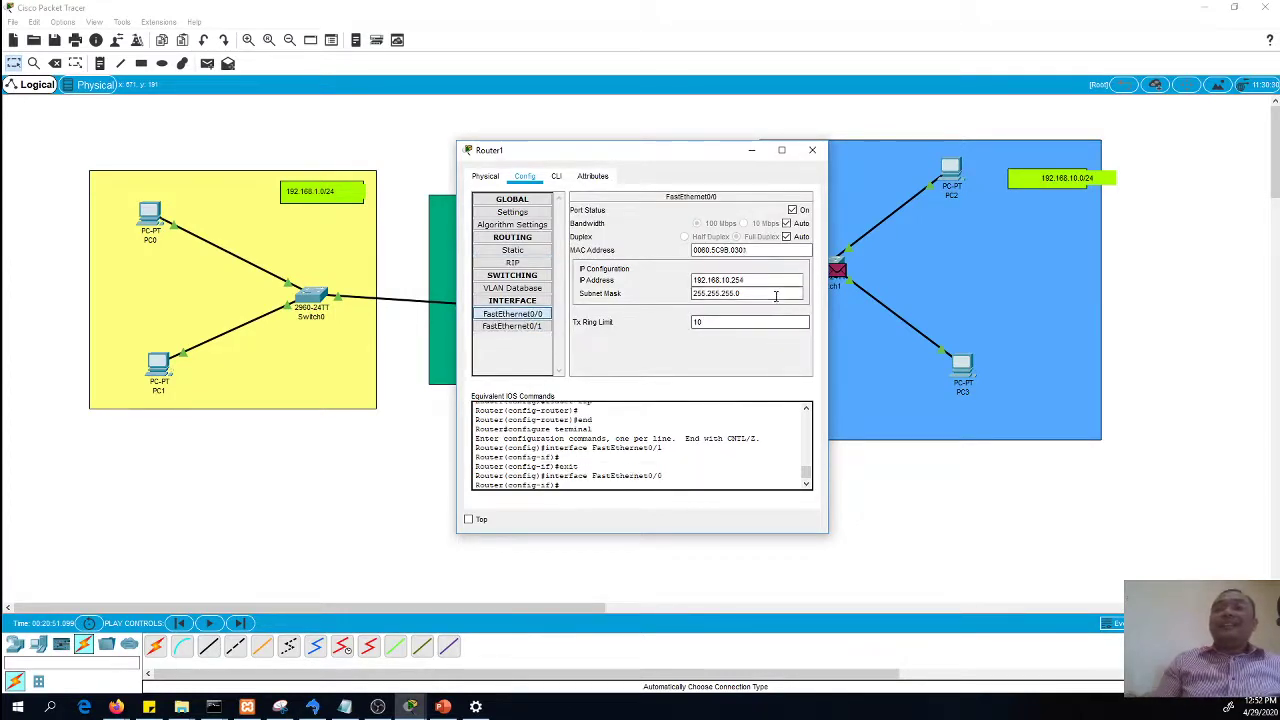
{"action": "left_click_drag", "start_coordinate": [746, 280], "coordinate": [692, 280]}
{"action": "key", "text": "ctrl+c"}
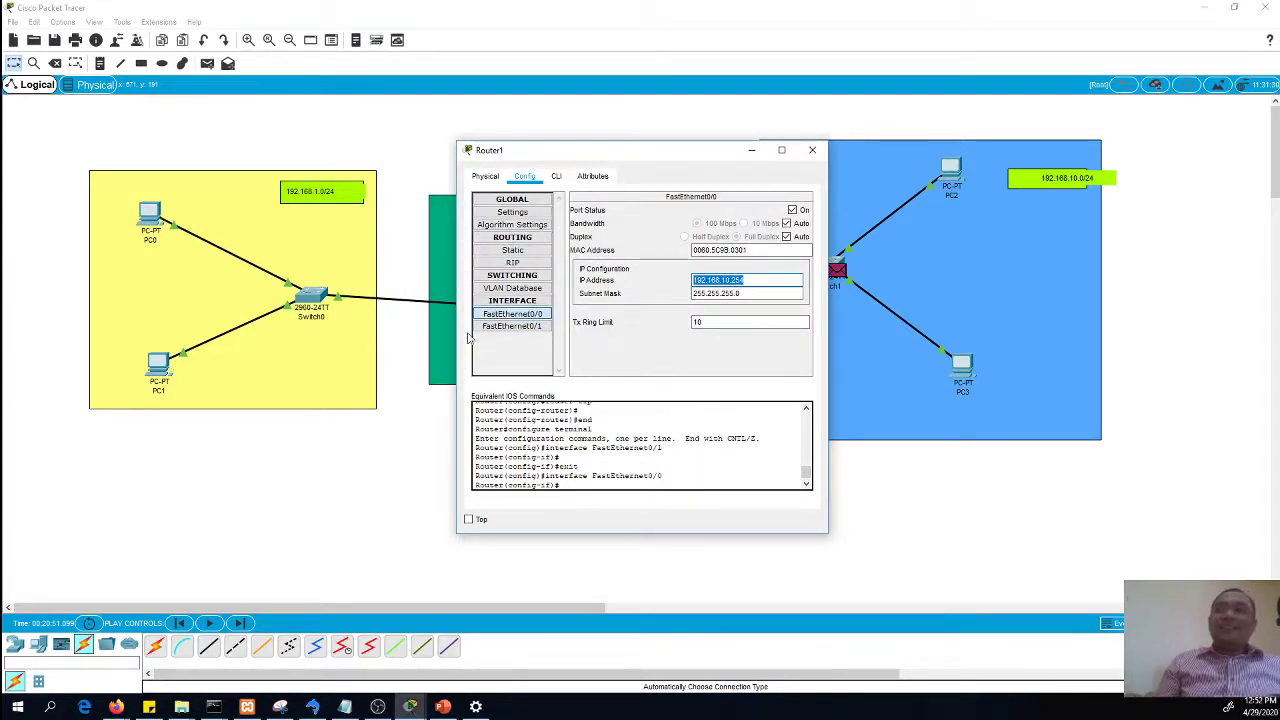
{"action": "left_click", "coordinate": [517, 252]}
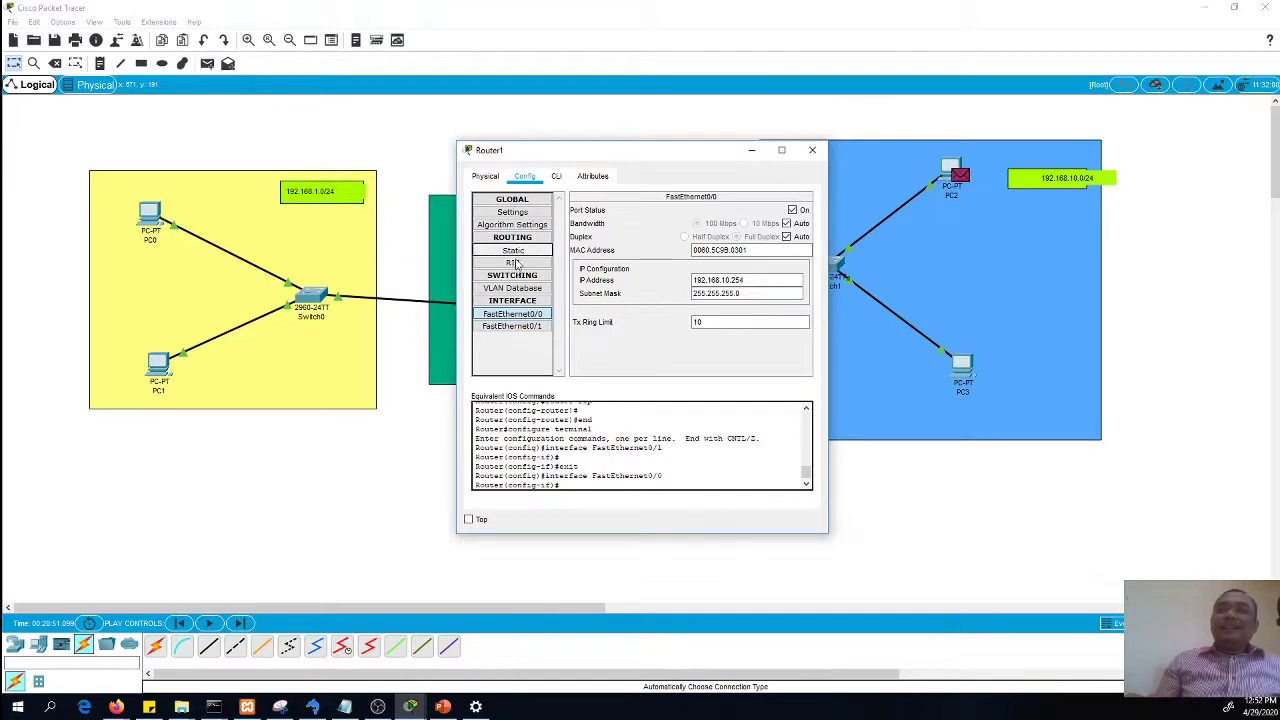
{"action": "left_click", "coordinate": [517, 263]}
{"action": "left_click", "coordinate": [740, 216]}
{"action": "key", "text": "ctrl+v"}
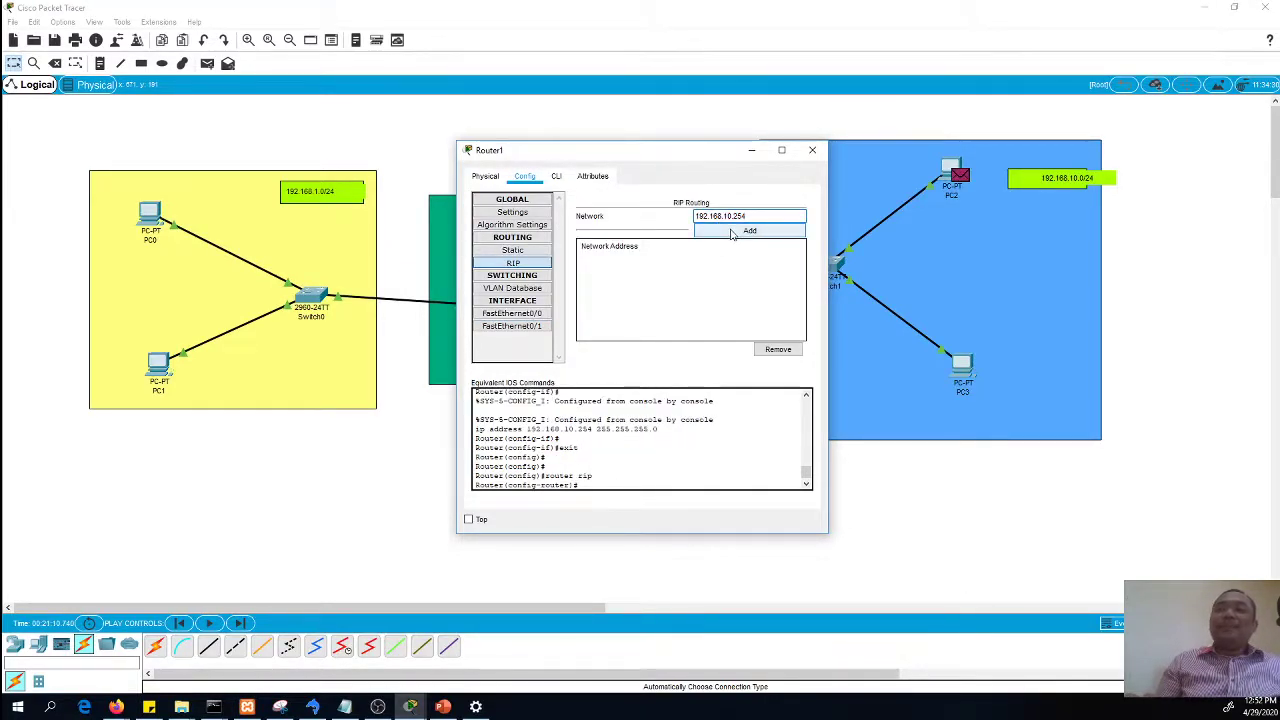
{"action": "left_click", "coordinate": [731, 231]}
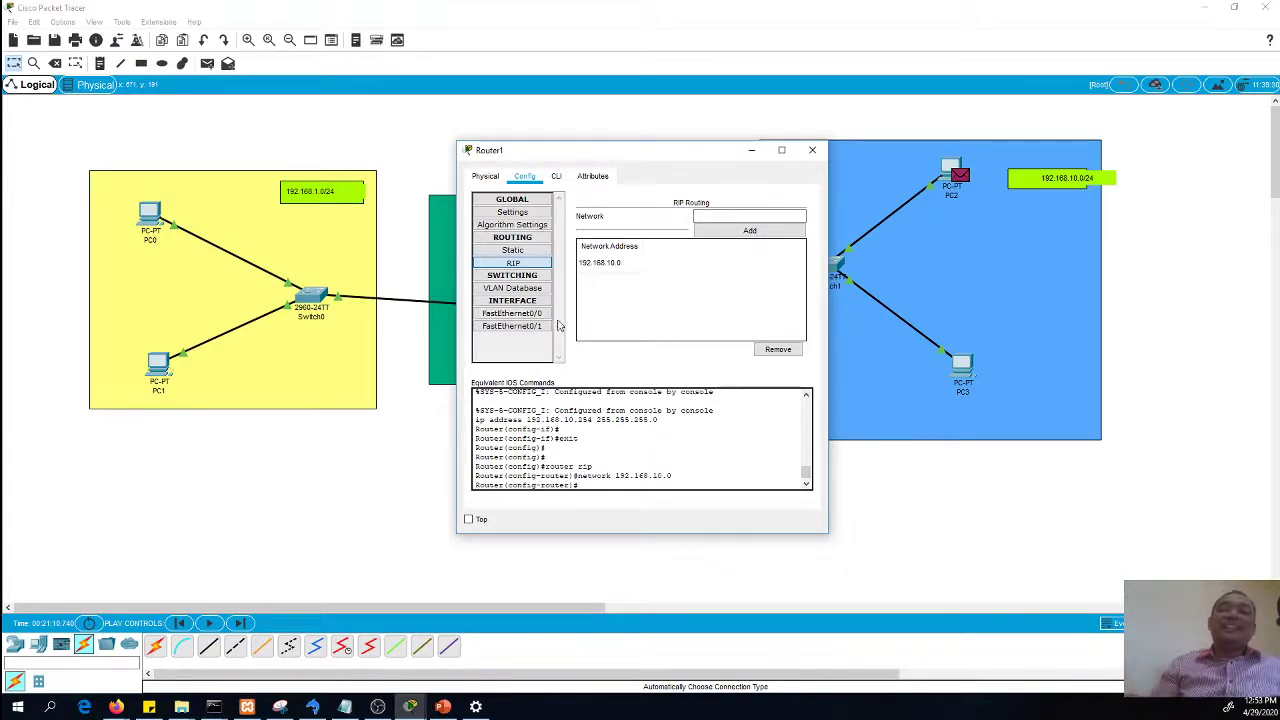
Add Router1's FastEthernet0/1 address, 192.168.2.2, as a RIP network and close the router's window
{"action": "left_click", "coordinate": [512, 326]}
{"action": "left_click_drag", "start_coordinate": [740, 281], "coordinate": [693, 281]}
{"action": "key", "text": "ctrl+c"}
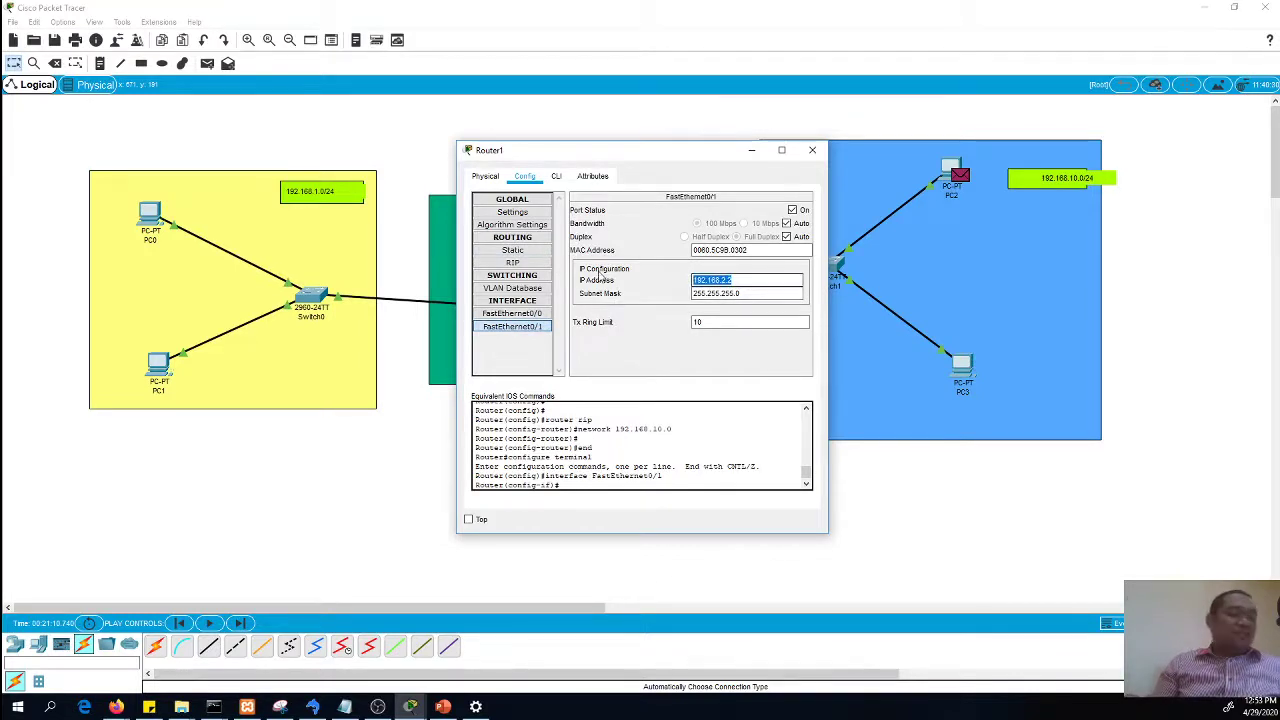
{"action": "left_click", "coordinate": [512, 262]}
{"action": "left_click", "coordinate": [737, 218]}
{"action": "key", "text": "ctrl+v"}
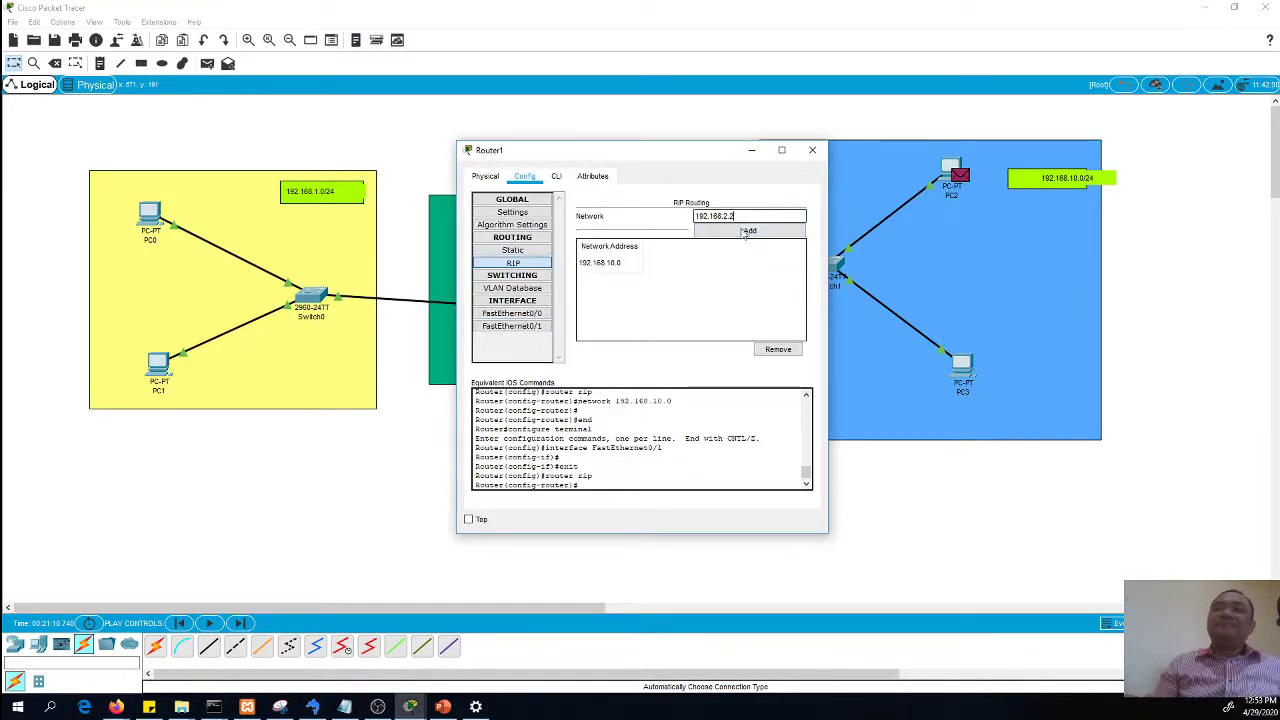
{"action": "left_click", "coordinate": [748, 232]}
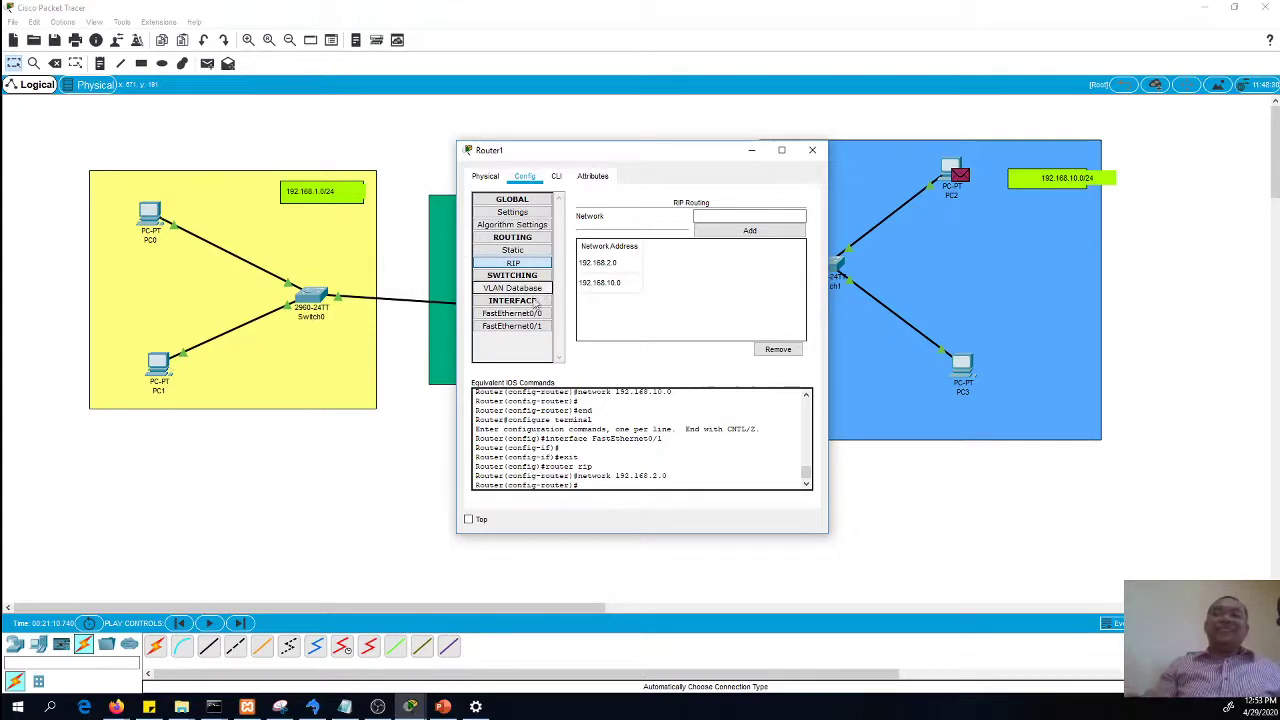
{"action": "left_click", "coordinate": [812, 150]}
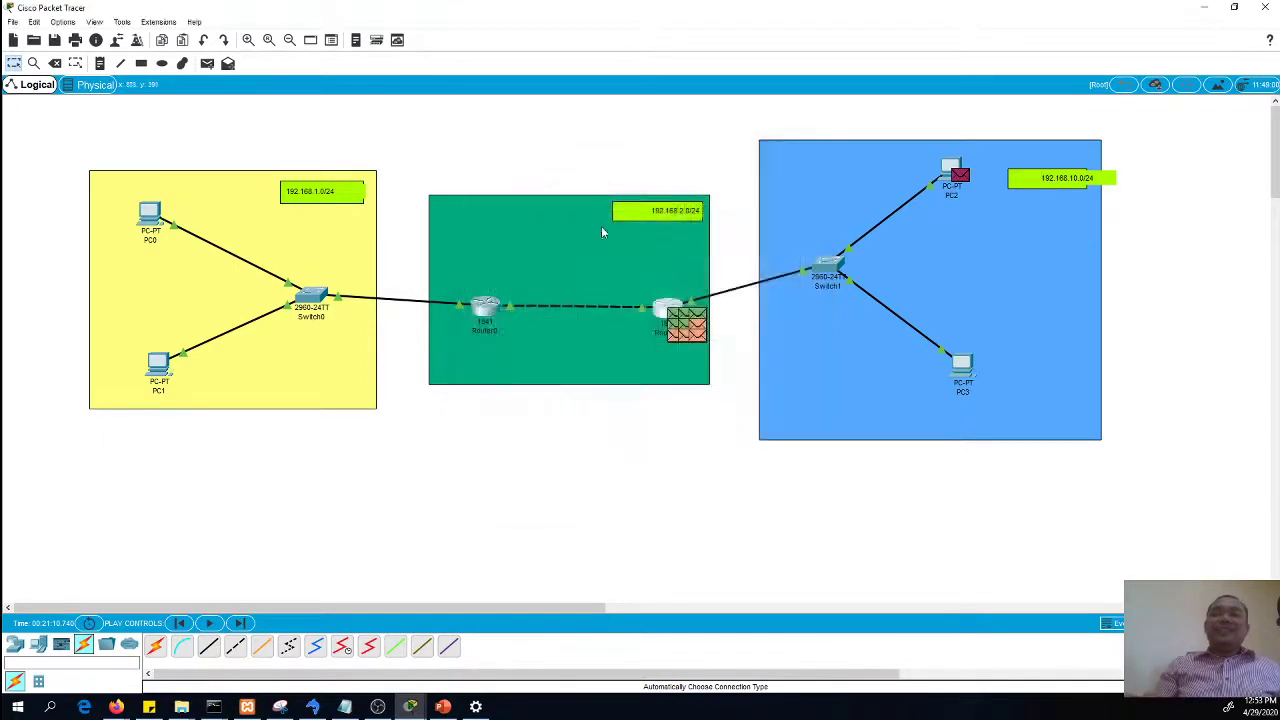
Close Router0's window and switch the workspace from Simulation to Realtime mode
{"action": "left_click", "coordinate": [487, 318]}
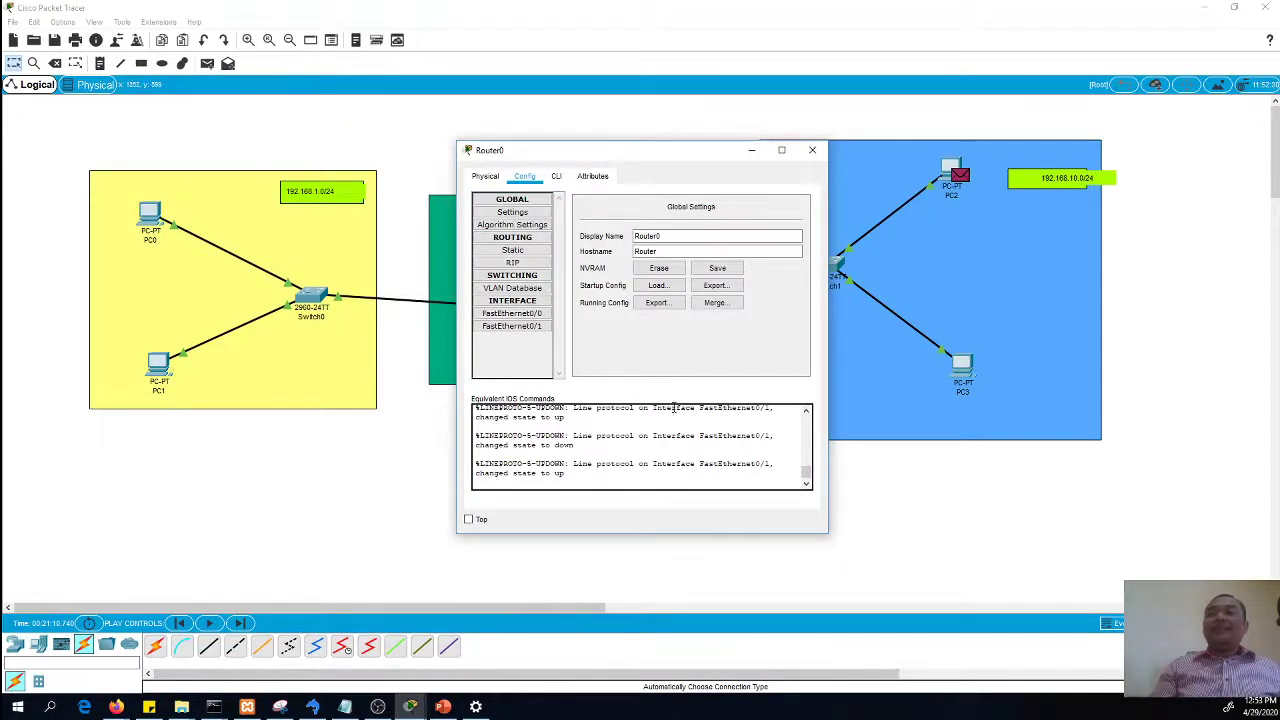
{"action": "left_click", "coordinate": [812, 150]}
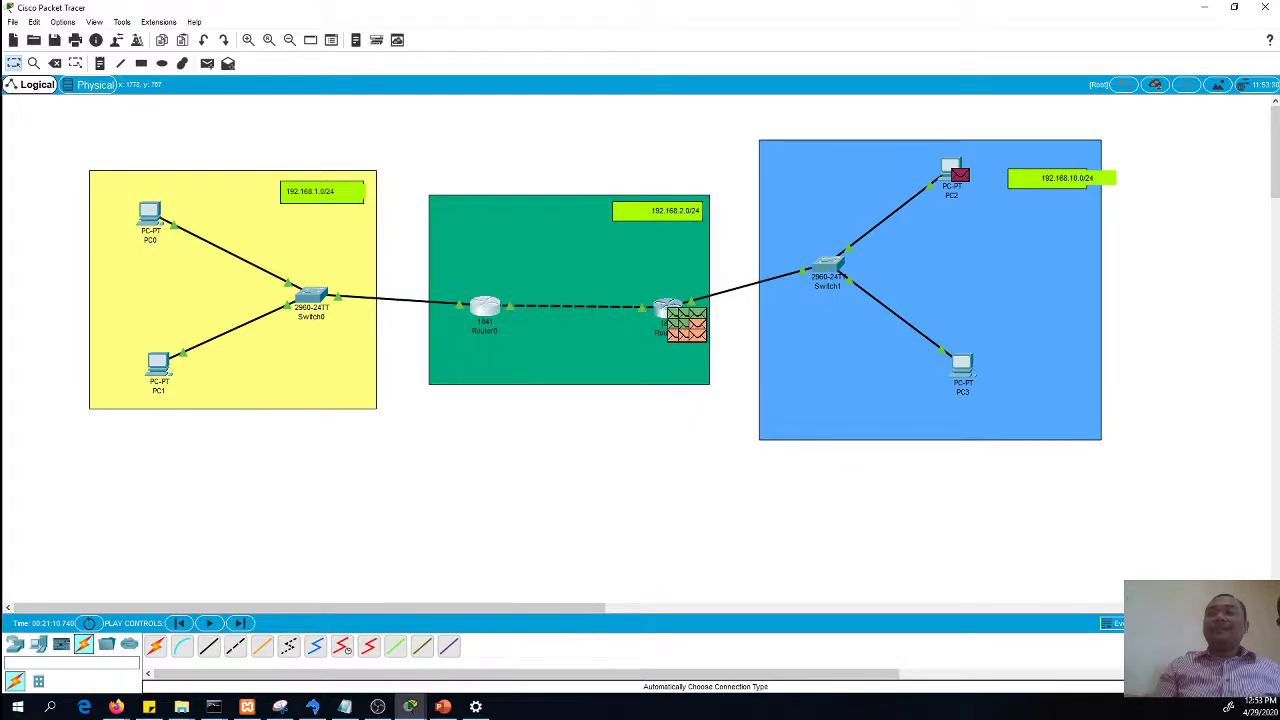
{"action": "left_click", "coordinate": [1188, 623]}
{"action": "left_click", "coordinate": [1243, 623]}
{"action": "left_click", "coordinate": [1188, 623]}
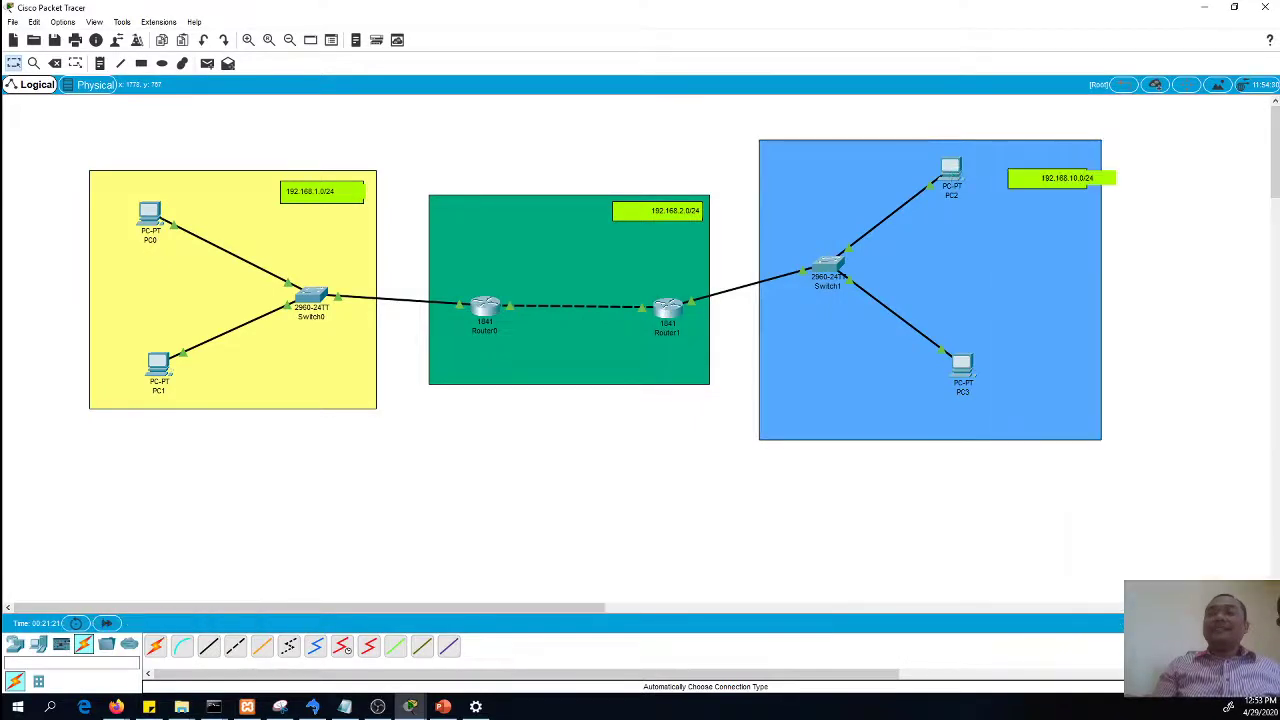
Add Router0's FastEthernet0/0 address, 192.168.1.254, as a network in its RIP routing
{"action": "left_click", "coordinate": [487, 310]}
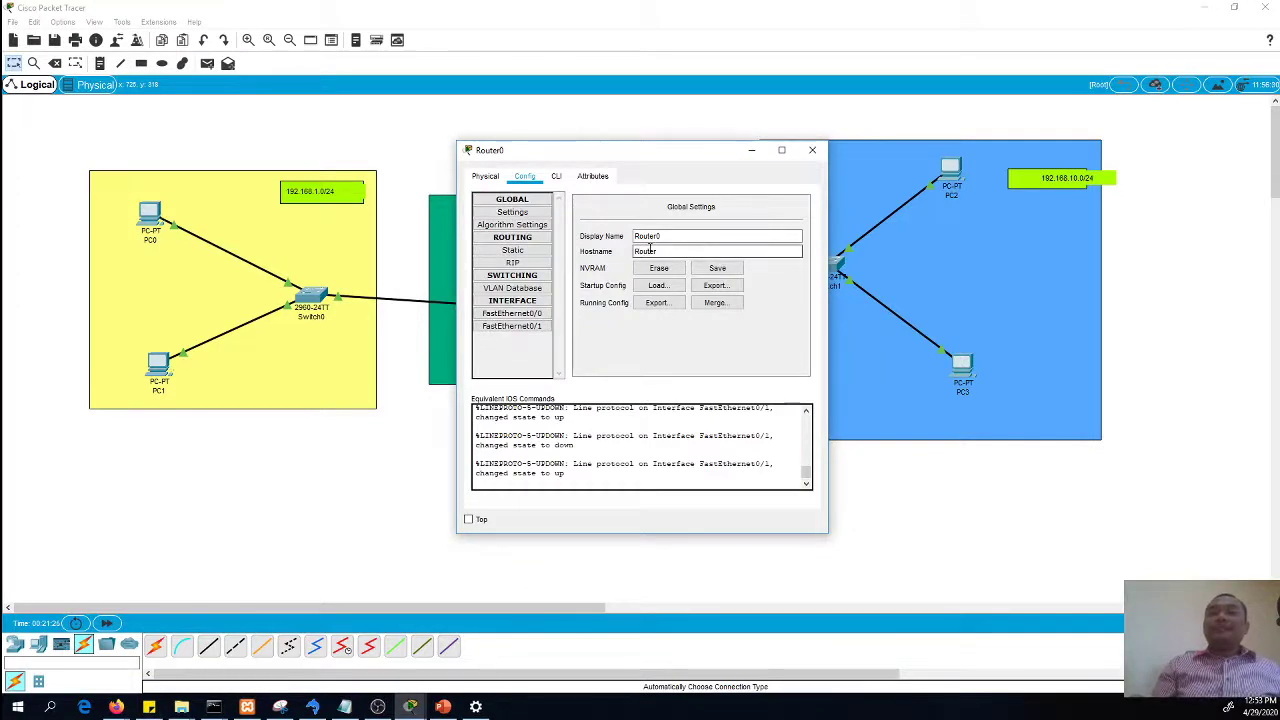
{"action": "left_click", "coordinate": [512, 313]}
{"action": "left_click_drag", "start_coordinate": [748, 281], "coordinate": [632, 267]}
{"action": "key", "text": "ctrl+c"}
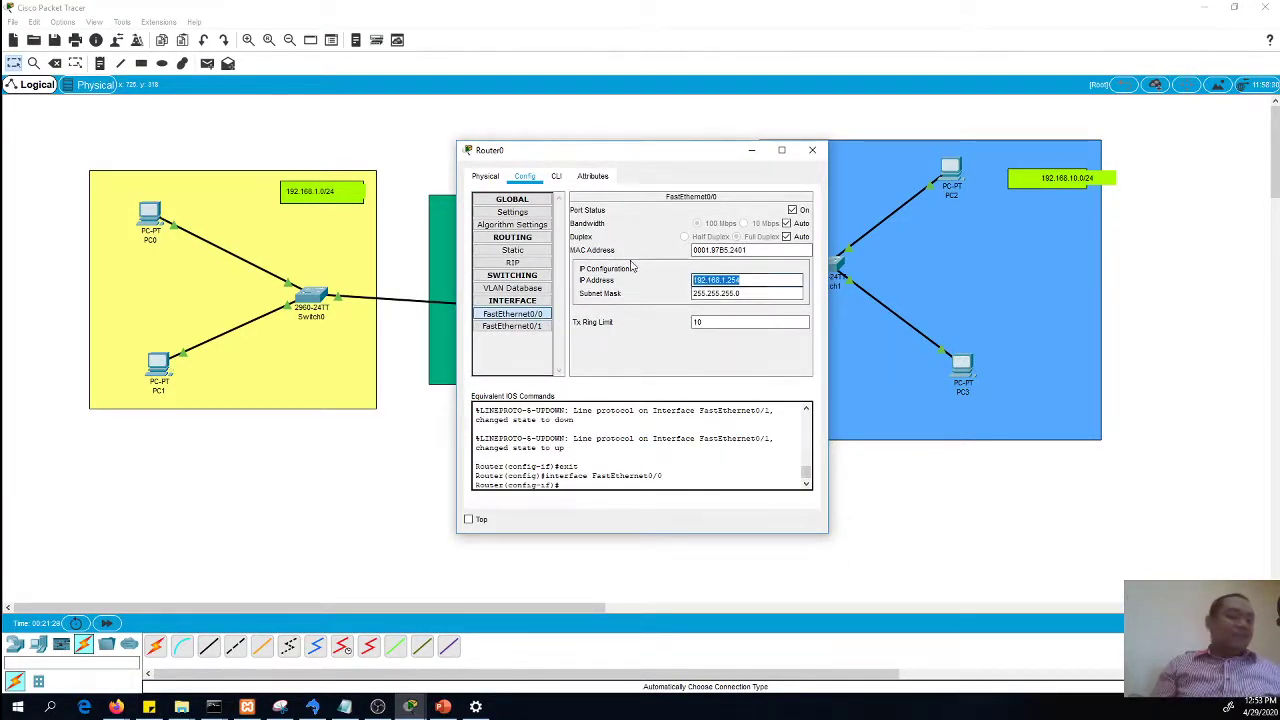
{"action": "left_click", "coordinate": [512, 262]}
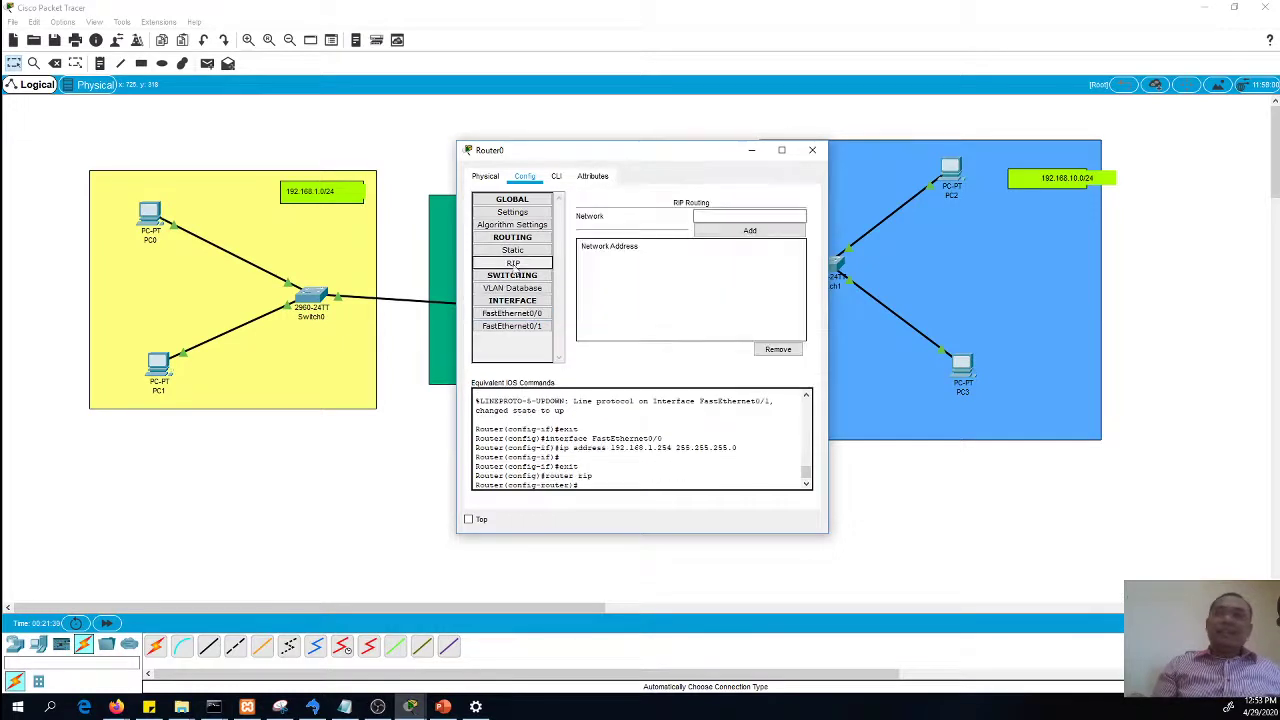
{"action": "key", "text": "ctrl+v"}
{"action": "left_click", "coordinate": [745, 231]}
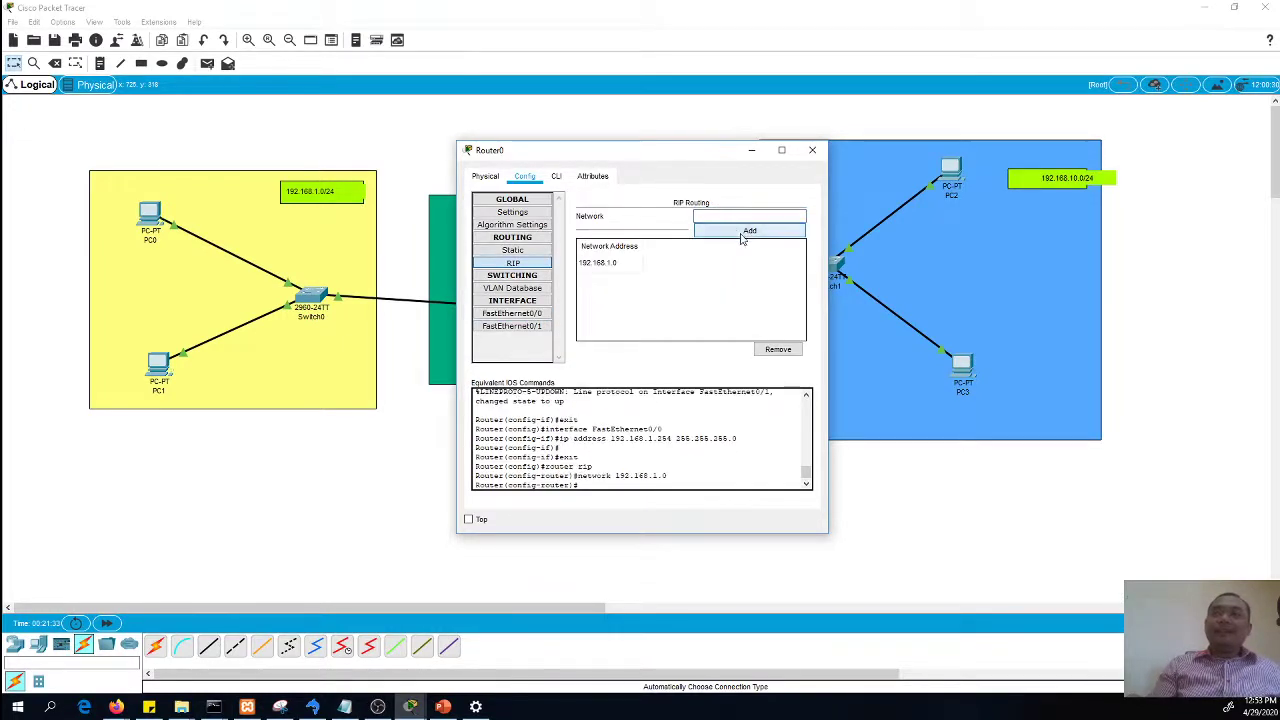
Add Router0's FastEthernet0/1 address, 192.168.2.1, as a RIP network and close the router's window
{"action": "left_click", "coordinate": [511, 326]}
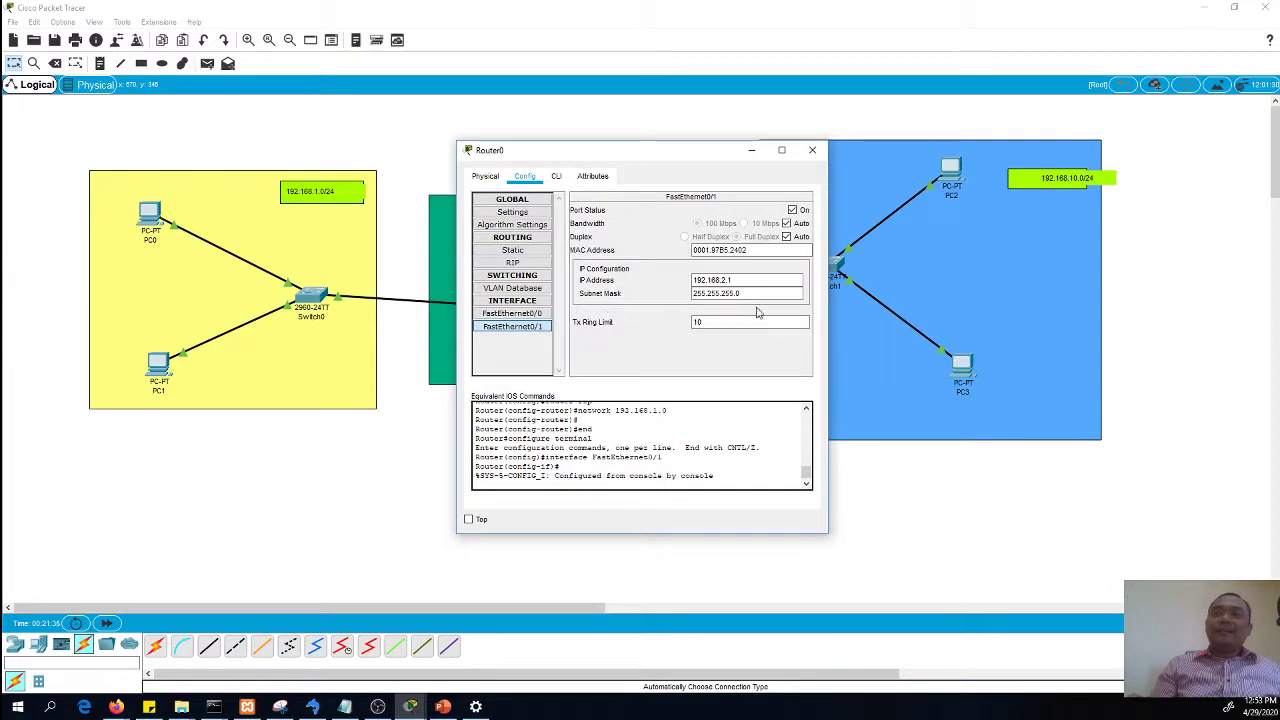
{"action": "left_click_drag", "start_coordinate": [740, 281], "coordinate": [693, 281]}
{"action": "key", "text": "ctrl+c"}
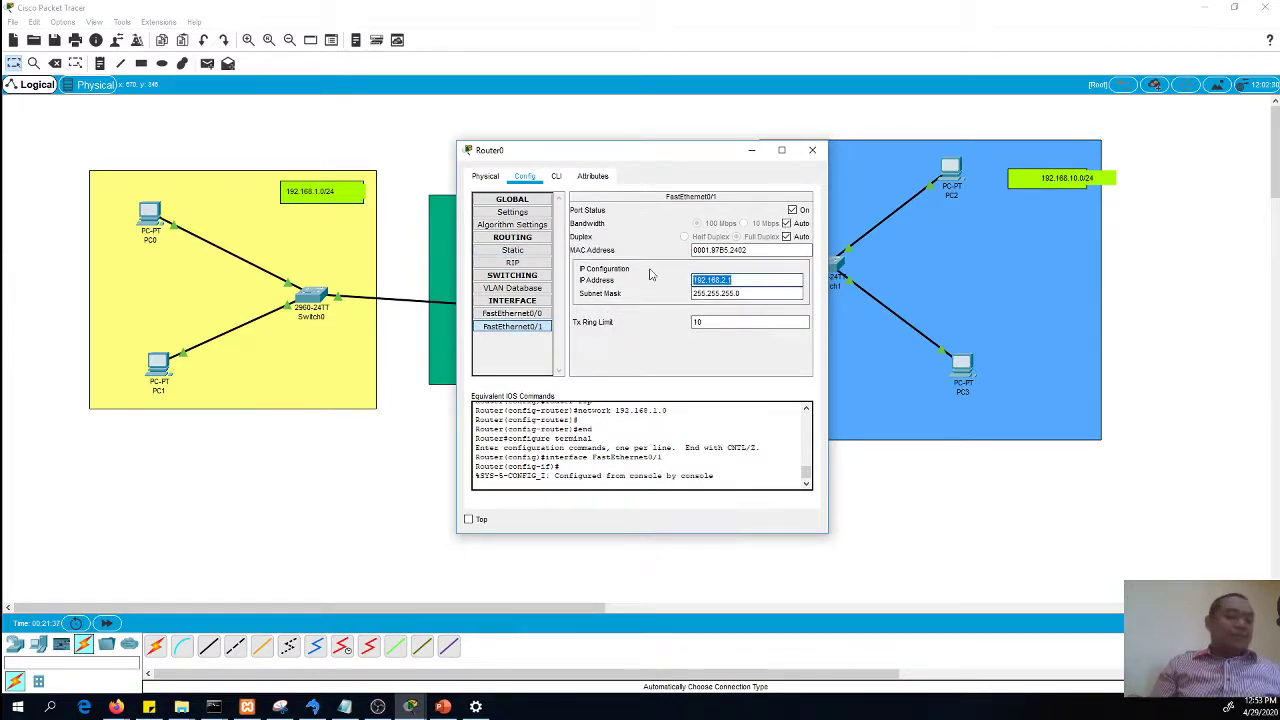
{"action": "left_click", "coordinate": [512, 262]}
{"action": "left_click", "coordinate": [720, 217]}
{"action": "key", "text": "ctrl+v"}
{"action": "left_click", "coordinate": [743, 232]}
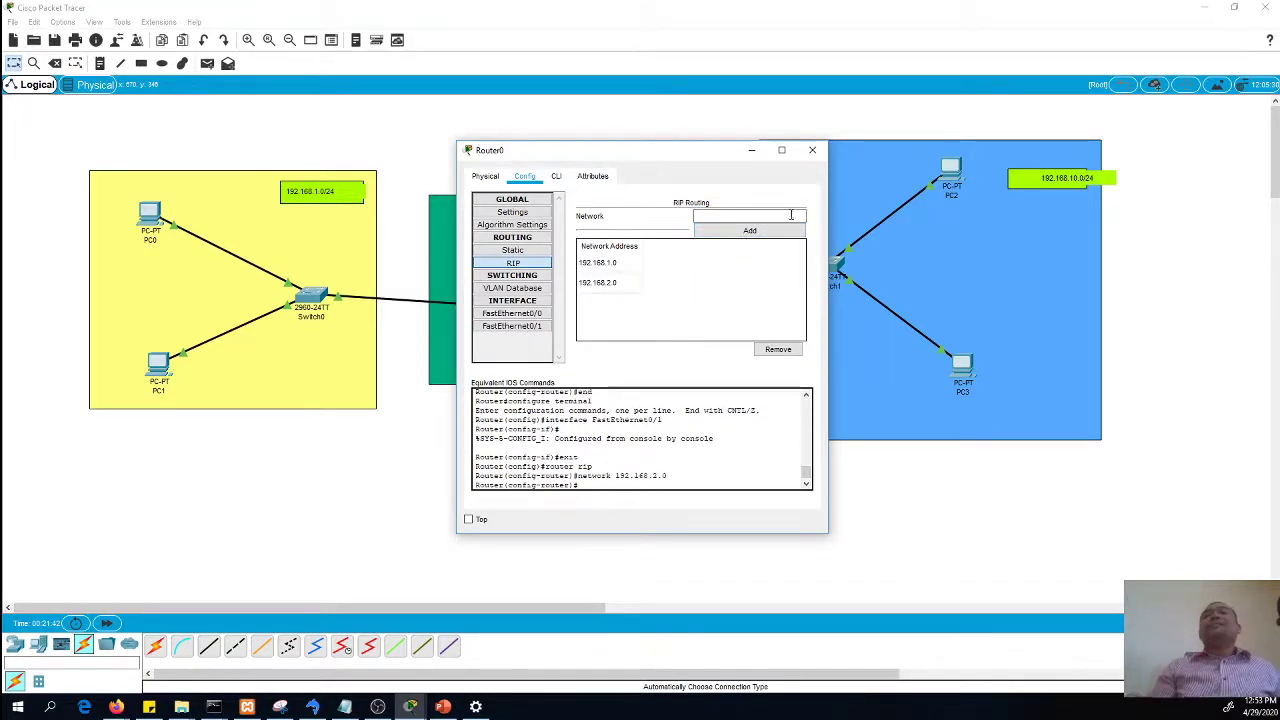
{"action": "left_click", "coordinate": [812, 150]}
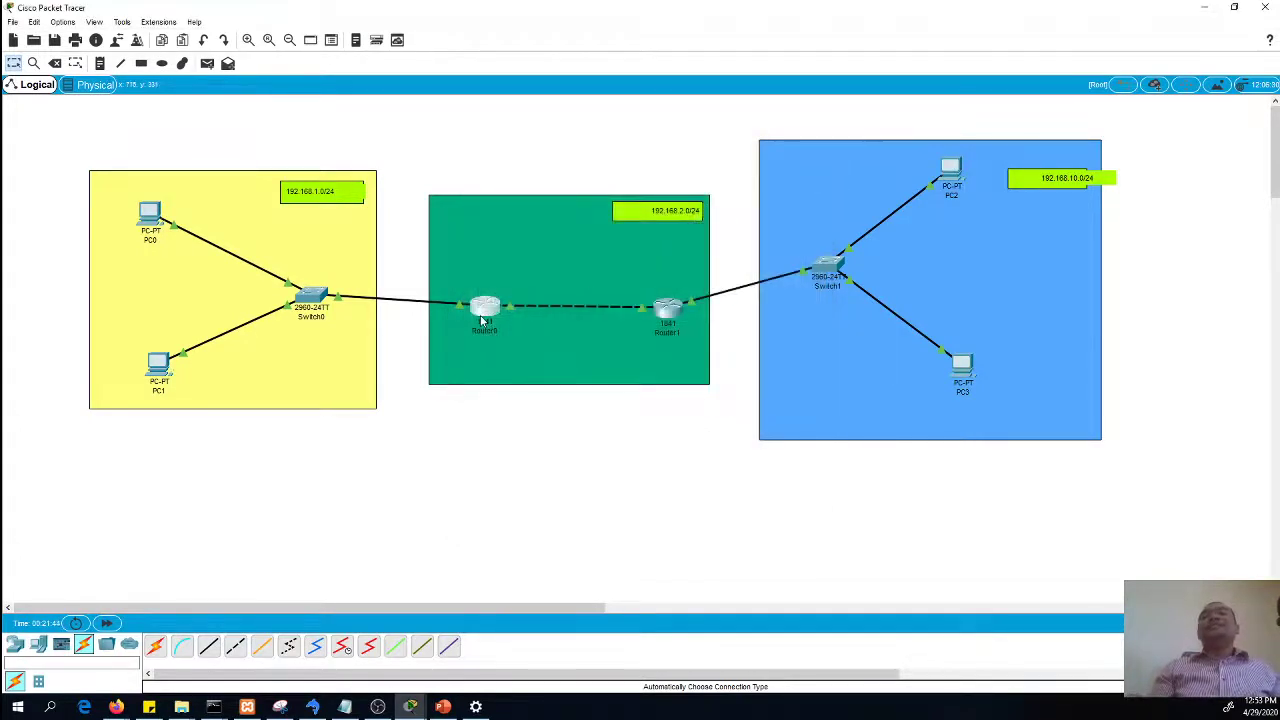
Ping 192.168.2.1 from PC2's Command Prompt
{"action": "left_click", "coordinate": [951, 172]}
{"action": "left_click", "coordinate": [754, 218]}
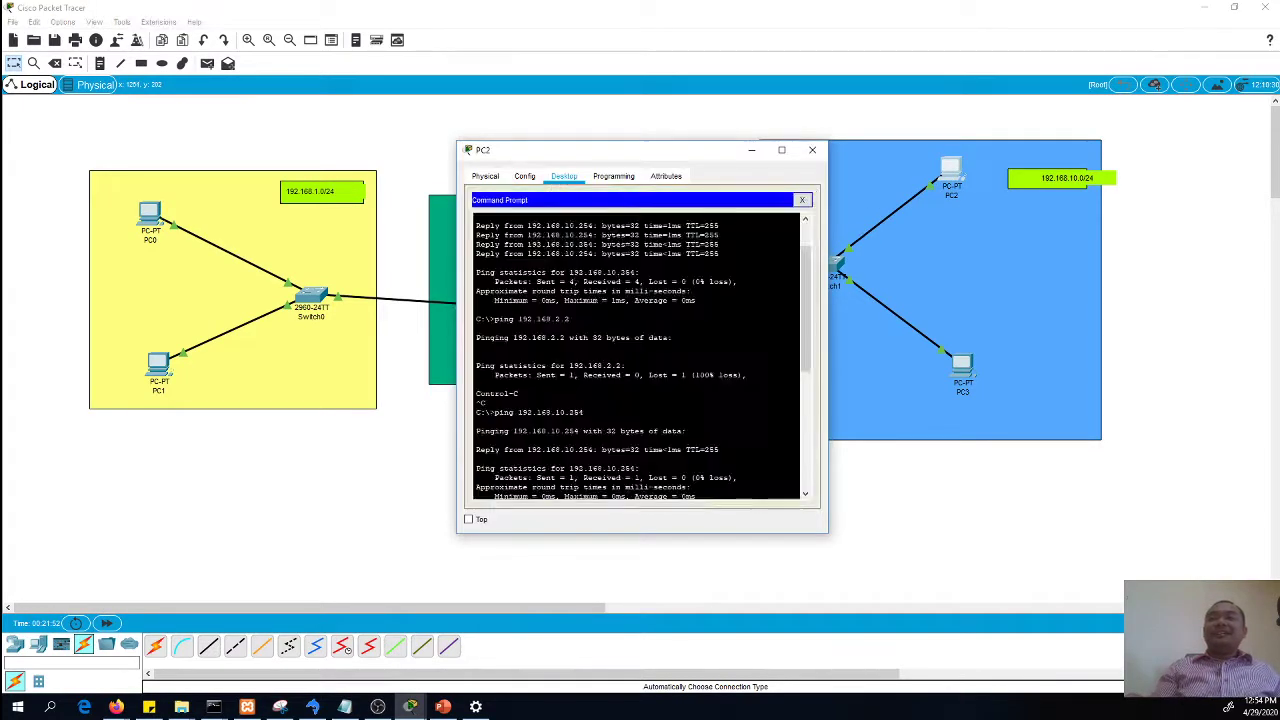
{"action": "type", "text": "ping 192.168.2.1"}
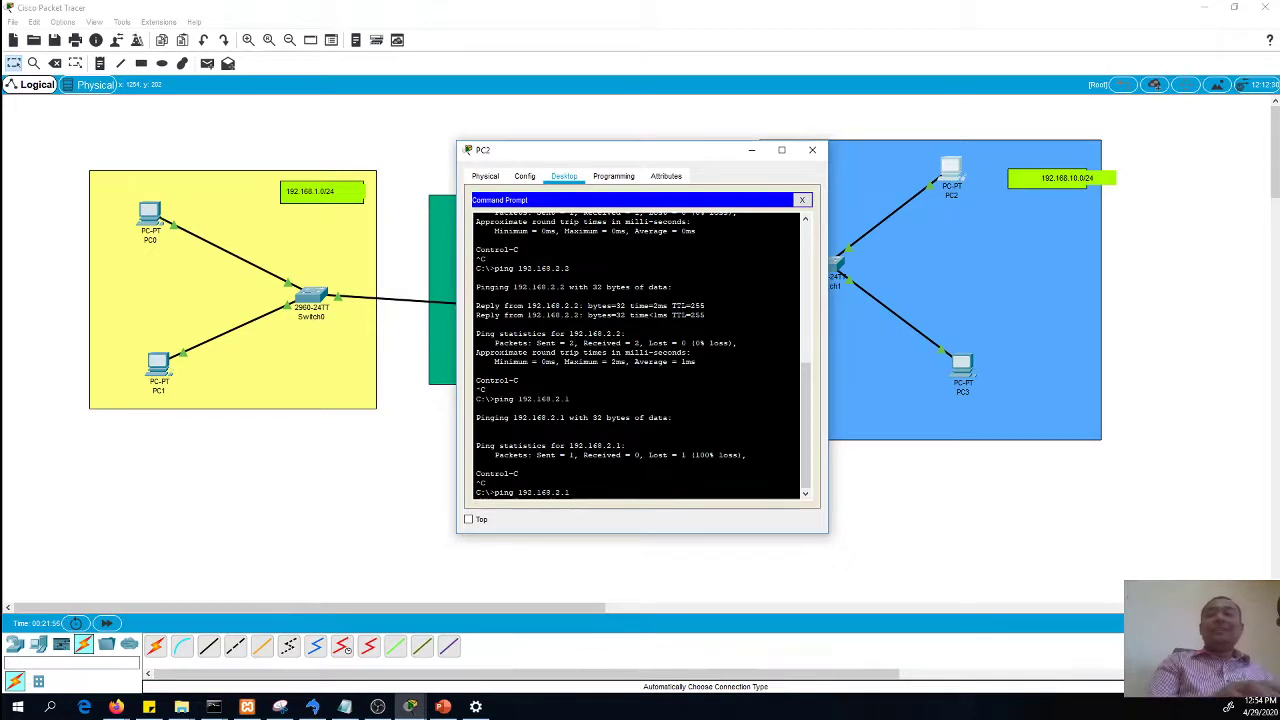
{"action": "key", "text": "Return"}
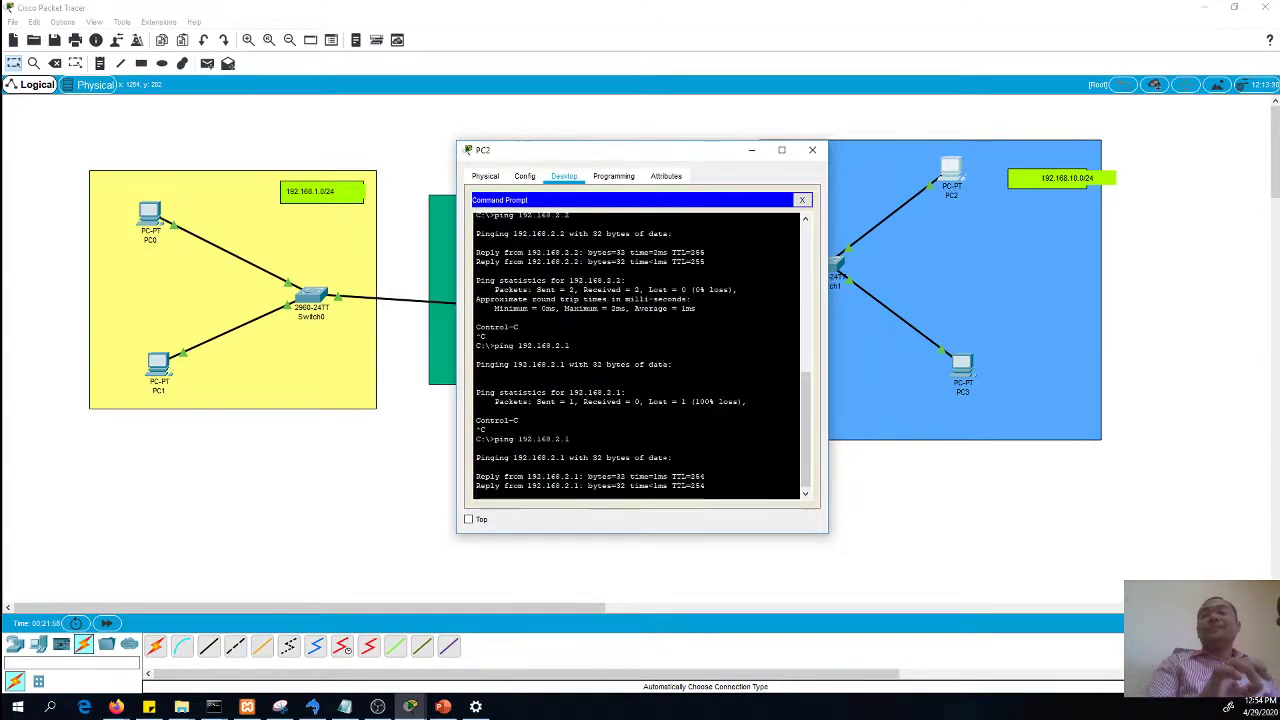
Ping 192.168.1.1 from PC2's Command Prompt and close PC2's window
{"action": "key", "text": "Return"}
{"action": "key", "text": "Up"}
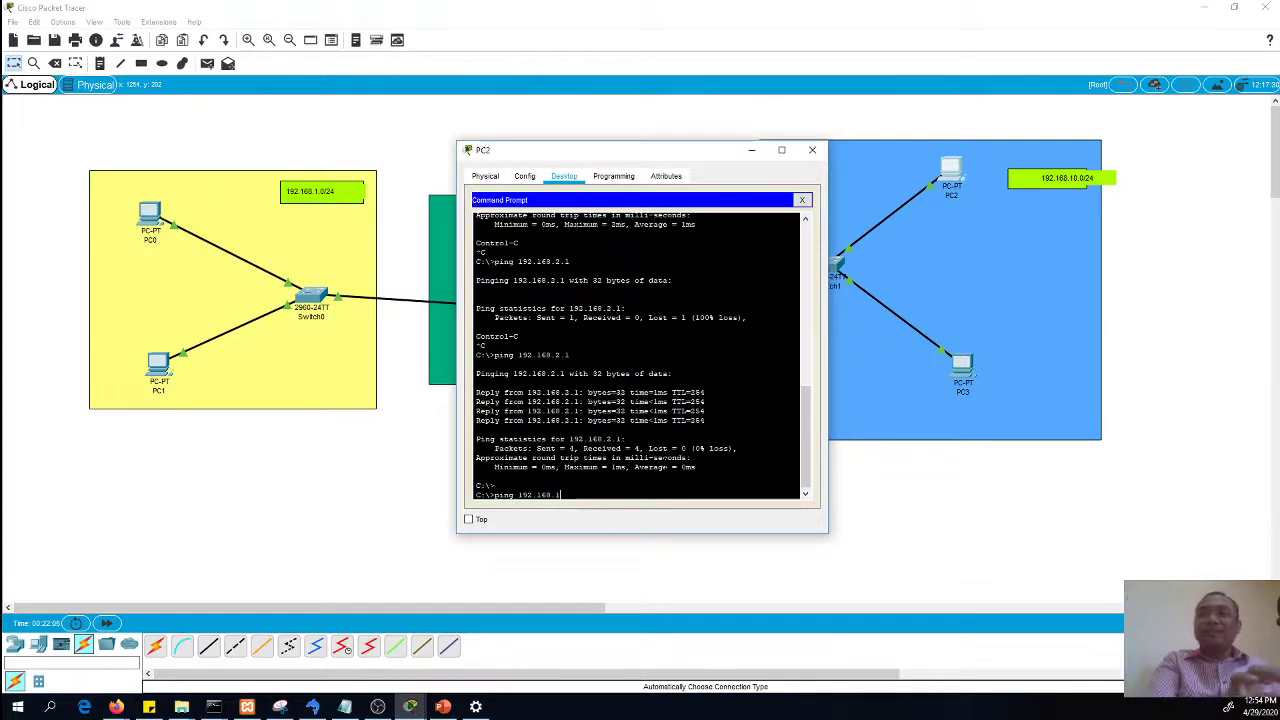
{"action": "type", "text": "1.1"}
{"action": "key", "text": "Return"}
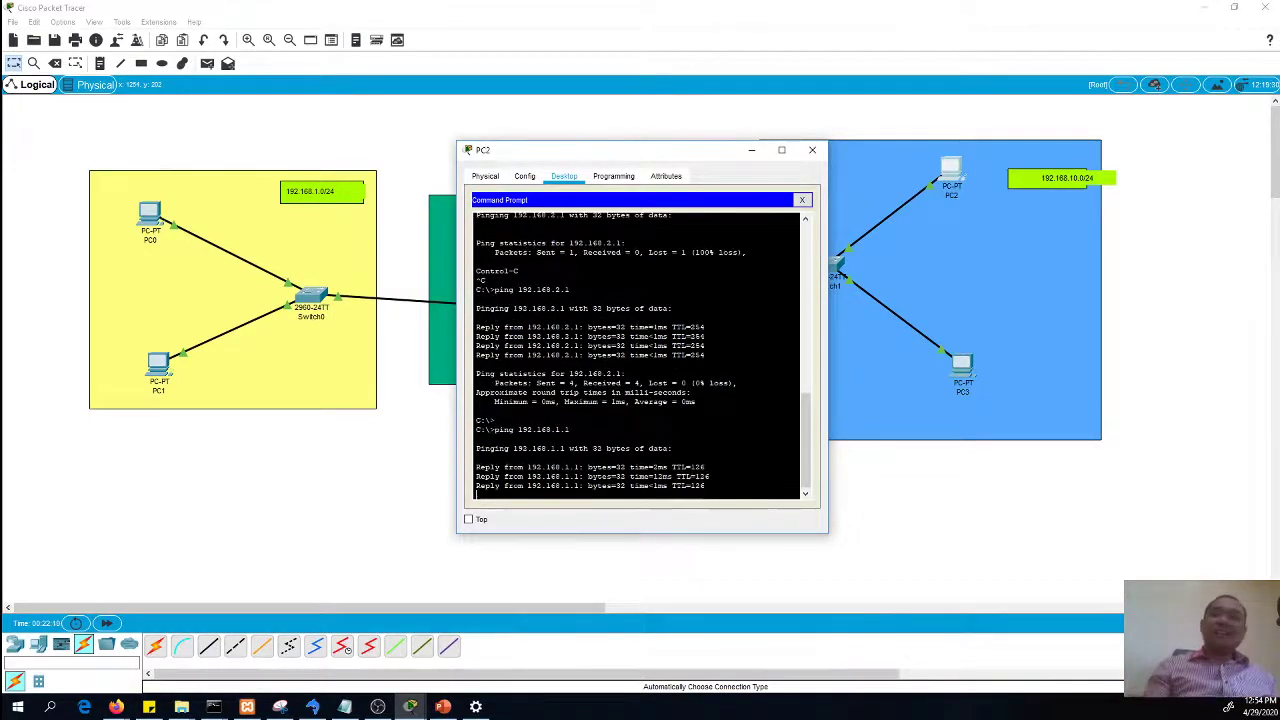
{"action": "left_click", "coordinate": [812, 150]}
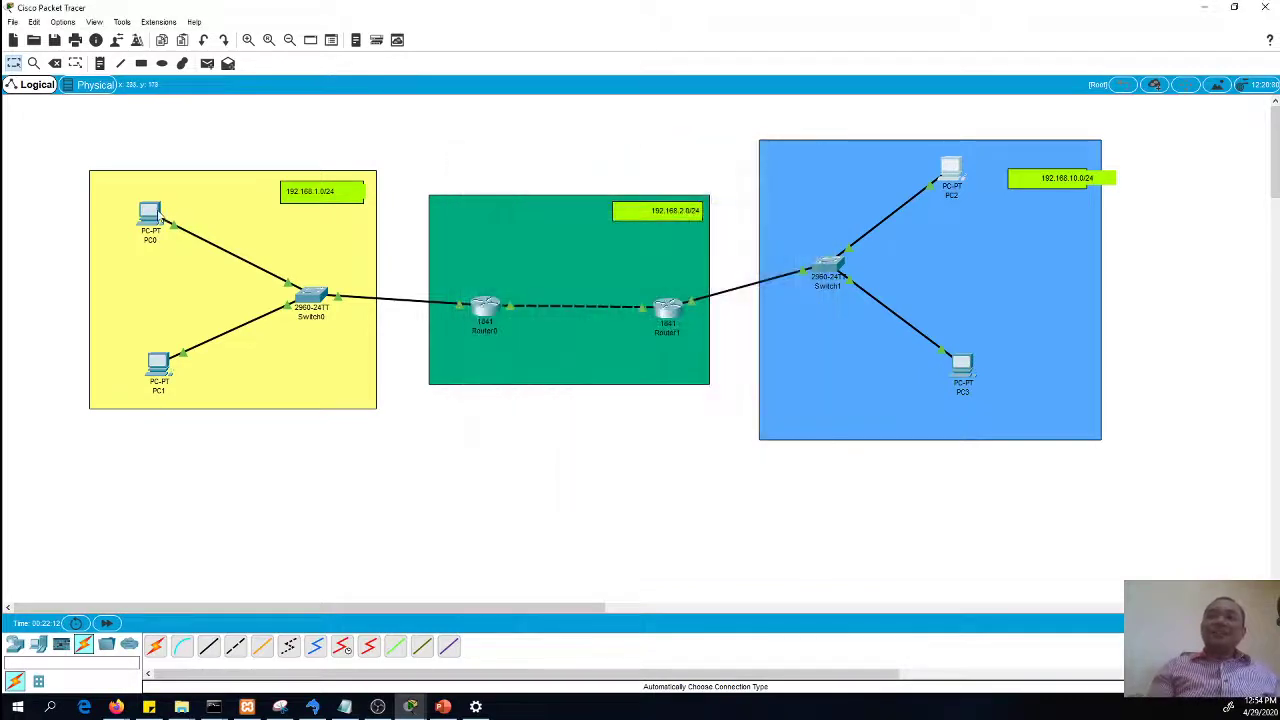
Open PC0's Command Prompt and ping 192.168.10.1, stopping the ping early
{"action": "left_click", "coordinate": [150, 216]}
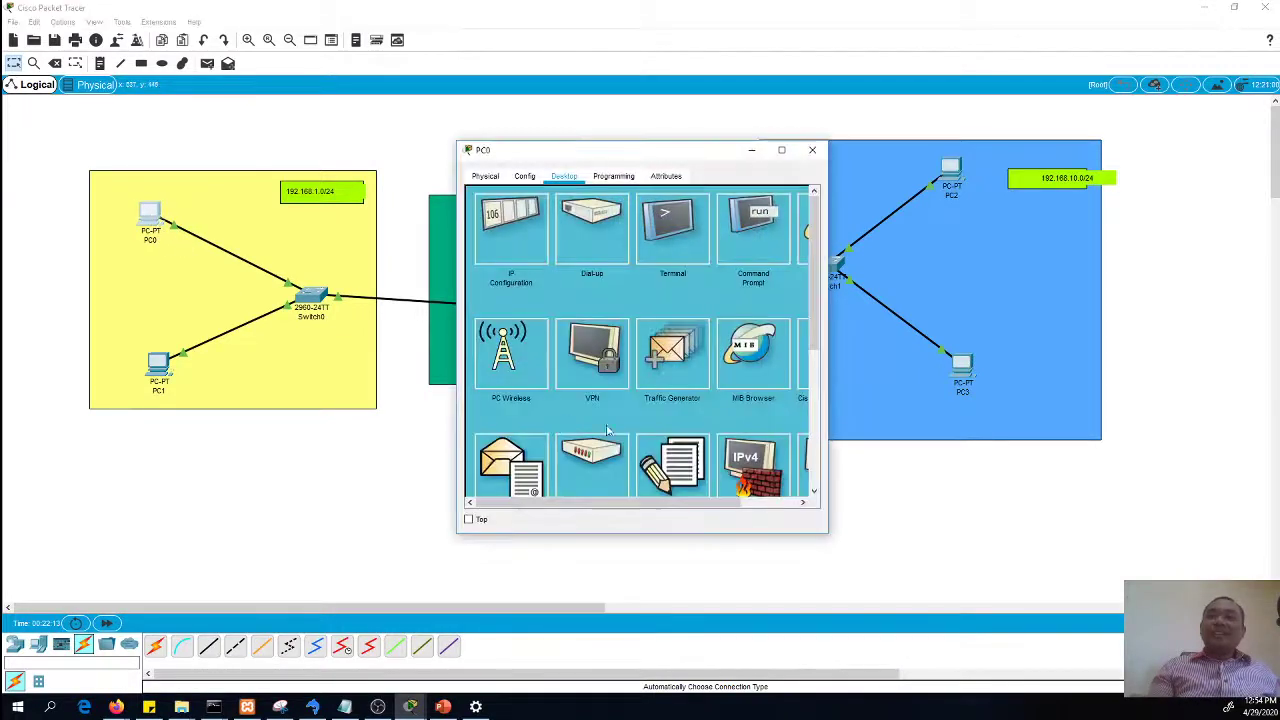
{"action": "left_click", "coordinate": [762, 265]}
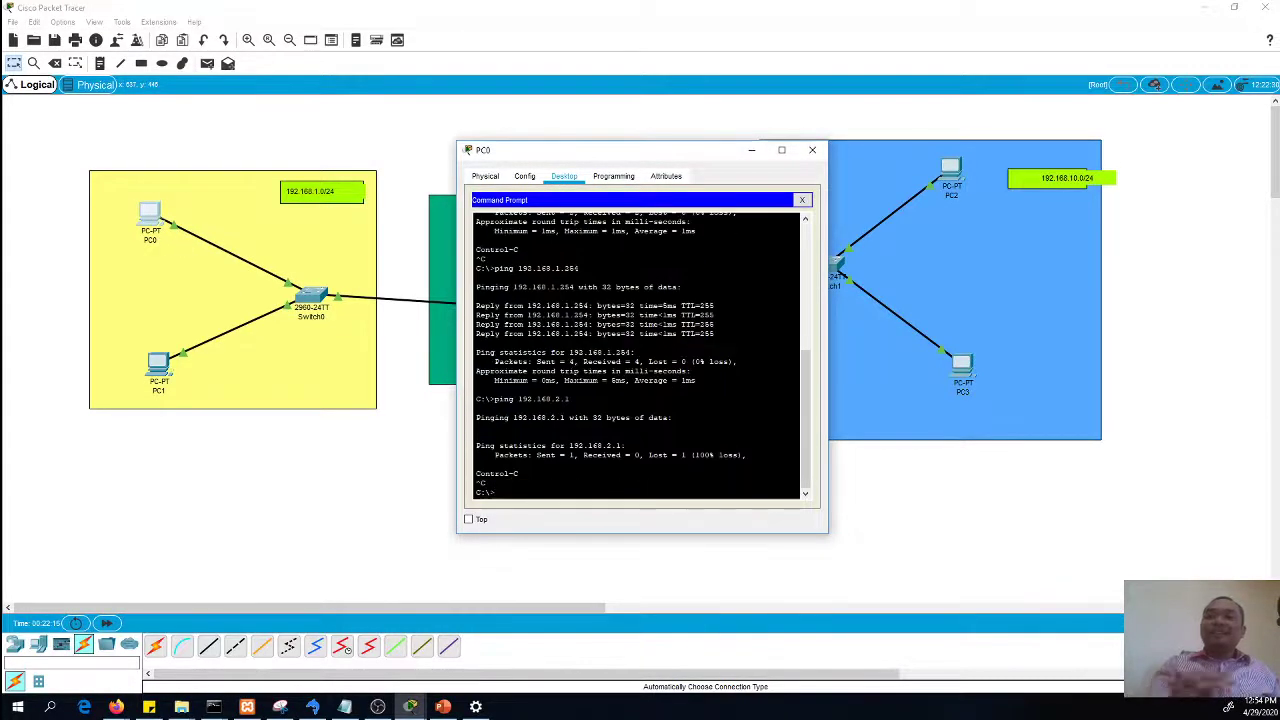
{"action": "key", "text": "Up"}
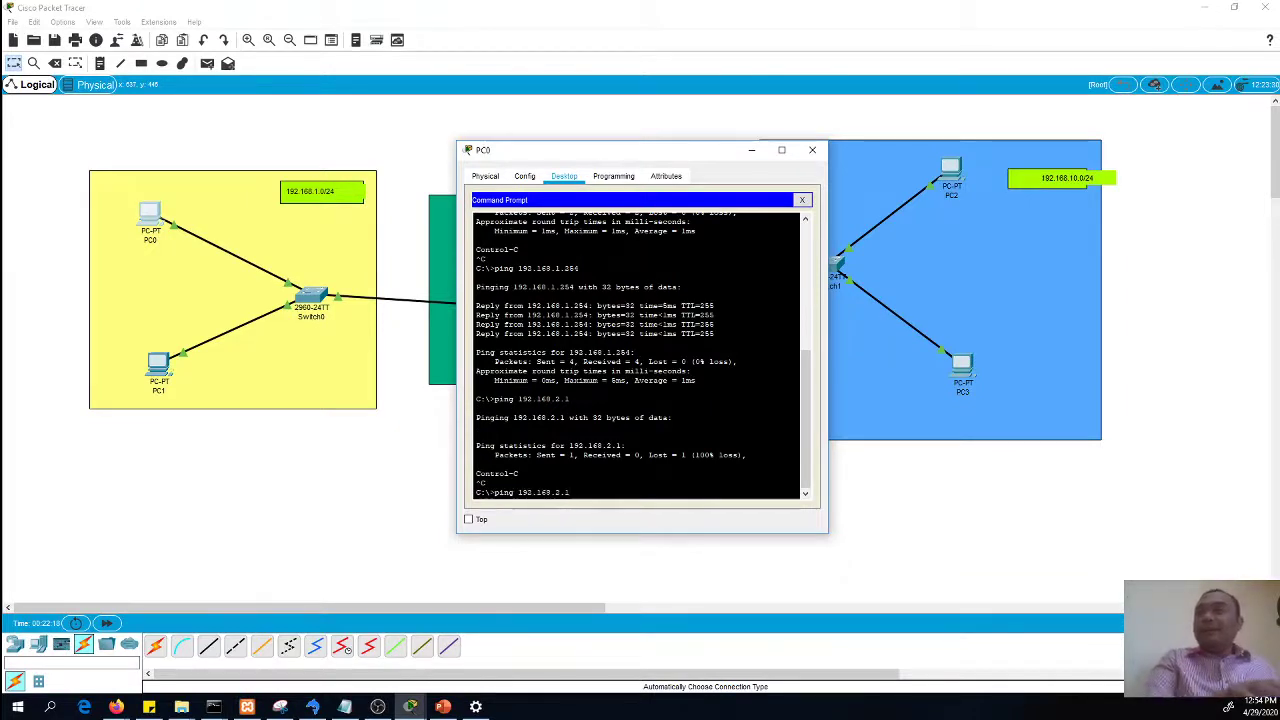
{"action": "key", "text": "BackSpace"}
{"action": "key", "text": "BackSpace"}
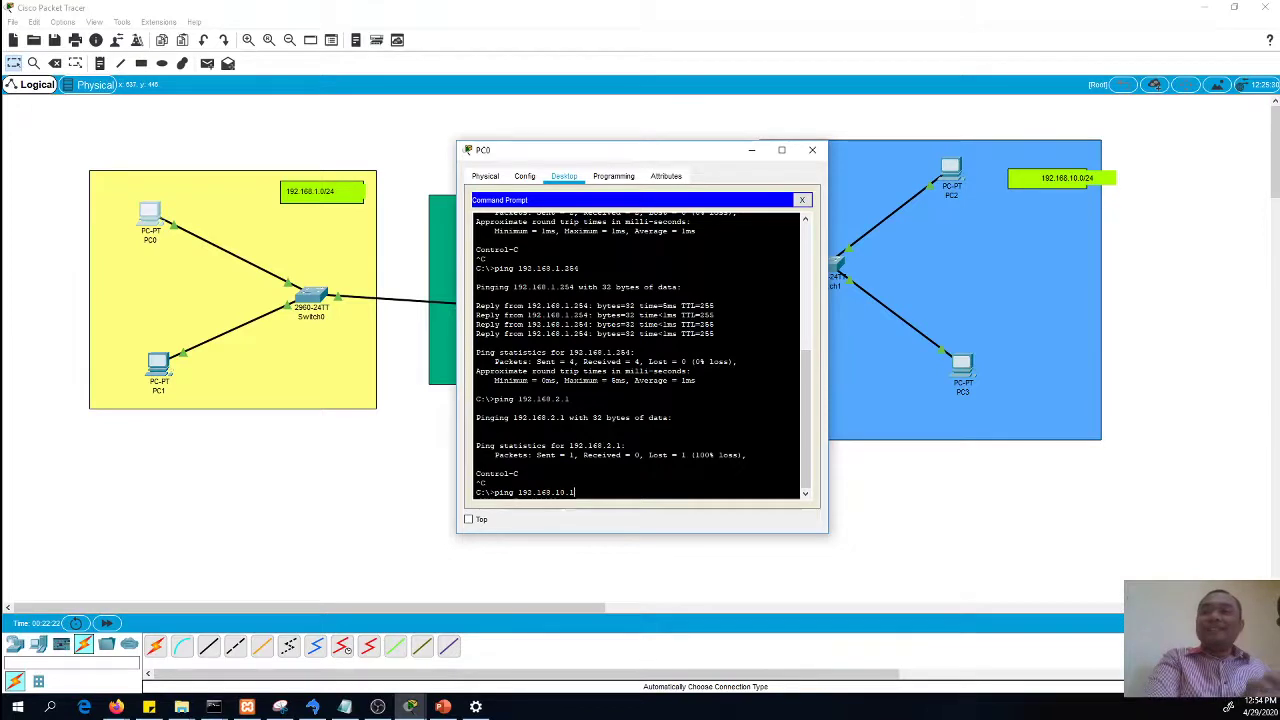
{"action": "type", "text": "10.1"}
{"action": "key", "text": "Return"}
{"action": "key", "text": "ctrl+c"}
Ping 192.168.10.2 from PC0, stop the ping early and close PC0's window
{"action": "key", "text": "Up"}
{"action": "key", "text": "Return"}
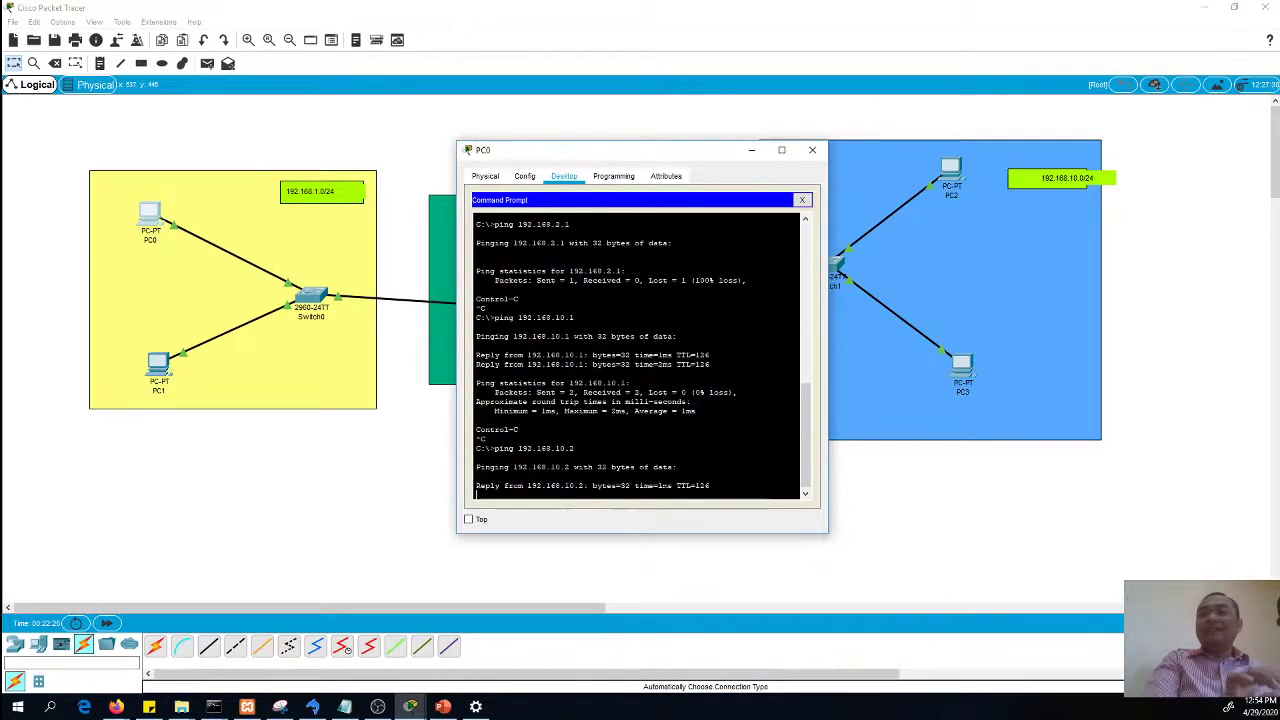
{"action": "key", "text": "ctrl+c"}
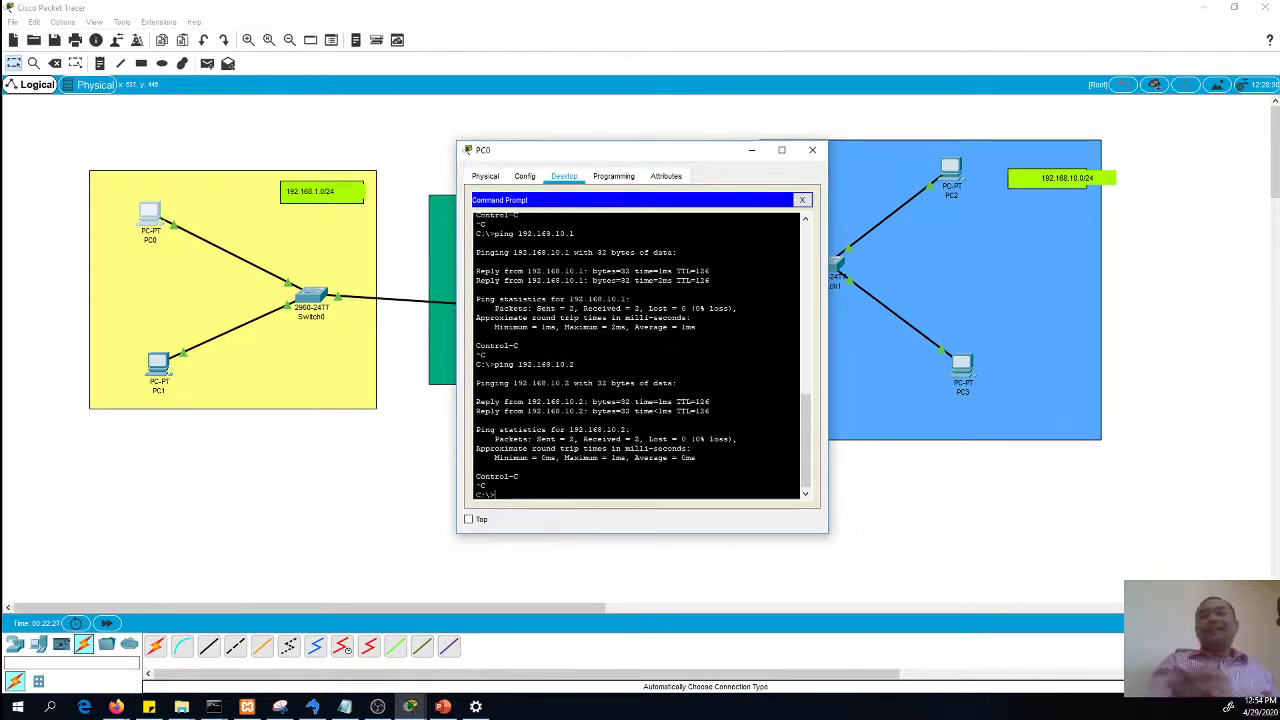
{"action": "left_click", "coordinate": [802, 200]}
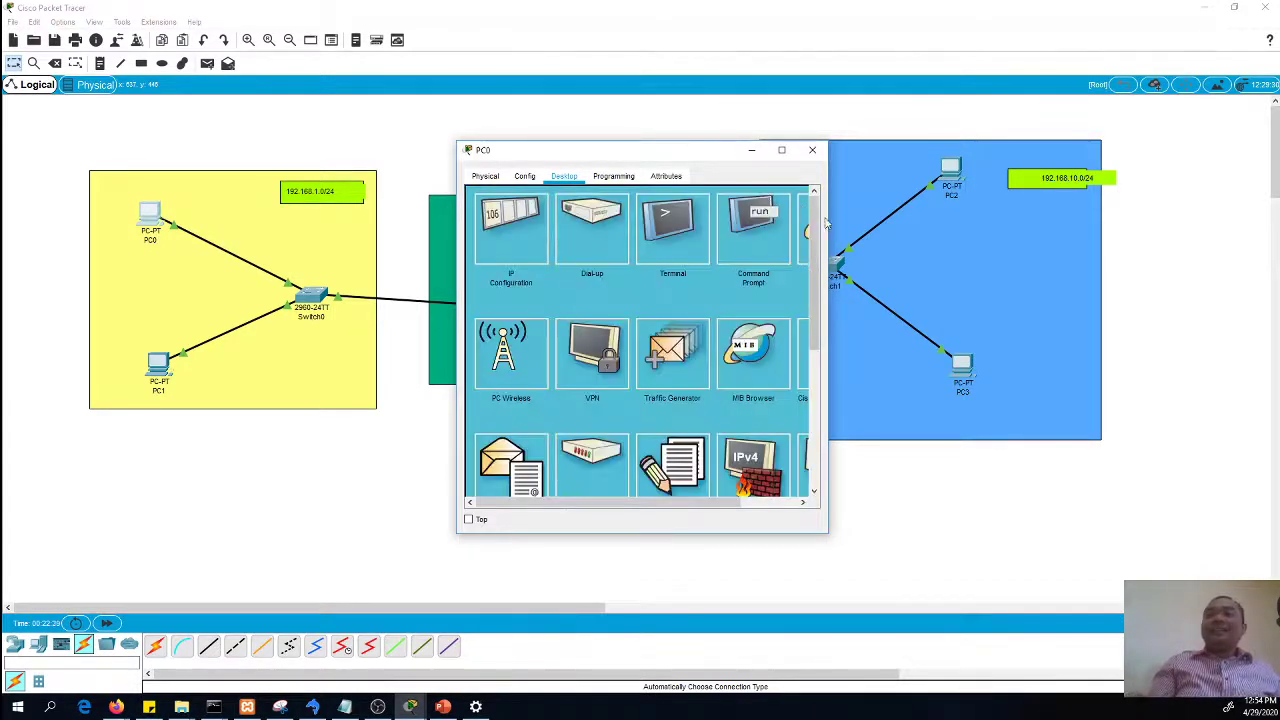
{"action": "left_click", "coordinate": [812, 150]}
Add a simple PDU from PC1 to PC3 and play it in Simulation mode
{"action": "left_click", "coordinate": [207, 63]}
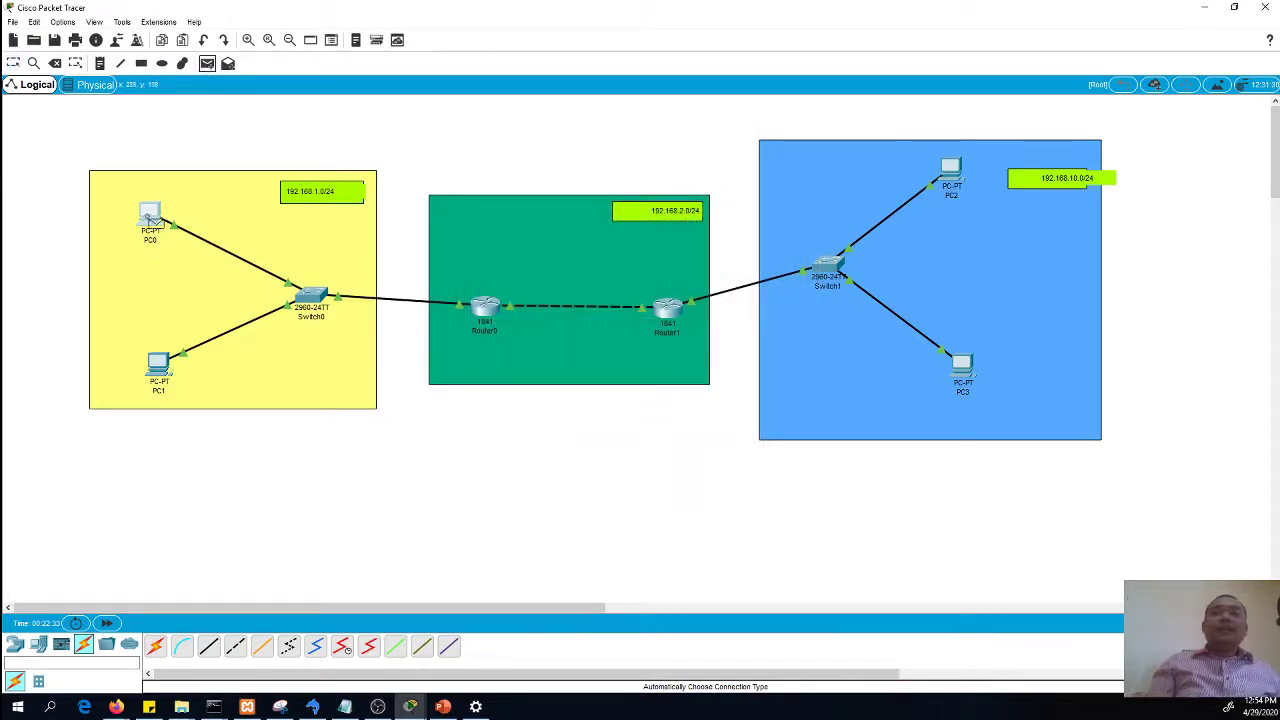
{"action": "key", "text": "Escape"}
{"action": "left_click", "coordinate": [207, 64]}
{"action": "left_click", "coordinate": [160, 364]}
{"action": "left_click", "coordinate": [960, 366]}
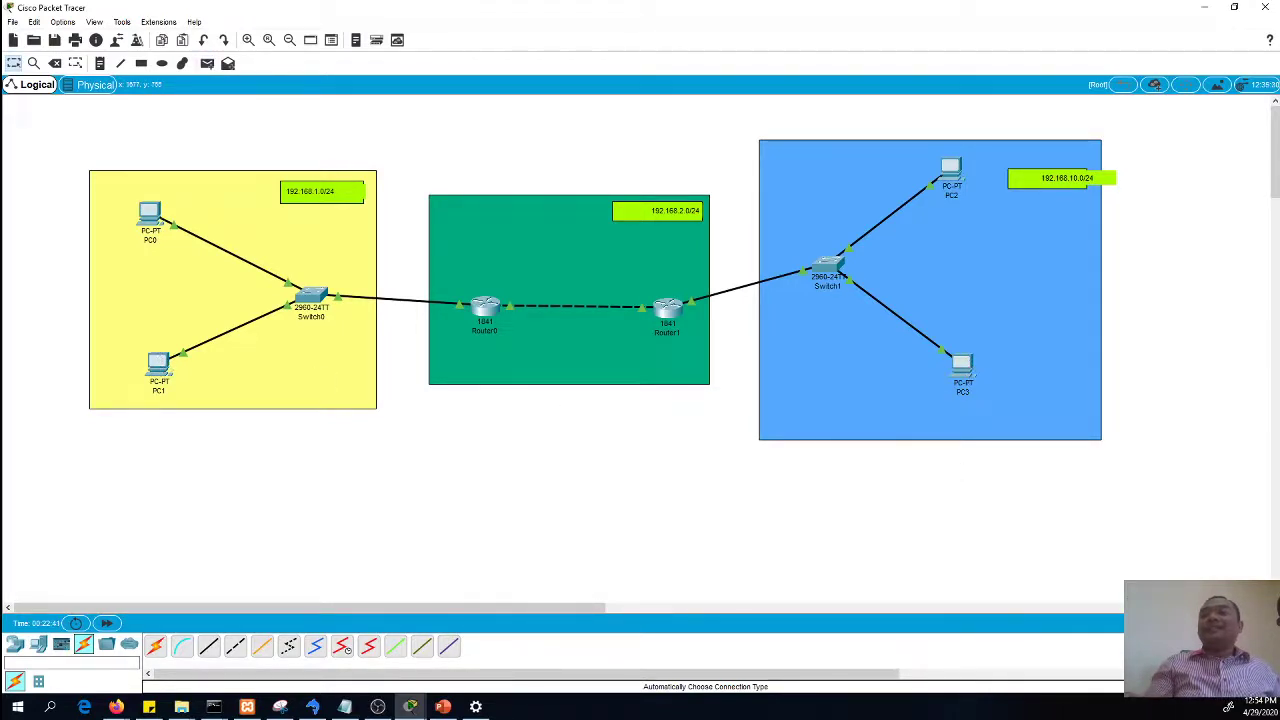
{"action": "left_click", "coordinate": [1246, 623]}
{"action": "left_click", "coordinate": [1153, 508]}
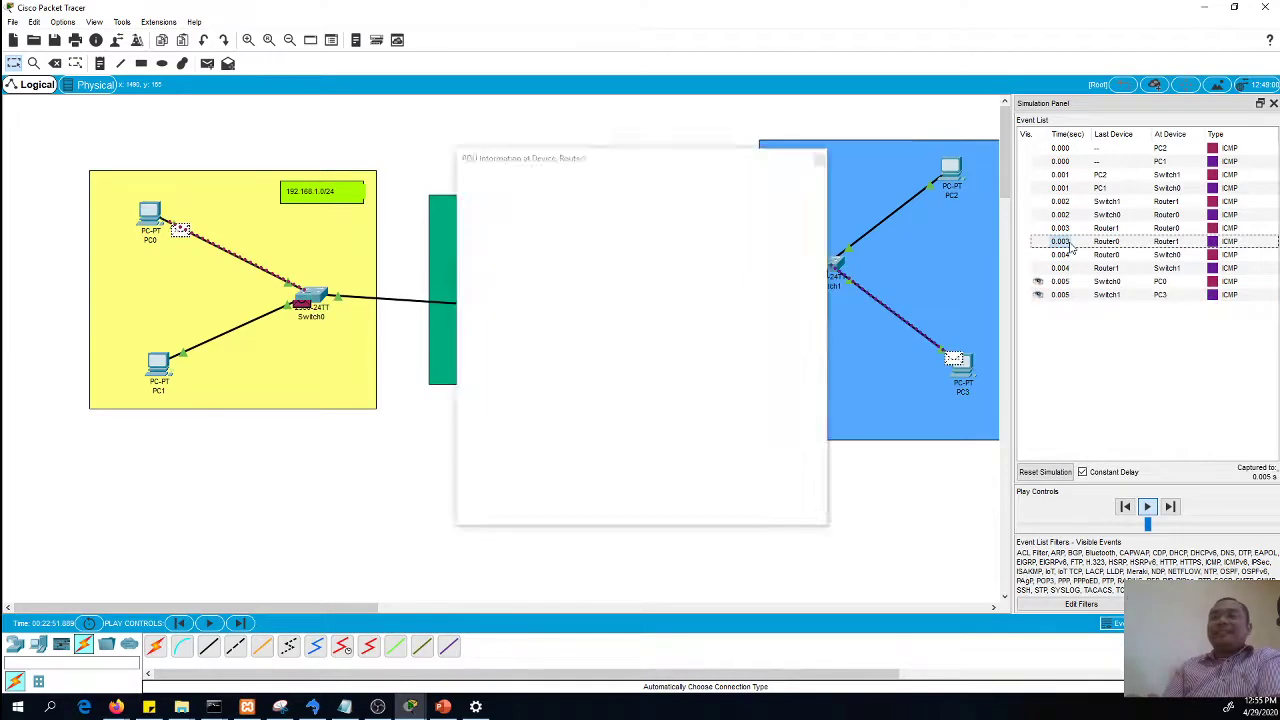
Examine the inbound and outbound PDU details of the 0.003 s event from Router0 at Router1, and close the PDU information
{"action": "left_click", "coordinate": [1052, 243]}
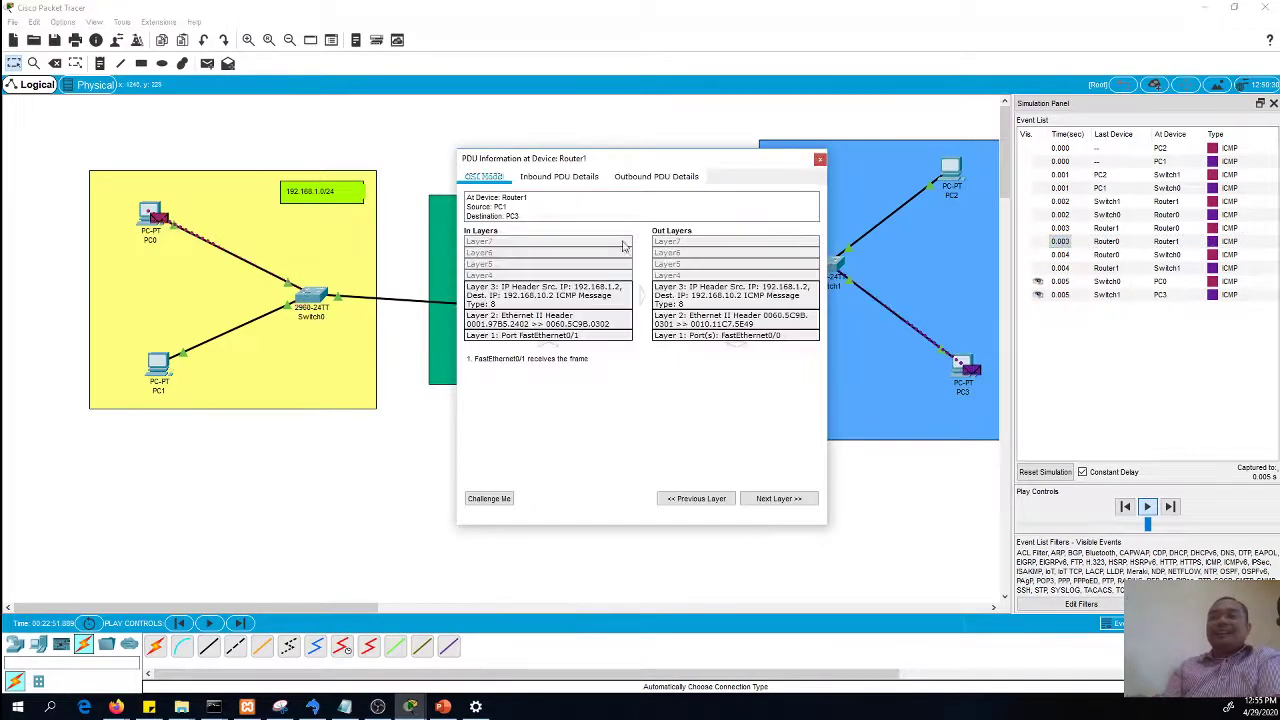
{"action": "left_click", "coordinate": [565, 182]}
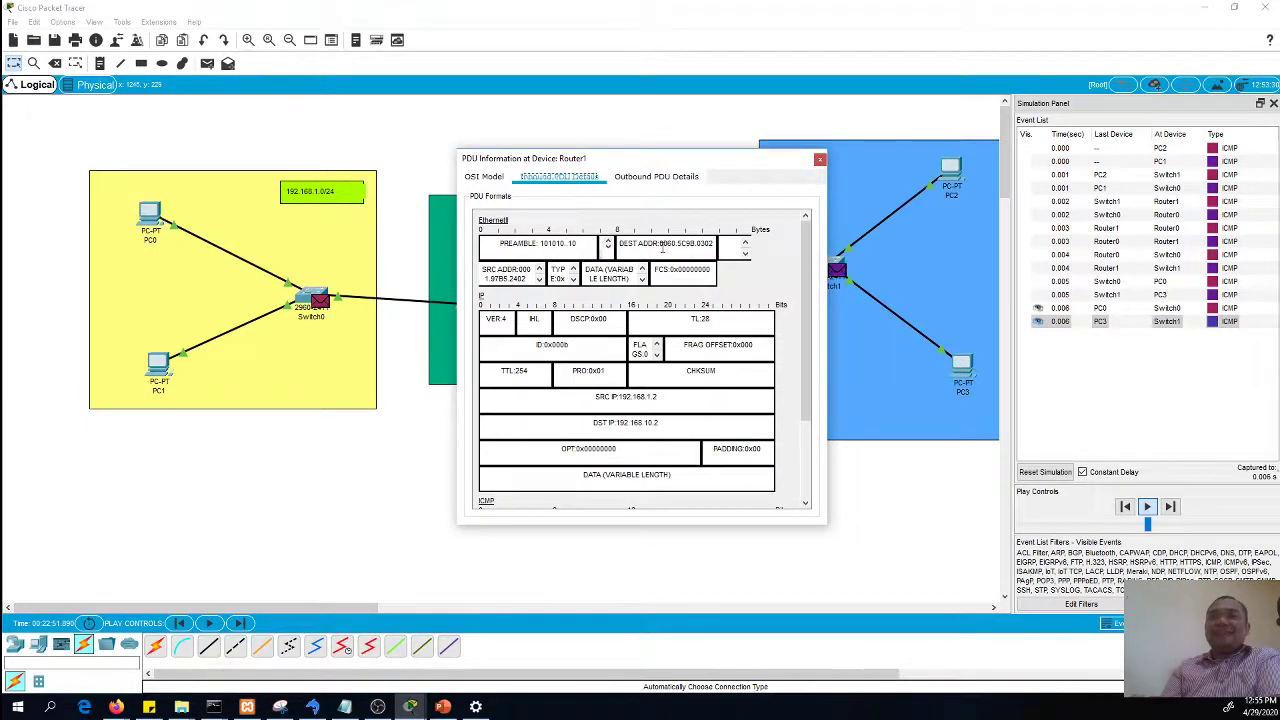
{"action": "scroll", "coordinate": [615, 405], "scroll_direction": "down", "scroll_amount": 3}
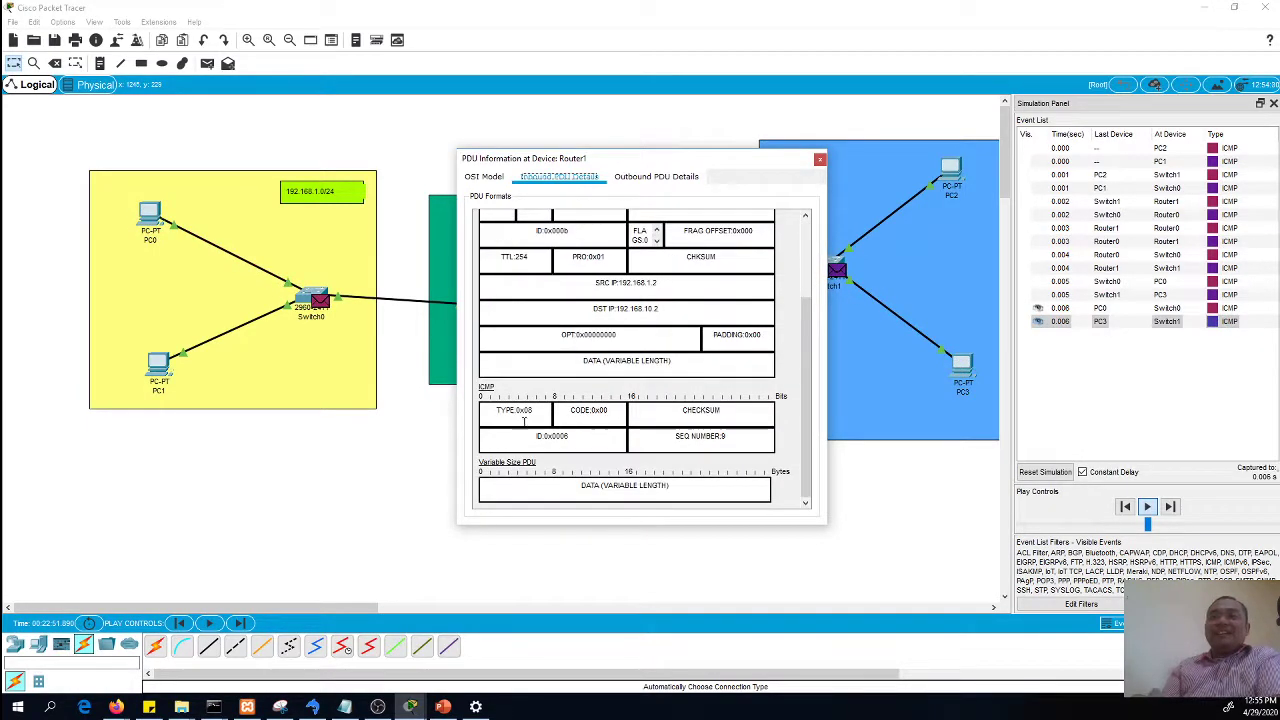
{"action": "scroll", "coordinate": [545, 407], "scroll_direction": "up", "scroll_amount": 2}
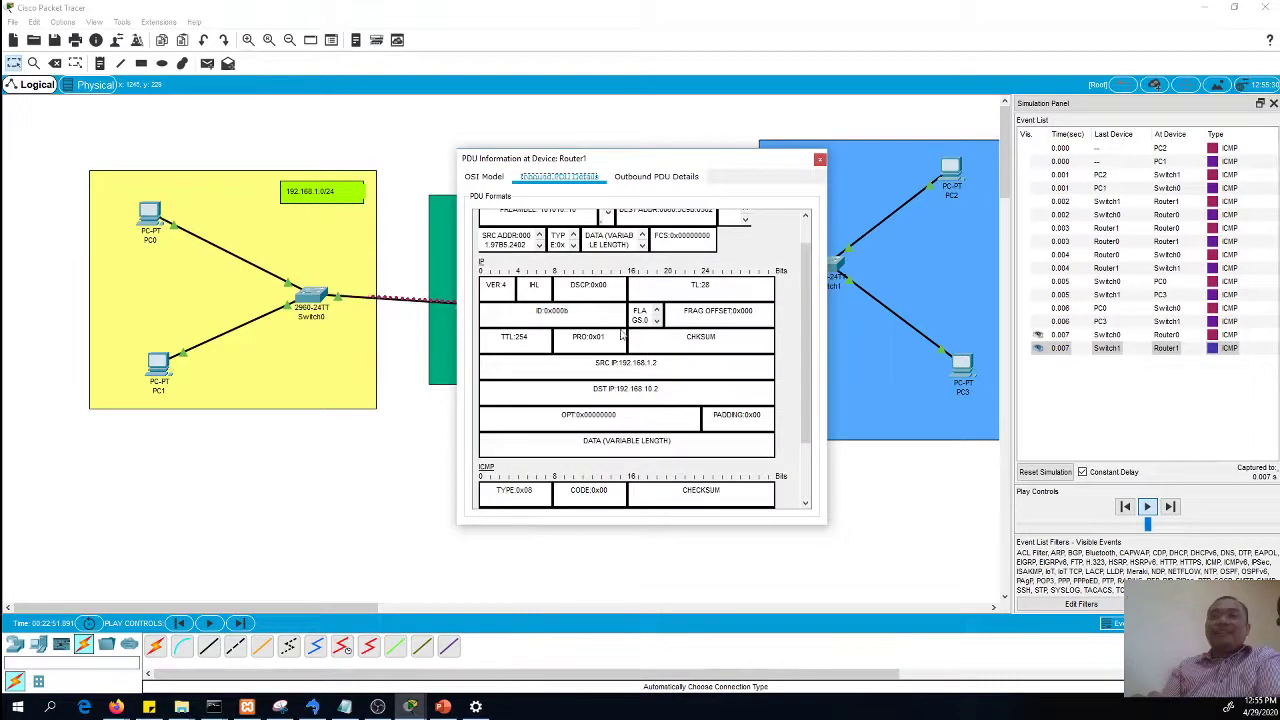
{"action": "scroll", "coordinate": [727, 268], "scroll_direction": "down", "scroll_amount": 2}
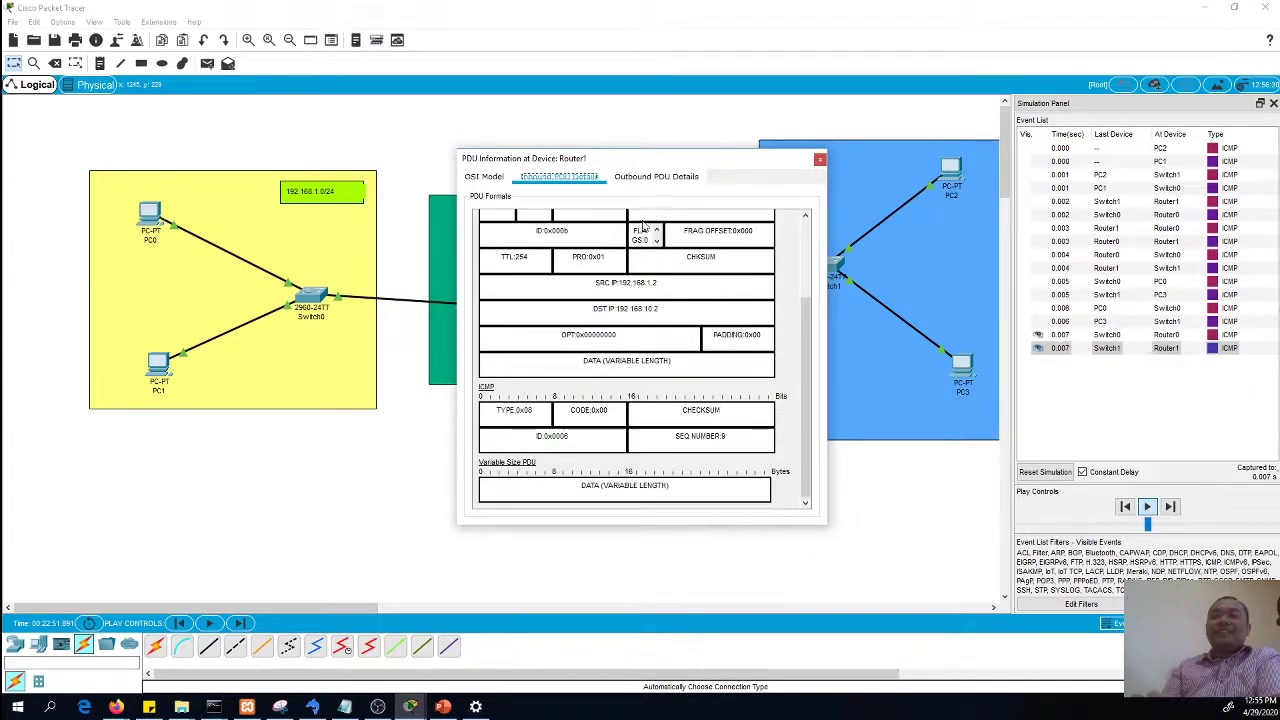
{"action": "left_click", "coordinate": [656, 177]}
{"action": "scroll", "coordinate": [610, 318], "scroll_direction": "down", "scroll_amount": 3}
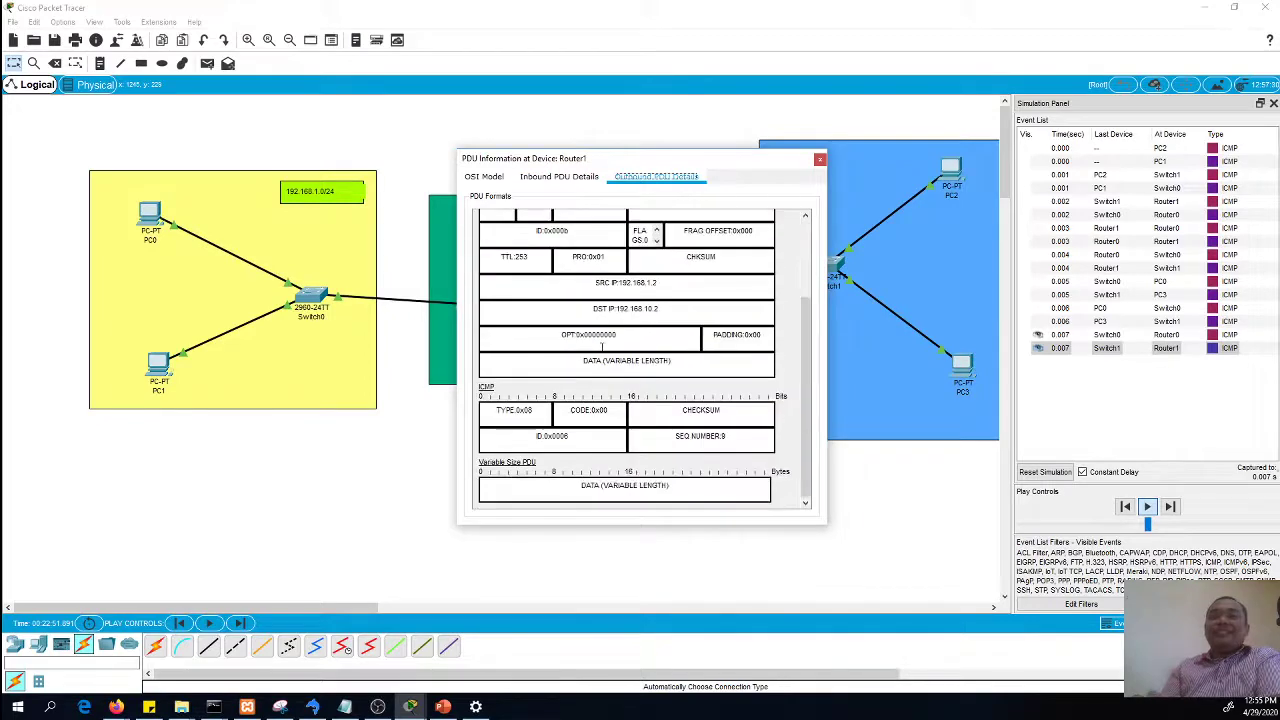
{"action": "scroll", "coordinate": [560, 253], "scroll_direction": "up", "scroll_amount": 3}
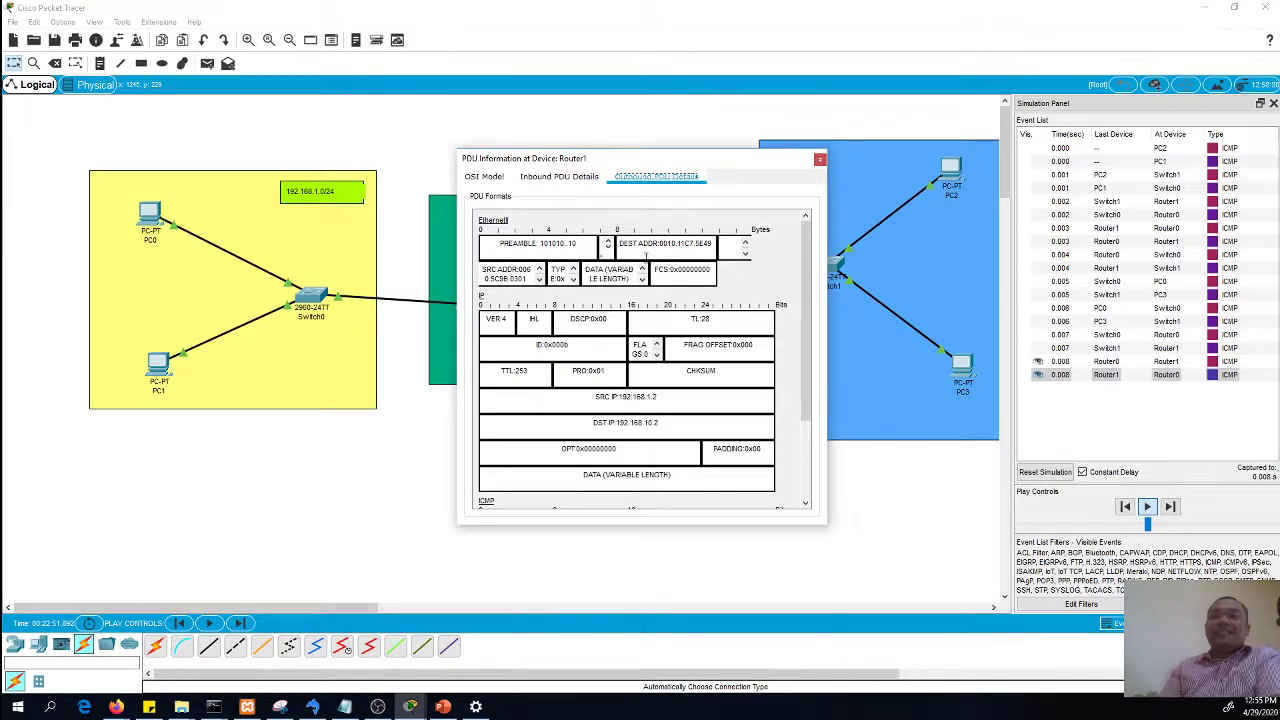
{"action": "left_click", "coordinate": [559, 177]}
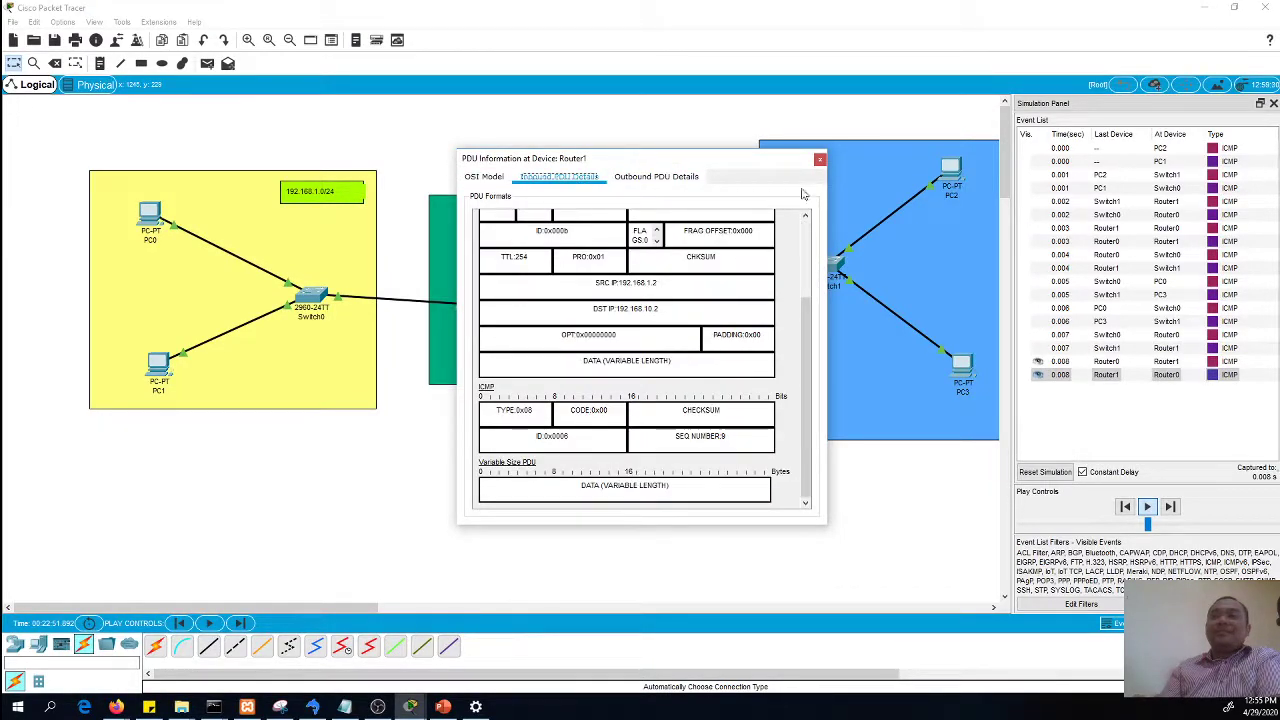
{"action": "left_click", "coordinate": [819, 160]}
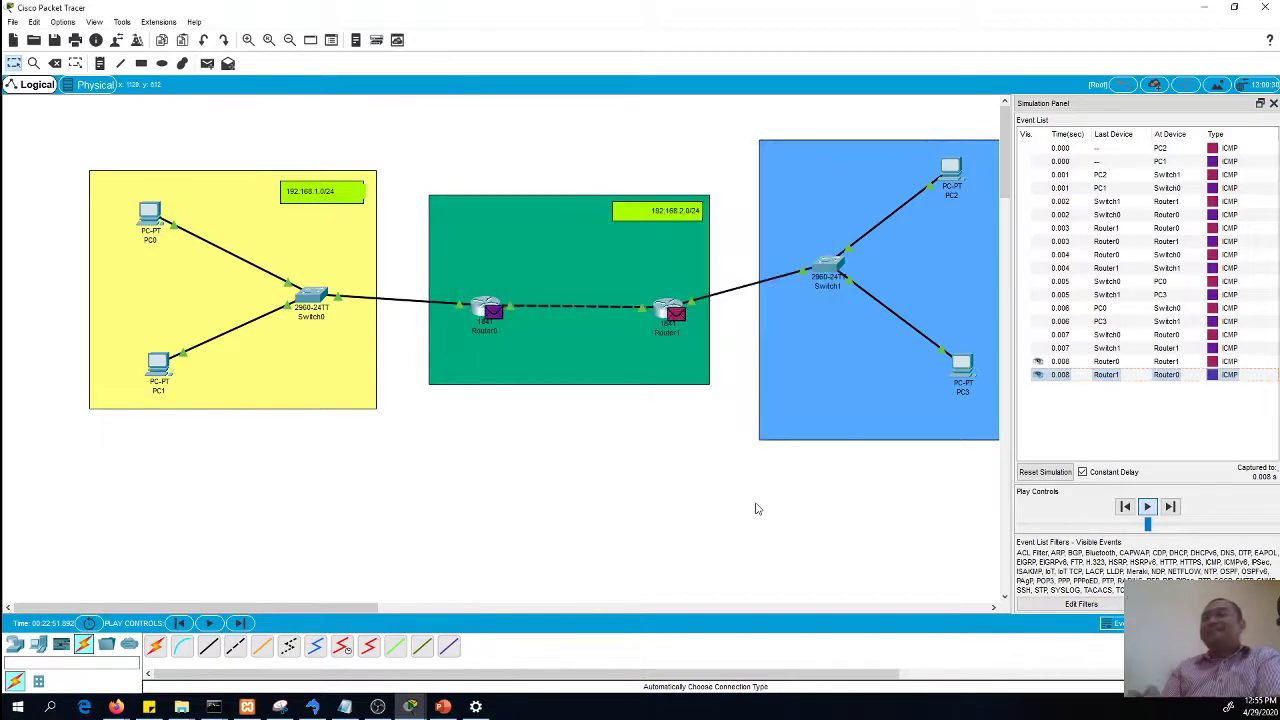